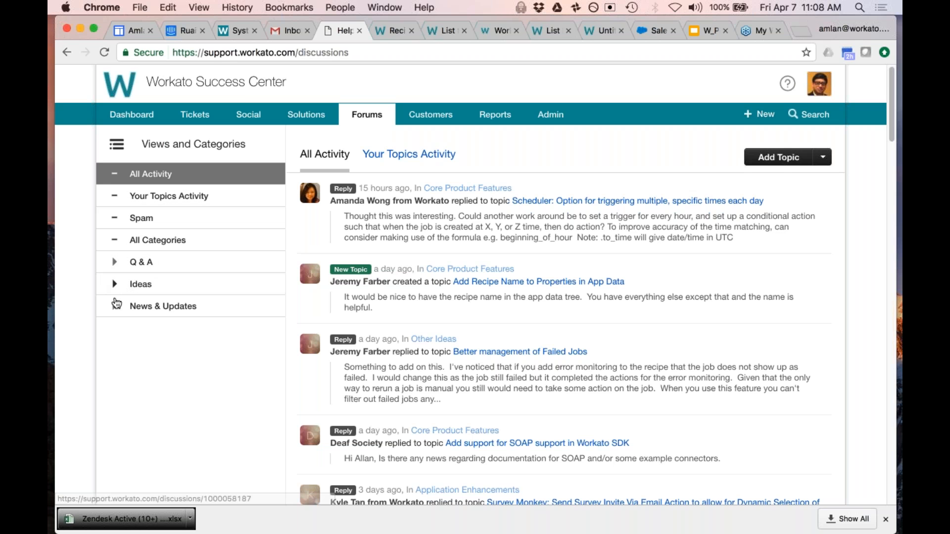
Expand the Q & A and Ideas categories in the Success Center forums, and view the Recipe Building topic list.
{"action": "left_click", "coordinate": [118, 265]}
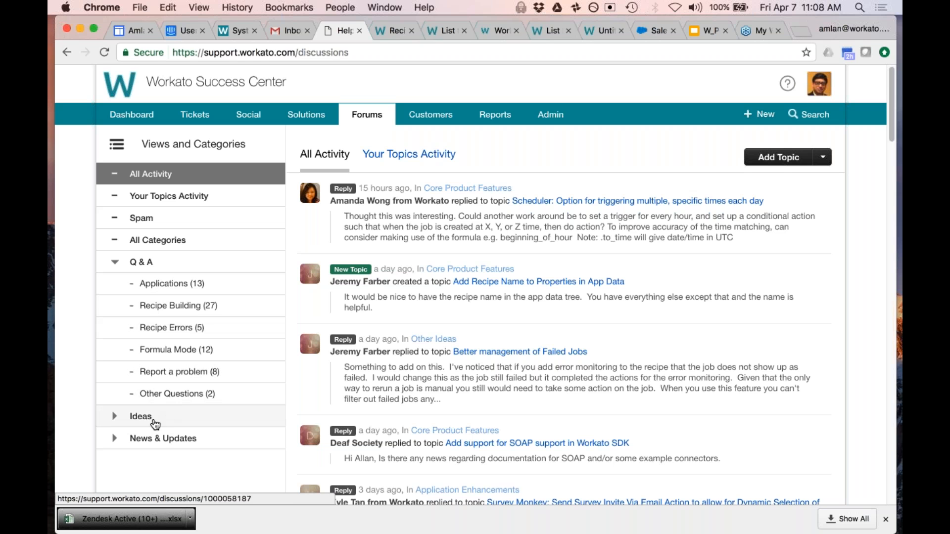
{"action": "left_click", "coordinate": [115, 419]}
{"action": "scroll", "coordinate": [120, 431], "scroll_direction": "down", "scroll_amount": 2}
{"action": "scroll", "coordinate": [121, 431], "scroll_direction": "up", "scroll_amount": 2}
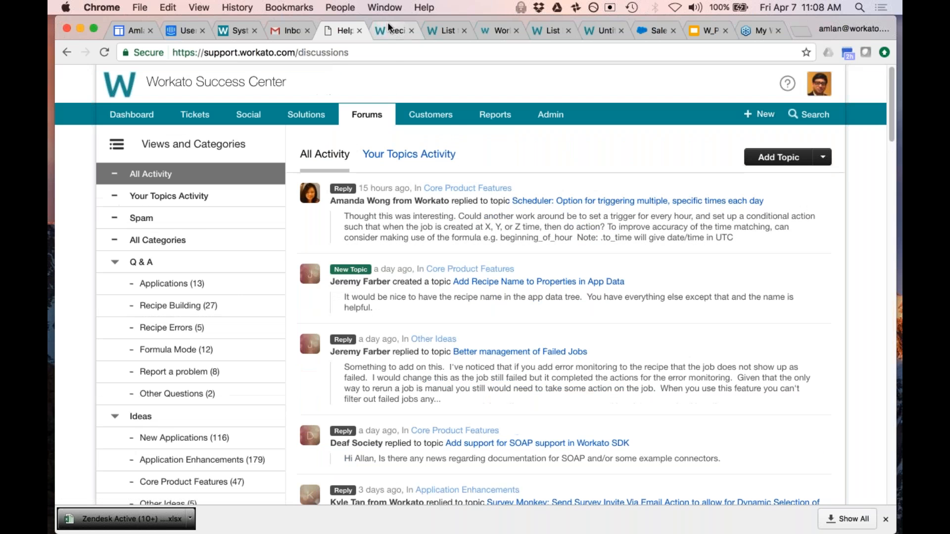
{"action": "left_click", "coordinate": [389, 31]}
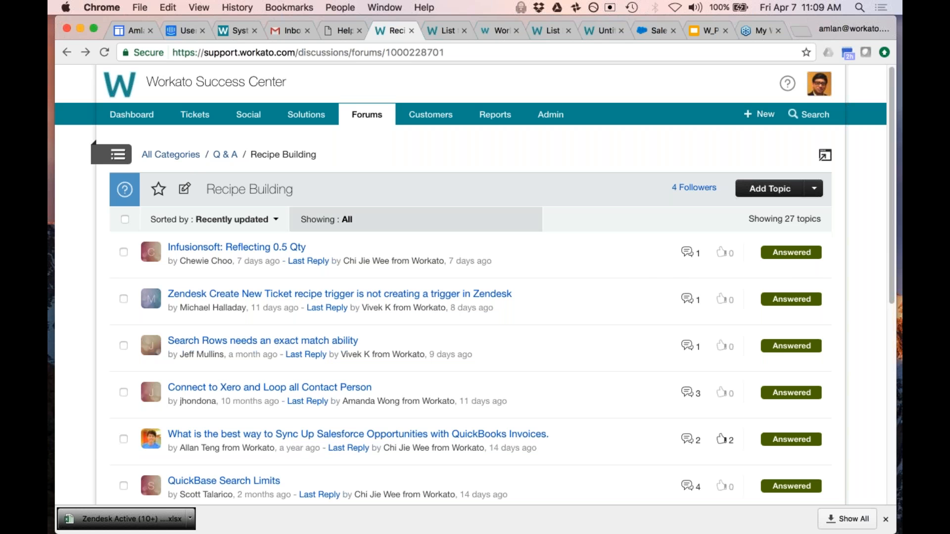
Switch to the list formulas page in the Workato docs and look through the documentation's topic navigation.
{"action": "left_click", "coordinate": [438, 30]}
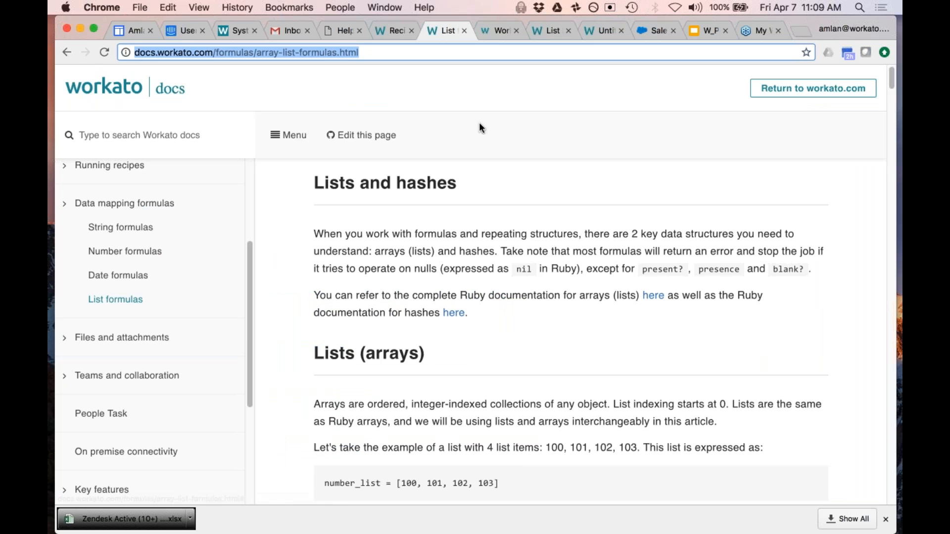
{"action": "left_click", "coordinate": [495, 91]}
{"action": "scroll", "coordinate": [145, 284], "scroll_direction": "up", "scroll_amount": 5}
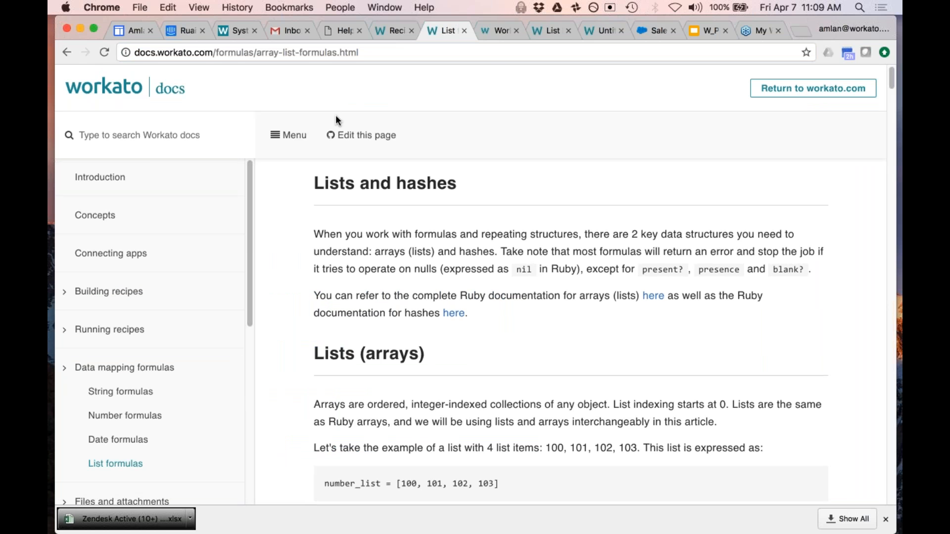
{"action": "left_click_drag", "start_coordinate": [63, 278], "coordinate": [83, 278]}
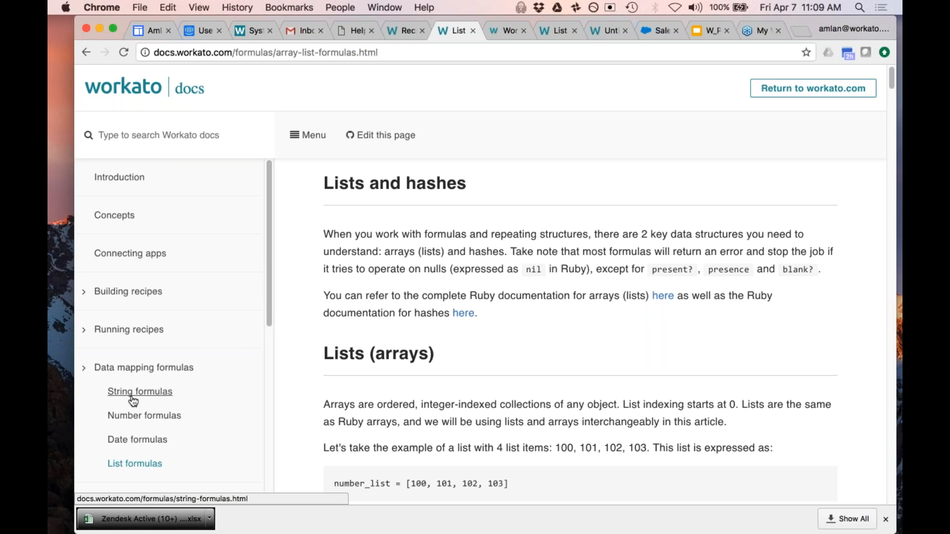
{"action": "scroll", "coordinate": [124, 392], "scroll_direction": "down", "scroll_amount": 1}
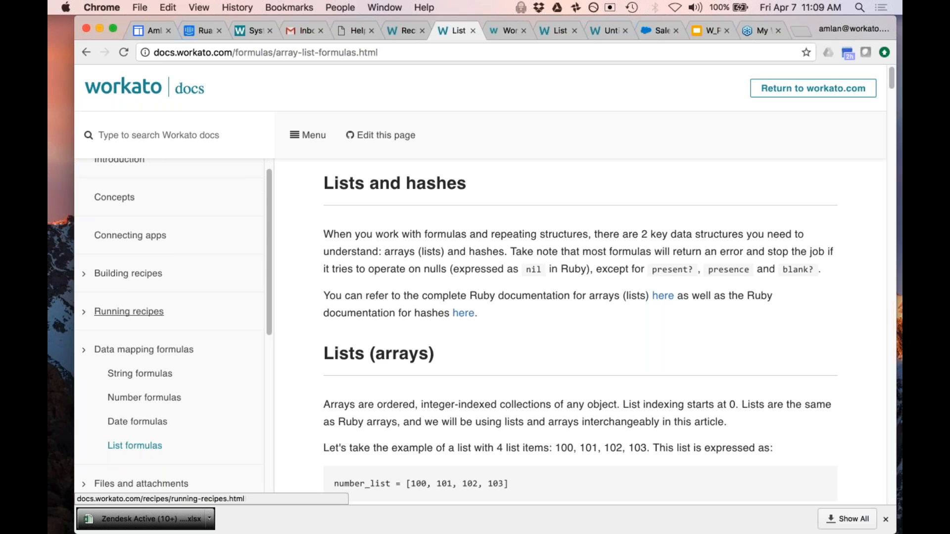
{"action": "scroll", "coordinate": [118, 413], "scroll_direction": "down", "scroll_amount": 6}
{"action": "scroll", "coordinate": [173, 409], "scroll_direction": "down", "scroll_amount": 2}
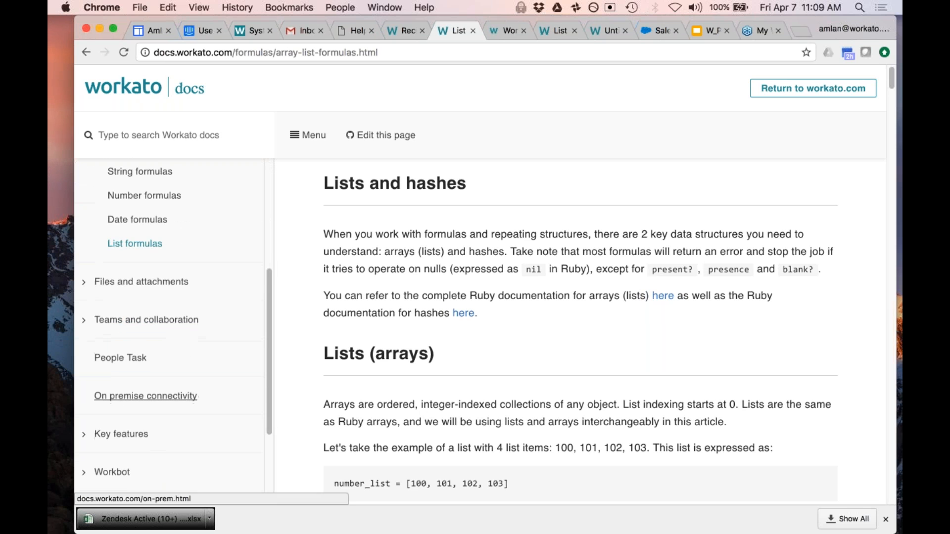
{"action": "scroll", "coordinate": [173, 409], "scroll_direction": "up", "scroll_amount": 2}
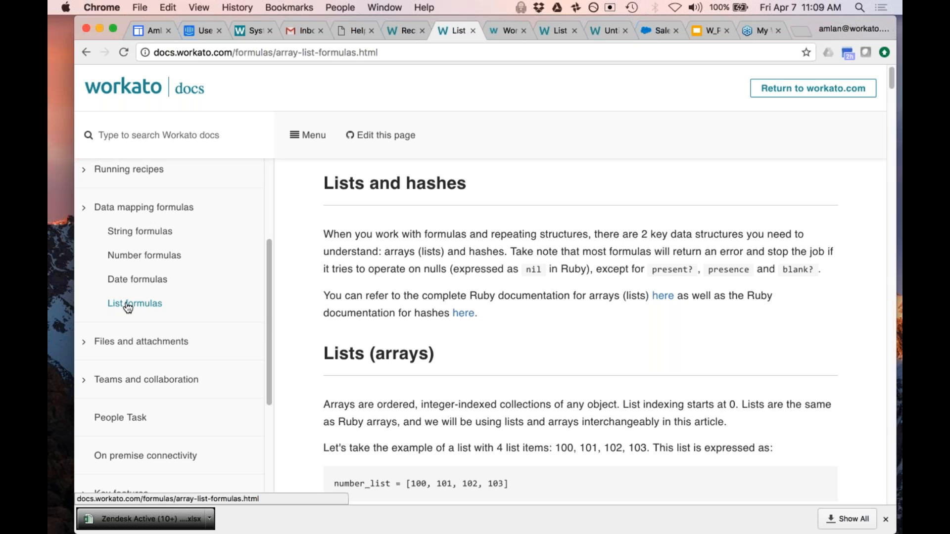
Skim the Lists and hashes article through to its support options, and compare its web address with the product blog's.
{"action": "scroll", "coordinate": [514, 334], "scroll_direction": "down", "scroll_amount": 5}
{"action": "scroll", "coordinate": [515, 333], "scroll_direction": "down", "scroll_amount": 20}
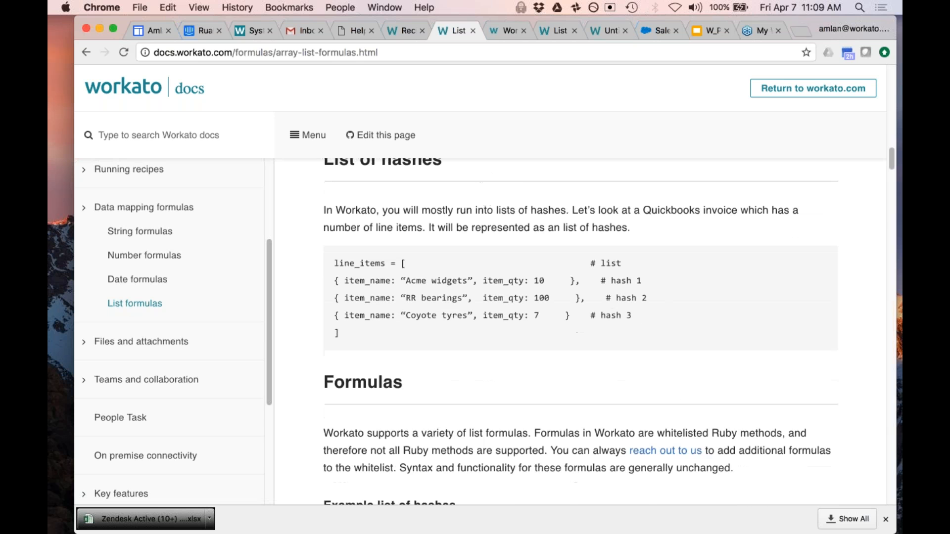
{"action": "scroll", "coordinate": [518, 335], "scroll_direction": "down", "scroll_amount": 20}
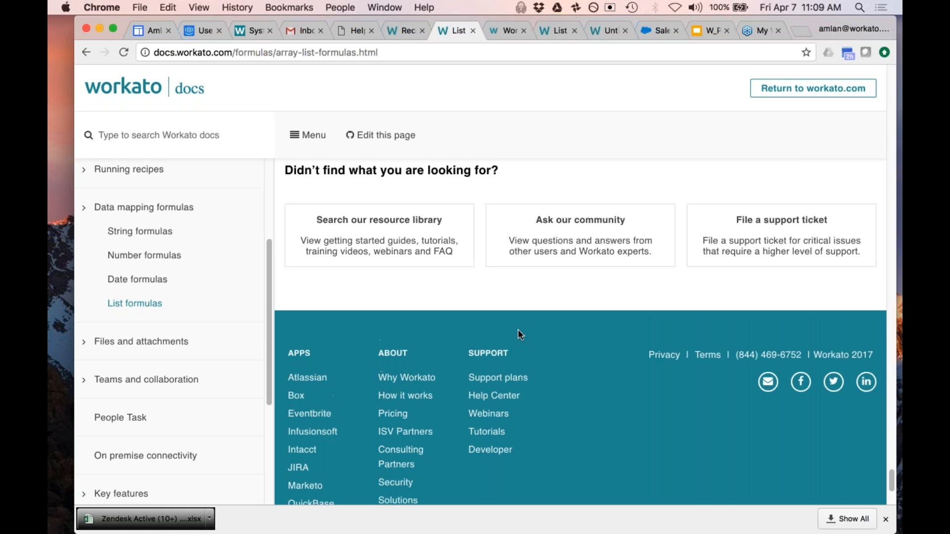
{"action": "scroll", "coordinate": [520, 335], "scroll_direction": "up", "scroll_amount": 2}
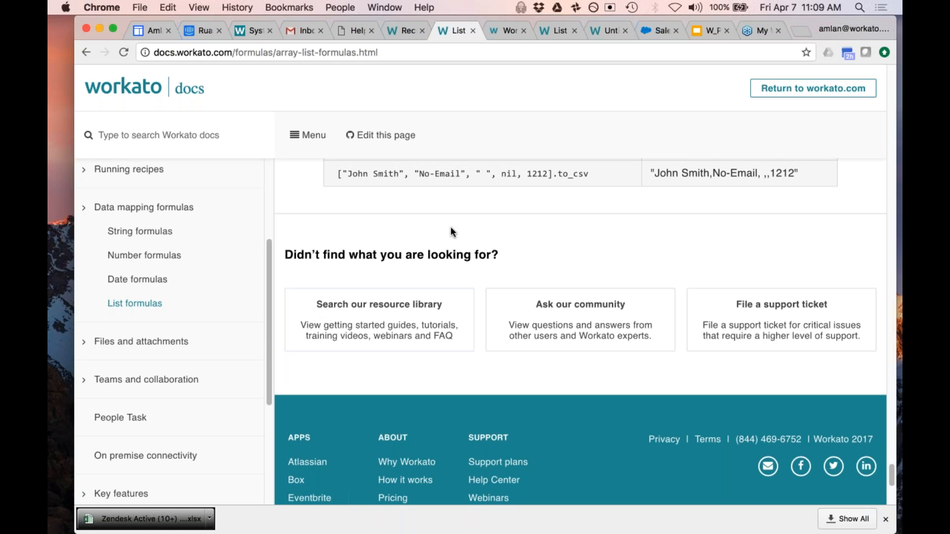
{"action": "left_click", "coordinate": [501, 31]}
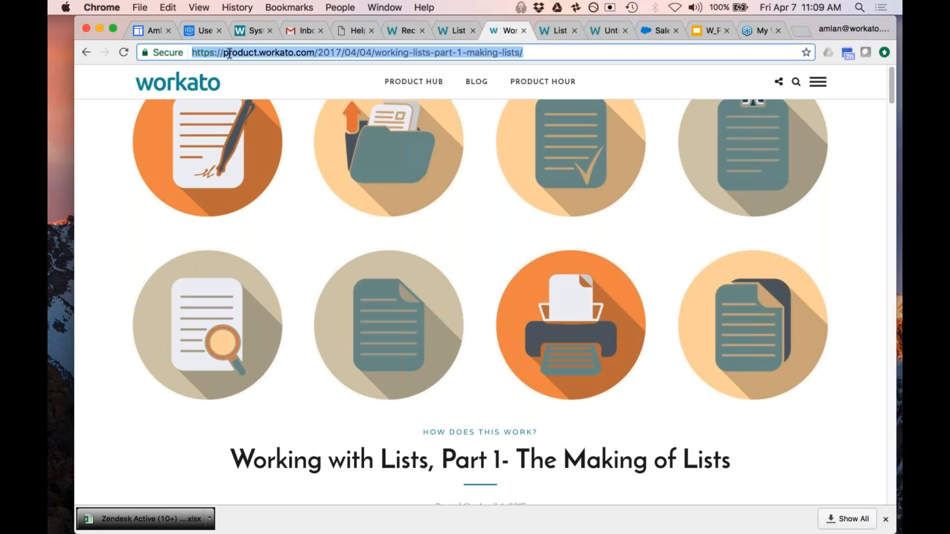
{"action": "left_click", "coordinate": [450, 31]}
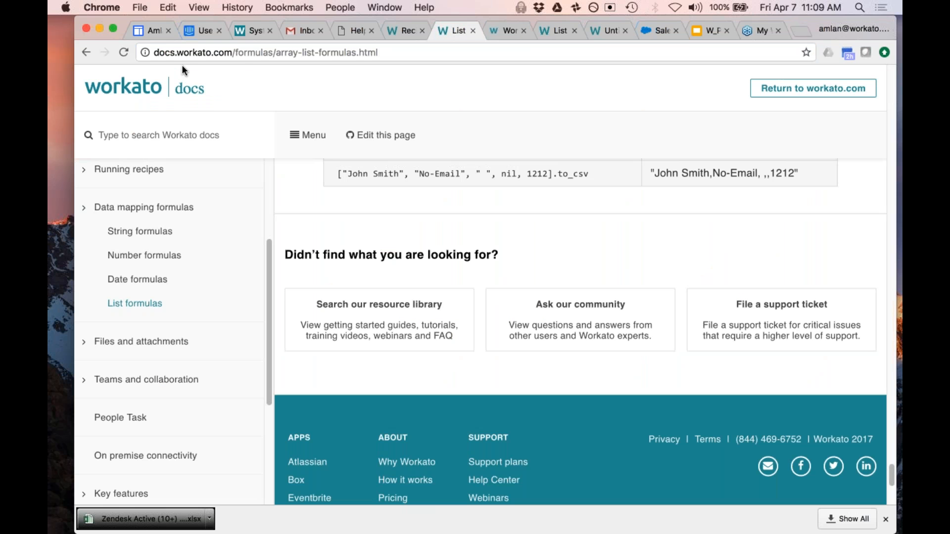
Read through the product blog post "Working with Lists, Part 1- The Making of Lists" to its end.
{"action": "left_click", "coordinate": [500, 30]}
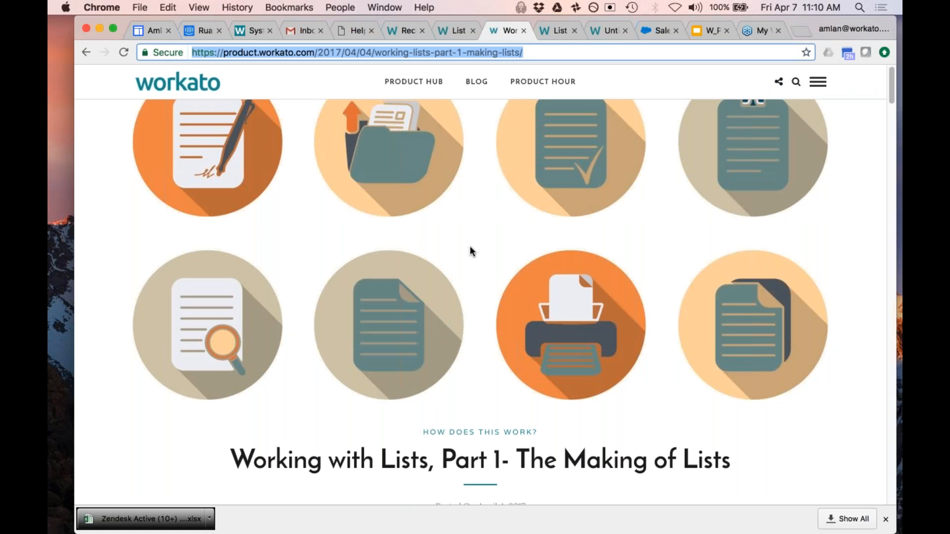
{"action": "scroll", "coordinate": [471, 251], "scroll_direction": "down", "scroll_amount": 1}
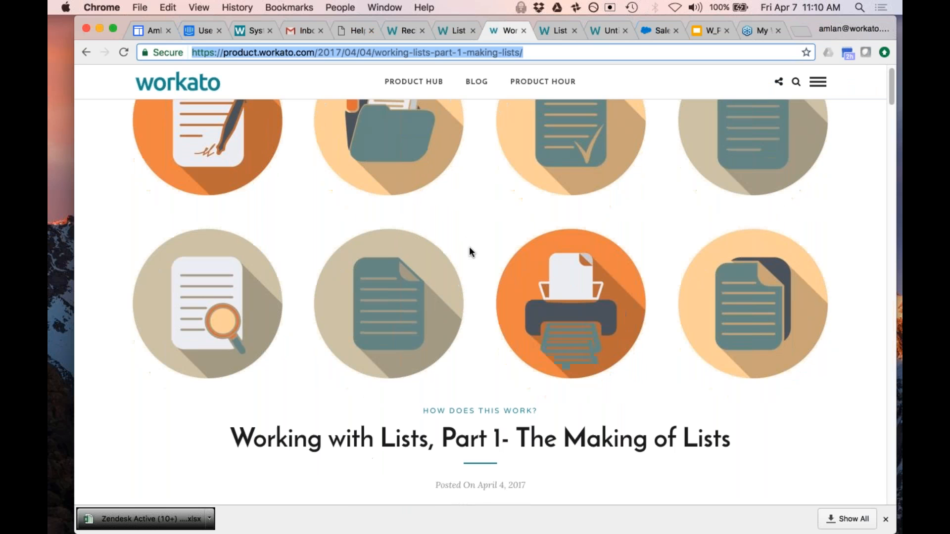
{"action": "scroll", "coordinate": [469, 248], "scroll_direction": "down", "scroll_amount": 15}
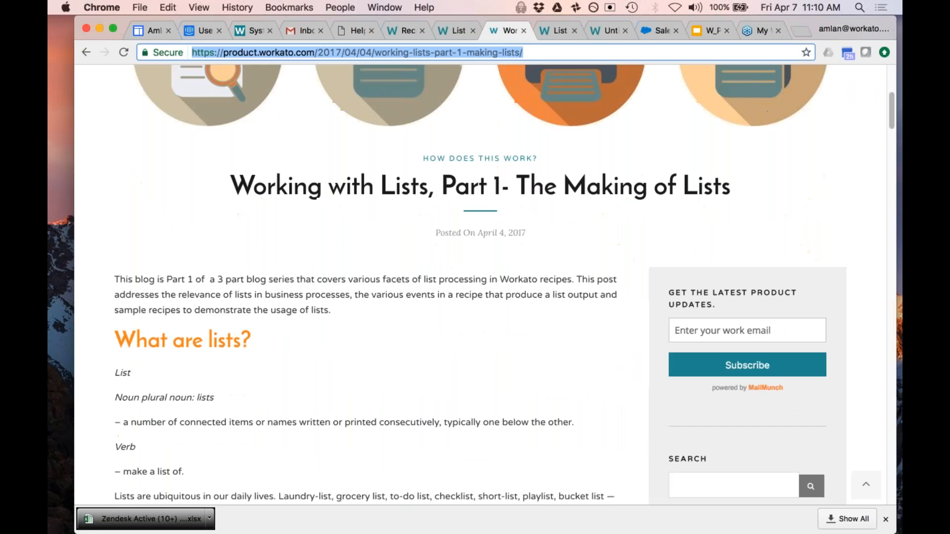
{"action": "scroll", "coordinate": [475, 277], "scroll_direction": "down", "scroll_amount": 4}
{"action": "scroll", "coordinate": [475, 277], "scroll_direction": "up", "scroll_amount": 20}
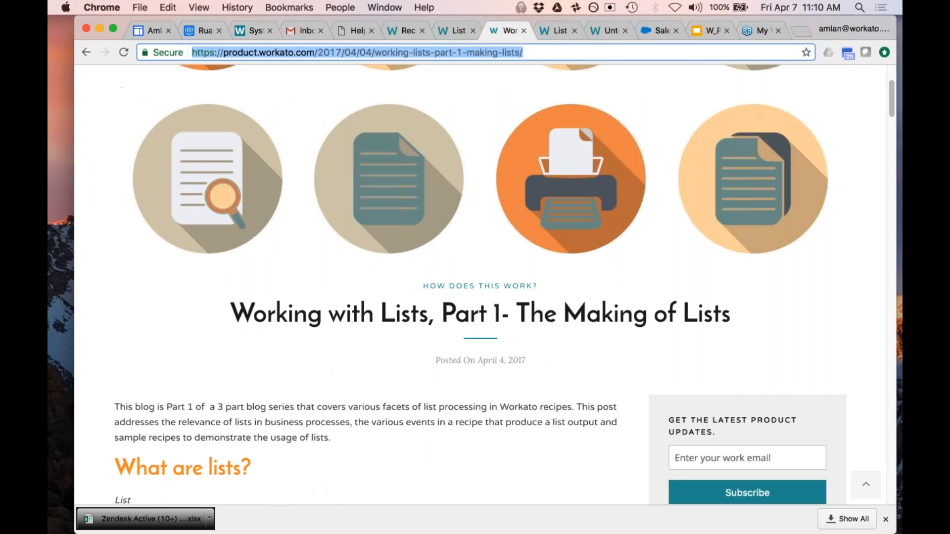
{"action": "scroll", "coordinate": [468, 370], "scroll_direction": "down", "scroll_amount": 15}
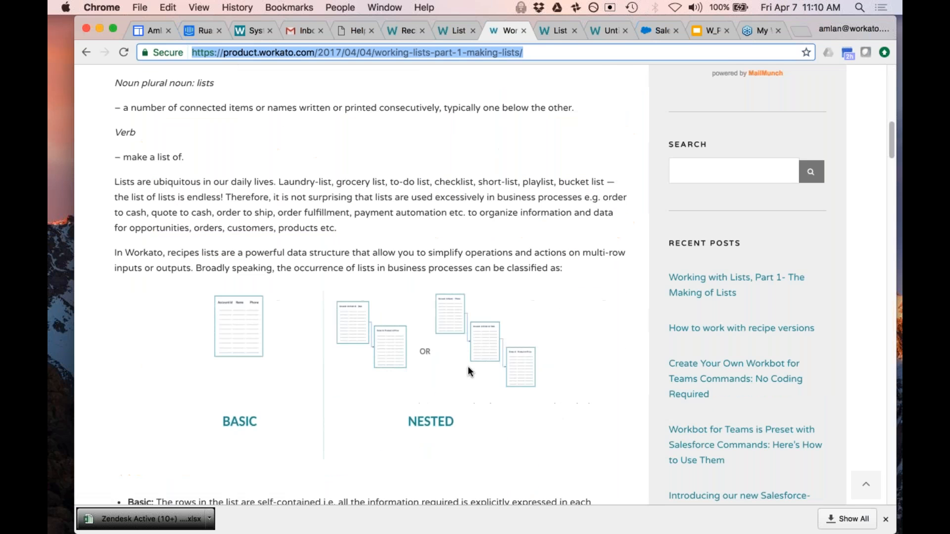
{"action": "scroll", "coordinate": [469, 369], "scroll_direction": "down", "scroll_amount": 20}
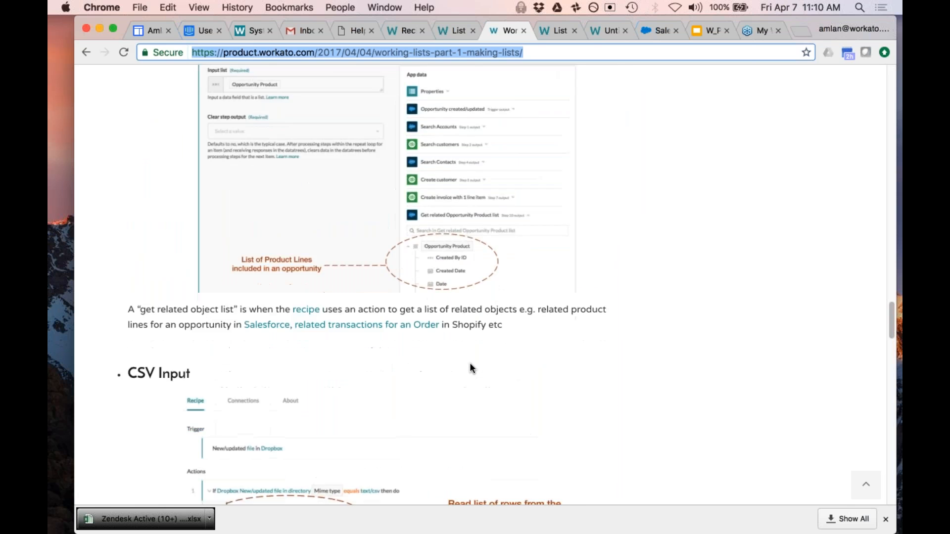
{"action": "scroll", "coordinate": [470, 364], "scroll_direction": "down", "scroll_amount": 15}
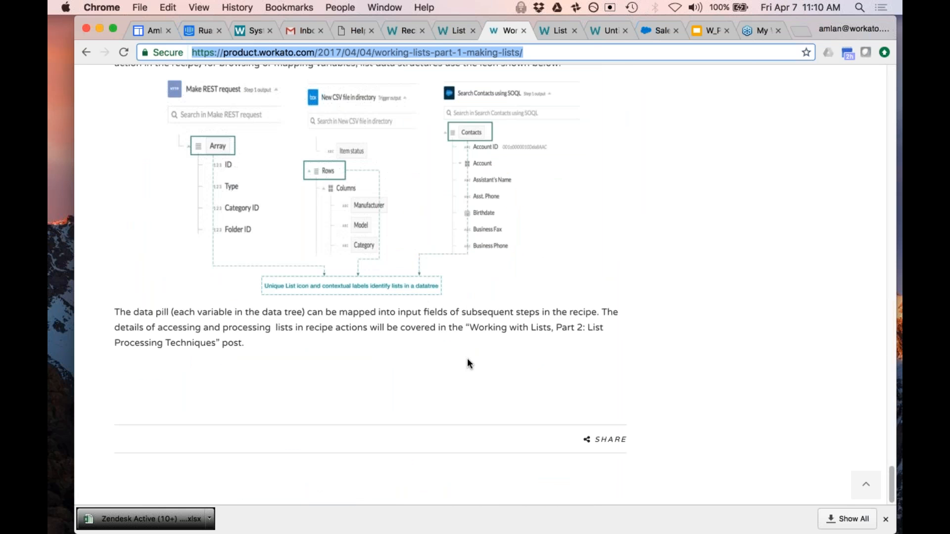
Return to the blog's "How Does This Work?" category and look over its posts.
{"action": "left_click", "coordinate": [89, 54]}
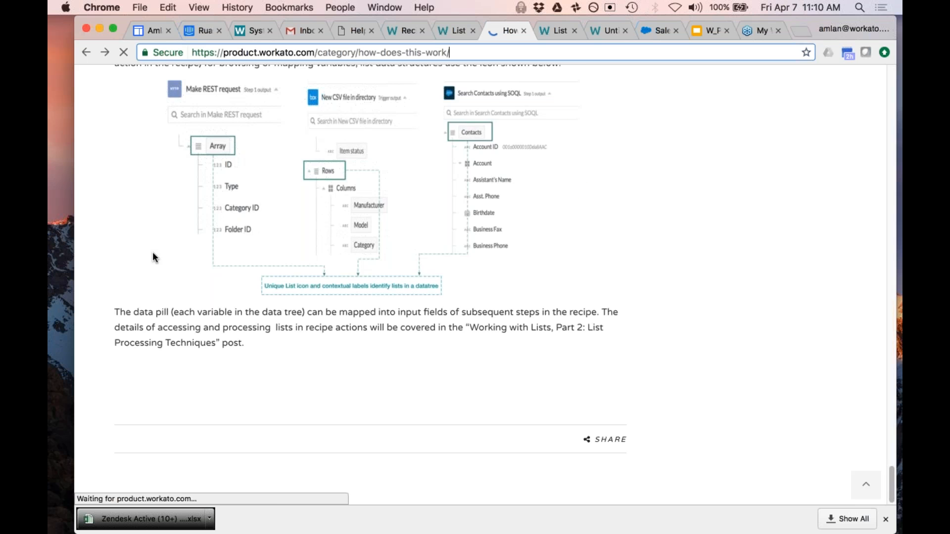
{"action": "scroll", "coordinate": [414, 428], "scroll_direction": "down", "scroll_amount": 10}
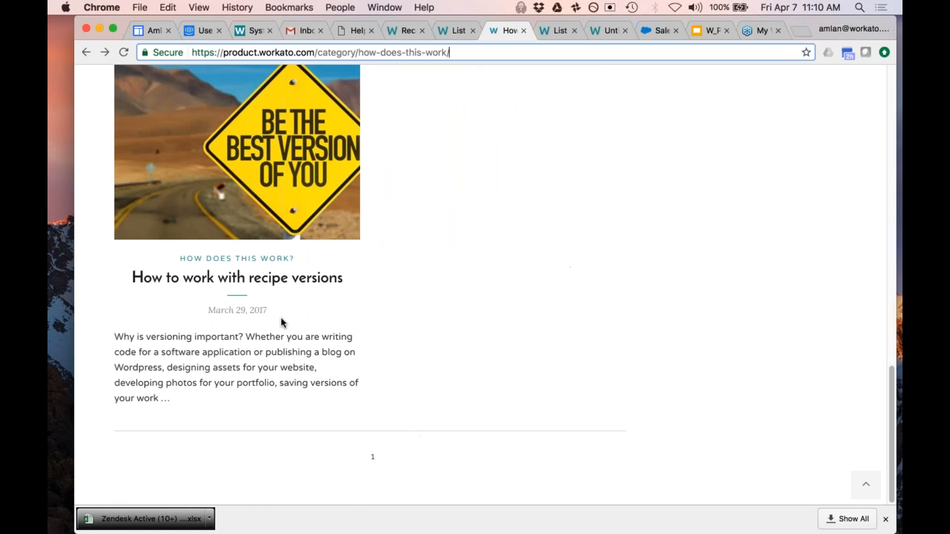
{"action": "scroll", "coordinate": [280, 322], "scroll_direction": "up", "scroll_amount": 3}
{"action": "scroll", "coordinate": [280, 322], "scroll_direction": "up", "scroll_amount": 2}
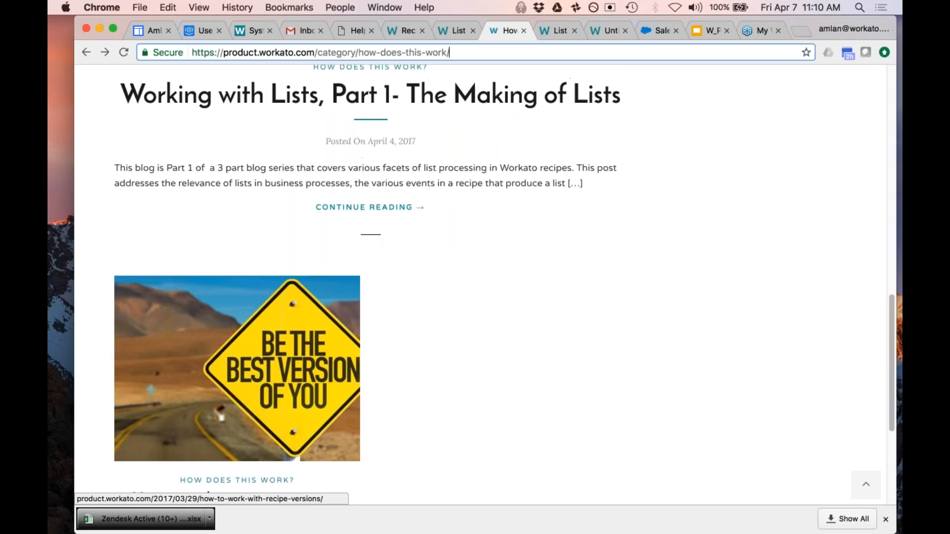
Open the recipe steps of "List Demo : Salesforce Opportunity to QuickBooks Invoice" and examine the trigger with its comment.
{"action": "left_click", "coordinate": [555, 31]}
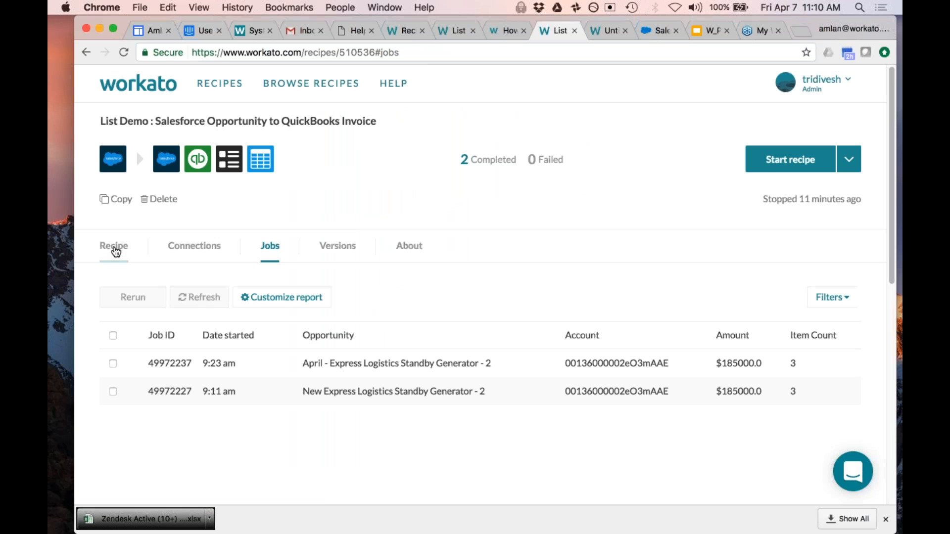
{"action": "left_click", "coordinate": [113, 252]}
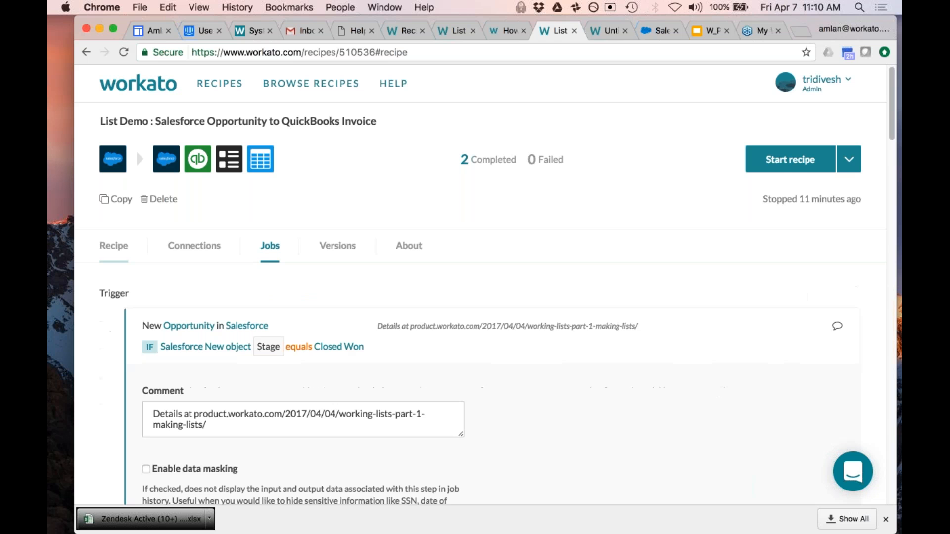
{"action": "scroll", "coordinate": [144, 258], "scroll_direction": "down", "scroll_amount": 1}
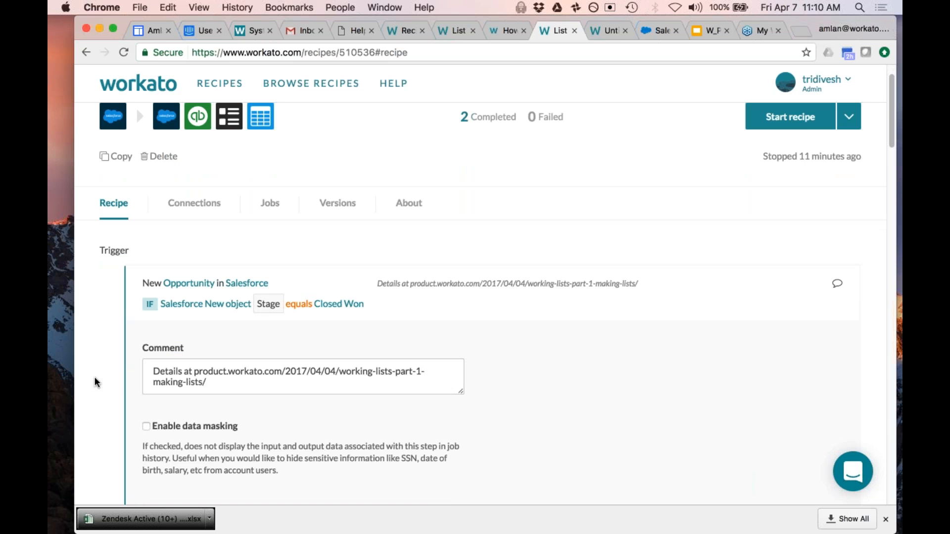
{"action": "scroll", "coordinate": [94, 372], "scroll_direction": "down", "scroll_amount": 2}
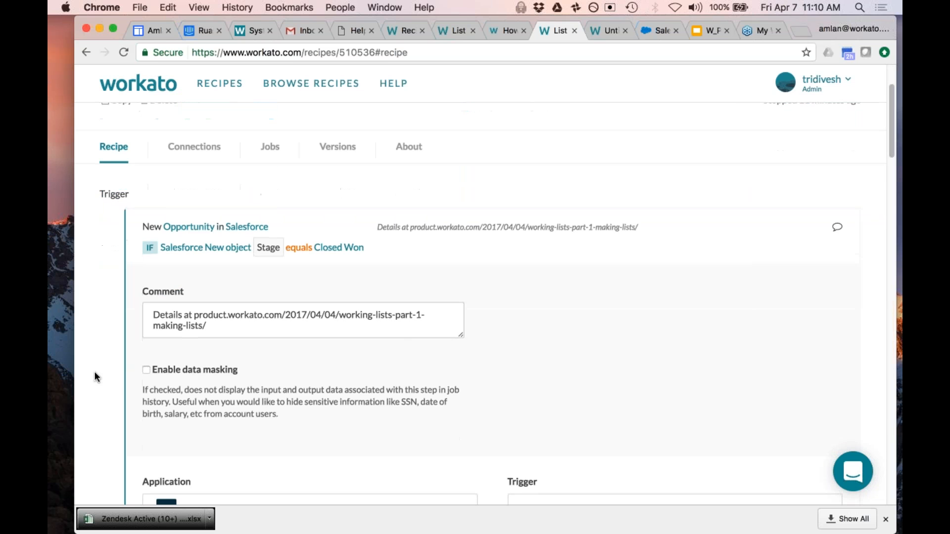
{"action": "scroll", "coordinate": [94, 372], "scroll_direction": "down", "scroll_amount": 1}
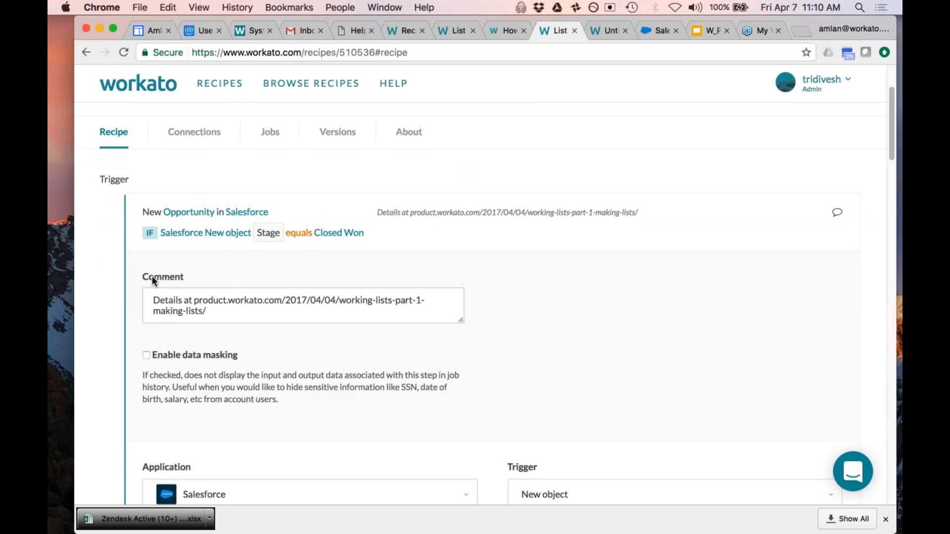
{"action": "scroll", "coordinate": [152, 276], "scroll_direction": "up", "scroll_amount": 2}
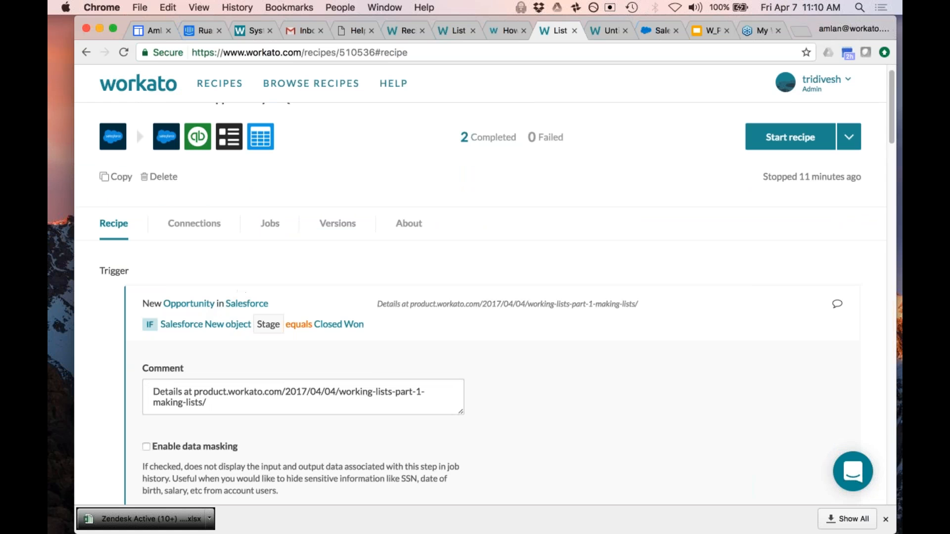
{"action": "scroll", "coordinate": [198, 317], "scroll_direction": "down", "scroll_amount": 1}
{"action": "scroll", "coordinate": [128, 350], "scroll_direction": "down", "scroll_amount": 2}
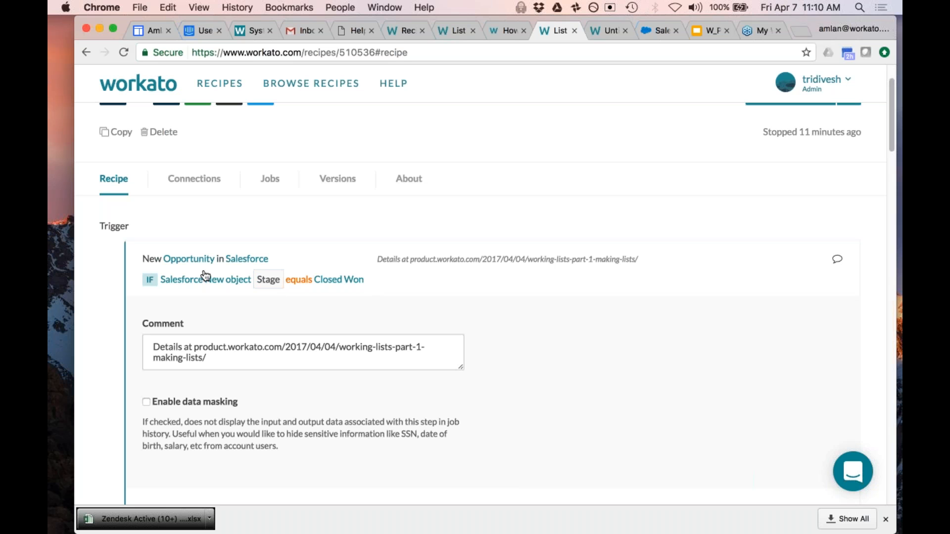
Collapse the trigger's comment, expand the New Opportunity in Salesforce trigger, and review its settings and trigger condition.
{"action": "left_click", "coordinate": [229, 263]}
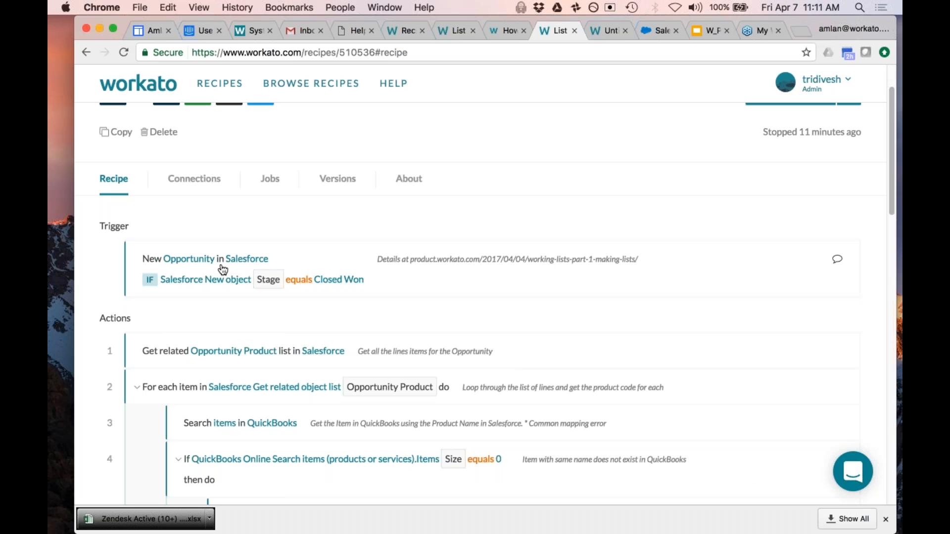
{"action": "left_click", "coordinate": [223, 270]}
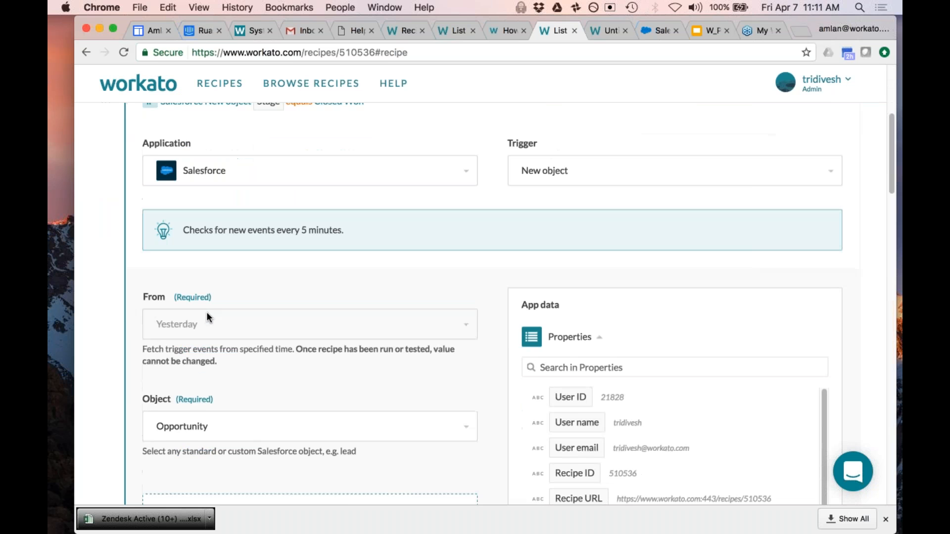
{"action": "scroll", "coordinate": [198, 258], "scroll_direction": "up", "scroll_amount": 2}
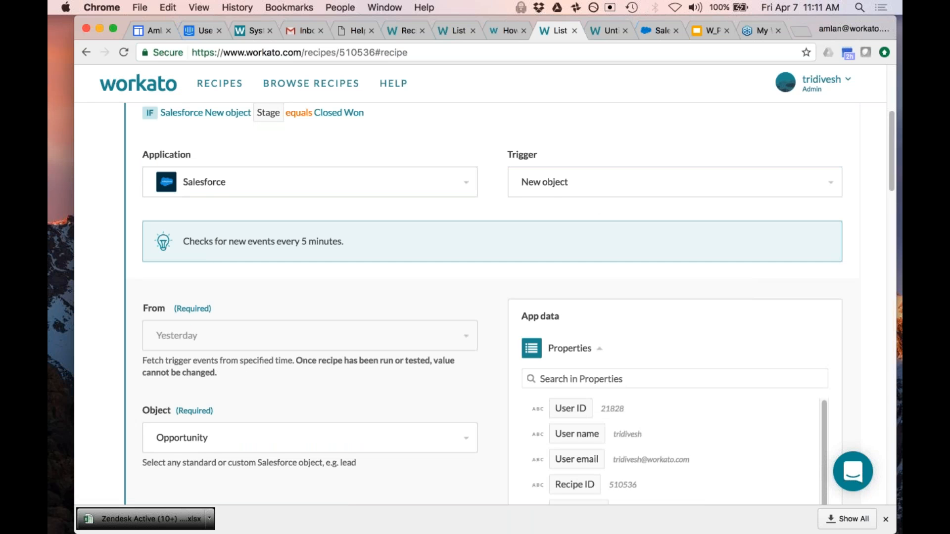
{"action": "scroll", "coordinate": [221, 404], "scroll_direction": "down", "scroll_amount": 6}
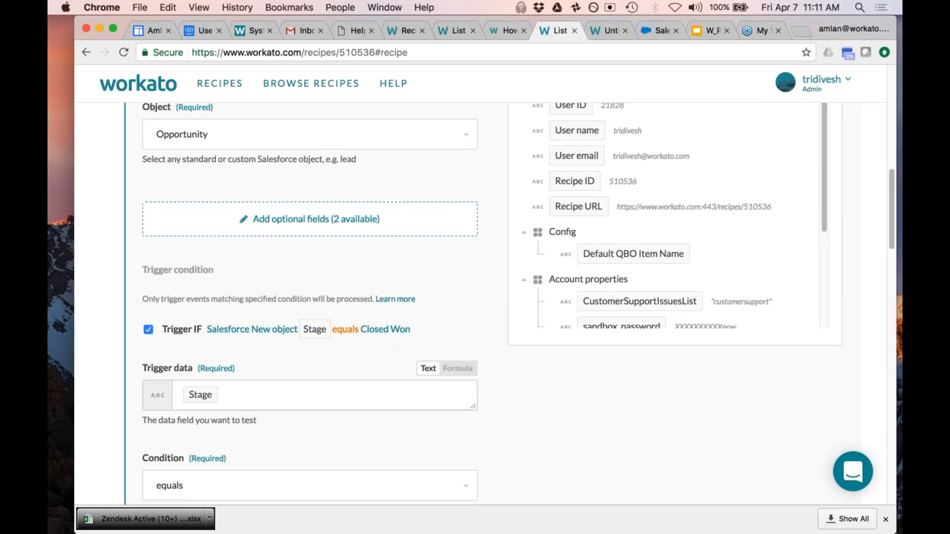
Review the trigger condition's data, condition and value fields, and return to the trigger's comment.
{"action": "scroll", "coordinate": [220, 400], "scroll_direction": "down", "scroll_amount": 2}
{"action": "scroll", "coordinate": [585, 345], "scroll_direction": "down", "scroll_amount": 1}
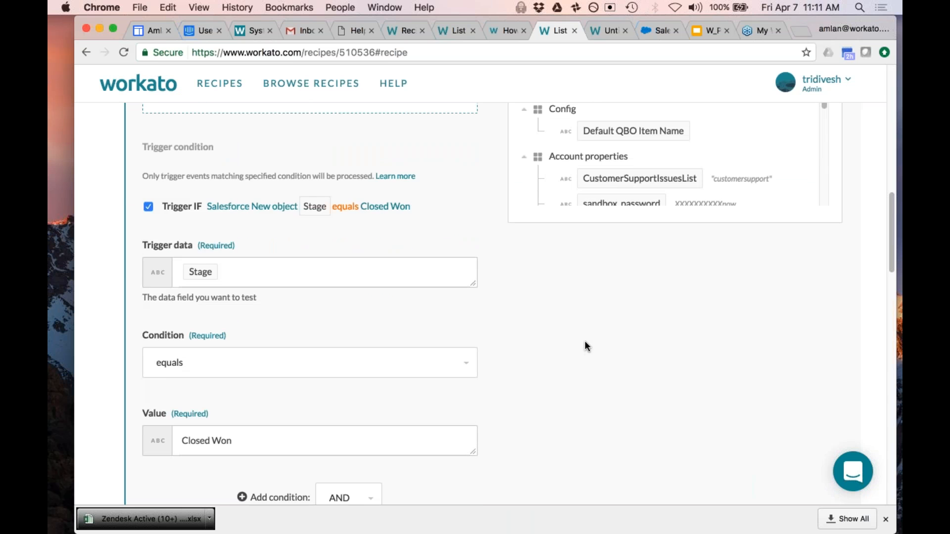
{"action": "scroll", "coordinate": [483, 332], "scroll_direction": "up", "scroll_amount": 10}
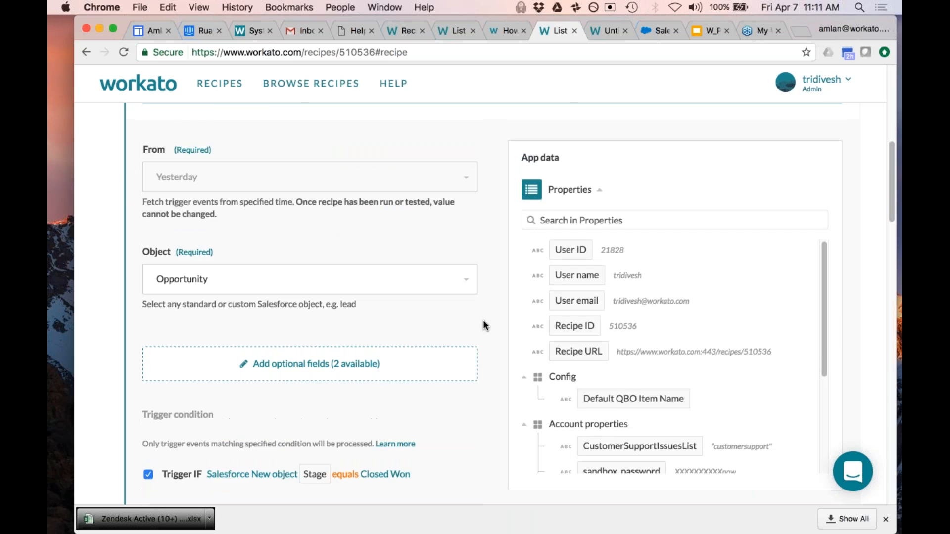
{"action": "scroll", "coordinate": [485, 317], "scroll_direction": "up", "scroll_amount": 2}
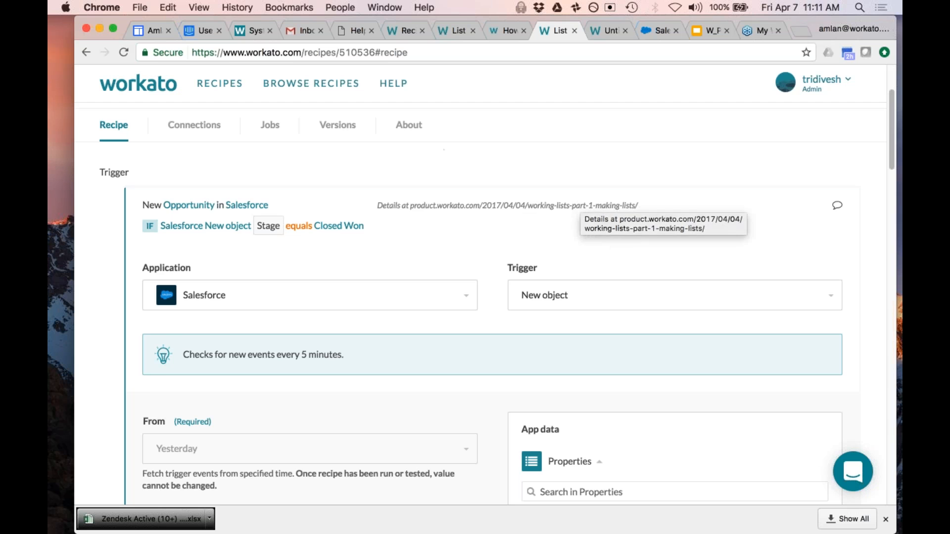
Open the recipe's About information and read its description, resource links and version details.
{"action": "left_click", "coordinate": [409, 127]}
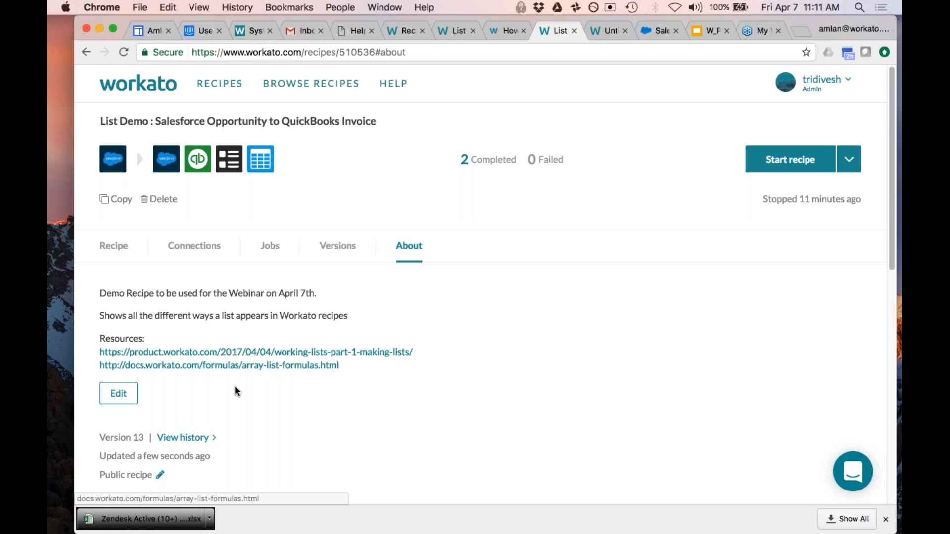
{"action": "scroll", "coordinate": [209, 414], "scroll_direction": "down", "scroll_amount": 1}
{"action": "scroll", "coordinate": [211, 420], "scroll_direction": "down", "scroll_amount": 5}
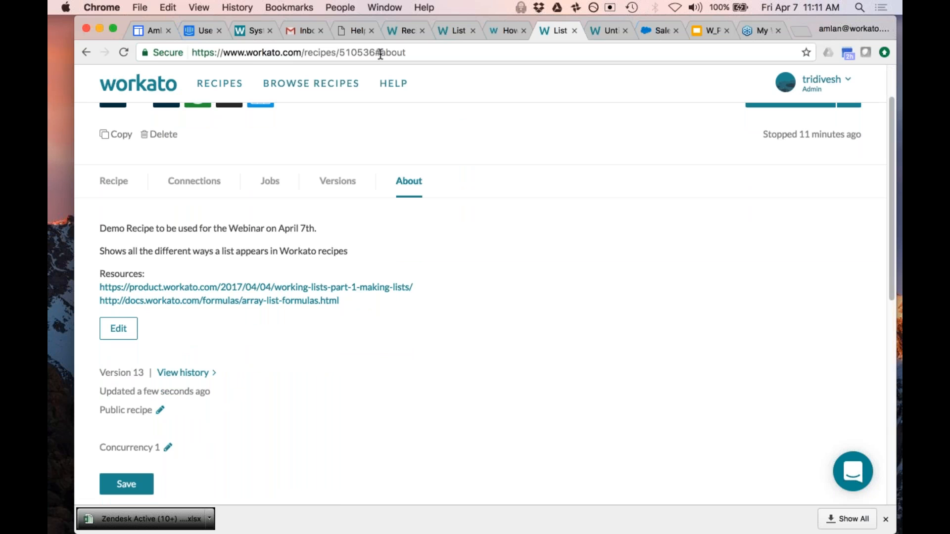
{"action": "scroll", "coordinate": [397, 247], "scroll_direction": "up", "scroll_amount": 1}
{"action": "scroll", "coordinate": [393, 241], "scroll_direction": "up", "scroll_amount": 3}
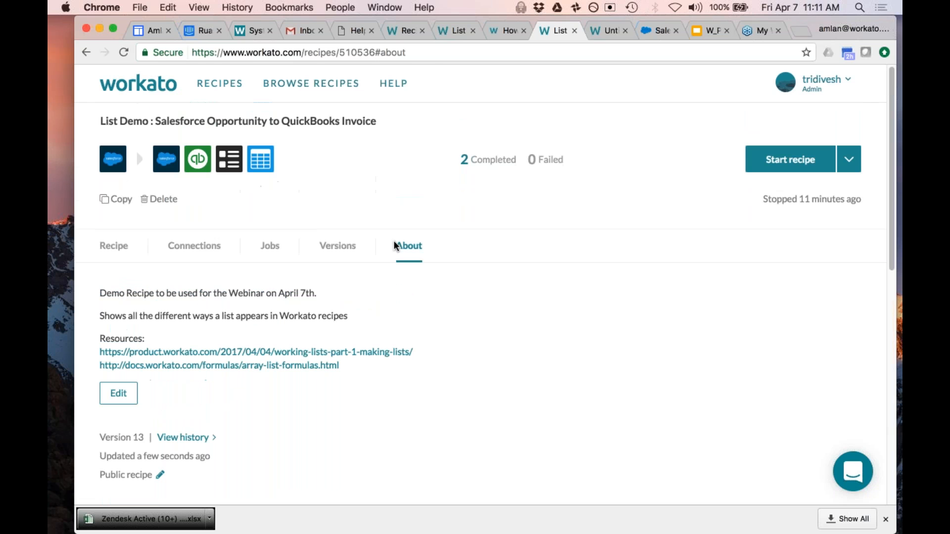
Return to the recipe's steps and expand action 1, Get related Opportunity Product list in Salesforce.
{"action": "left_click", "coordinate": [120, 247]}
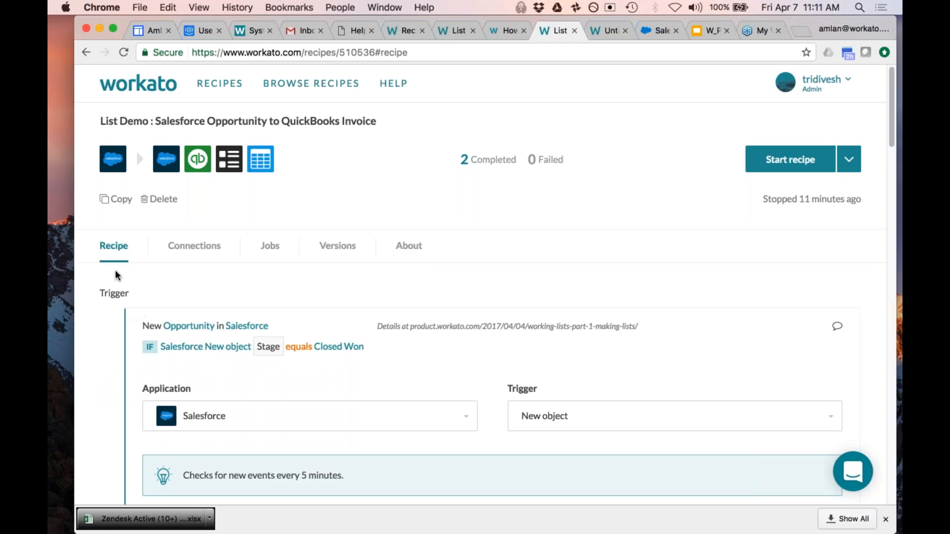
{"action": "scroll", "coordinate": [102, 420], "scroll_direction": "down", "scroll_amount": 1}
{"action": "scroll", "coordinate": [103, 414], "scroll_direction": "down", "scroll_amount": 5}
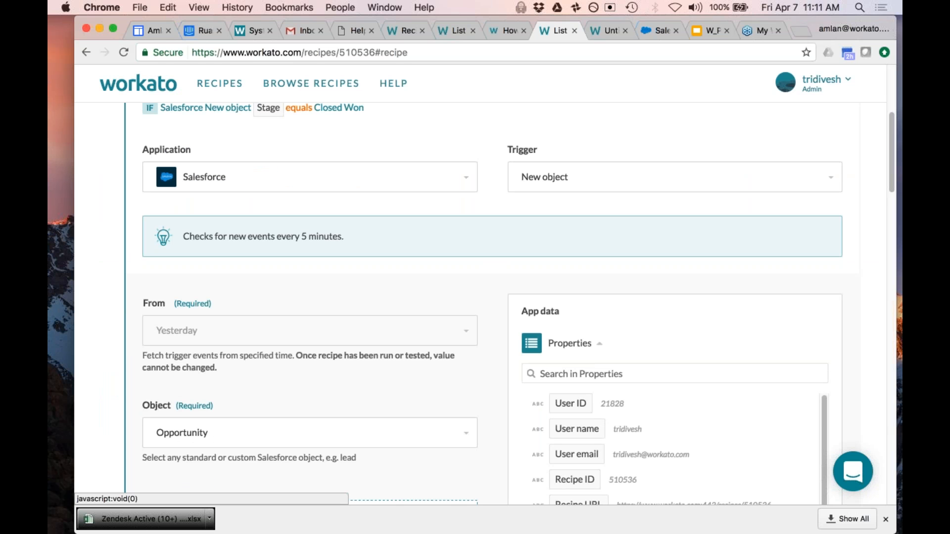
{"action": "scroll", "coordinate": [114, 339], "scroll_direction": "down", "scroll_amount": 8}
{"action": "scroll", "coordinate": [114, 340], "scroll_direction": "down", "scroll_amount": 6}
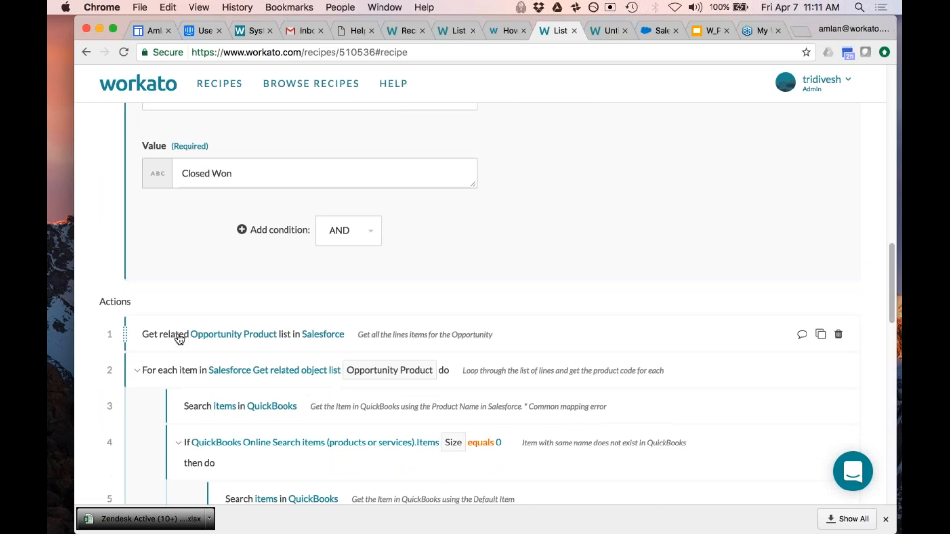
{"action": "left_click", "coordinate": [180, 339]}
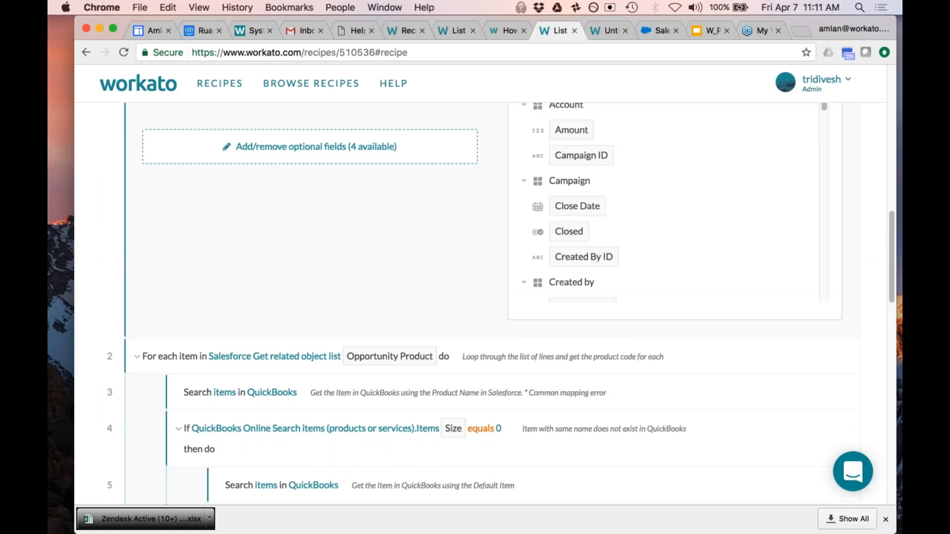
Examine action 1's application, related object and Opportunity ID settings, and collapse the action.
{"action": "scroll", "coordinate": [179, 340], "scroll_direction": "up", "scroll_amount": 8}
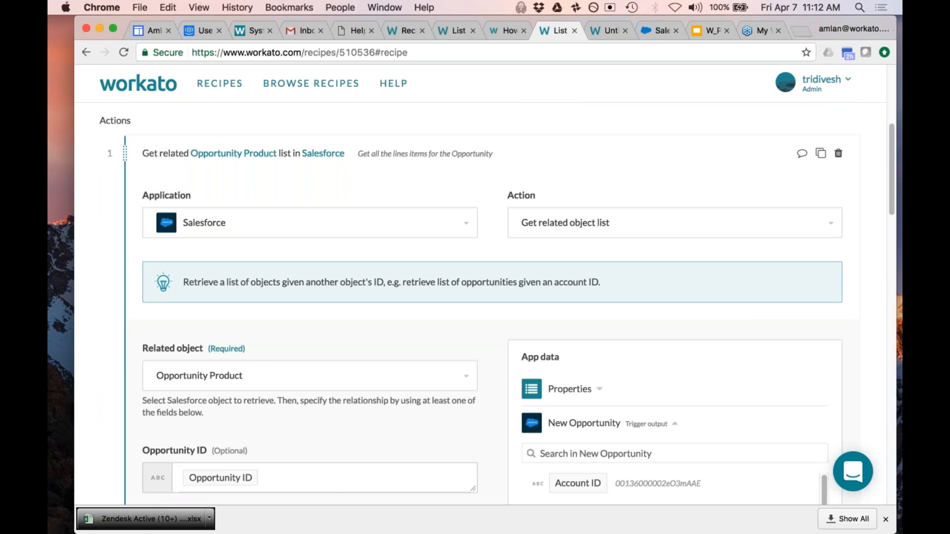
{"action": "scroll", "coordinate": [495, 297], "scroll_direction": "down", "scroll_amount": 1}
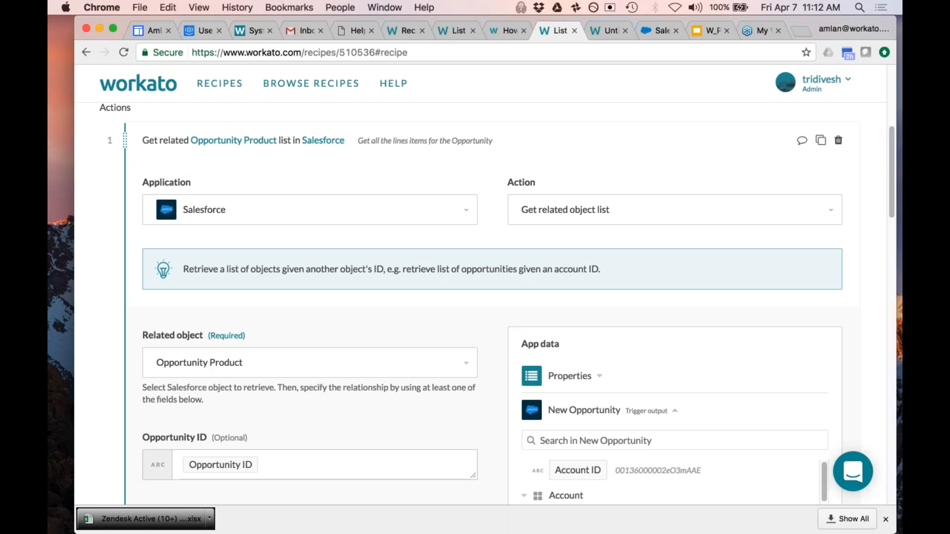
{"action": "scroll", "coordinate": [485, 304], "scroll_direction": "down", "scroll_amount": 1}
{"action": "scroll", "coordinate": [396, 292], "scroll_direction": "up", "scroll_amount": 2}
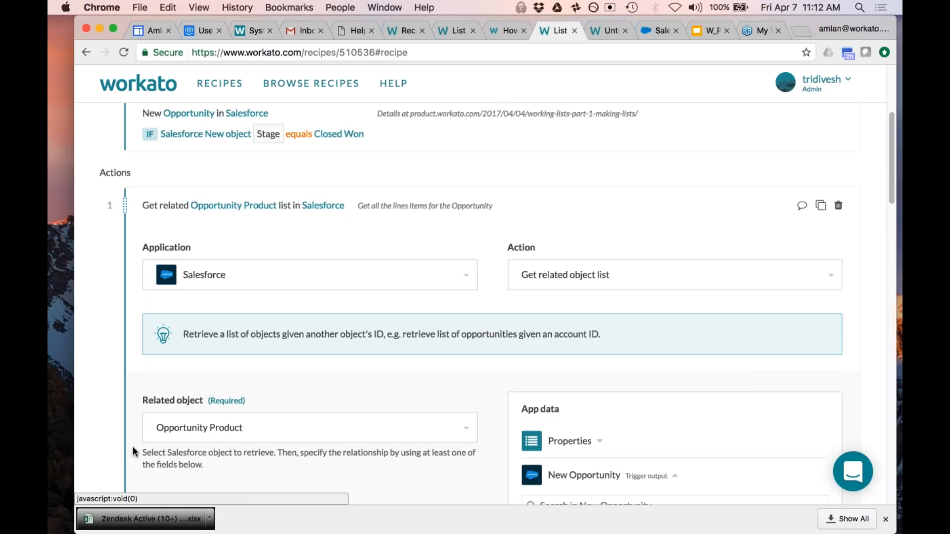
{"action": "scroll", "coordinate": [175, 476], "scroll_direction": "down", "scroll_amount": 5}
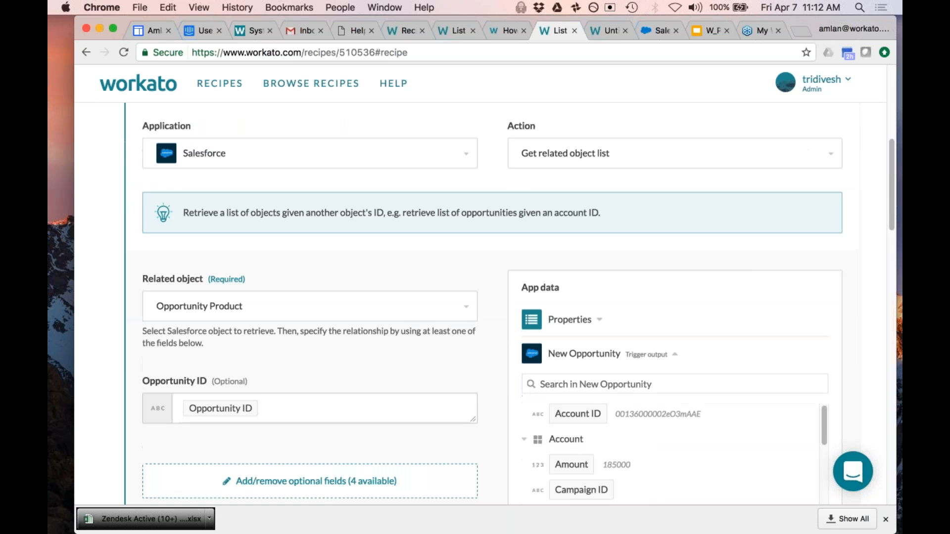
{"action": "scroll", "coordinate": [143, 434], "scroll_direction": "down", "scroll_amount": 3}
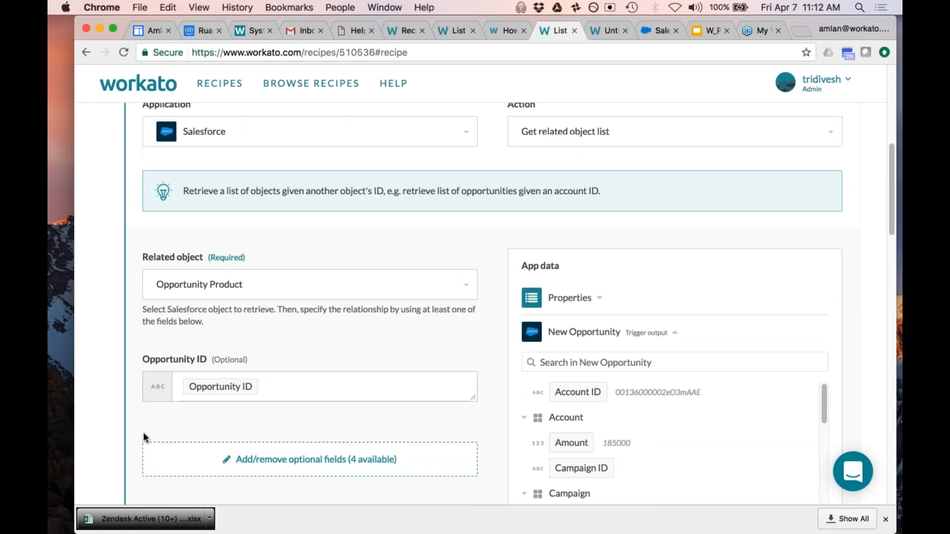
{"action": "scroll", "coordinate": [143, 433], "scroll_direction": "up", "scroll_amount": 7}
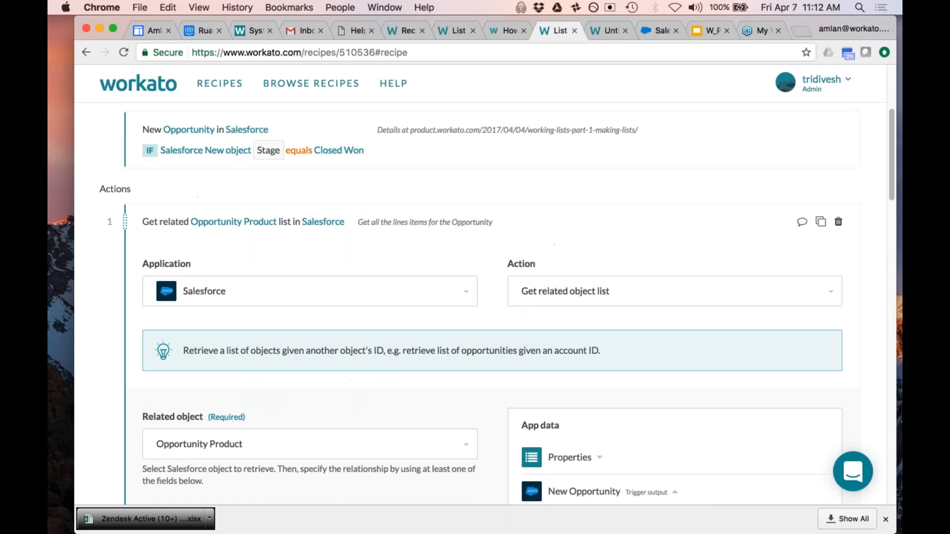
{"action": "left_click", "coordinate": [197, 223]}
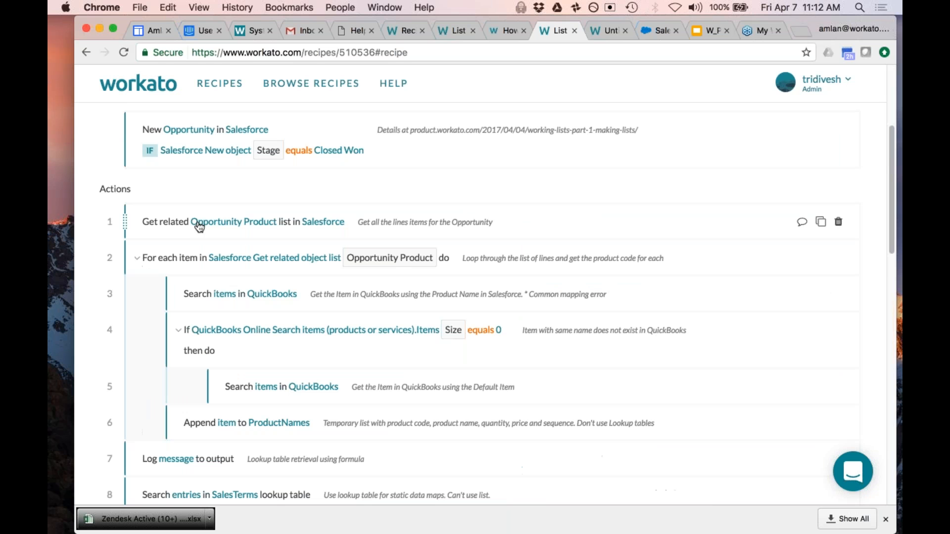
Expand step 2, the For each loop over Opportunity Product, and review its input list and clear step output settings.
{"action": "left_click", "coordinate": [215, 262]}
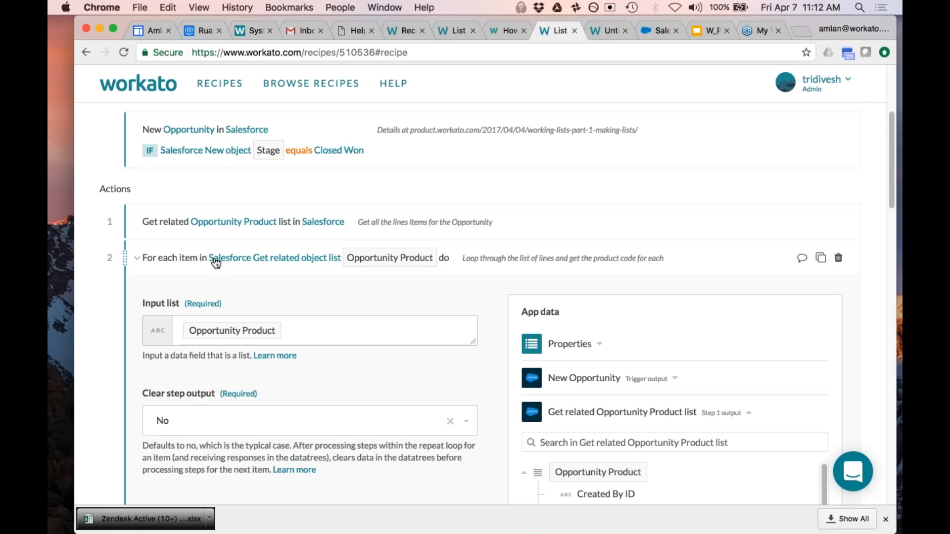
{"action": "scroll", "coordinate": [614, 297], "scroll_direction": "down", "scroll_amount": 5}
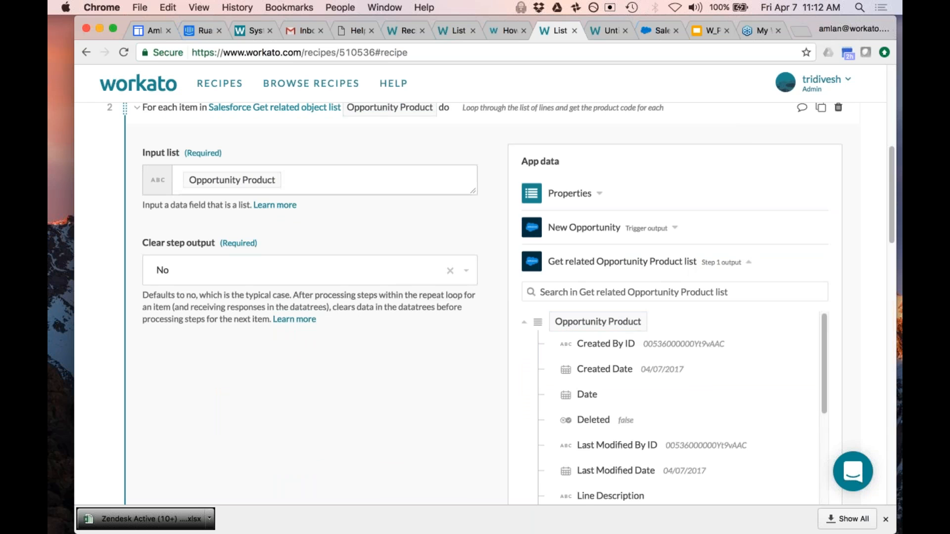
{"action": "scroll", "coordinate": [563, 365], "scroll_direction": "down", "scroll_amount": 1}
{"action": "scroll", "coordinate": [565, 380], "scroll_direction": "up", "scroll_amount": 1}
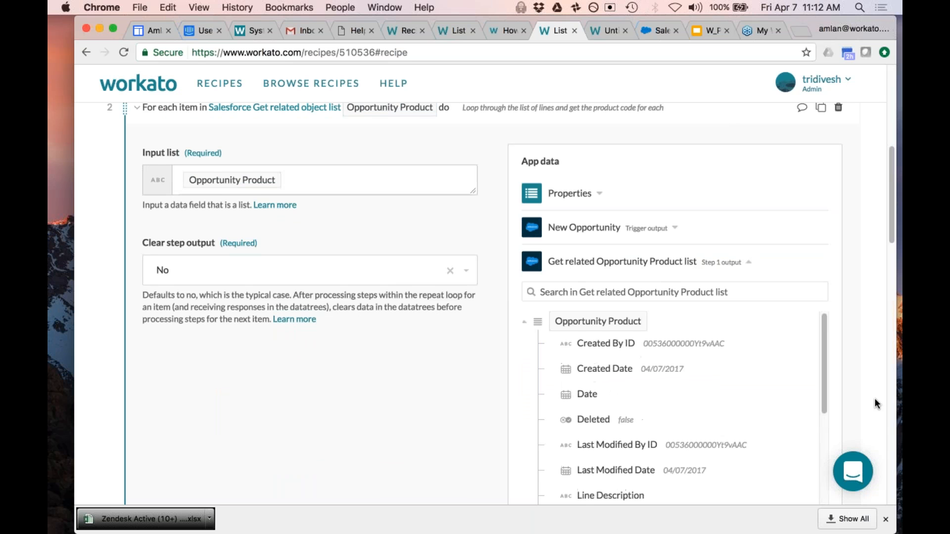
Look through the Opportunity Product list's fields in the step 1 output, from Created By ID down to Size.
{"action": "scroll", "coordinate": [853, 391], "scroll_direction": "down", "scroll_amount": 3}
{"action": "scroll", "coordinate": [745, 373], "scroll_direction": "down", "scroll_amount": 2}
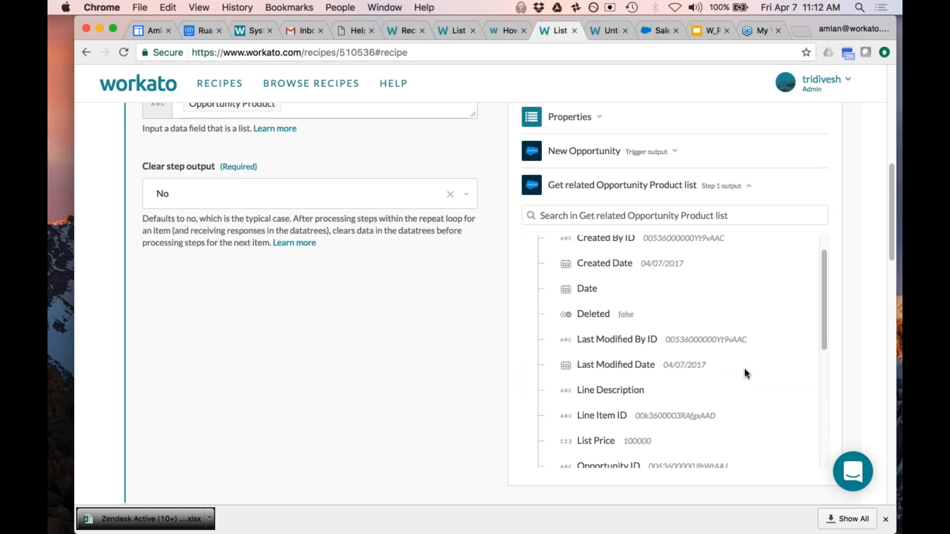
{"action": "scroll", "coordinate": [744, 377], "scroll_direction": "down", "scroll_amount": 1}
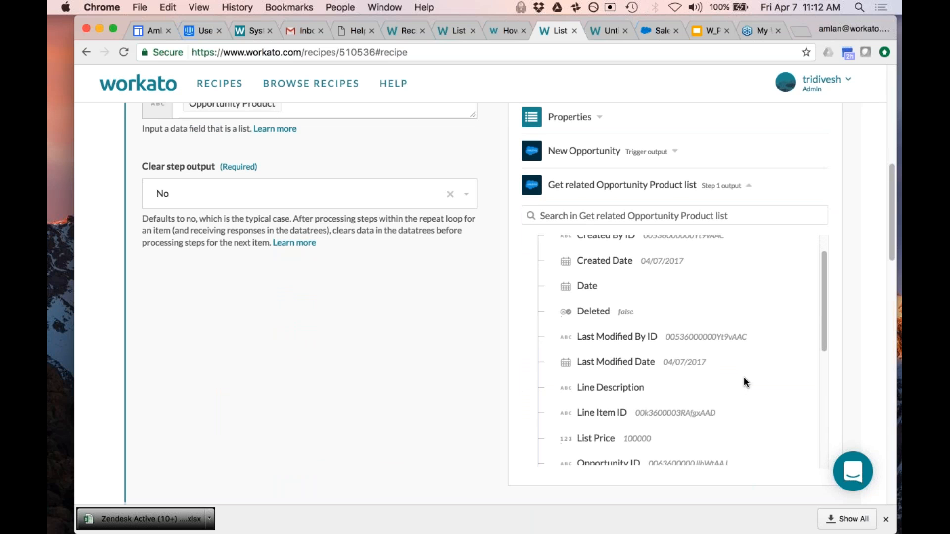
{"action": "scroll", "coordinate": [743, 380], "scroll_direction": "up", "scroll_amount": 2}
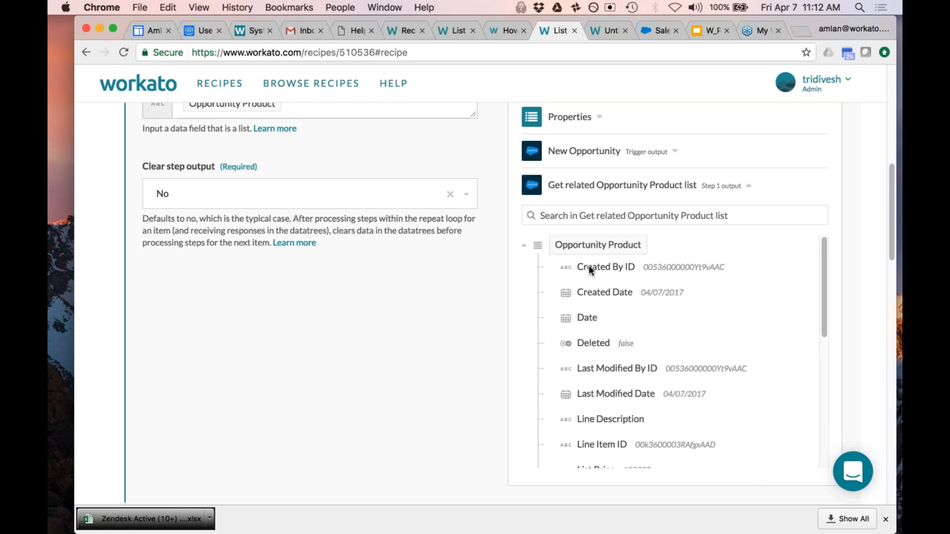
{"action": "scroll", "coordinate": [590, 271], "scroll_direction": "down", "scroll_amount": 1}
{"action": "scroll", "coordinate": [624, 370], "scroll_direction": "down", "scroll_amount": 6}
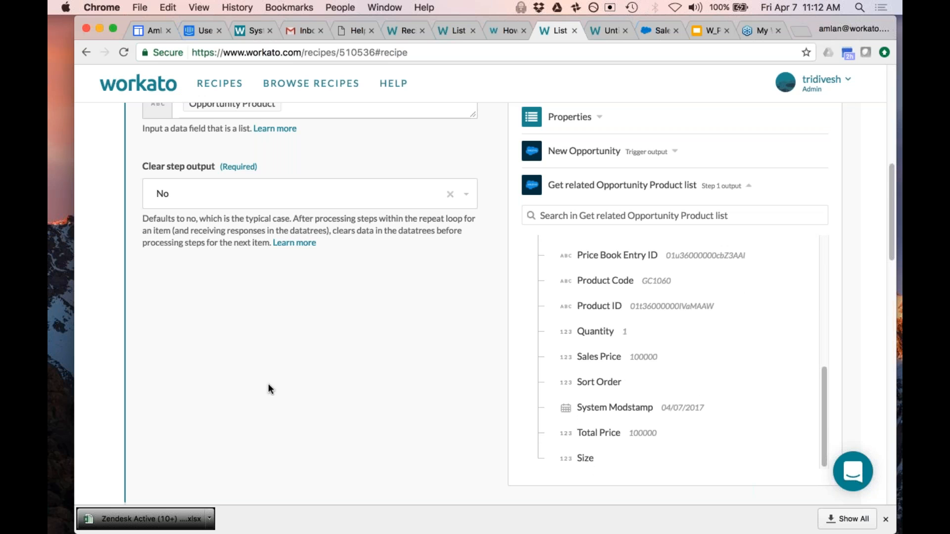
{"action": "scroll", "coordinate": [255, 370], "scroll_direction": "up", "scroll_amount": 5}
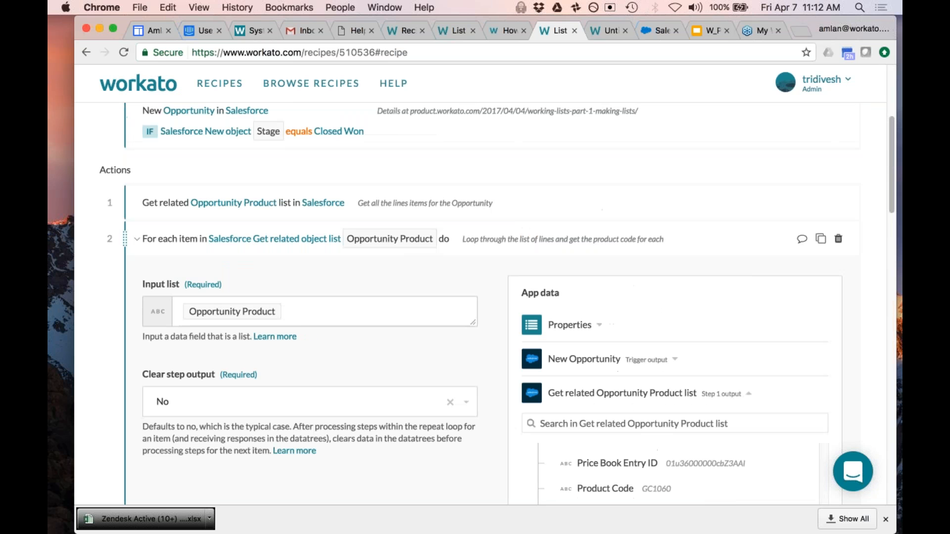
Select the loop's Input list field, check the matching step 1 output fields, and collapse the Get related Opportunity Product list output.
{"action": "left_click", "coordinate": [299, 323]}
{"action": "scroll", "coordinate": [298, 446], "scroll_direction": "down", "scroll_amount": 4}
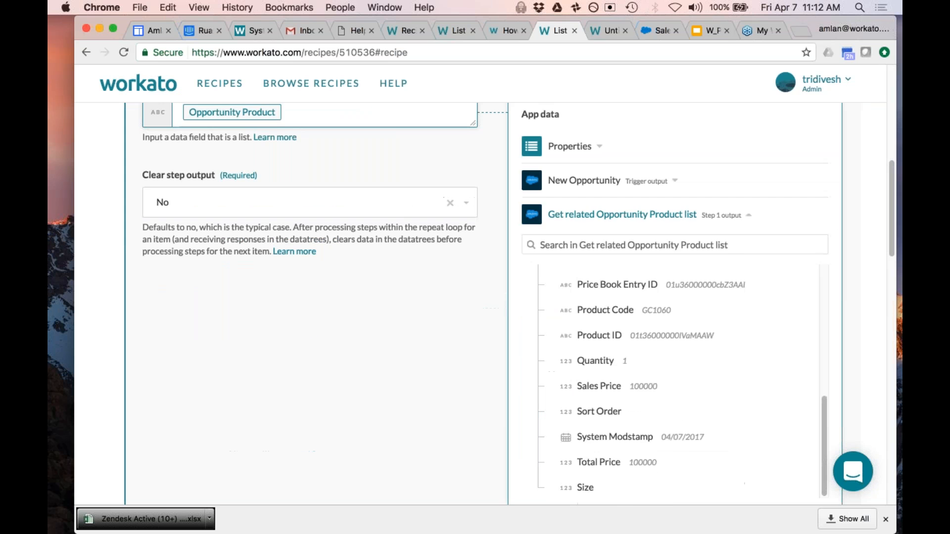
{"action": "scroll", "coordinate": [327, 353], "scroll_direction": "down", "scroll_amount": 2}
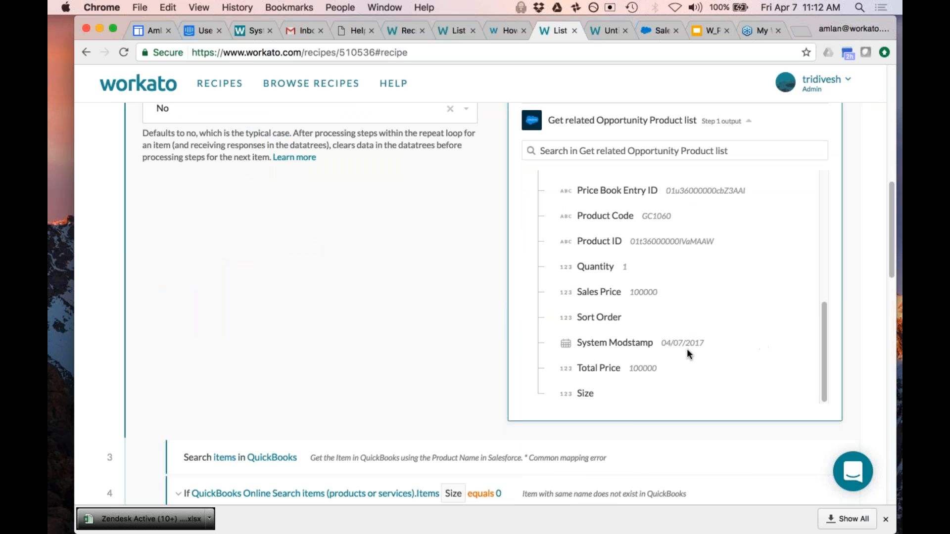
{"action": "scroll", "coordinate": [530, 308], "scroll_direction": "up", "scroll_amount": 2}
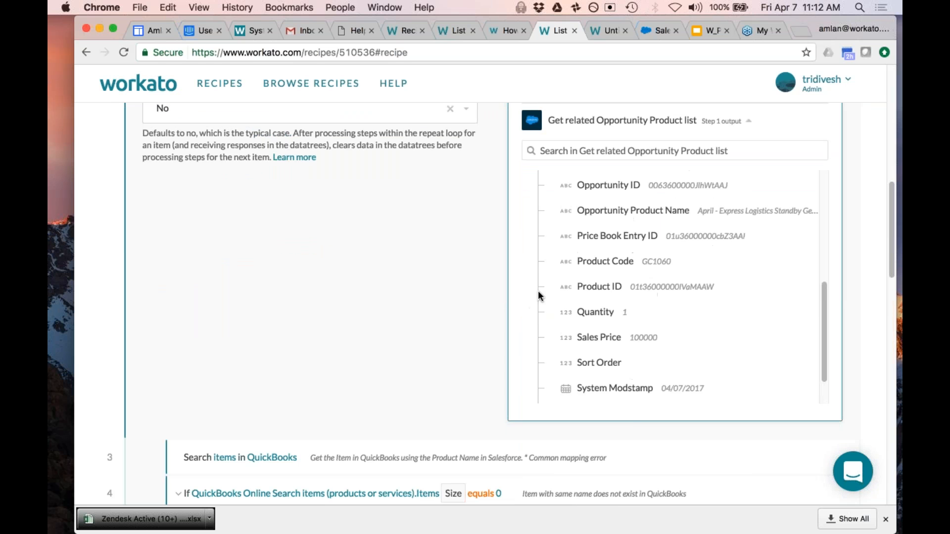
{"action": "left_click", "coordinate": [568, 127]}
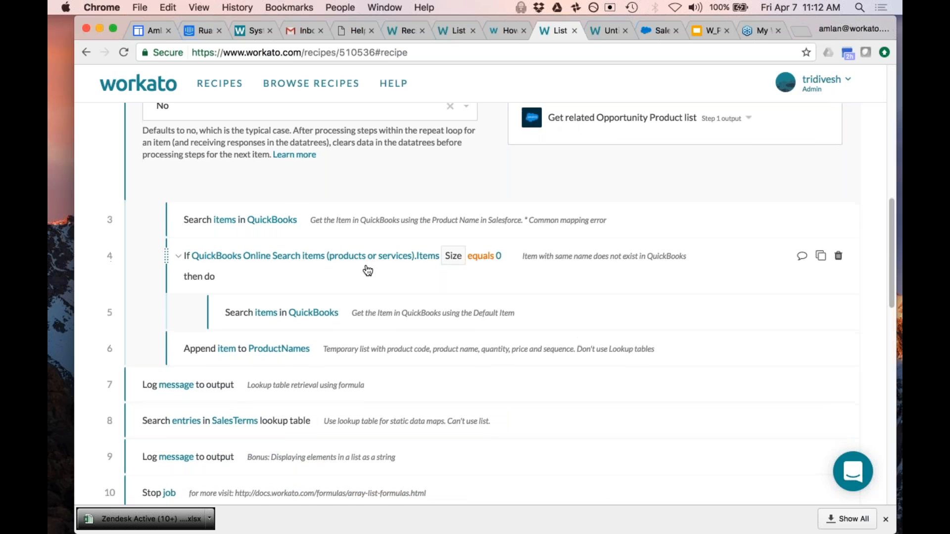
Expand step 4's If condition, examine its settings and the Size field in the Search items output, and collapse the step.
{"action": "scroll", "coordinate": [368, 271], "scroll_direction": "down", "scroll_amount": 1}
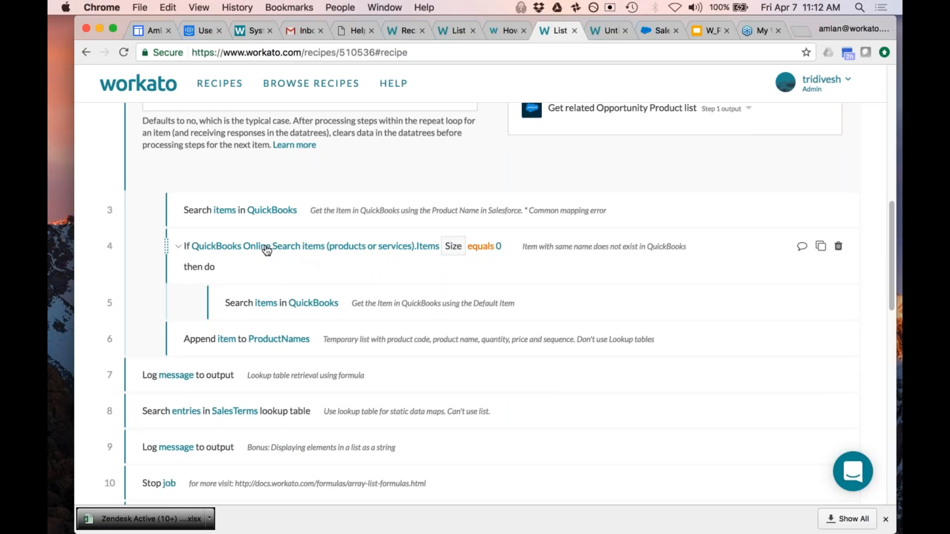
{"action": "left_click", "coordinate": [314, 253]}
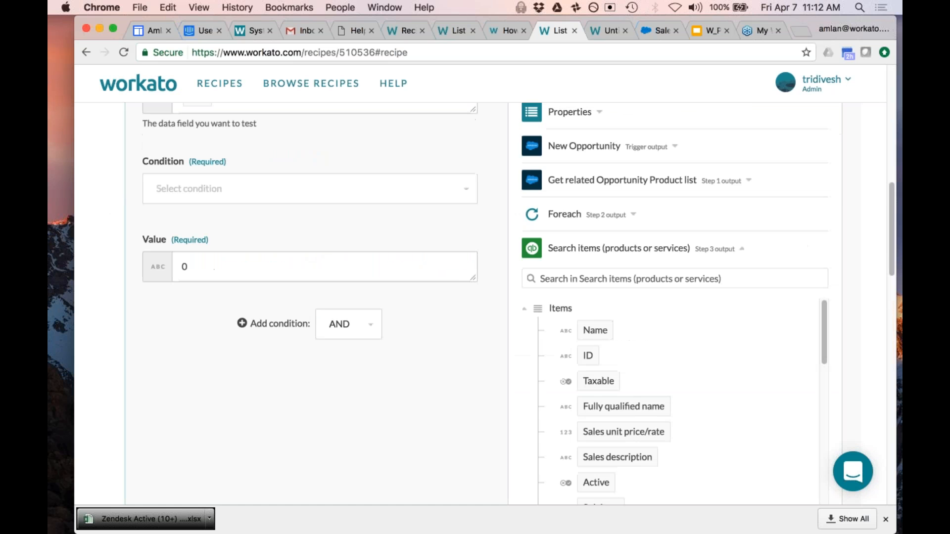
{"action": "scroll", "coordinate": [583, 479], "scroll_direction": "down", "scroll_amount": 4}
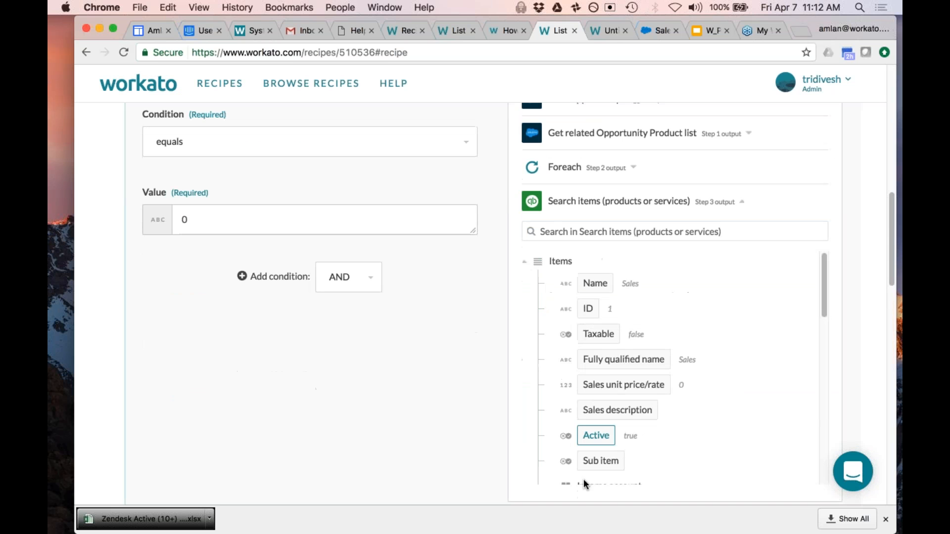
{"action": "scroll", "coordinate": [824, 401], "scroll_direction": "down", "scroll_amount": 10}
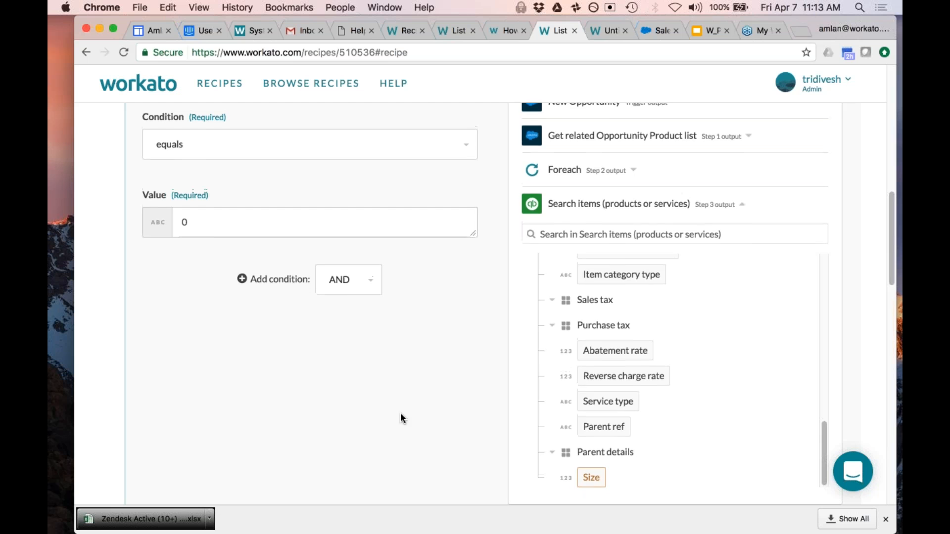
{"action": "scroll", "coordinate": [401, 418], "scroll_direction": "up", "scroll_amount": 4}
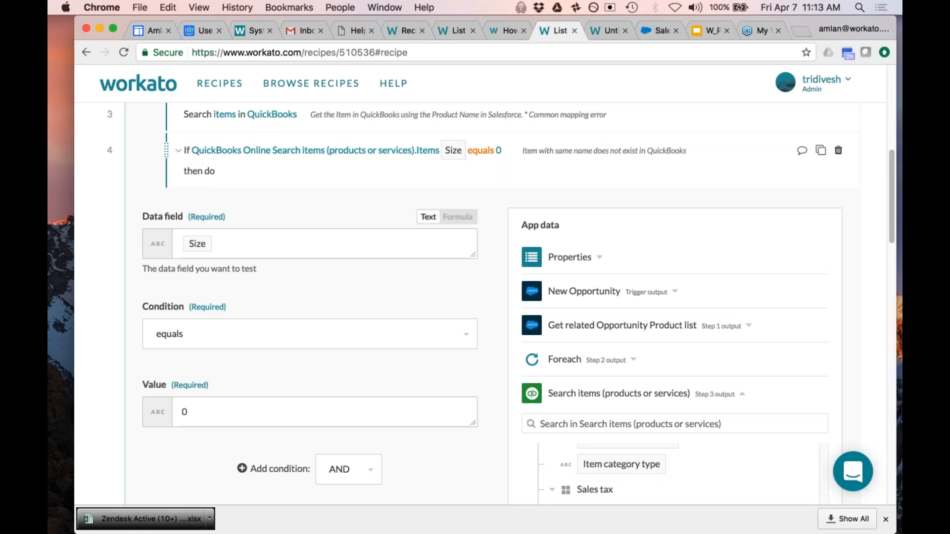
{"action": "left_click", "coordinate": [304, 150]}
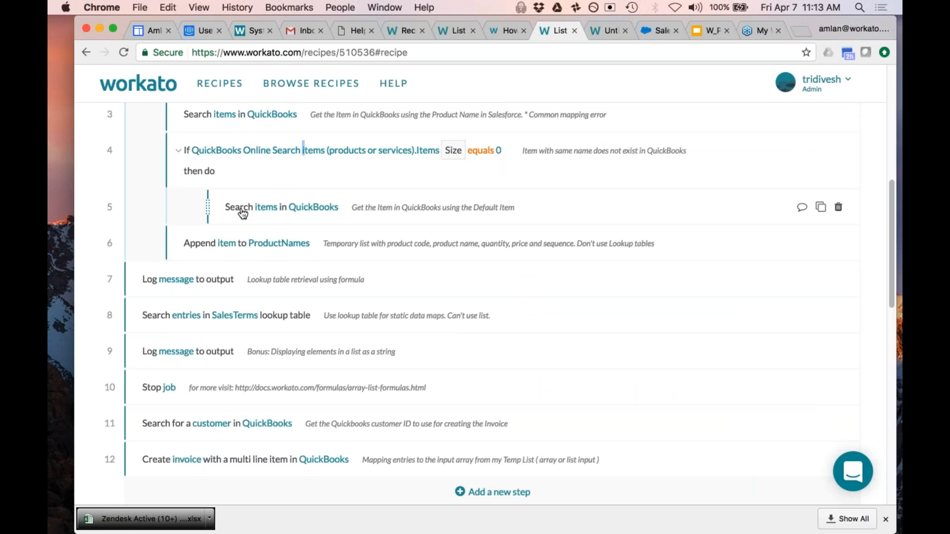
Reopen step 2's For each loop, check its Opportunity Product input list against the step 1 output, and collapse it.
{"action": "scroll", "coordinate": [278, 206], "scroll_direction": "up", "scroll_amount": 1}
{"action": "scroll", "coordinate": [280, 208], "scroll_direction": "up", "scroll_amount": 3}
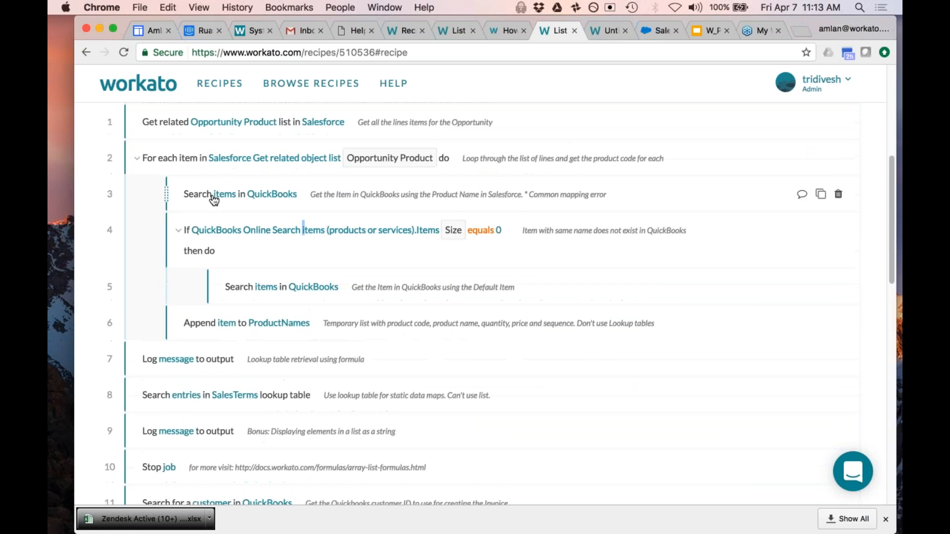
{"action": "scroll", "coordinate": [161, 170], "scroll_direction": "up", "scroll_amount": 1}
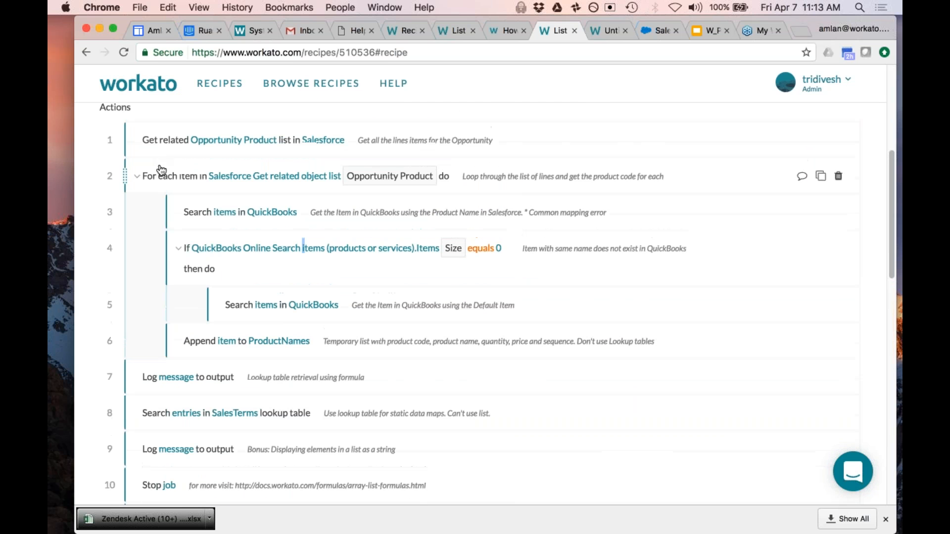
{"action": "left_click", "coordinate": [214, 179]}
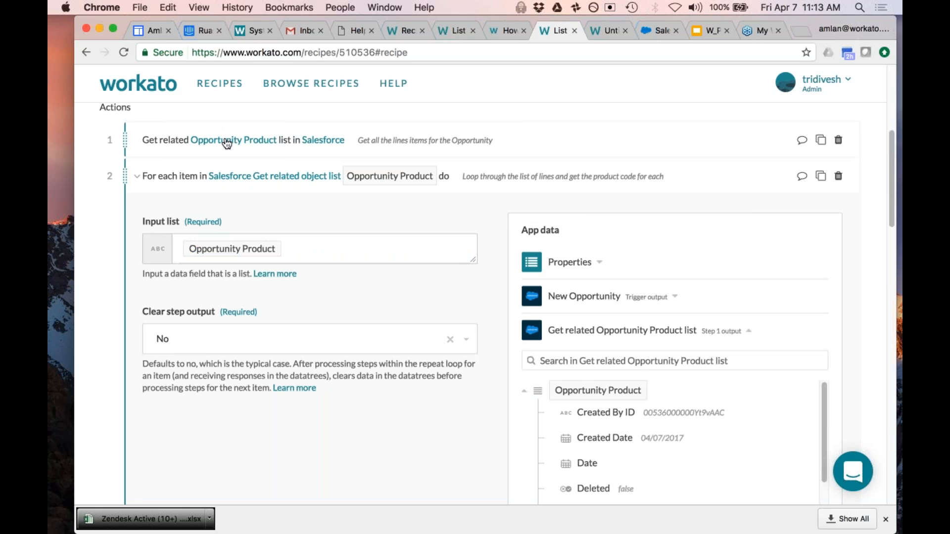
{"action": "left_click", "coordinate": [281, 252]}
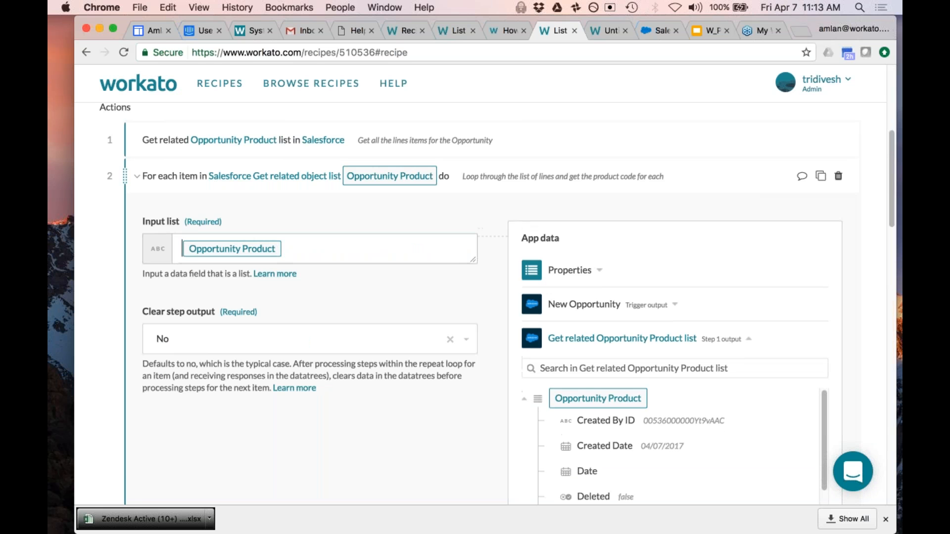
{"action": "scroll", "coordinate": [863, 391], "scroll_direction": "down", "scroll_amount": 5}
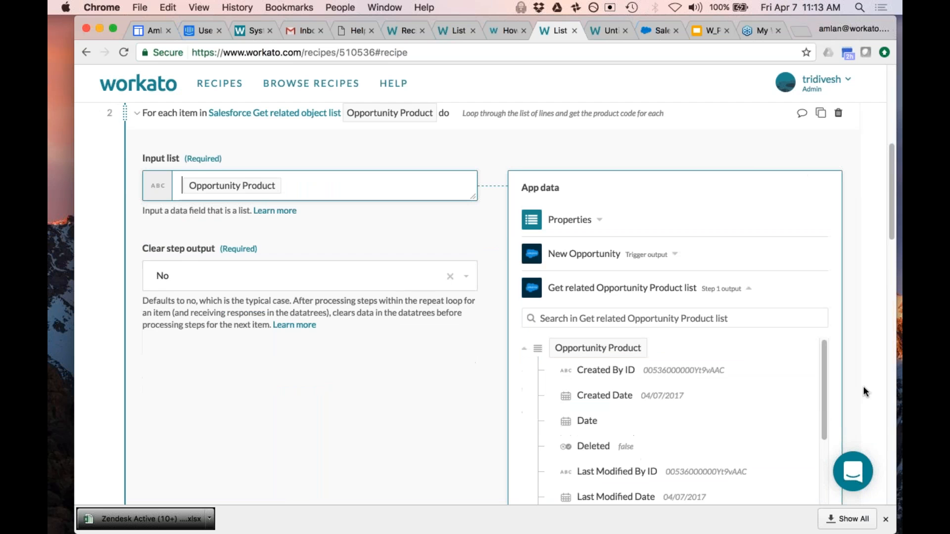
{"action": "scroll", "coordinate": [862, 388], "scroll_direction": "down", "scroll_amount": 1}
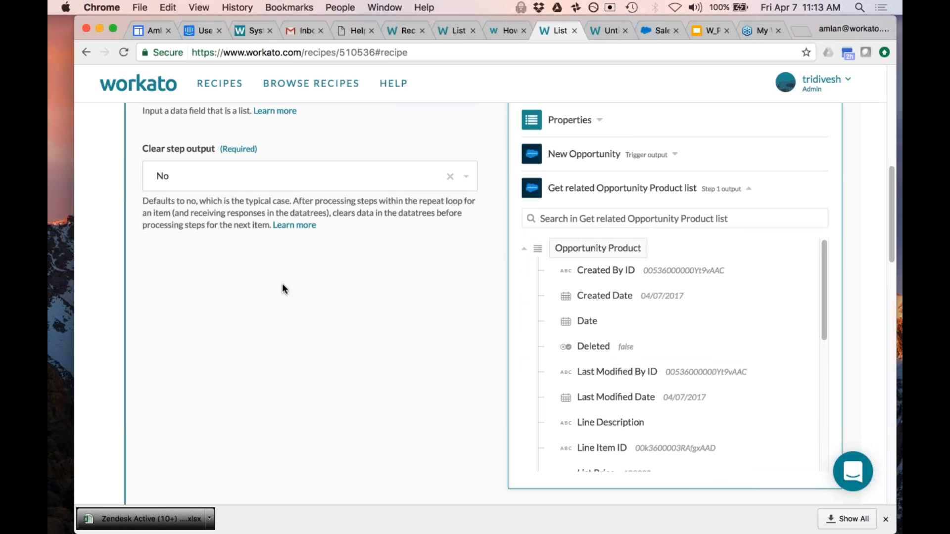
{"action": "scroll", "coordinate": [281, 296], "scroll_direction": "up", "scroll_amount": 1}
{"action": "scroll", "coordinate": [280, 299], "scroll_direction": "up", "scroll_amount": 6}
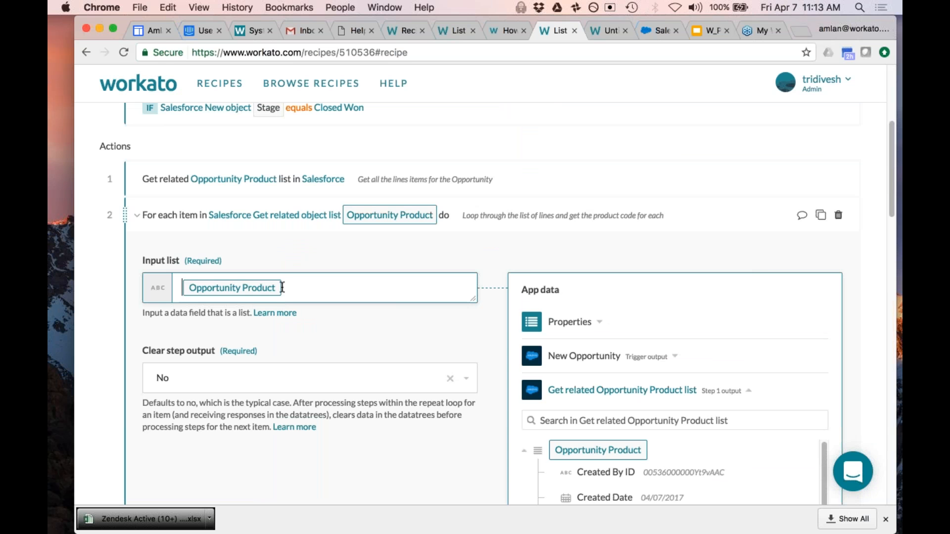
{"action": "left_click", "coordinate": [245, 218]}
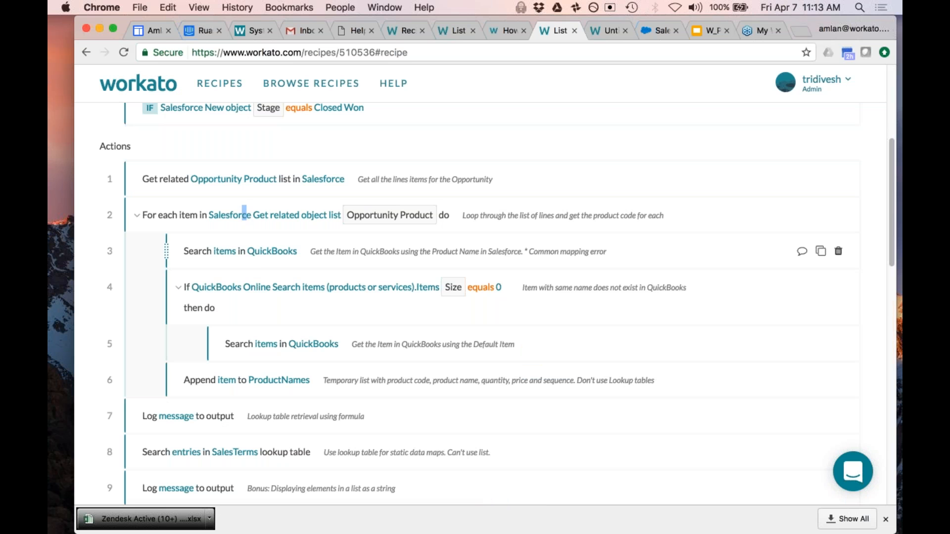
Expand step 3's QuickBooks item search, examine the formula in its Name field, and collapse the step.
{"action": "left_click", "coordinate": [265, 251]}
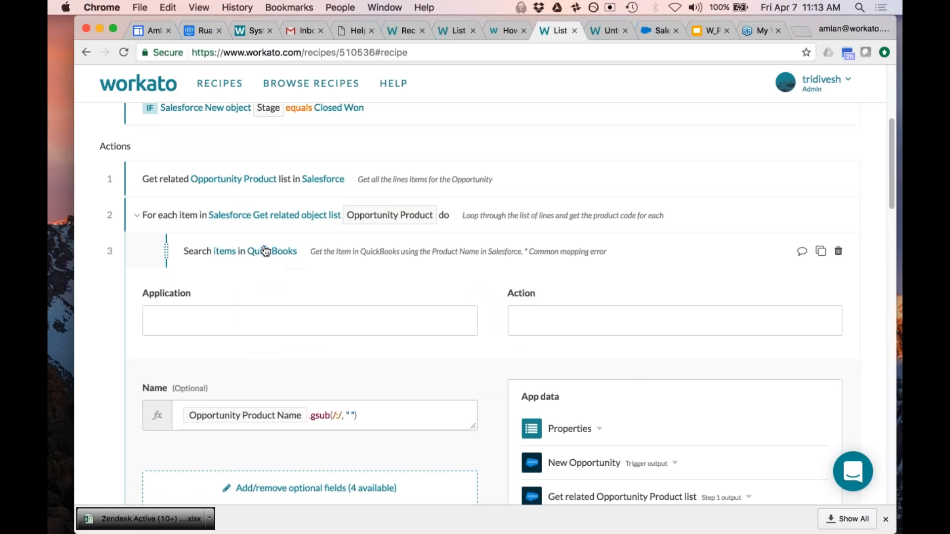
{"action": "scroll", "coordinate": [265, 248], "scroll_direction": "down", "scroll_amount": 1}
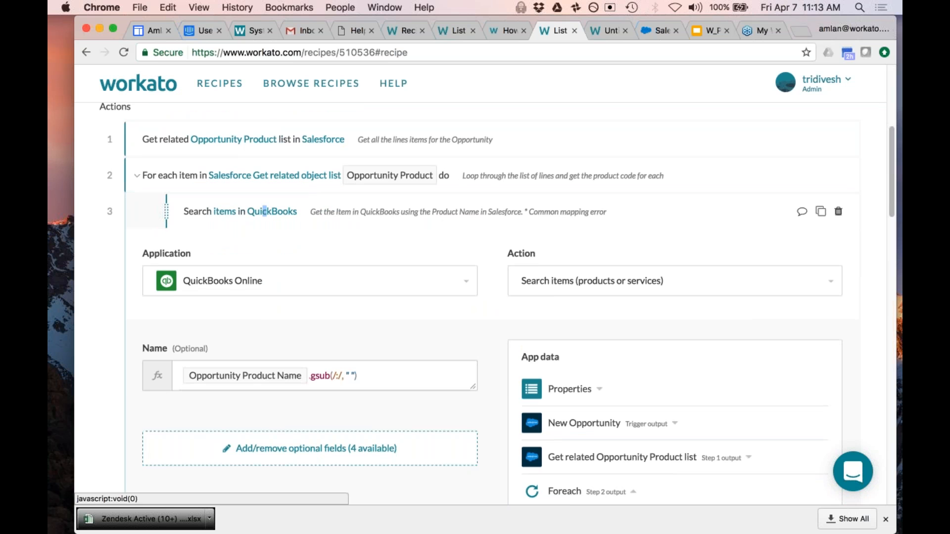
{"action": "scroll", "coordinate": [244, 341], "scroll_direction": "down", "scroll_amount": 1}
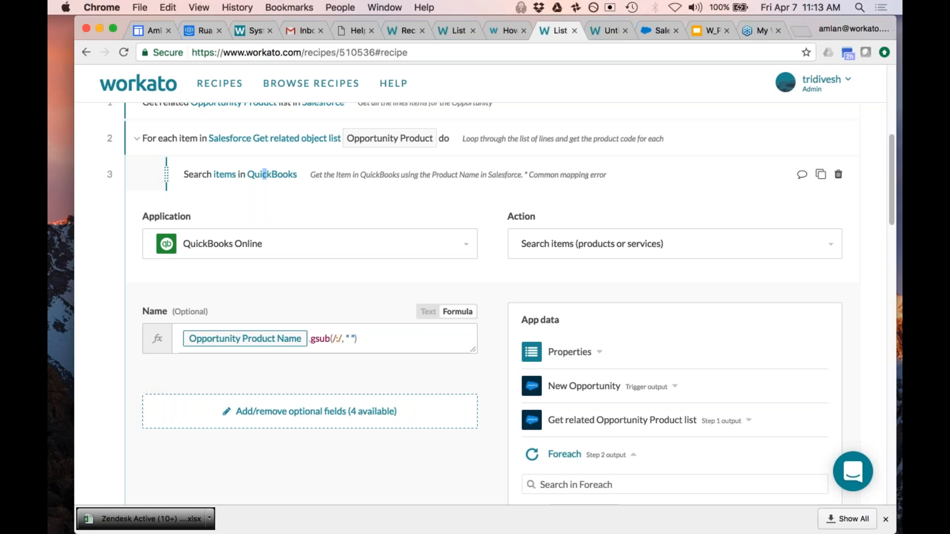
{"action": "scroll", "coordinate": [348, 372], "scroll_direction": "up", "scroll_amount": 1}
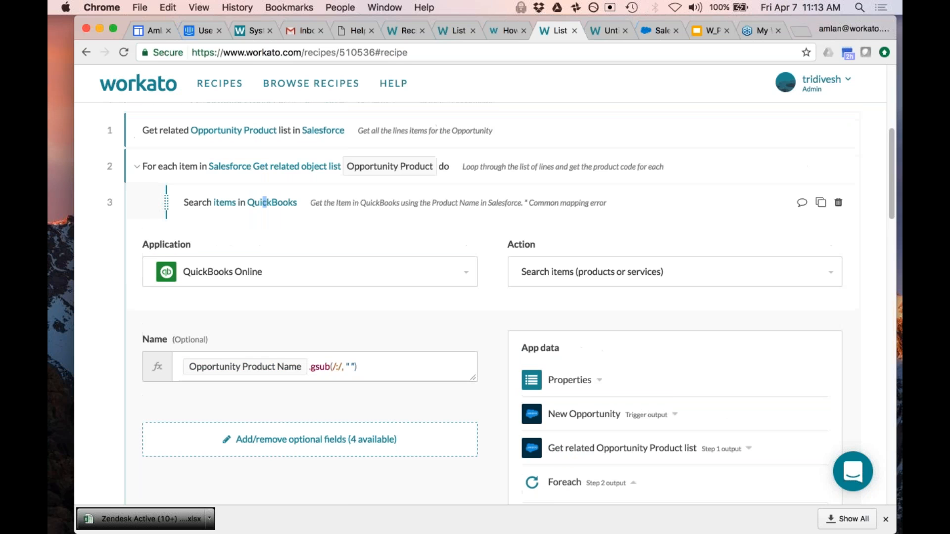
{"action": "scroll", "coordinate": [264, 202], "scroll_direction": "up", "scroll_amount": 3}
{"action": "left_click", "coordinate": [229, 295]}
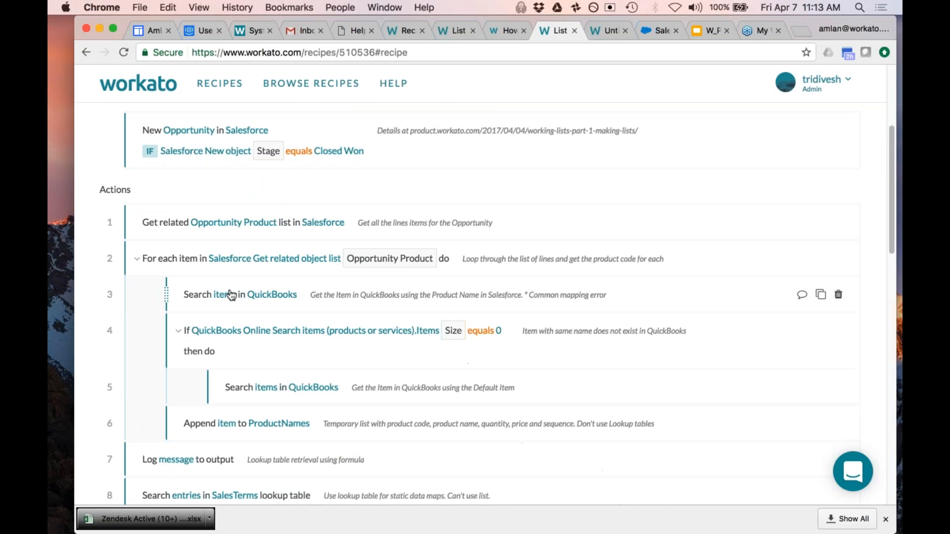
Expand step 4's If condition, find the Size field at the end of the Search items output, and collapse it.
{"action": "left_click", "coordinate": [383, 335]}
{"action": "scroll", "coordinate": [351, 358], "scroll_direction": "down", "scroll_amount": 4}
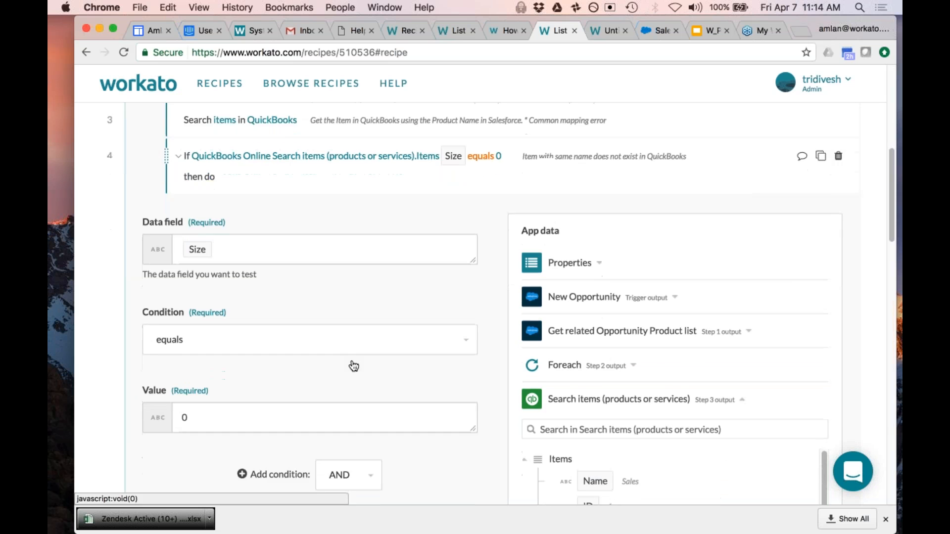
{"action": "scroll", "coordinate": [351, 361], "scroll_direction": "down", "scroll_amount": 3}
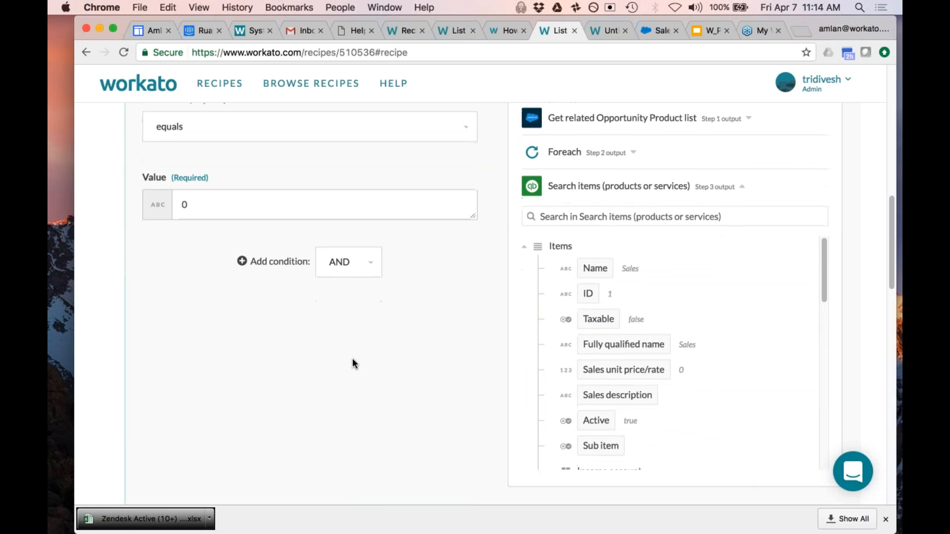
{"action": "scroll", "coordinate": [605, 304], "scroll_direction": "down", "scroll_amount": 15}
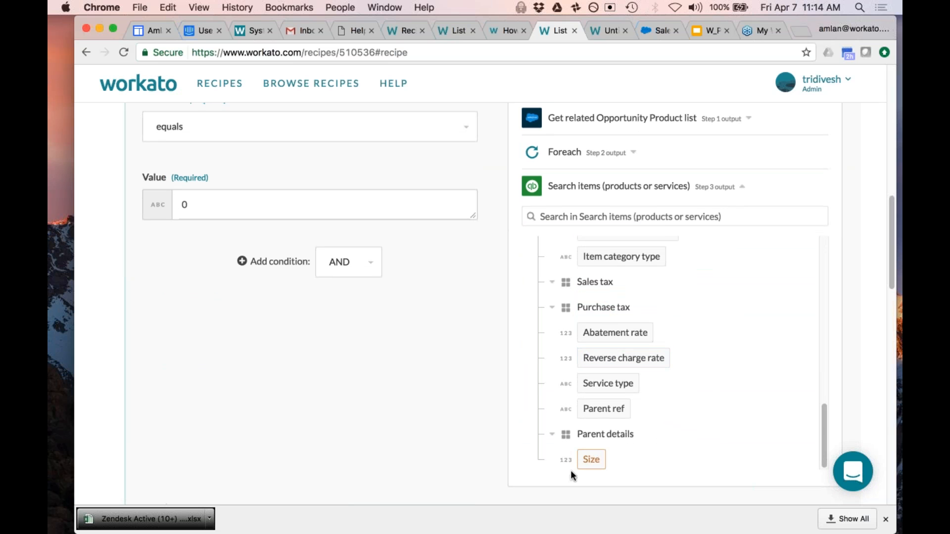
{"action": "scroll", "coordinate": [380, 412], "scroll_direction": "up", "scroll_amount": 2}
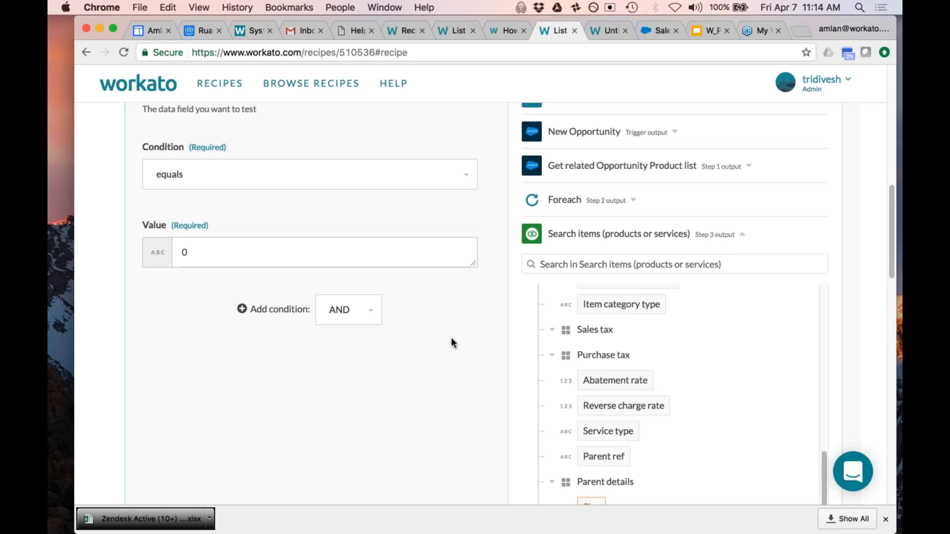
{"action": "scroll", "coordinate": [450, 341], "scroll_direction": "up", "scroll_amount": 10}
{"action": "left_click", "coordinate": [313, 253]}
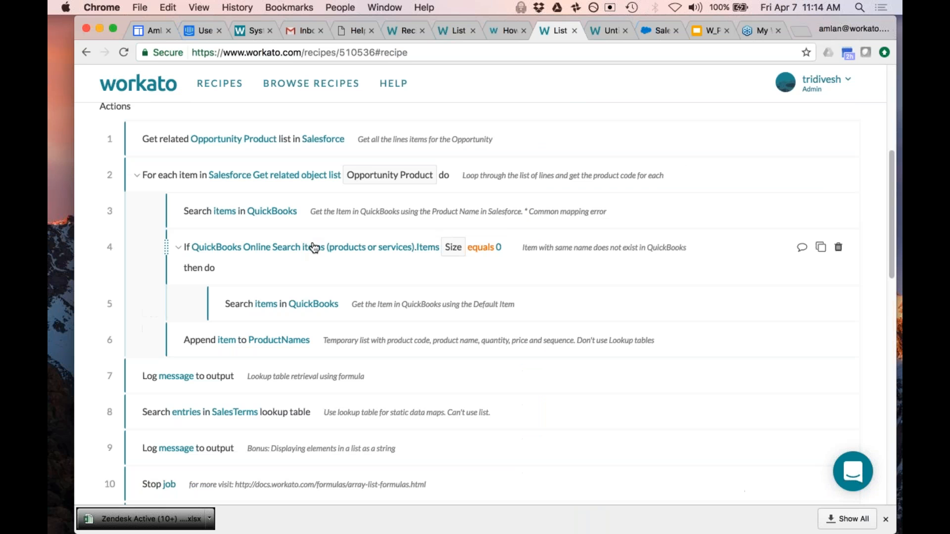
Reopen step 4 to review its data field, condition and value against the Search items list, and collapse the step.
{"action": "left_click", "coordinate": [309, 251]}
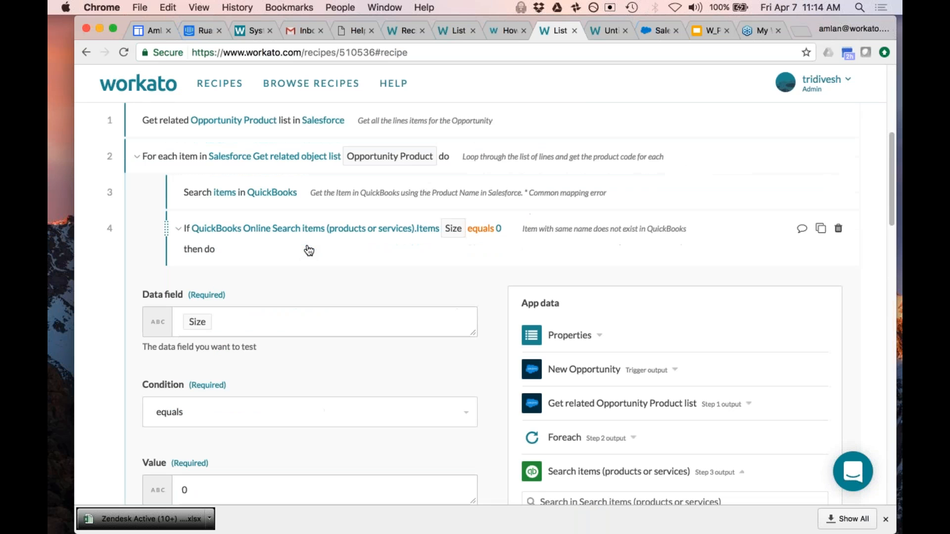
{"action": "scroll", "coordinate": [269, 355], "scroll_direction": "down", "scroll_amount": 1}
{"action": "scroll", "coordinate": [268, 355], "scroll_direction": "down", "scroll_amount": 3}
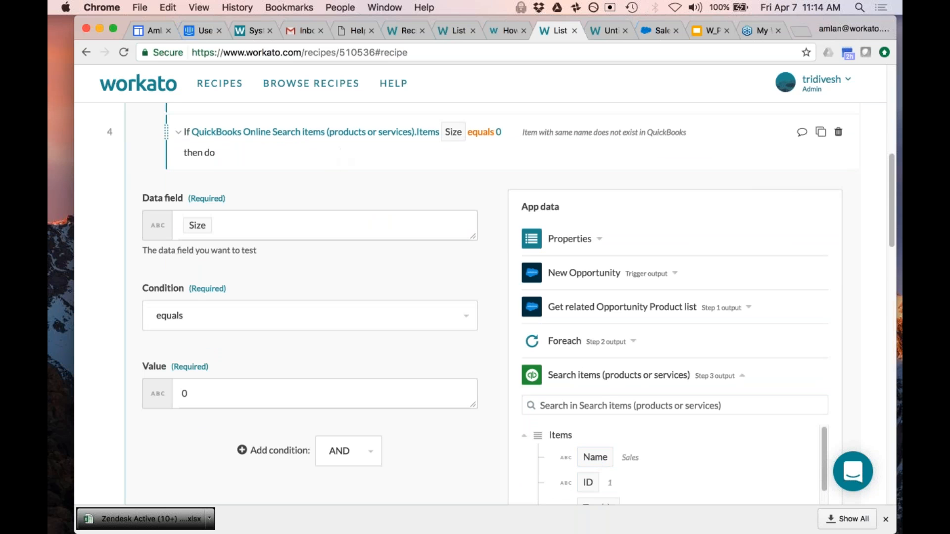
{"action": "scroll", "coordinate": [302, 309], "scroll_direction": "down", "scroll_amount": 1}
{"action": "scroll", "coordinate": [303, 309], "scroll_direction": "down", "scroll_amount": 2}
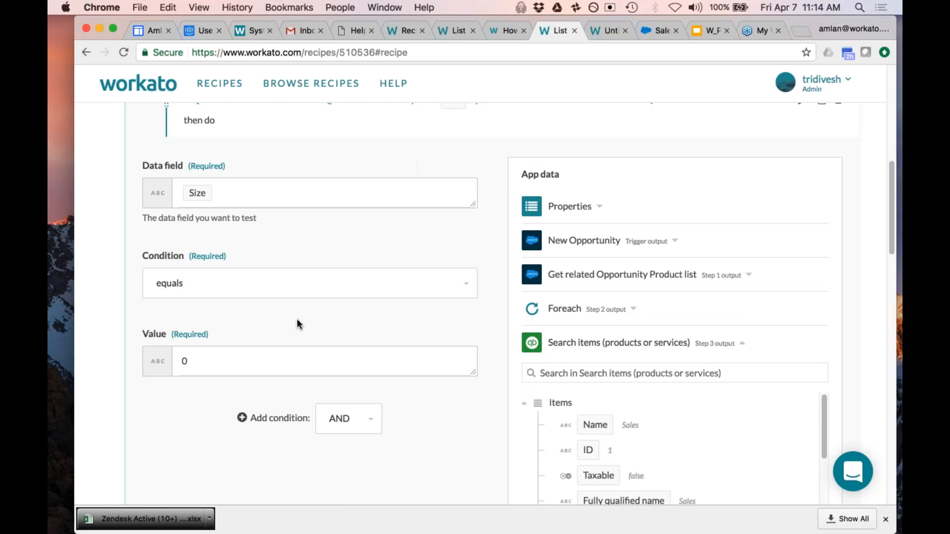
{"action": "scroll", "coordinate": [301, 322], "scroll_direction": "down", "scroll_amount": 3}
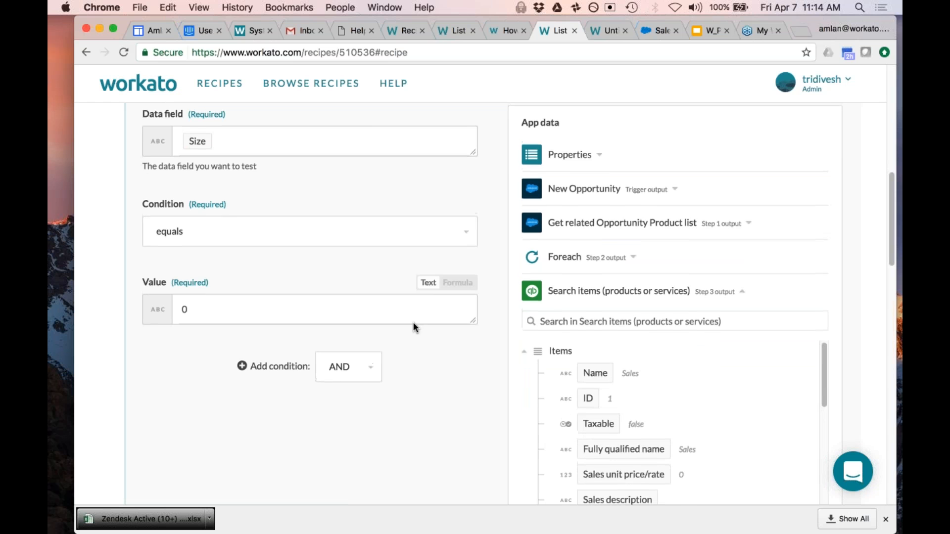
{"action": "scroll", "coordinate": [413, 322], "scroll_direction": "up", "scroll_amount": 3}
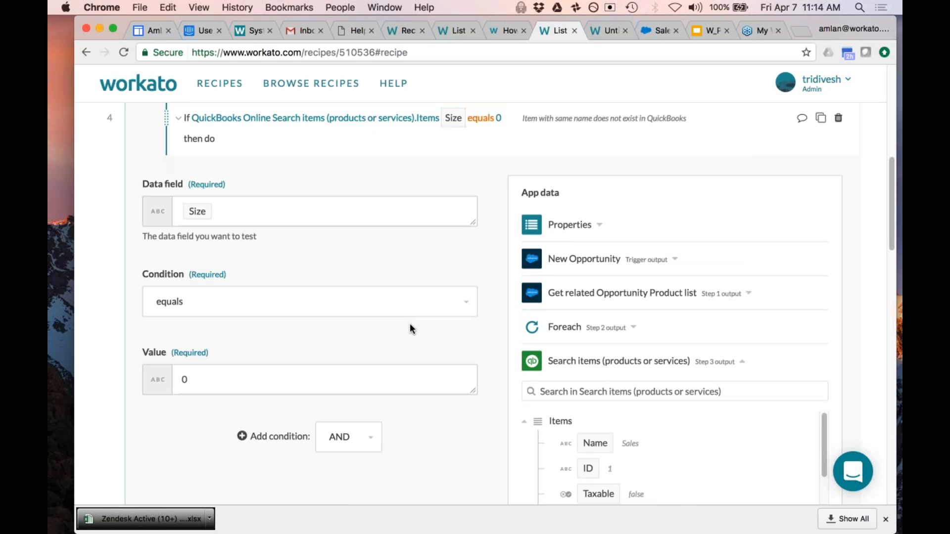
{"action": "scroll", "coordinate": [410, 325], "scroll_direction": "down", "scroll_amount": 3}
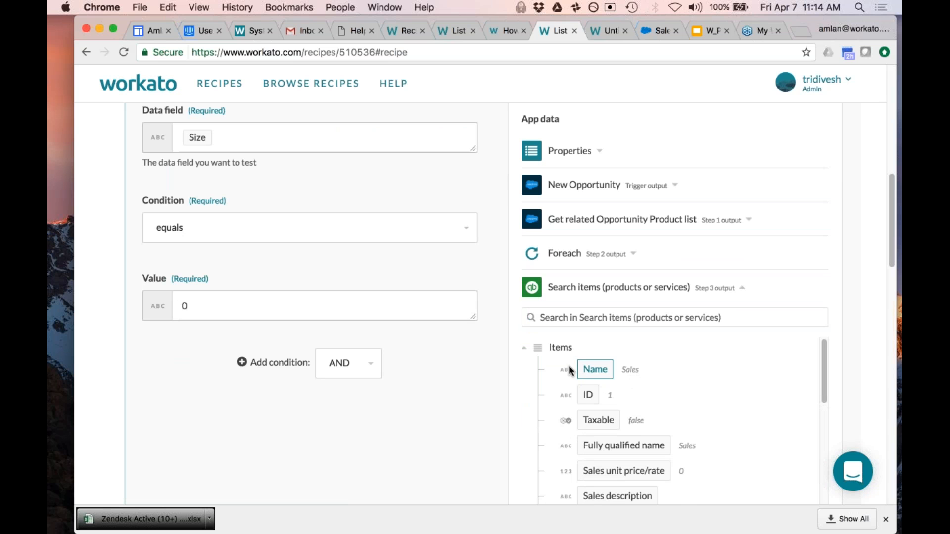
{"action": "scroll", "coordinate": [466, 373], "scroll_direction": "up", "scroll_amount": 1}
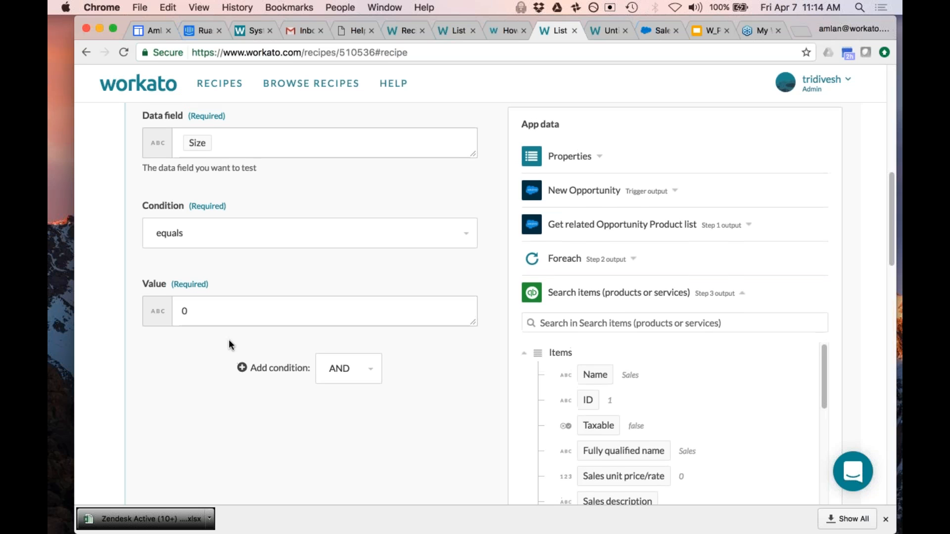
{"action": "scroll", "coordinate": [230, 340], "scroll_direction": "up", "scroll_amount": 3}
{"action": "scroll", "coordinate": [235, 341], "scroll_direction": "up", "scroll_amount": 3}
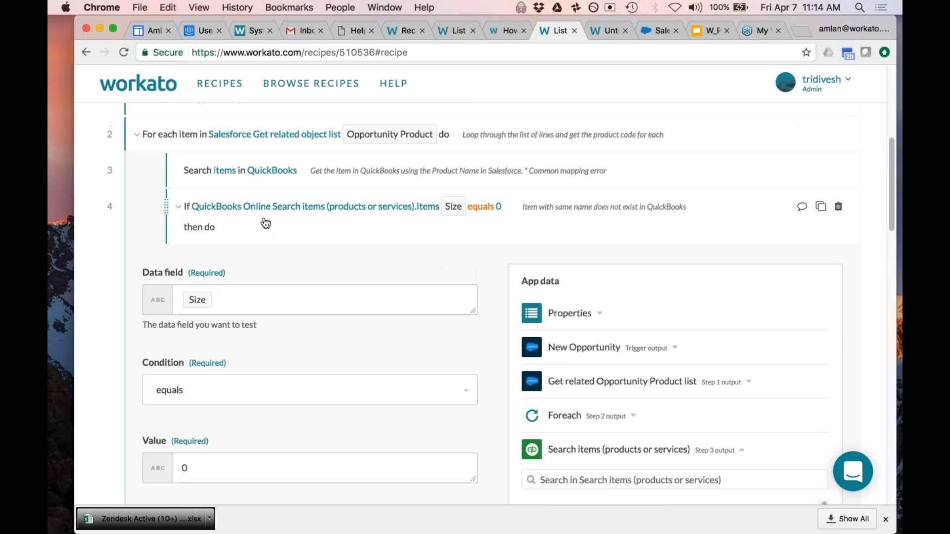
{"action": "left_click", "coordinate": [269, 210]}
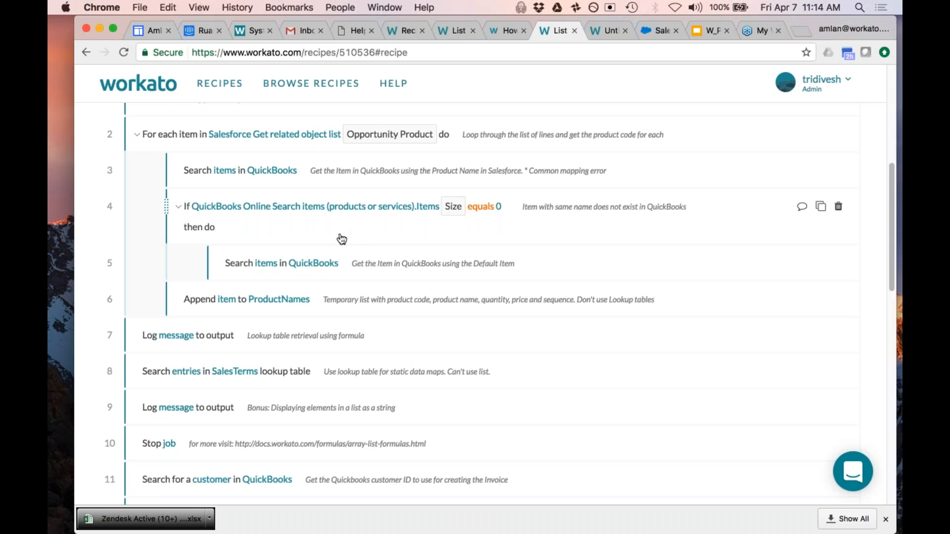
Expand step 5's QuickBooks item search and inspect the Default QBO Item Name mapping in its Name field.
{"action": "left_click", "coordinate": [277, 267]}
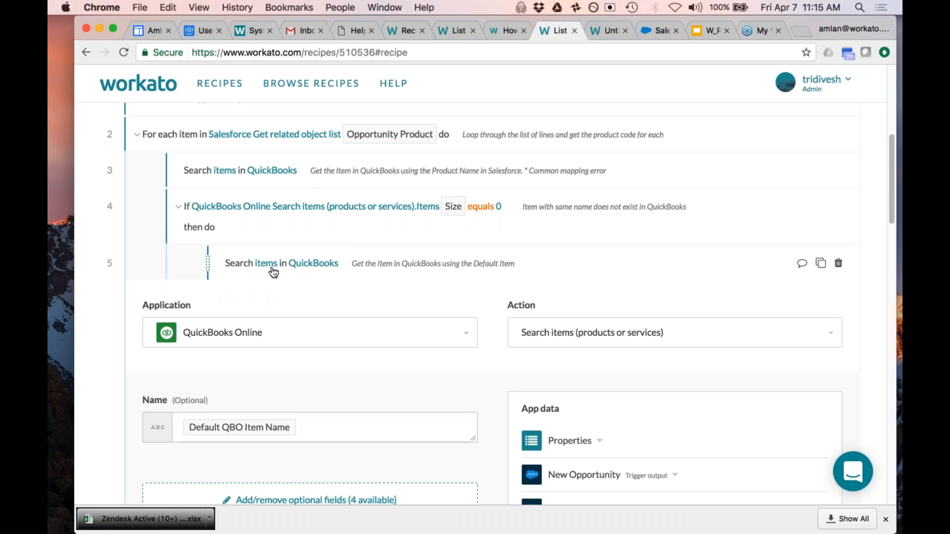
{"action": "scroll", "coordinate": [273, 273], "scroll_direction": "down", "scroll_amount": 3}
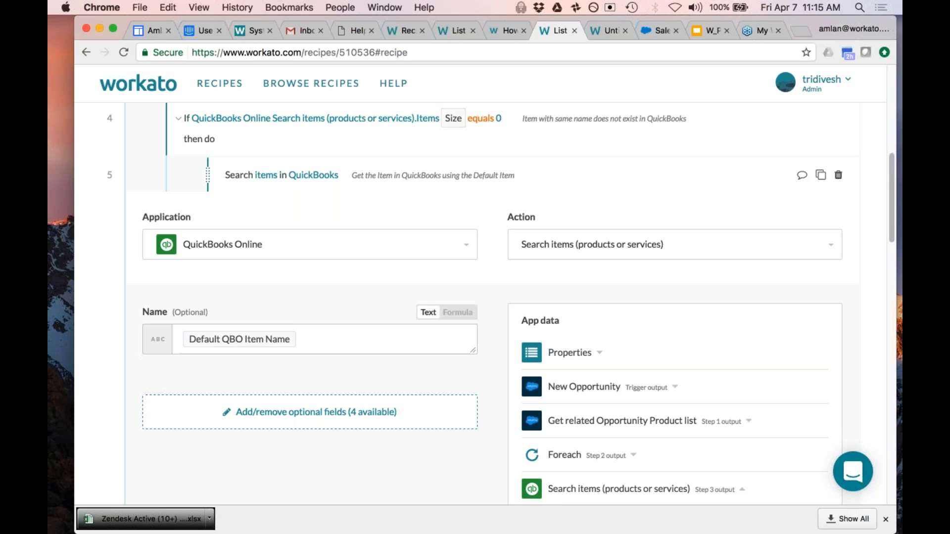
{"action": "left_click", "coordinate": [305, 183]}
{"action": "left_click", "coordinate": [279, 177]}
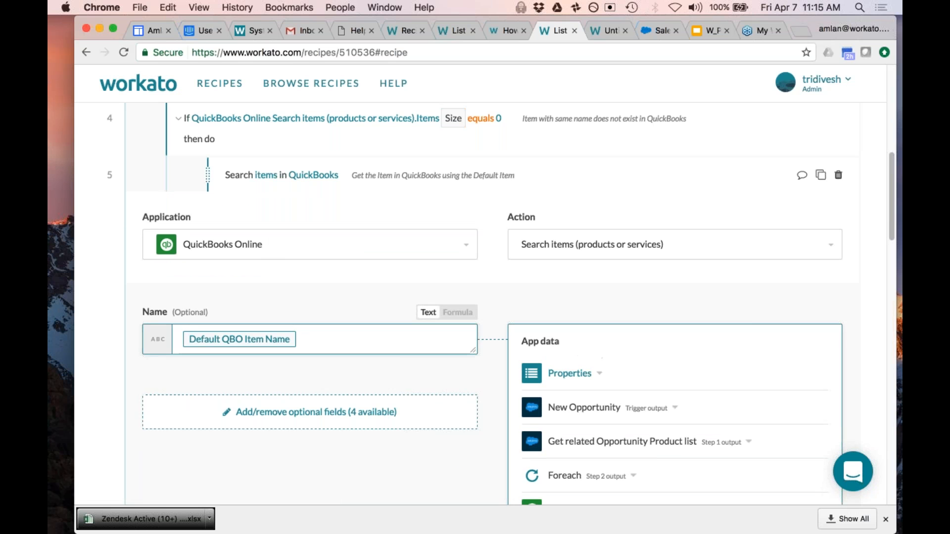
Expand the Properties data and locate Default QBO Item Name under Config.
{"action": "left_click", "coordinate": [568, 376]}
{"action": "scroll", "coordinate": [479, 464], "scroll_direction": "down", "scroll_amount": 3}
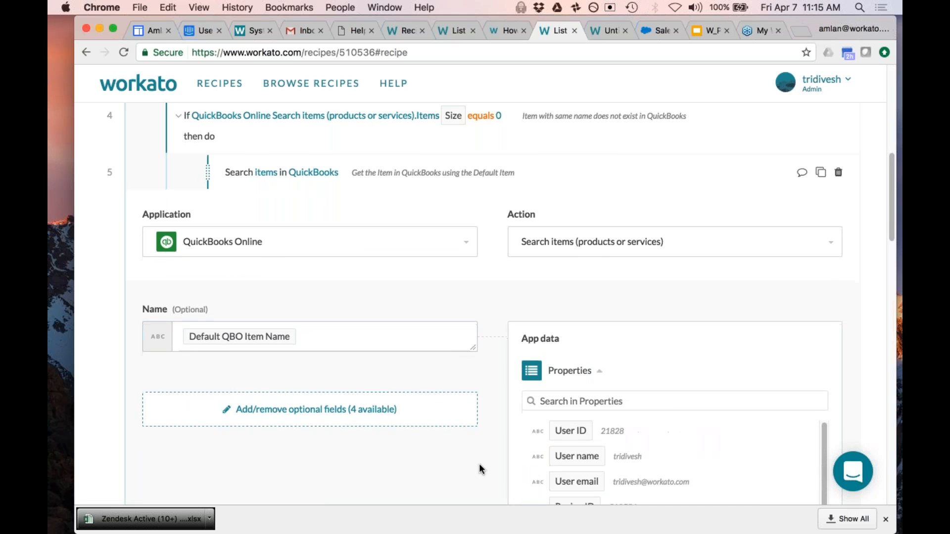
{"action": "scroll", "coordinate": [479, 442], "scroll_direction": "down", "scroll_amount": 2}
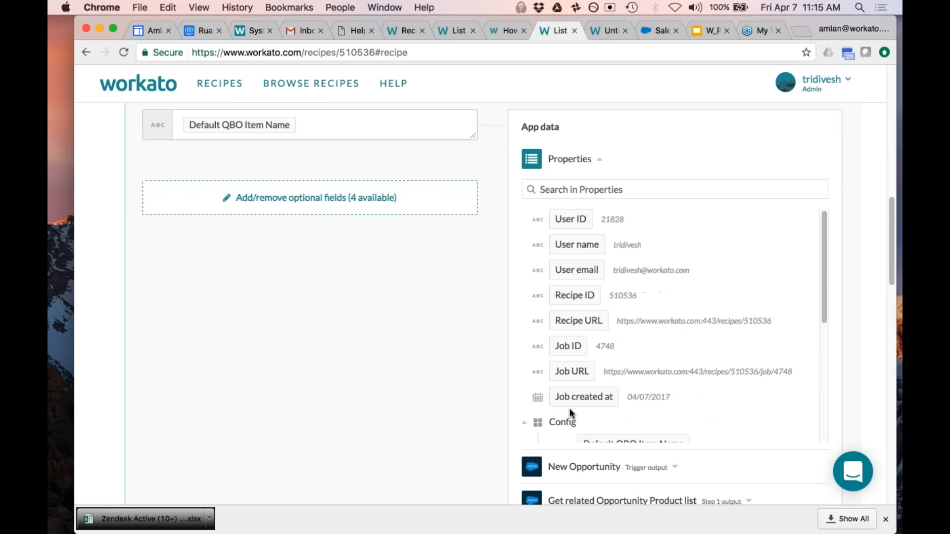
{"action": "scroll", "coordinate": [717, 346], "scroll_direction": "down", "scroll_amount": 3}
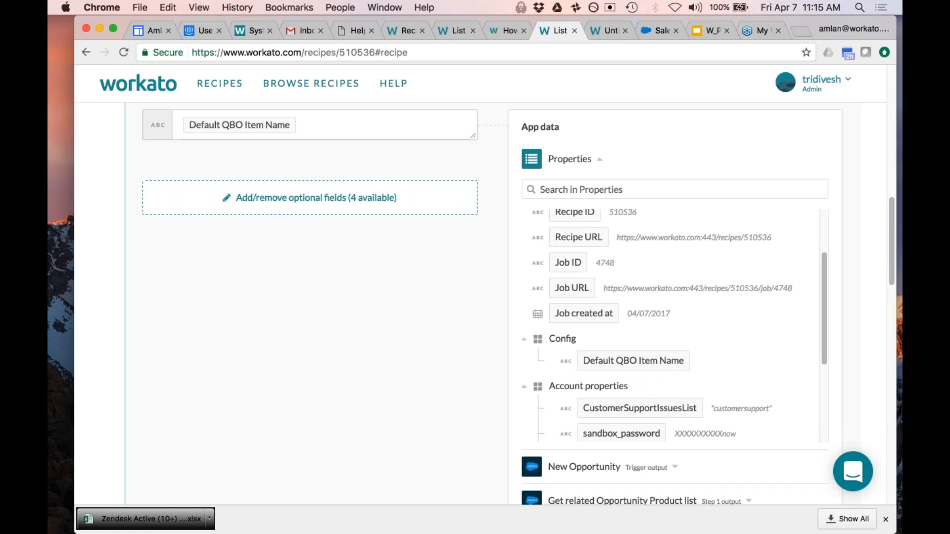
Collapse step 5 and view the Default QBO Item Name setting in the recipe's Configuration section.
{"action": "scroll", "coordinate": [442, 366], "scroll_direction": "up", "scroll_amount": 1}
{"action": "scroll", "coordinate": [442, 371], "scroll_direction": "up", "scroll_amount": 5}
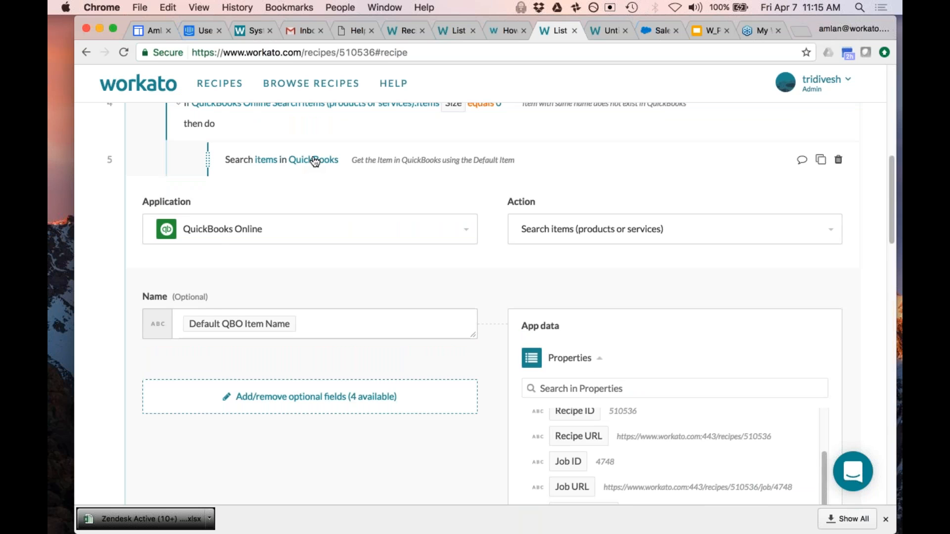
{"action": "left_click", "coordinate": [315, 162]}
{"action": "scroll", "coordinate": [256, 276], "scroll_direction": "down", "scroll_amount": 5}
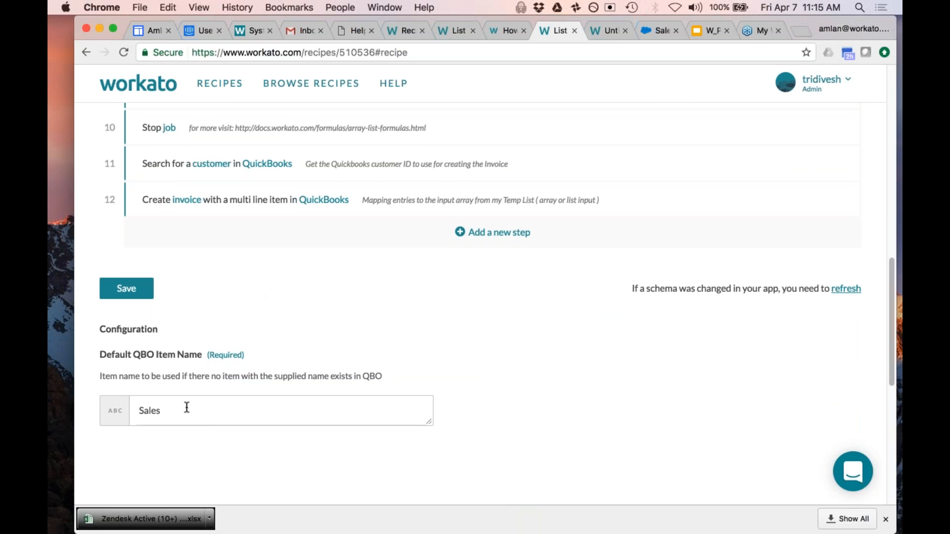
Return to the recipe steps and expand step 6, the Append item to ProductNames action.
{"action": "scroll", "coordinate": [187, 407], "scroll_direction": "up", "scroll_amount": 5}
{"action": "scroll", "coordinate": [196, 402], "scroll_direction": "up", "scroll_amount": 1}
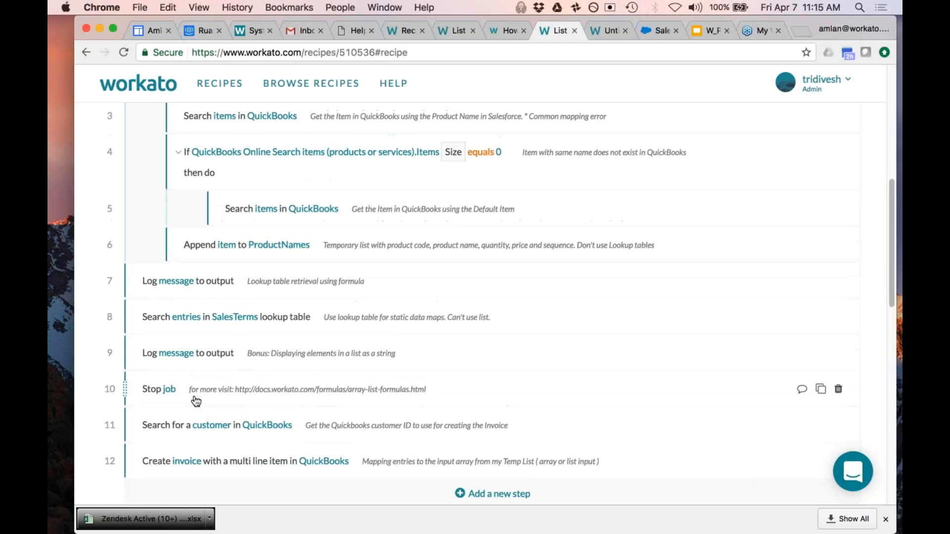
{"action": "scroll", "coordinate": [196, 402], "scroll_direction": "up", "scroll_amount": 1}
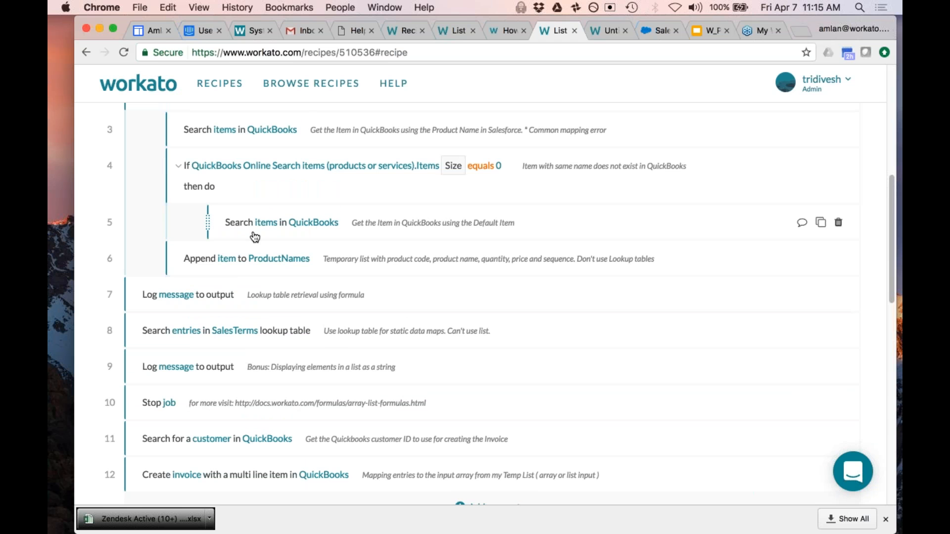
{"action": "scroll", "coordinate": [337, 176], "scroll_direction": "up", "scroll_amount": 1}
{"action": "scroll", "coordinate": [265, 190], "scroll_direction": "up", "scroll_amount": 1}
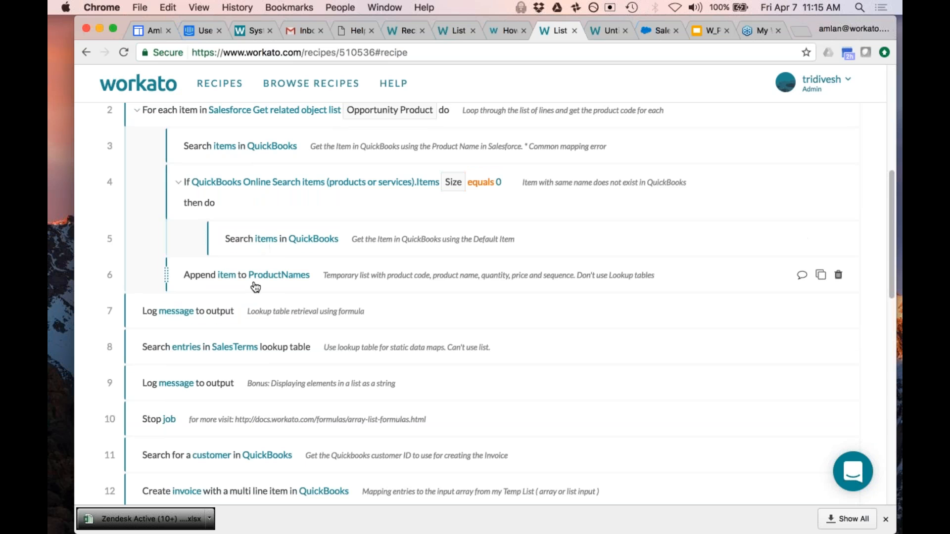
{"action": "scroll", "coordinate": [253, 289], "scroll_direction": "down", "scroll_amount": 1}
{"action": "scroll", "coordinate": [253, 289], "scroll_direction": "down", "scroll_amount": 1}
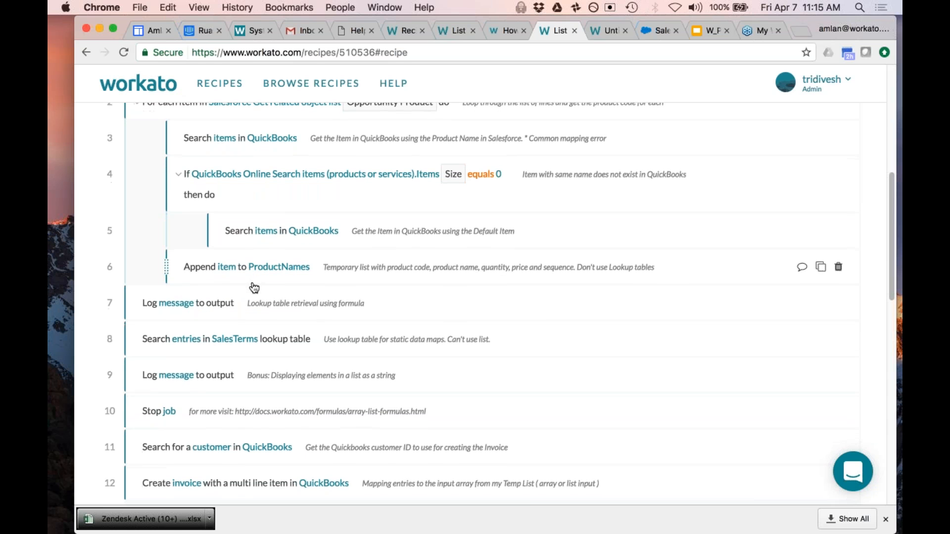
{"action": "scroll", "coordinate": [254, 289], "scroll_direction": "down", "scroll_amount": 3}
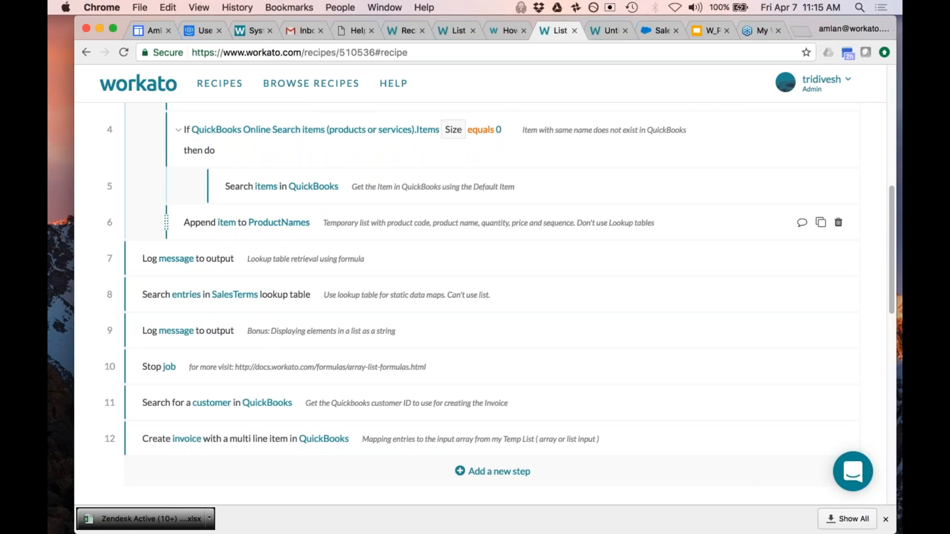
{"action": "left_click", "coordinate": [233, 227]}
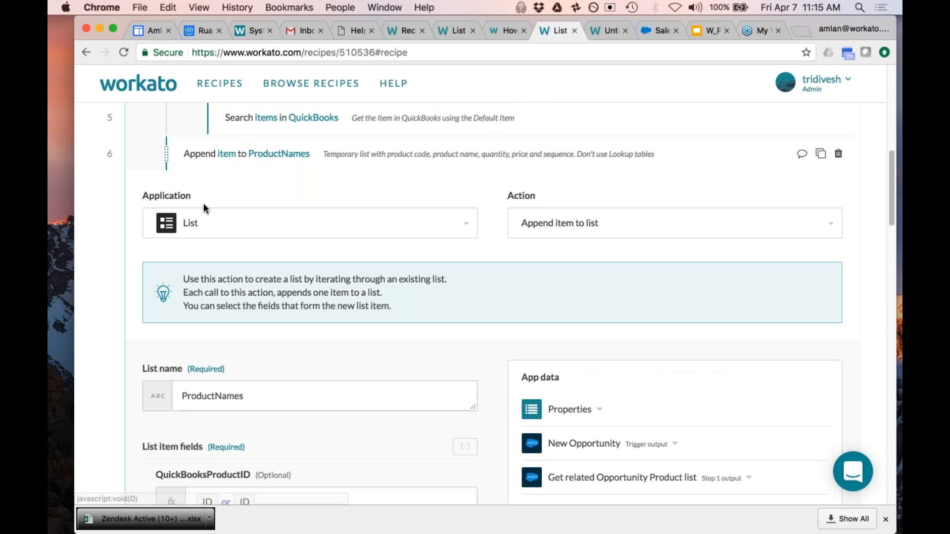
Review step 6's action description, list name and list item fields, including the QuickBooksProductID formula and the Quantity mapping.
{"action": "scroll", "coordinate": [223, 240], "scroll_direction": "down", "scroll_amount": 1}
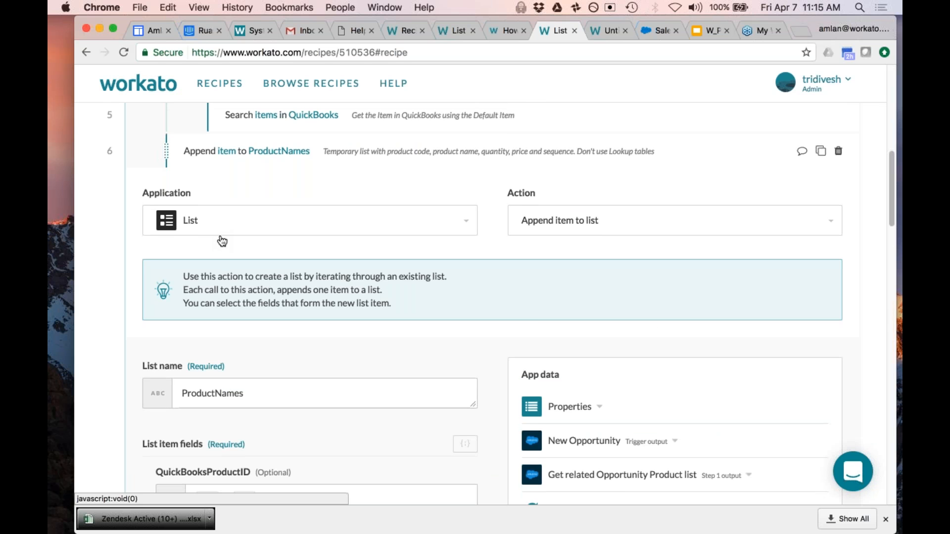
{"action": "scroll", "coordinate": [223, 241], "scroll_direction": "down", "scroll_amount": 2}
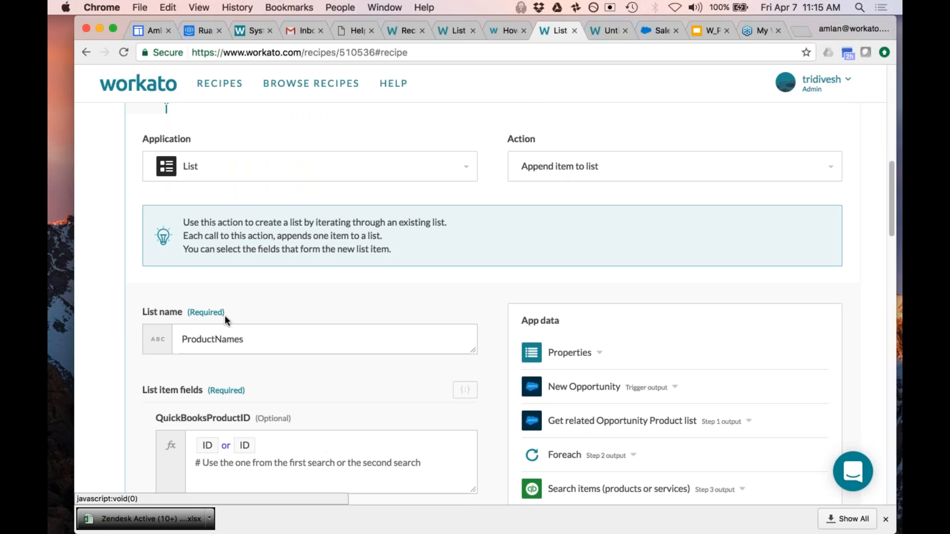
{"action": "scroll", "coordinate": [232, 322], "scroll_direction": "down", "scroll_amount": 3}
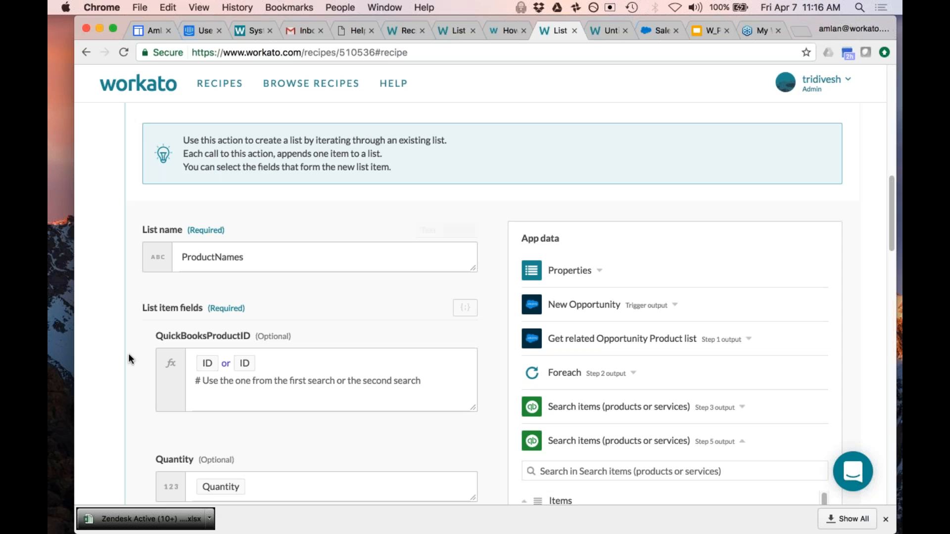
{"action": "scroll", "coordinate": [127, 356], "scroll_direction": "down", "scroll_amount": 2}
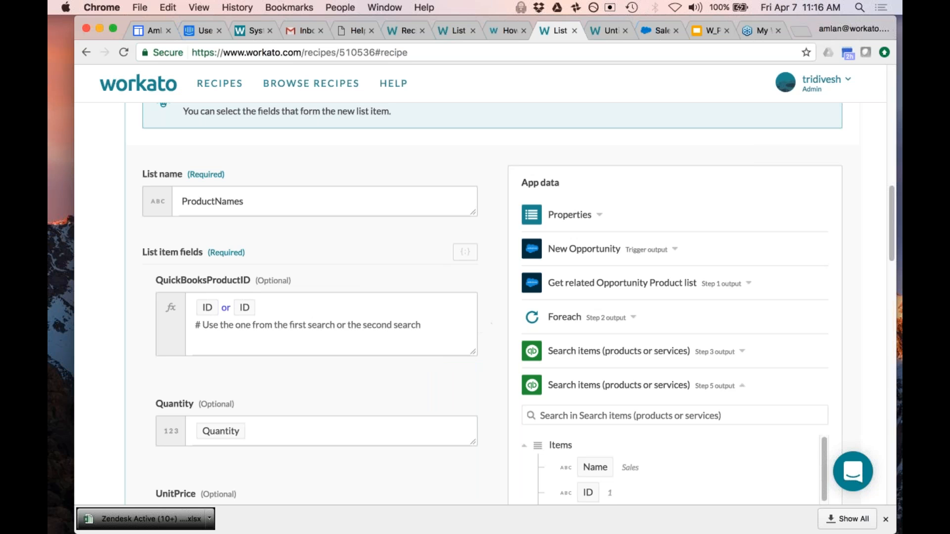
{"action": "scroll", "coordinate": [276, 368], "scroll_direction": "down", "scroll_amount": 3}
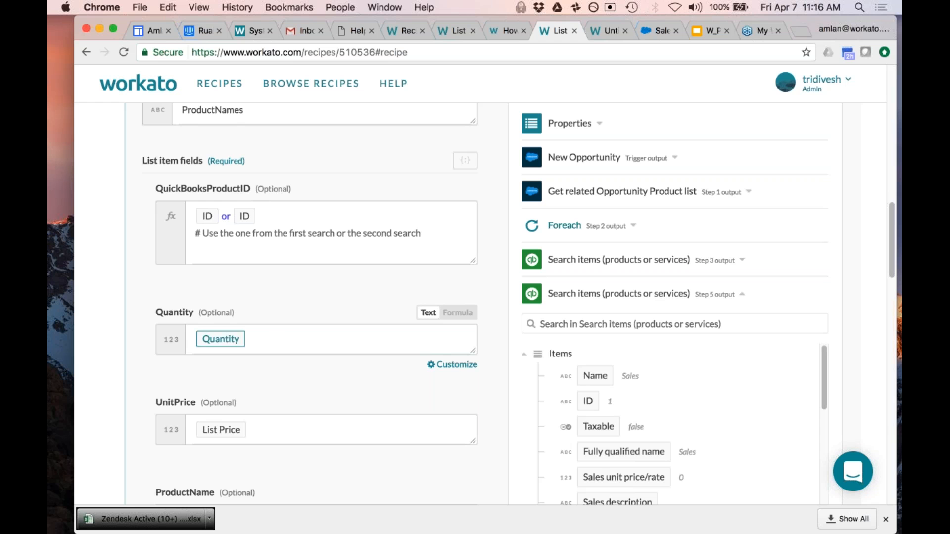
{"action": "scroll", "coordinate": [297, 339], "scroll_direction": "down", "scroll_amount": 1}
{"action": "scroll", "coordinate": [223, 319], "scroll_direction": "down", "scroll_amount": 1}
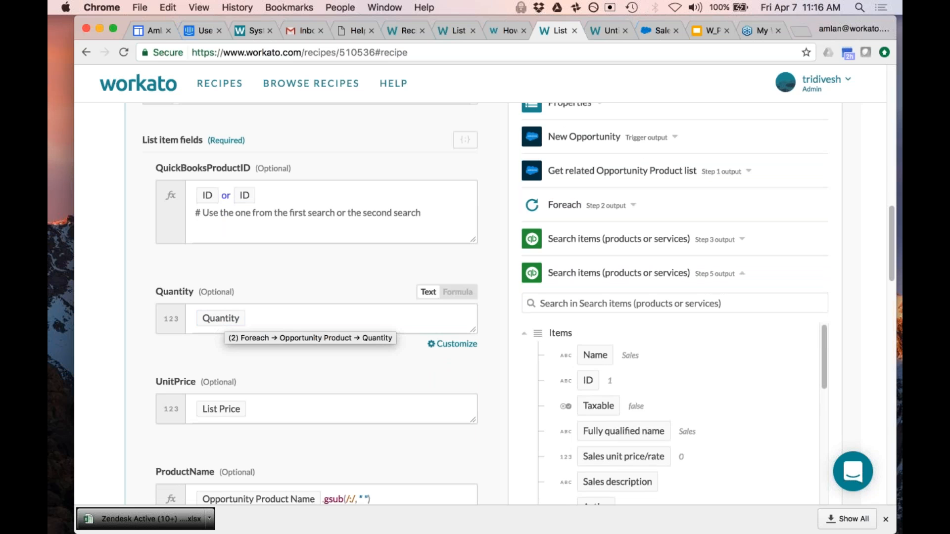
Expand the step 2 Foreach output and locate Quantity among its fields to compare with the Quantity mapping.
{"action": "left_click", "coordinate": [564, 204]}
{"action": "scroll", "coordinate": [487, 334], "scroll_direction": "down", "scroll_amount": 1}
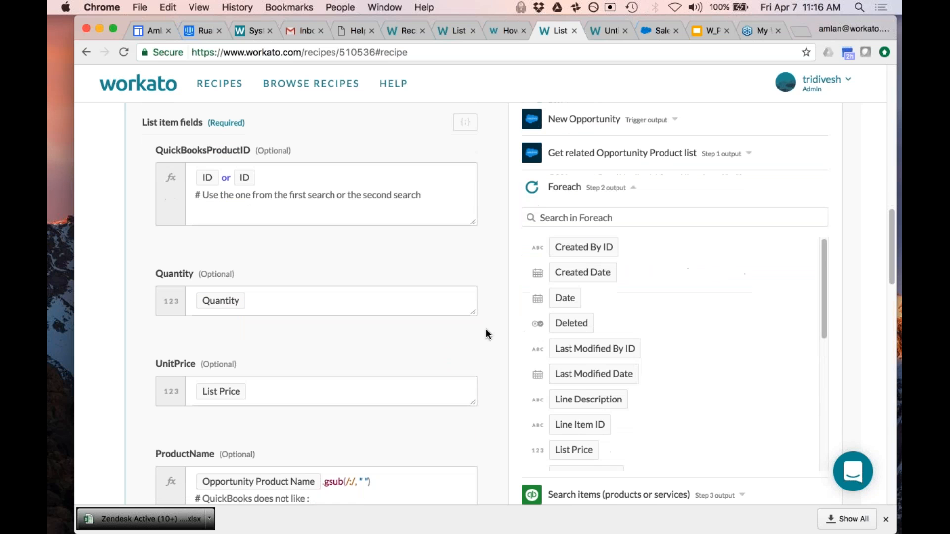
{"action": "scroll", "coordinate": [487, 331], "scroll_direction": "down", "scroll_amount": 1}
{"action": "left_click", "coordinate": [220, 297]}
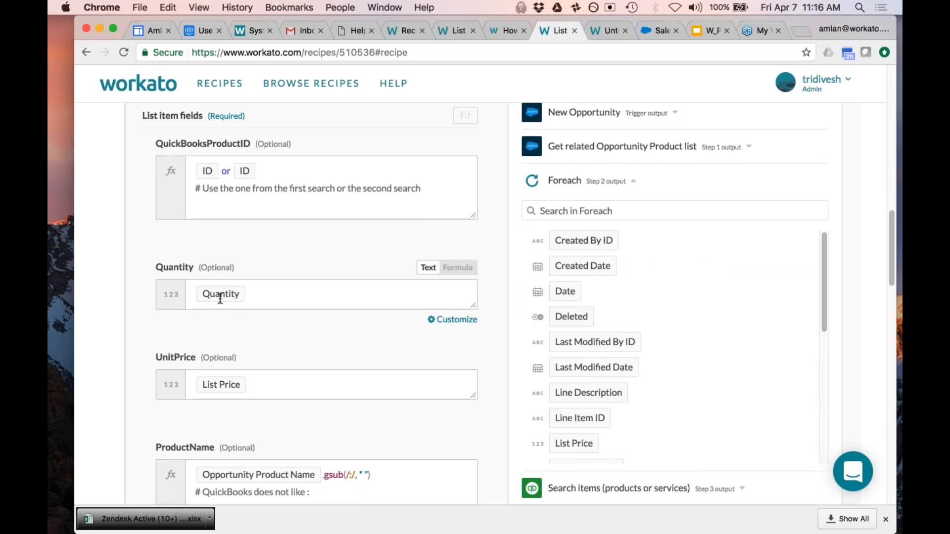
{"action": "scroll", "coordinate": [691, 332], "scroll_direction": "down", "scroll_amount": 6}
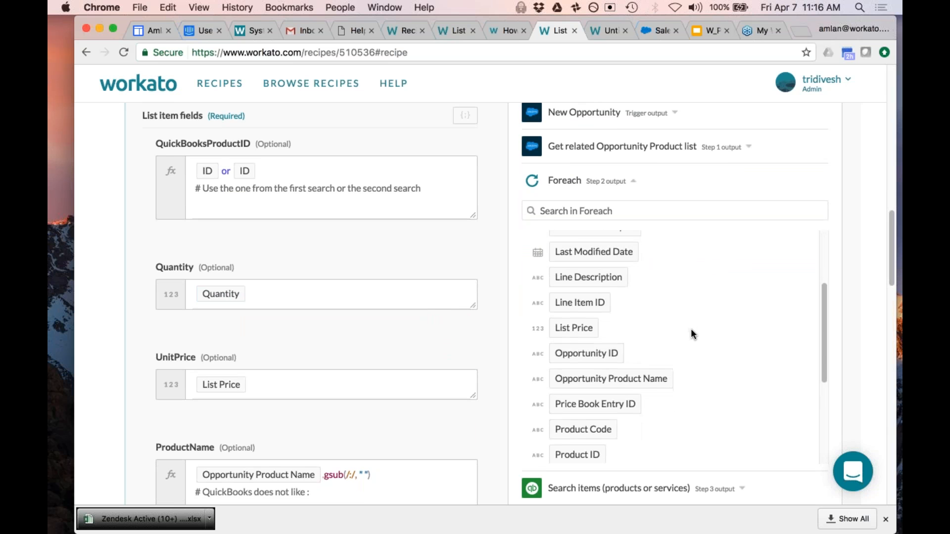
{"action": "scroll", "coordinate": [692, 334], "scroll_direction": "up", "scroll_amount": 1}
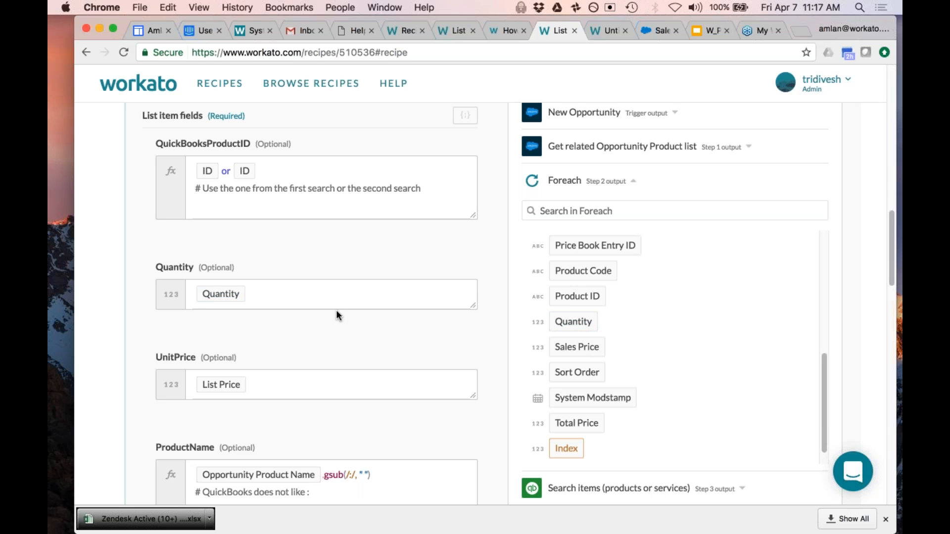
{"action": "scroll", "coordinate": [334, 307], "scroll_direction": "up", "scroll_amount": 1}
{"action": "scroll", "coordinate": [486, 305], "scroll_direction": "up", "scroll_amount": 1}
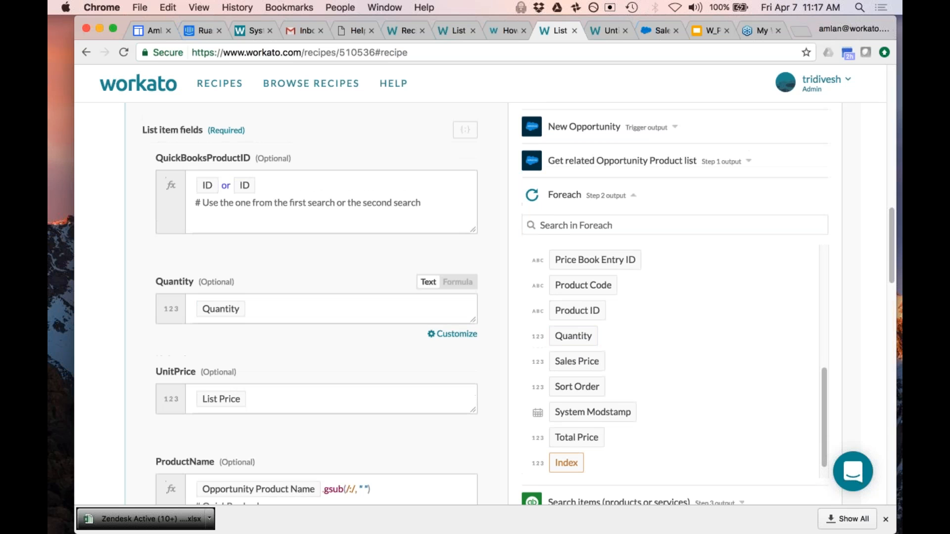
{"action": "scroll", "coordinate": [302, 325], "scroll_direction": "down", "scroll_amount": 1}
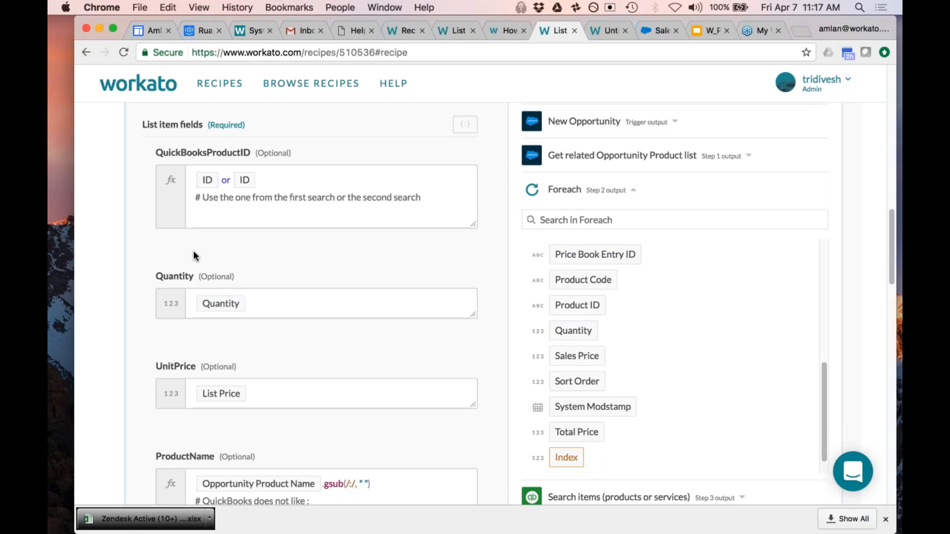
With the Quantity field active, expand the step 1 Get related Opportunity Product list output and inspect its Opportunity Product fields.
{"action": "left_click", "coordinate": [258, 303]}
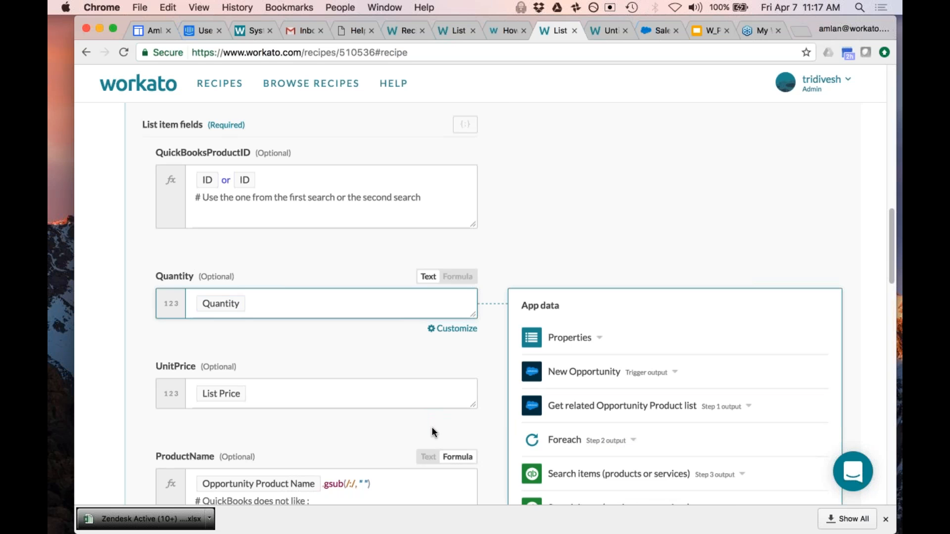
{"action": "left_click", "coordinate": [643, 406]}
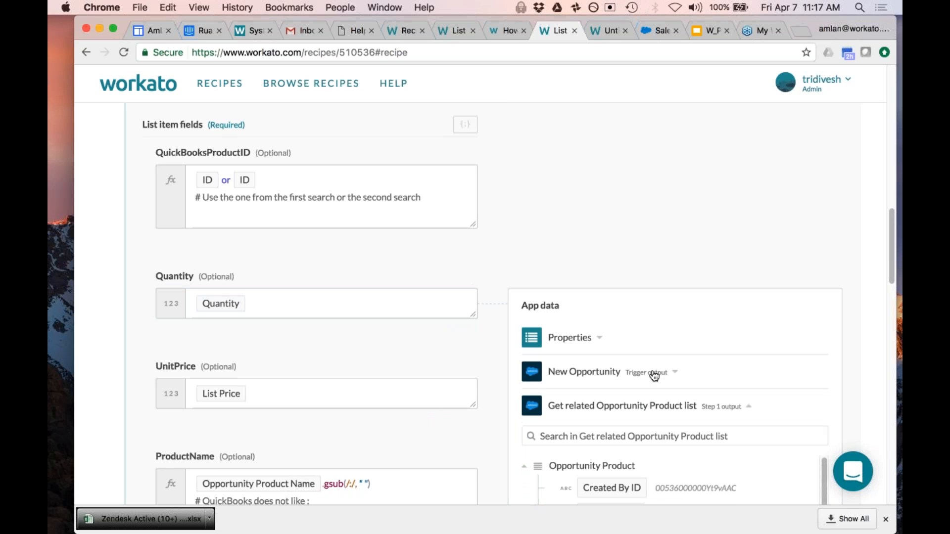
{"action": "scroll", "coordinate": [654, 373], "scroll_direction": "down", "scroll_amount": 3}
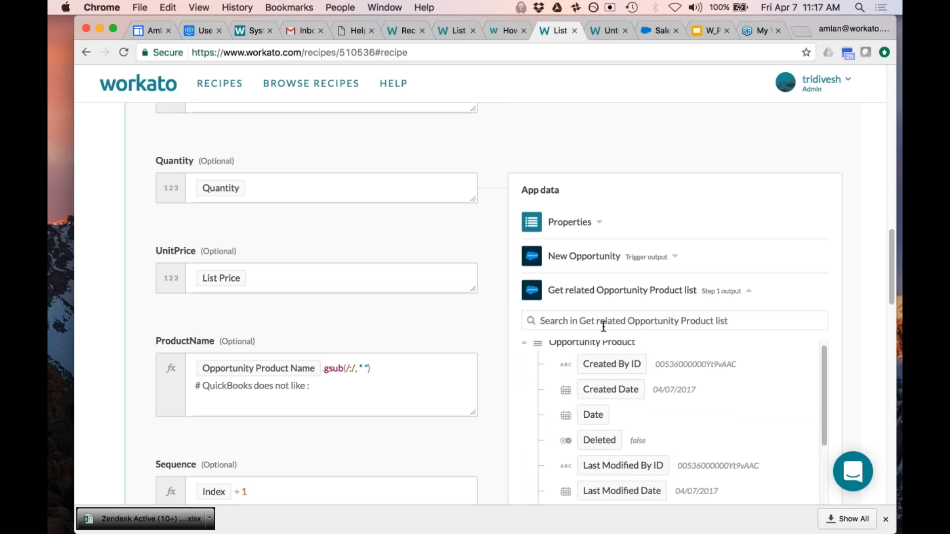
{"action": "scroll", "coordinate": [609, 370], "scroll_direction": "up", "scroll_amount": 1}
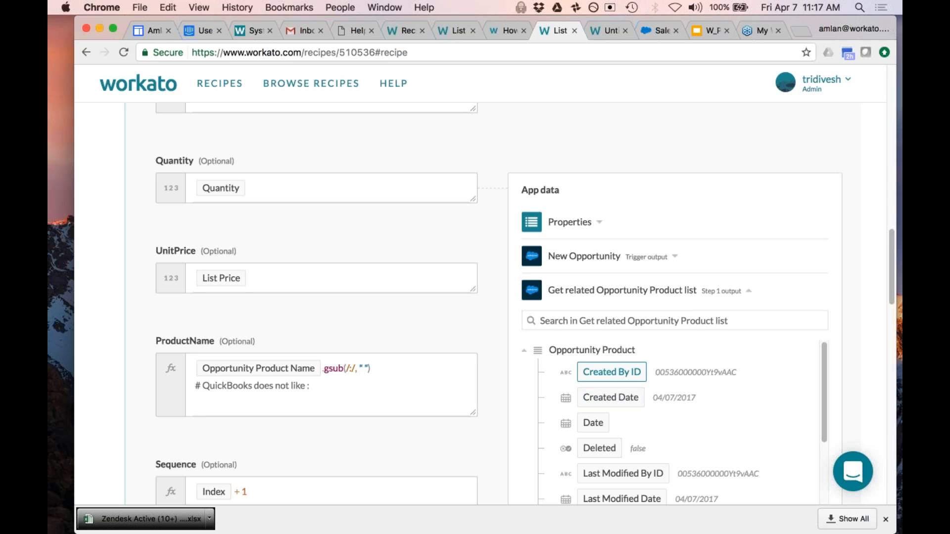
{"action": "scroll", "coordinate": [530, 405], "scroll_direction": "down", "scroll_amount": 1}
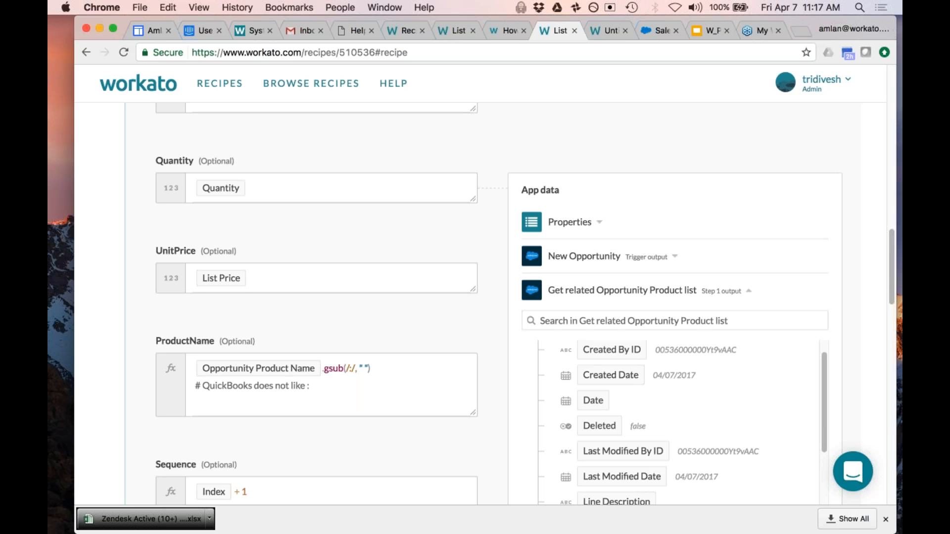
{"action": "scroll", "coordinate": [667, 375], "scroll_direction": "up", "scroll_amount": 1}
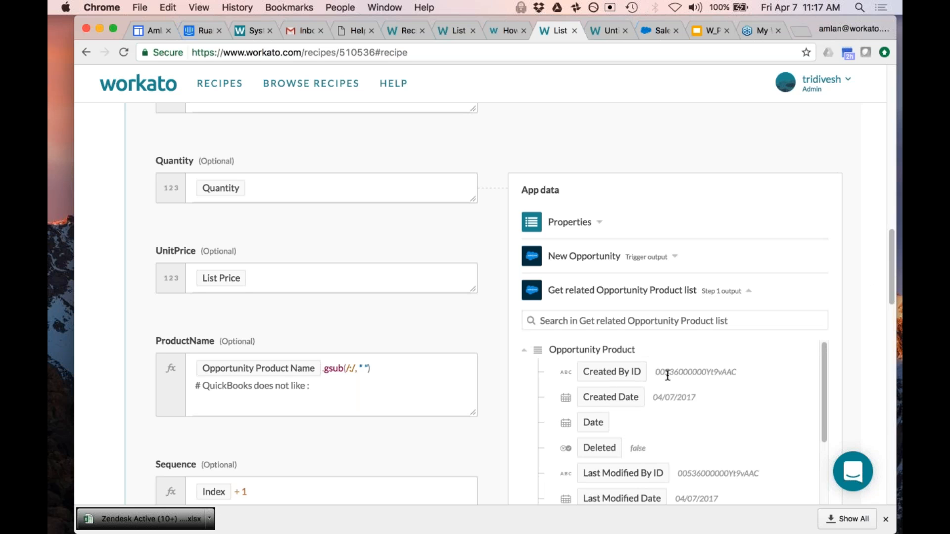
{"action": "scroll", "coordinate": [664, 430], "scroll_direction": "down", "scroll_amount": 1}
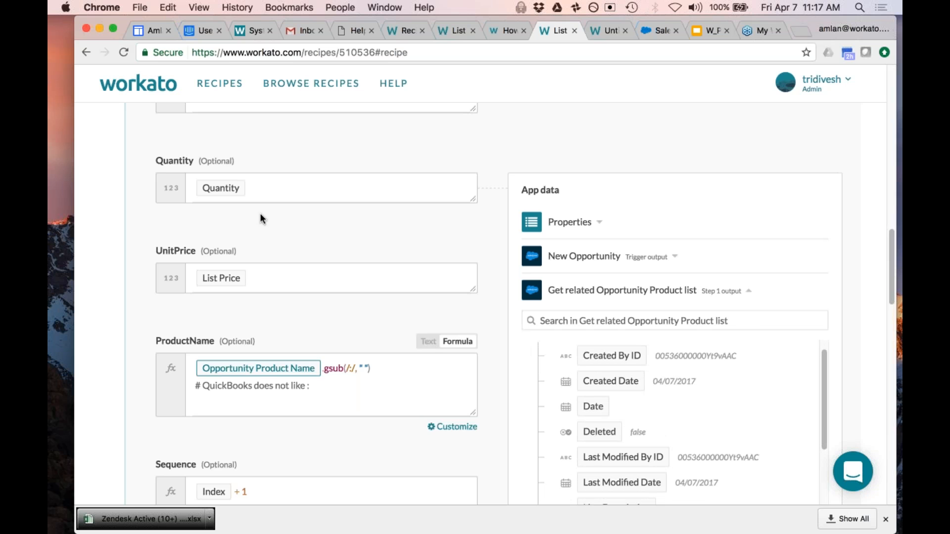
Search the step 1 output for "quantity", try adding its Quantity data to the Quantity field, and remove the added entry.
{"action": "left_click", "coordinate": [267, 188]}
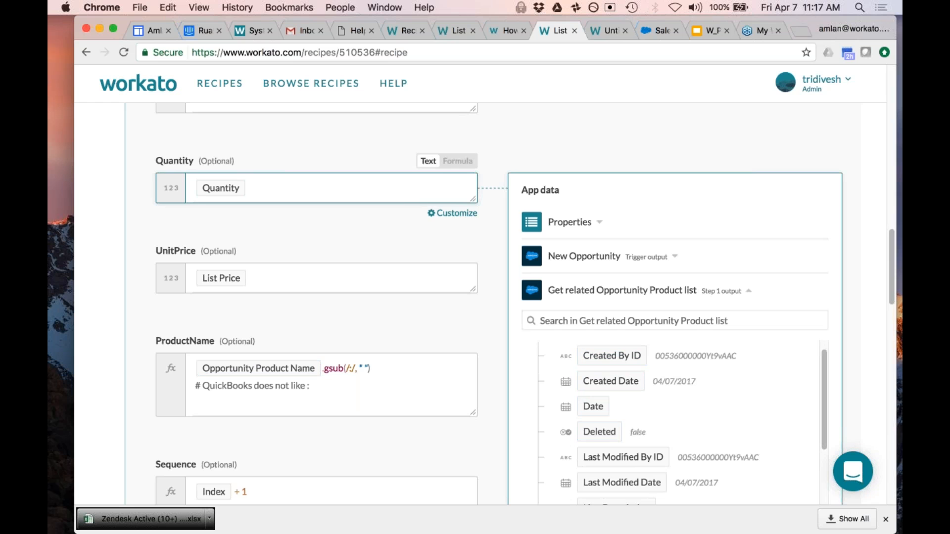
{"action": "left_click", "coordinate": [633, 321]}
{"action": "type", "text": "quan"}
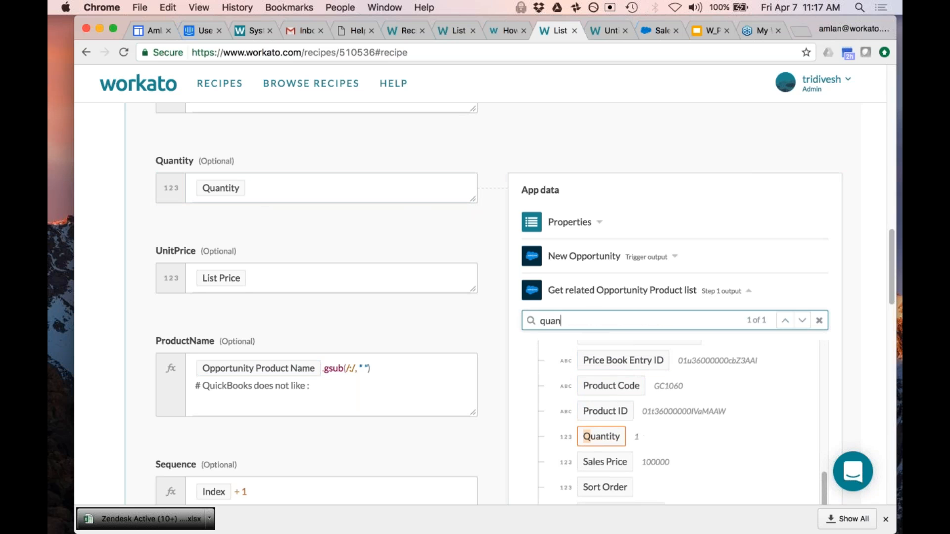
{"action": "type", "text": "tity"}
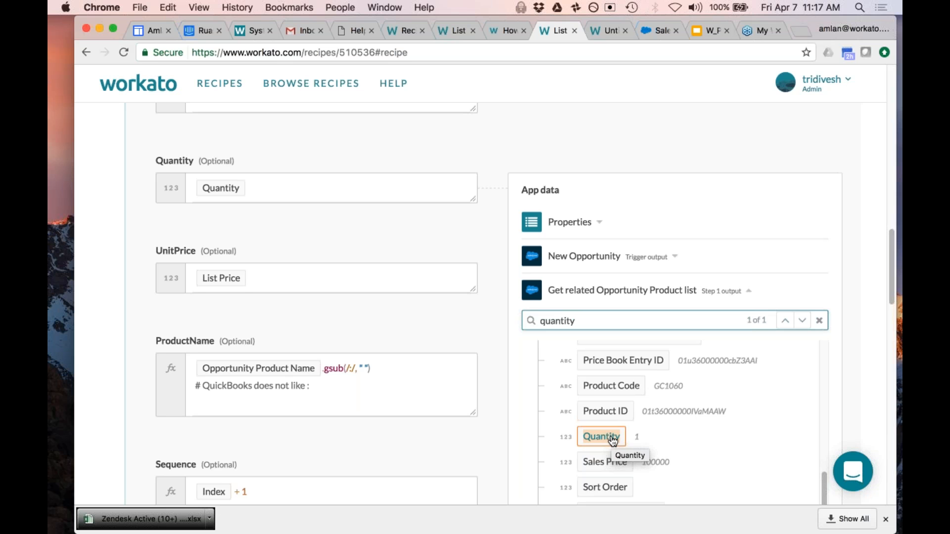
{"action": "left_click", "coordinate": [613, 439]}
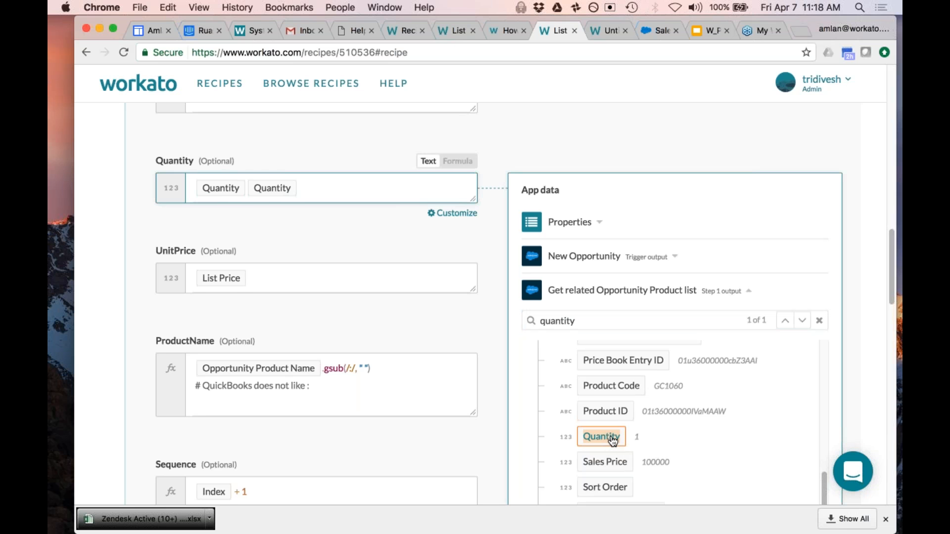
{"action": "key", "text": "BackSpace"}
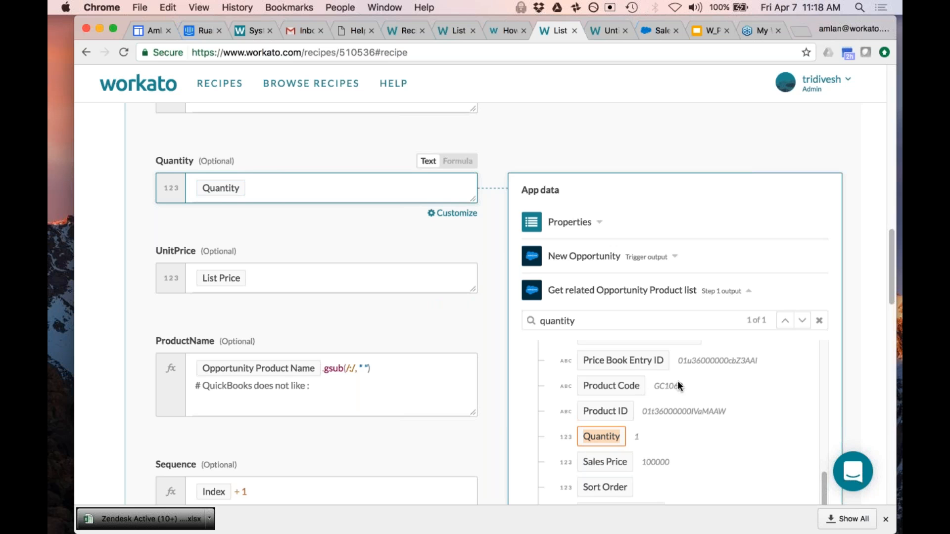
Collapse the step 1 output, expand the Foreach output, and check the source paths of the Quantity and List Price mappings.
{"action": "left_click", "coordinate": [632, 290]}
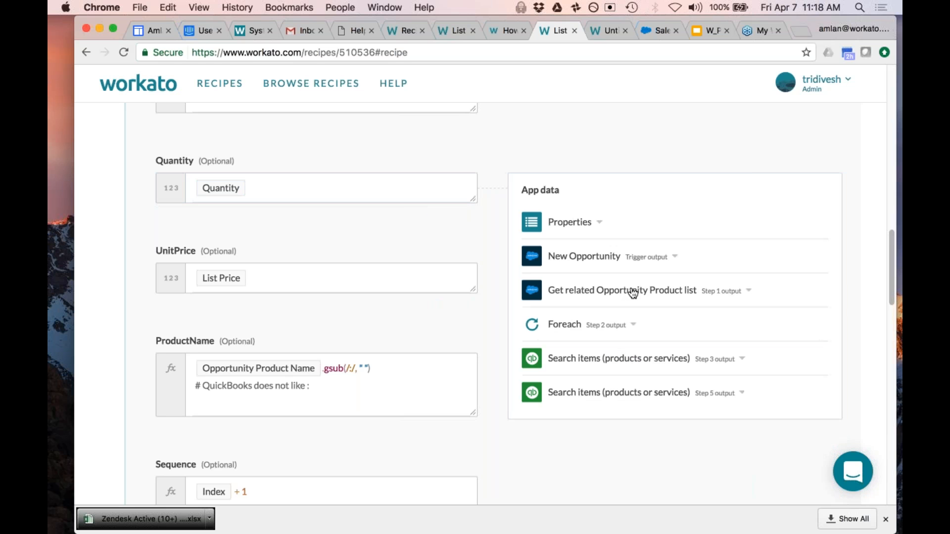
{"action": "left_click", "coordinate": [575, 322]}
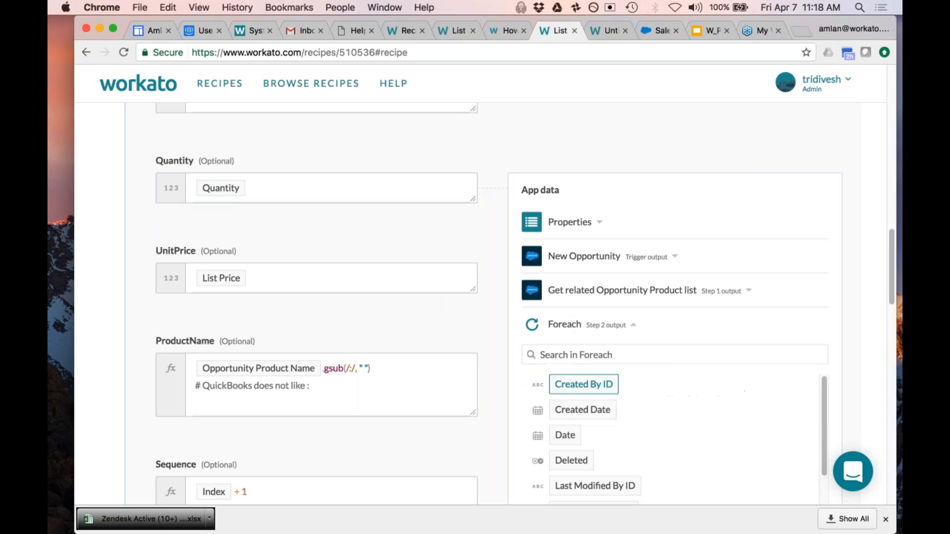
{"action": "left_click", "coordinate": [221, 278]}
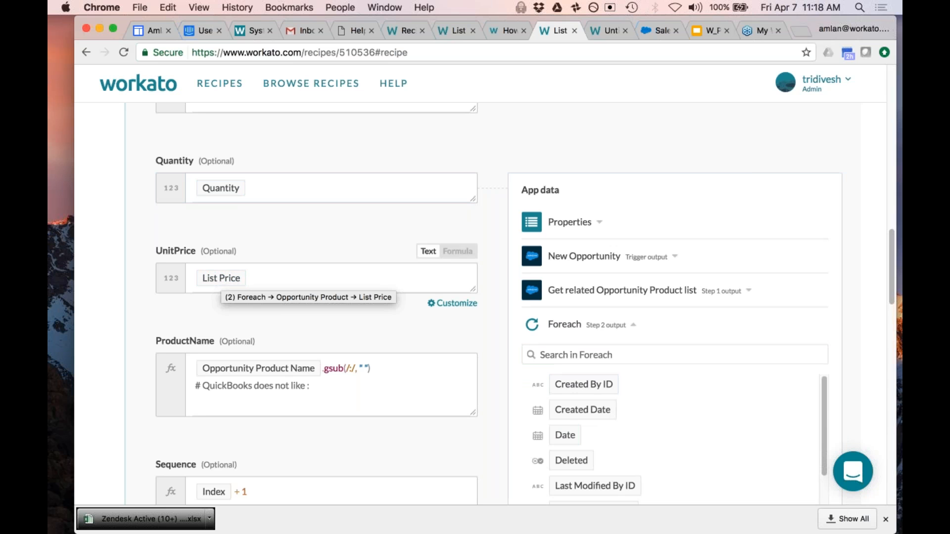
{"action": "left_click", "coordinate": [218, 189]}
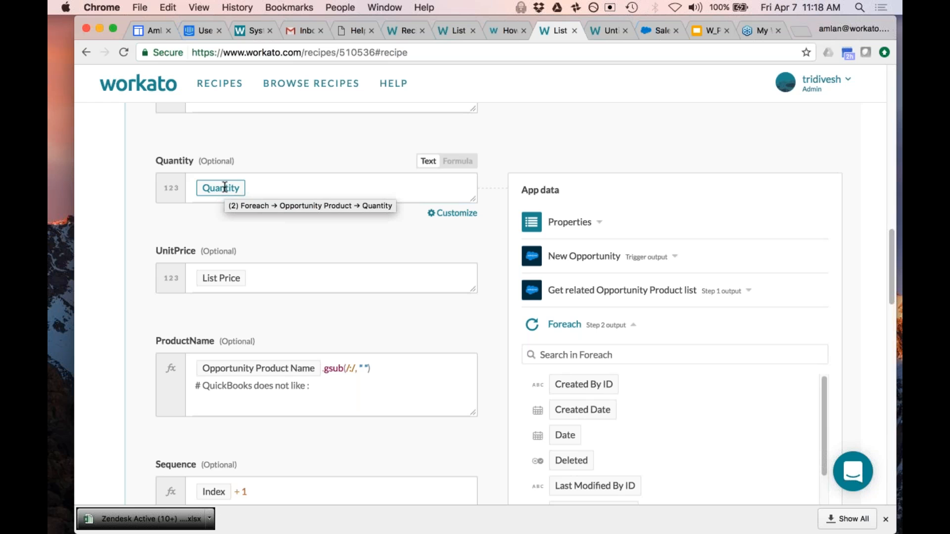
{"action": "left_click", "coordinate": [211, 278]}
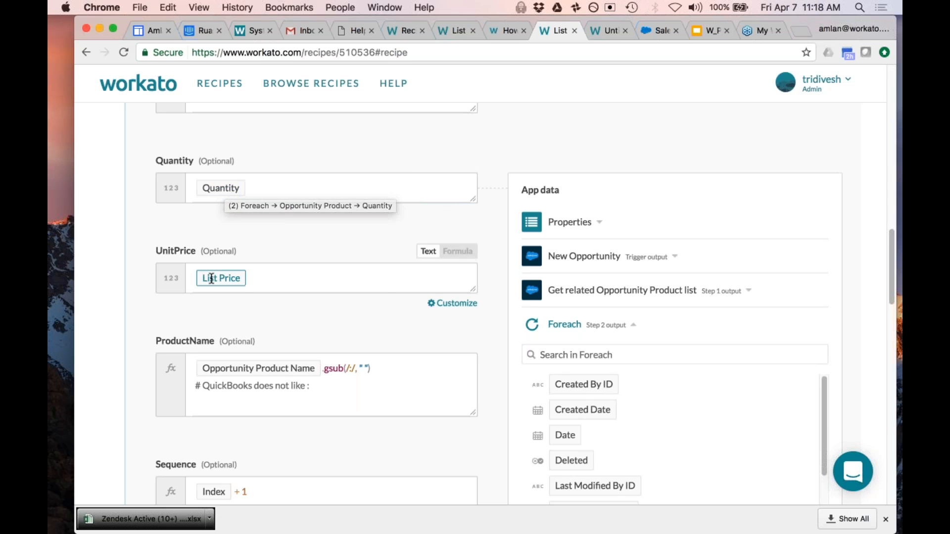
Check the source path of the ProductName mapping and examine the ProductName gsub formula and the Sequence Index + 1 formula in step 6.
{"action": "left_click", "coordinate": [250, 370]}
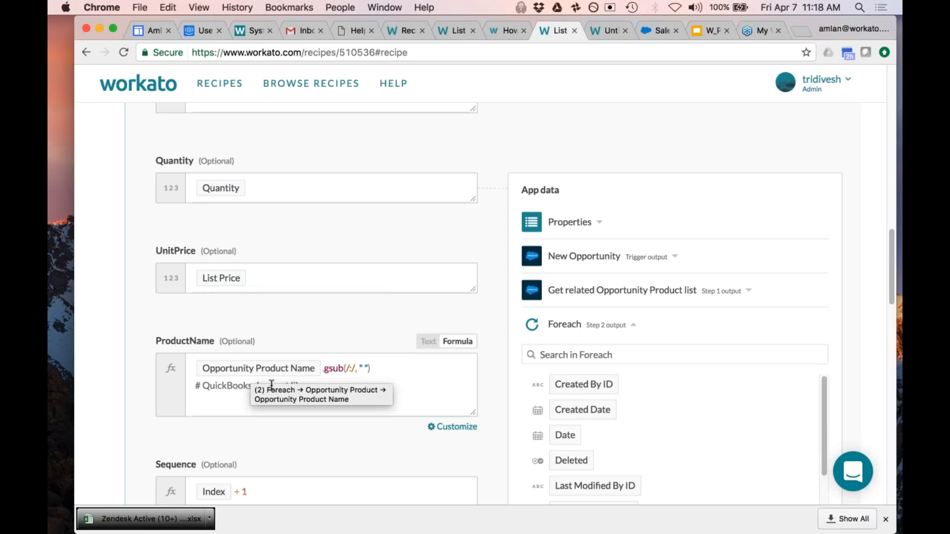
{"action": "left_click", "coordinate": [140, 400]}
{"action": "scroll", "coordinate": [140, 398], "scroll_direction": "down", "scroll_amount": 3}
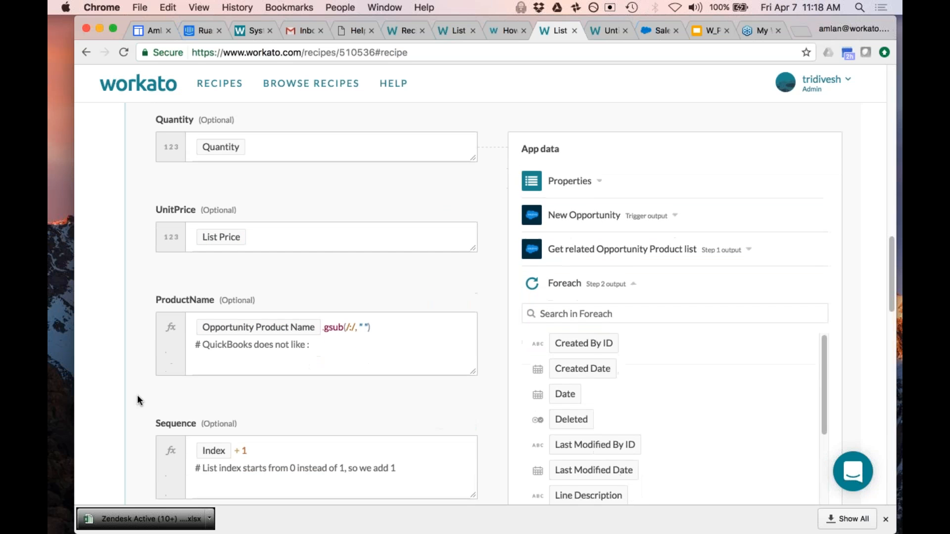
{"action": "left_click", "coordinate": [193, 330]}
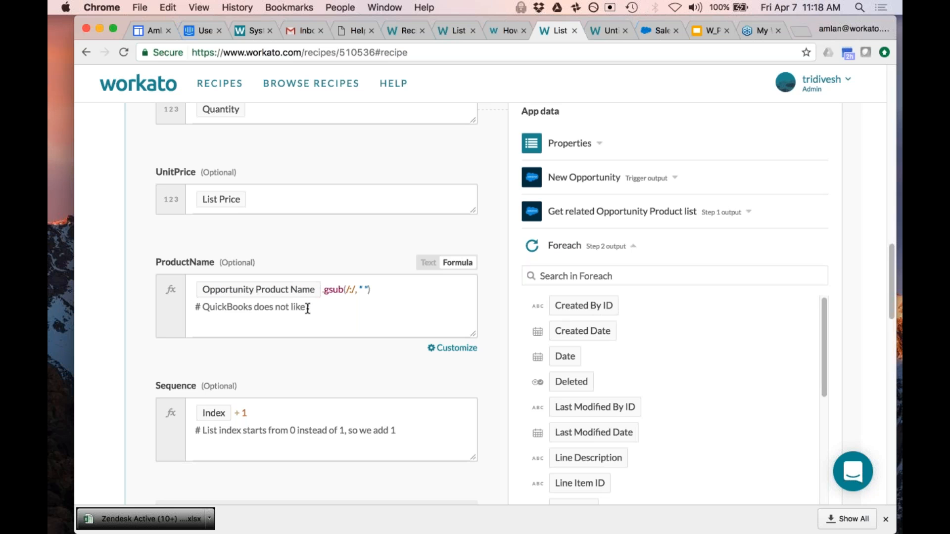
{"action": "scroll", "coordinate": [252, 431], "scroll_direction": "down", "scroll_amount": 2}
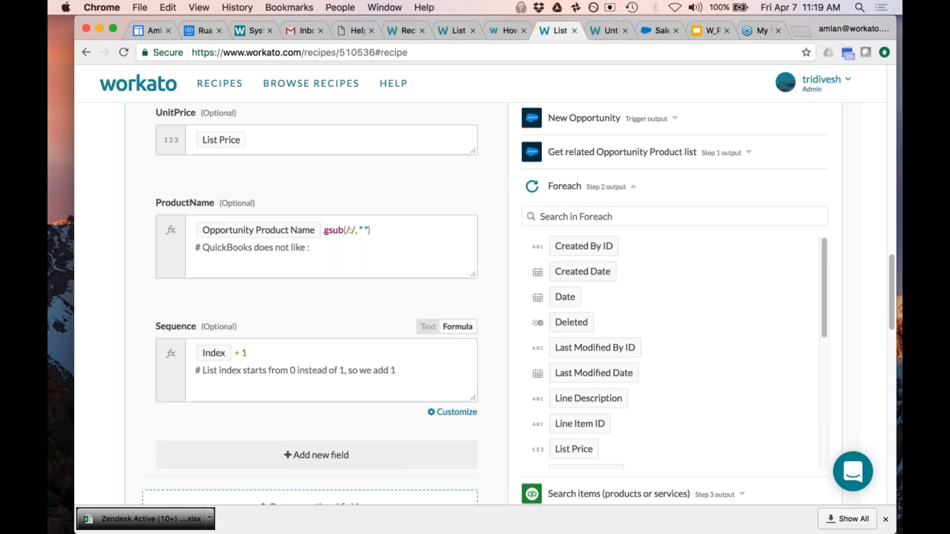
{"action": "scroll", "coordinate": [355, 400], "scroll_direction": "up", "scroll_amount": 1}
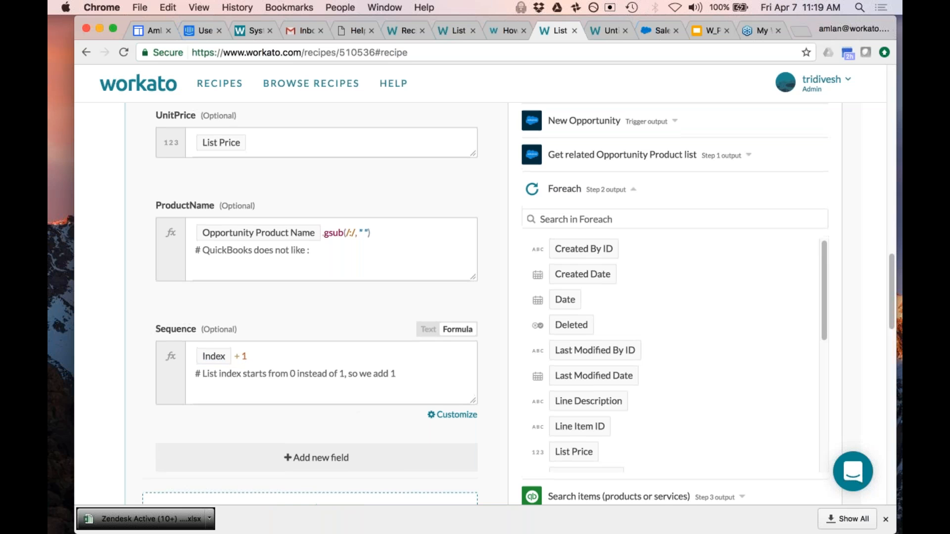
Return to the heading of step 6, Append item to ProductNames, and collapse its details.
{"action": "scroll", "coordinate": [354, 395], "scroll_direction": "up", "scroll_amount": 10}
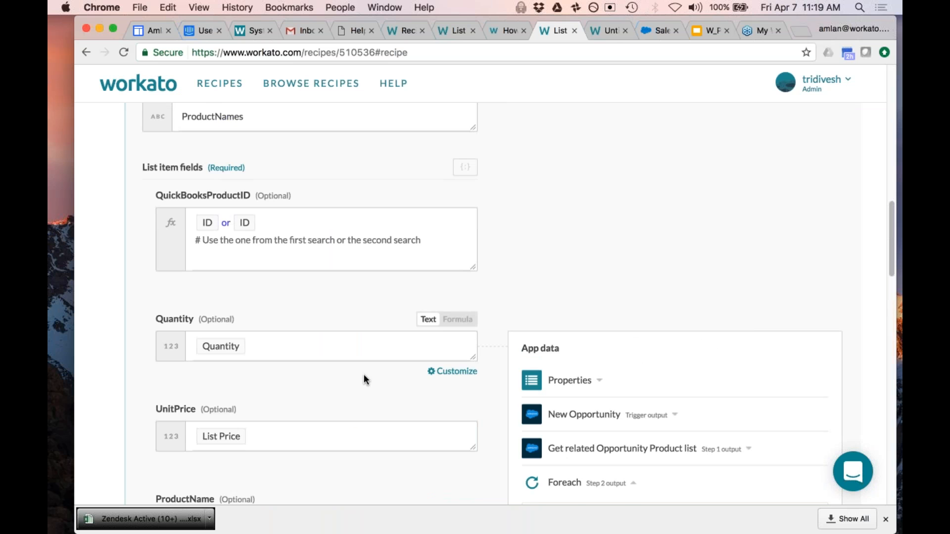
{"action": "scroll", "coordinate": [364, 373], "scroll_direction": "up", "scroll_amount": 5}
{"action": "scroll", "coordinate": [252, 247], "scroll_direction": "up", "scroll_amount": 6}
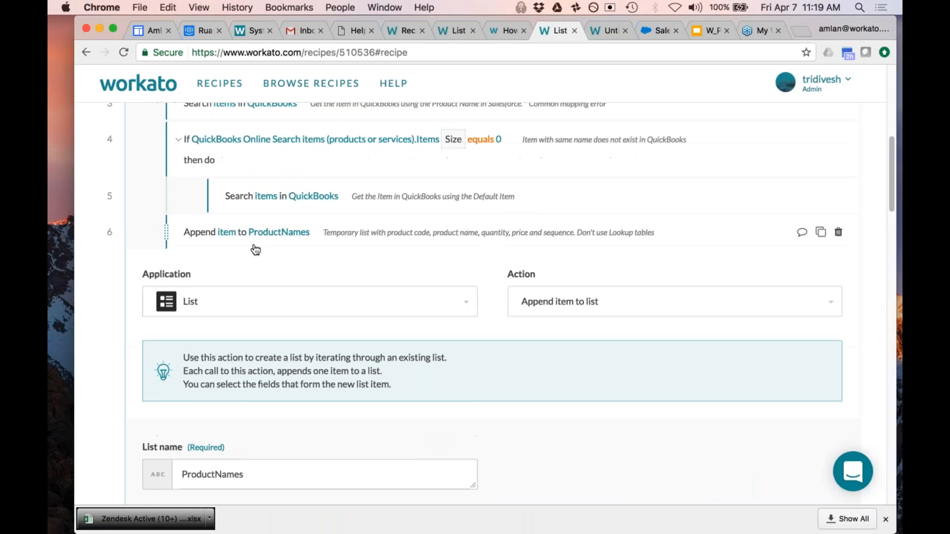
{"action": "left_click", "coordinate": [254, 232]}
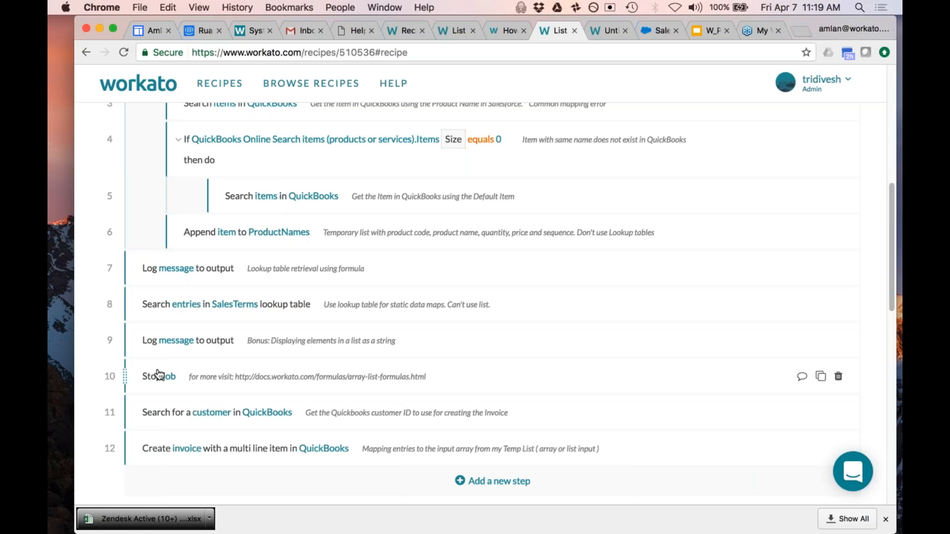
Examine the recipe's Configuration section, including the Default QBO Item Name field and the Config schema JSON.
{"action": "scroll", "coordinate": [124, 415], "scroll_direction": "down", "scroll_amount": 4}
{"action": "scroll", "coordinate": [124, 418], "scroll_direction": "down", "scroll_amount": 8}
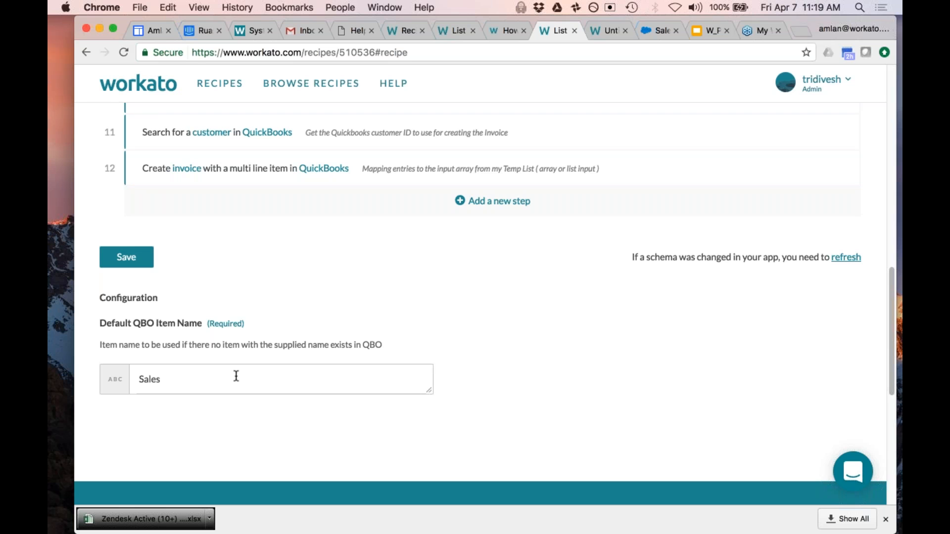
{"action": "scroll", "coordinate": [236, 376], "scroll_direction": "down", "scroll_amount": 5}
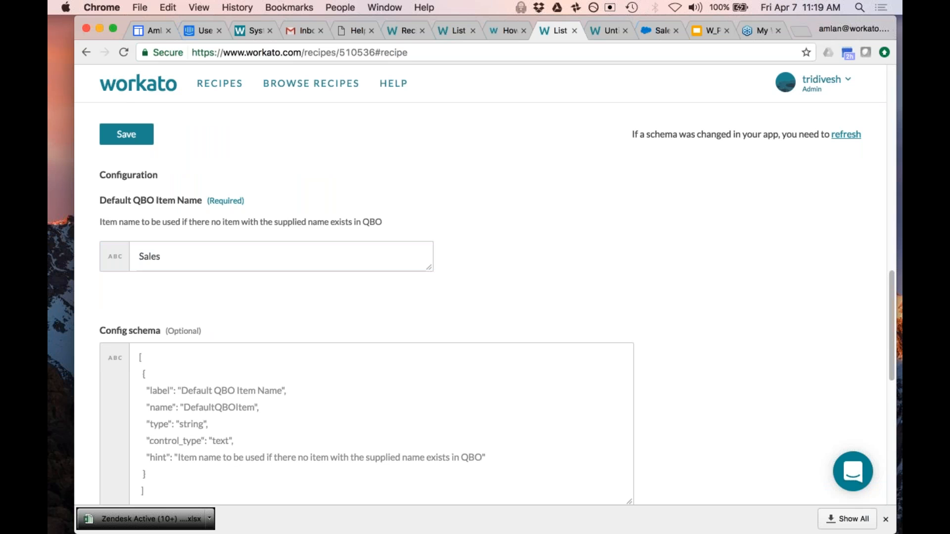
{"action": "scroll", "coordinate": [147, 384], "scroll_direction": "down", "scroll_amount": 5}
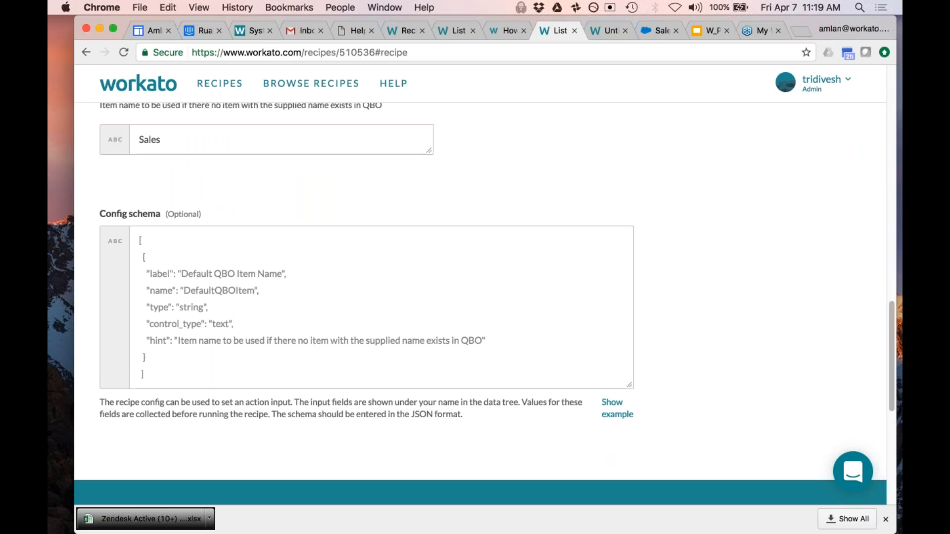
Show the example for the Config schema, read through its JSON field definitions, and hide the example again.
{"action": "left_click", "coordinate": [613, 409]}
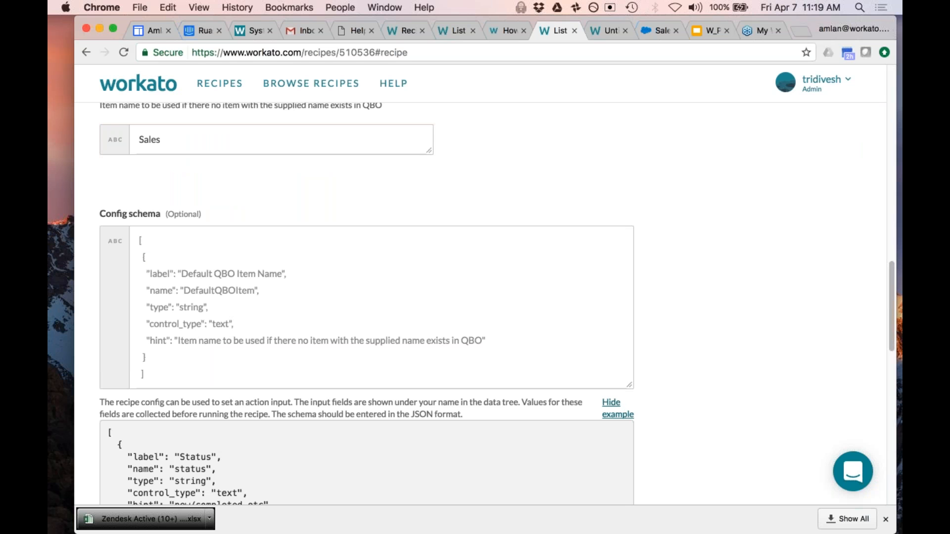
{"action": "scroll", "coordinate": [331, 456], "scroll_direction": "down", "scroll_amount": 8}
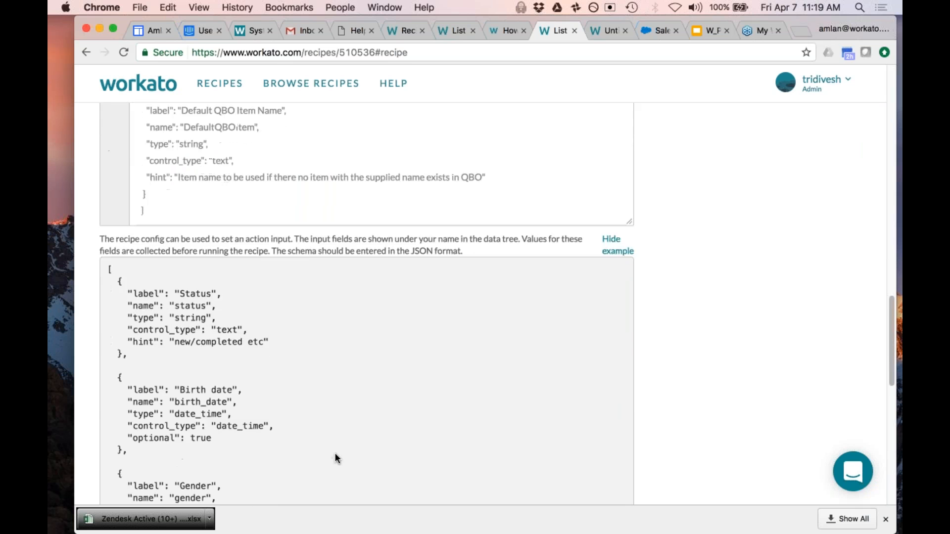
{"action": "scroll", "coordinate": [335, 456], "scroll_direction": "down", "scroll_amount": 3}
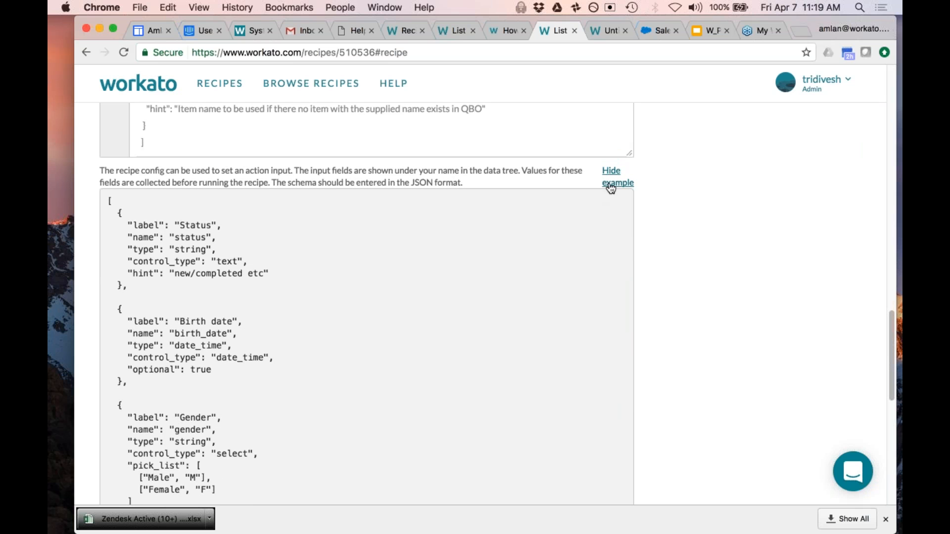
{"action": "left_click", "coordinate": [613, 184]}
{"action": "scroll", "coordinate": [658, 214], "scroll_direction": "up", "scroll_amount": 13}
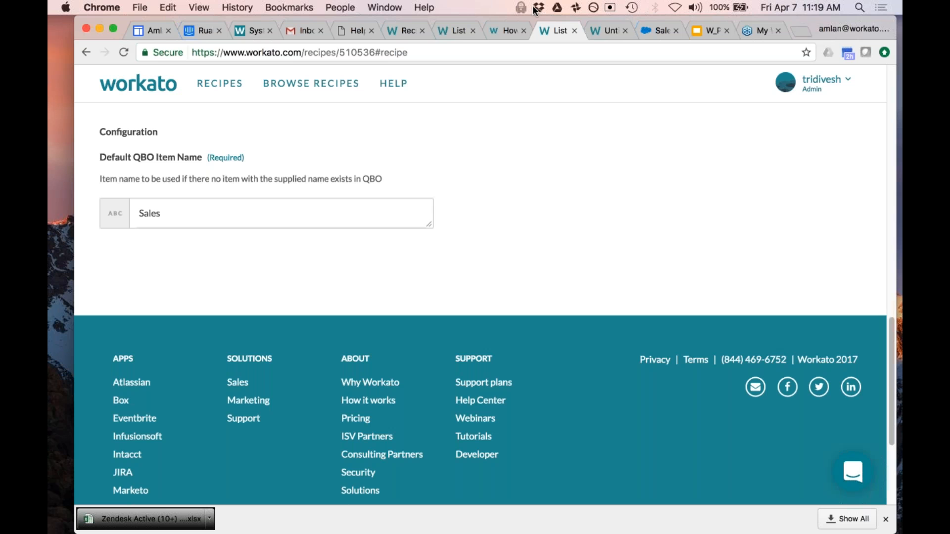
Review the recipe's Actions list and how the Default QBO Item Name configuration relates to its steps.
{"action": "scroll", "coordinate": [576, 183], "scroll_direction": "up", "scroll_amount": 5}
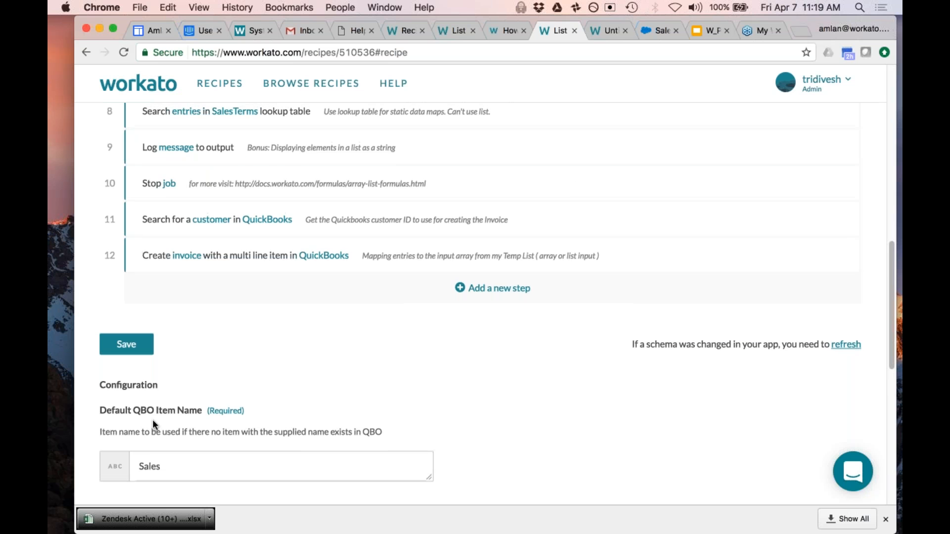
{"action": "scroll", "coordinate": [153, 419], "scroll_direction": "up", "scroll_amount": 2}
{"action": "scroll", "coordinate": [153, 420], "scroll_direction": "down", "scroll_amount": 4}
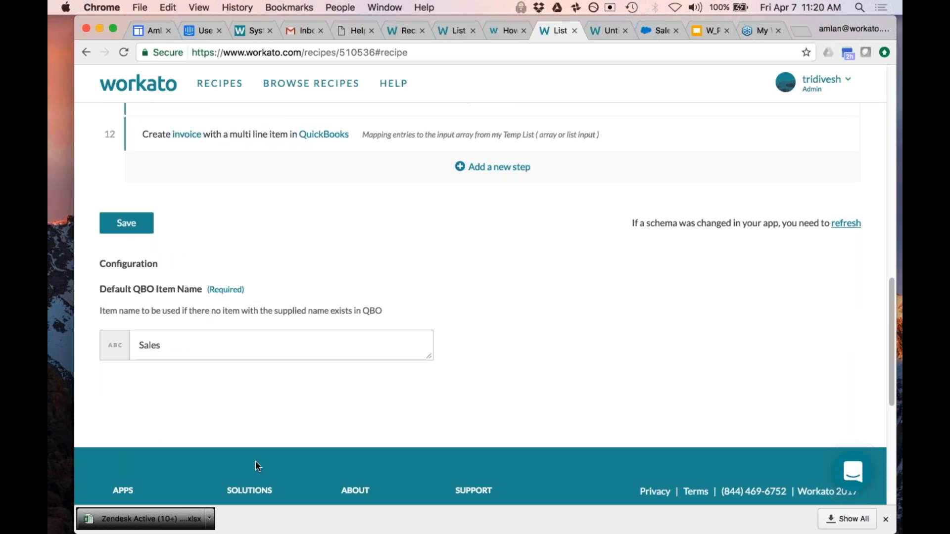
{"action": "scroll", "coordinate": [180, 454], "scroll_direction": "up", "scroll_amount": 1}
{"action": "scroll", "coordinate": [336, 324], "scroll_direction": "up", "scroll_amount": 8}
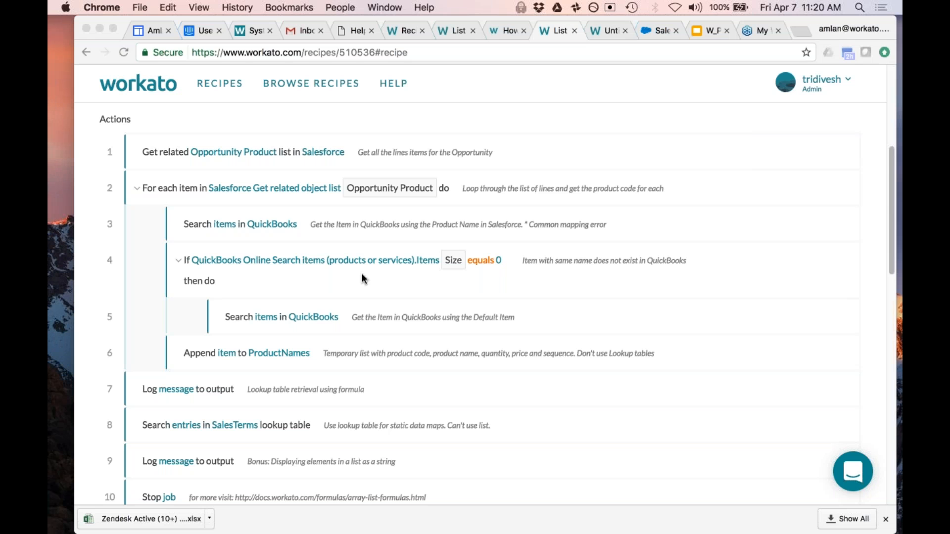
{"action": "scroll", "coordinate": [117, 408], "scroll_direction": "down", "scroll_amount": 1}
{"action": "scroll", "coordinate": [118, 409], "scroll_direction": "down", "scroll_amount": 6}
{"action": "scroll", "coordinate": [226, 376], "scroll_direction": "up", "scroll_amount": 10}
{"action": "scroll", "coordinate": [226, 376], "scroll_direction": "down", "scroll_amount": 4}
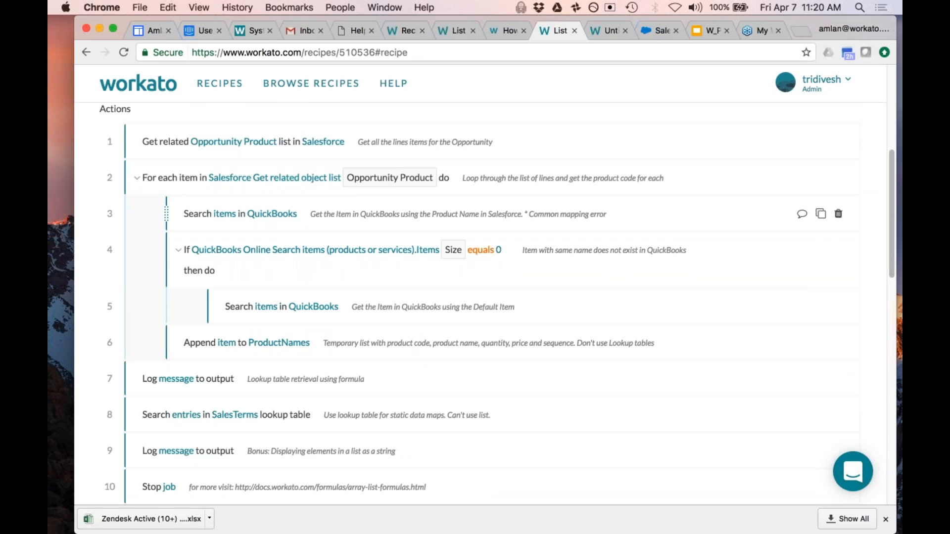
Expand step 6, Append item to ProductNames, and review its list name and its list item fields down to Sequence.
{"action": "left_click", "coordinate": [307, 346]}
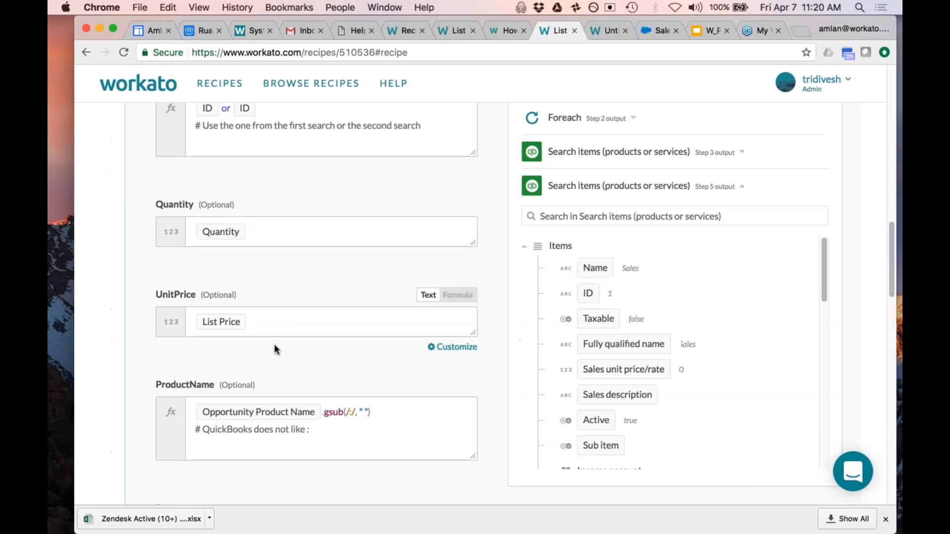
{"action": "scroll", "coordinate": [206, 465], "scroll_direction": "up", "scroll_amount": 8}
{"action": "scroll", "coordinate": [206, 457], "scroll_direction": "down", "scroll_amount": 3}
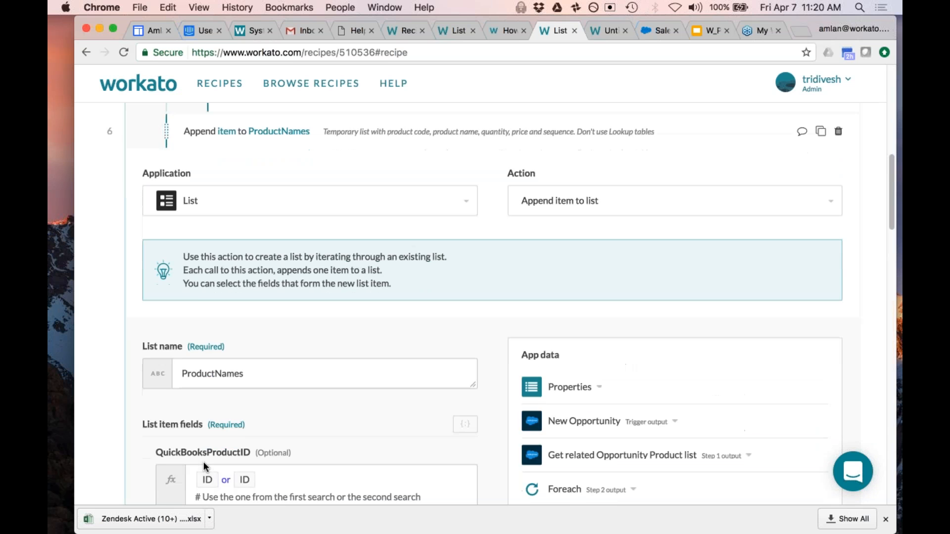
{"action": "scroll", "coordinate": [206, 456], "scroll_direction": "up", "scroll_amount": 2}
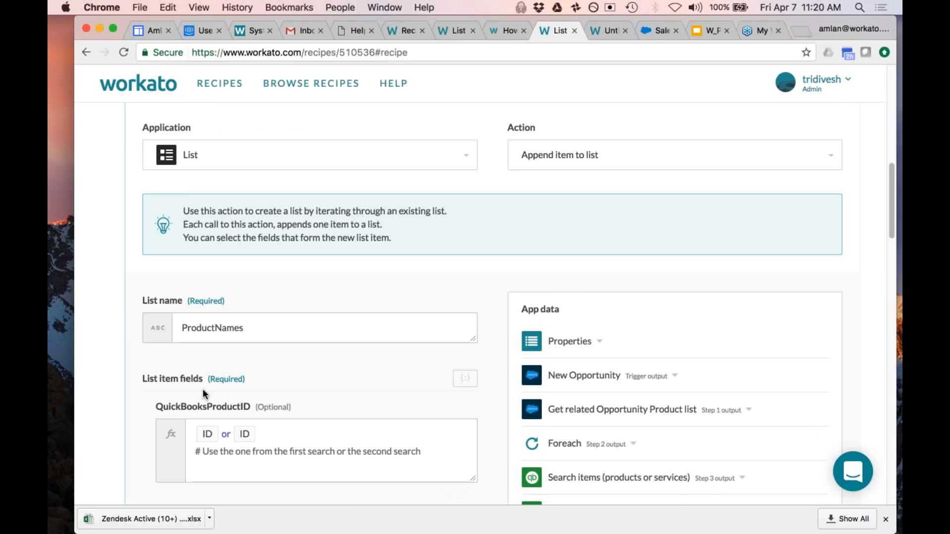
{"action": "scroll", "coordinate": [191, 401], "scroll_direction": "down", "scroll_amount": 5}
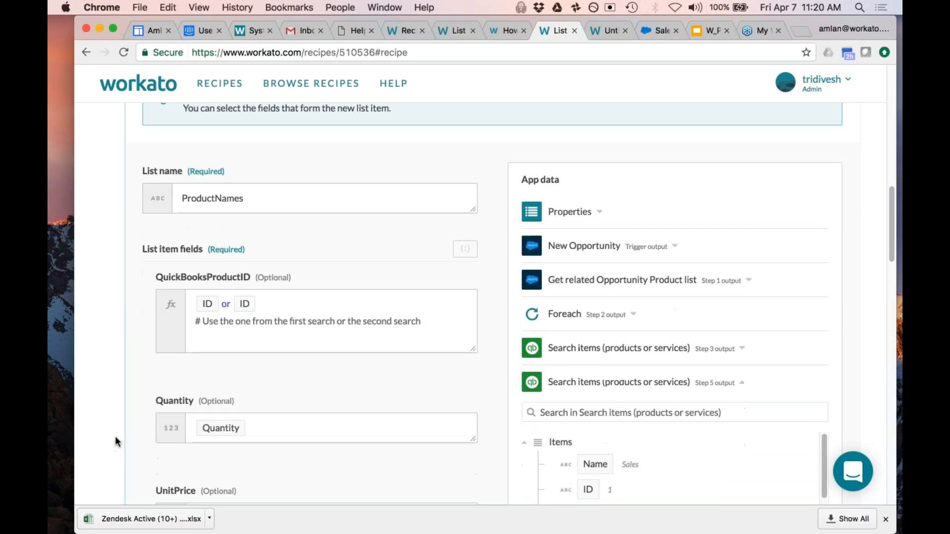
{"action": "scroll", "coordinate": [115, 440], "scroll_direction": "down", "scroll_amount": 10}
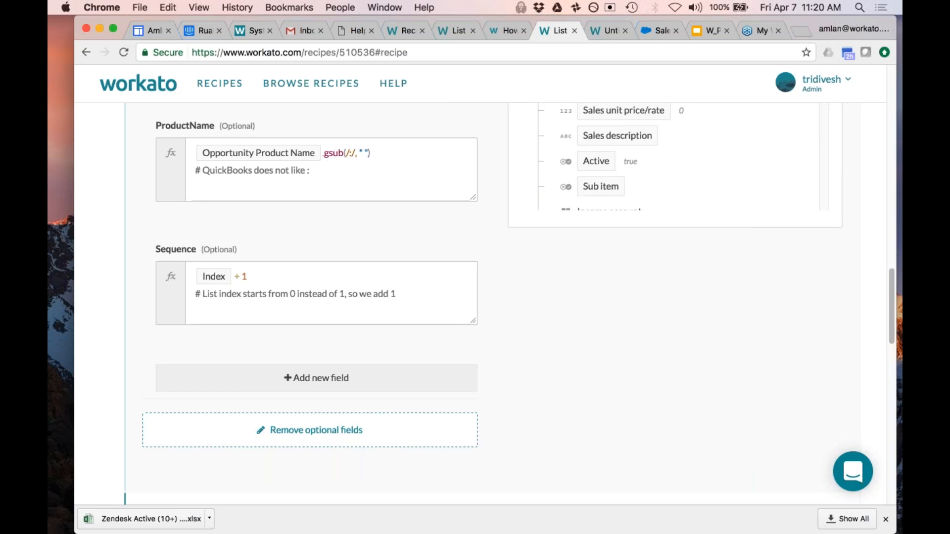
Open the form for adding a new list item field, inspect its Name, Data type and Hint settings, and cancel it.
{"action": "left_click", "coordinate": [316, 378]}
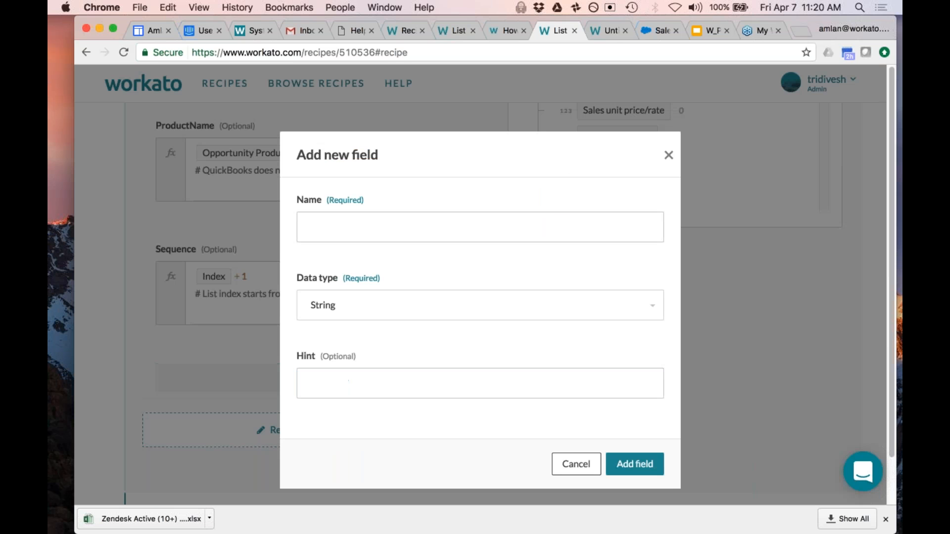
{"action": "left_click", "coordinate": [337, 232]}
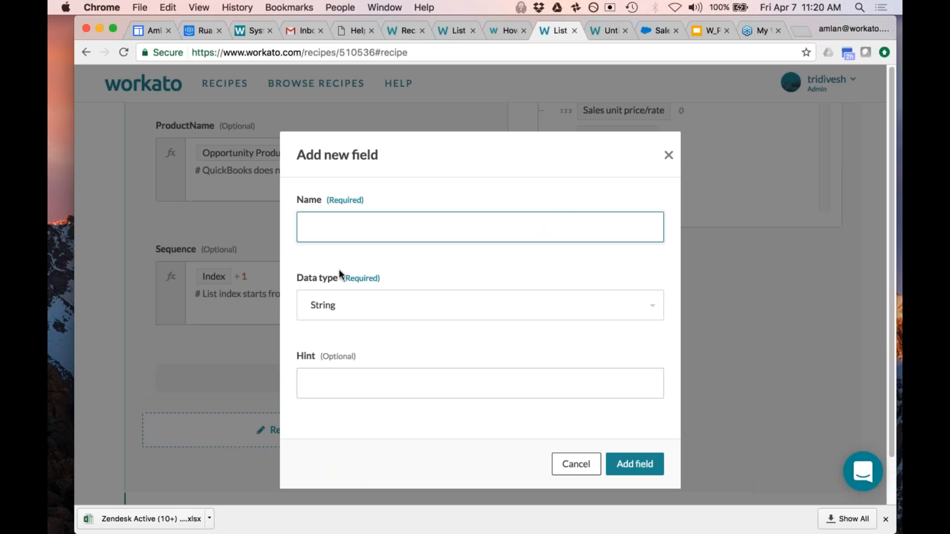
{"action": "left_click", "coordinate": [579, 465]}
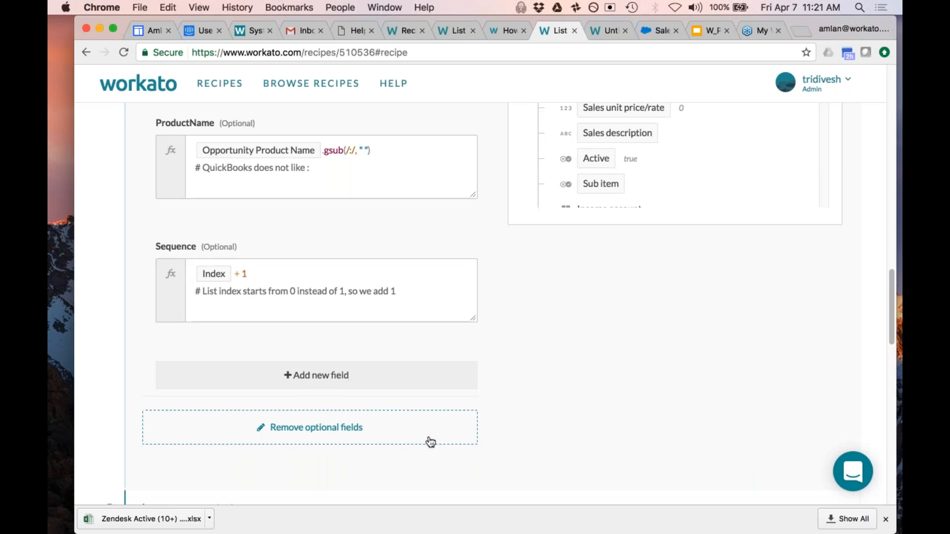
Look over the remaining steps below step 6 and its list item fields once more, and collapse step 6.
{"action": "scroll", "coordinate": [431, 442], "scroll_direction": "down", "scroll_amount": 5}
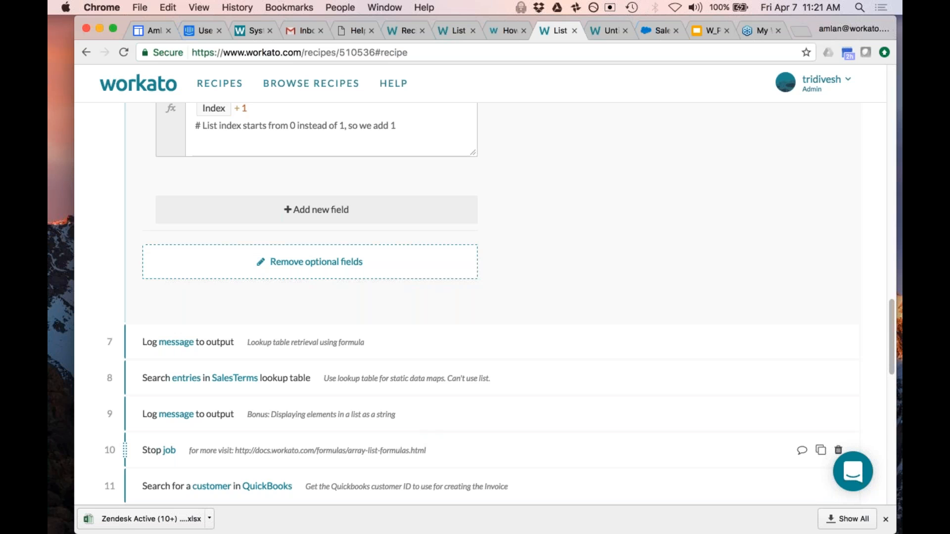
{"action": "scroll", "coordinate": [331, 309], "scroll_direction": "up", "scroll_amount": 1}
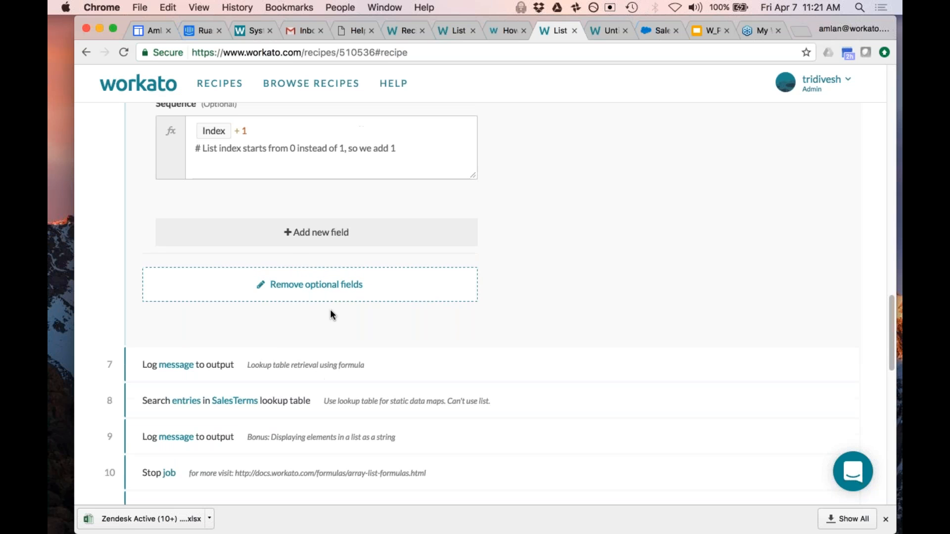
{"action": "scroll", "coordinate": [259, 321], "scroll_direction": "up", "scroll_amount": 10}
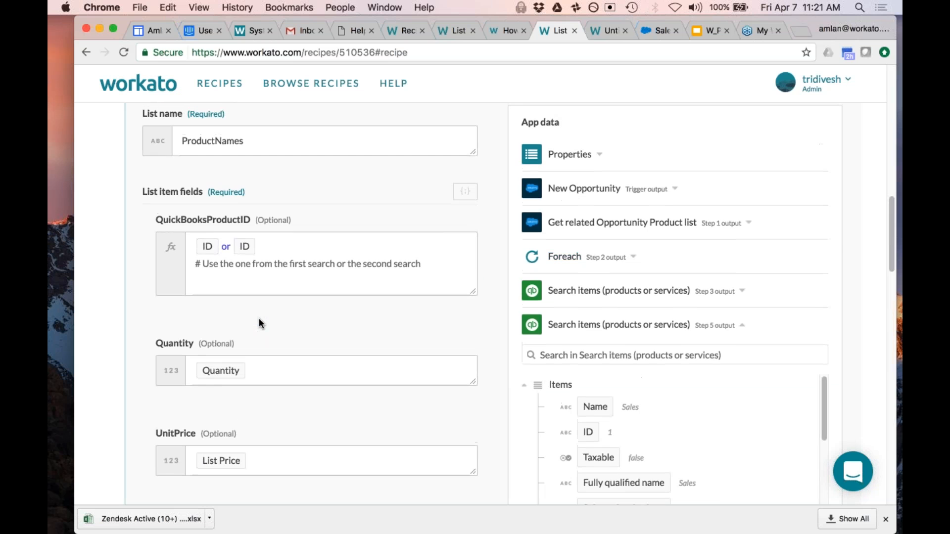
{"action": "scroll", "coordinate": [260, 323], "scroll_direction": "up", "scroll_amount": 4}
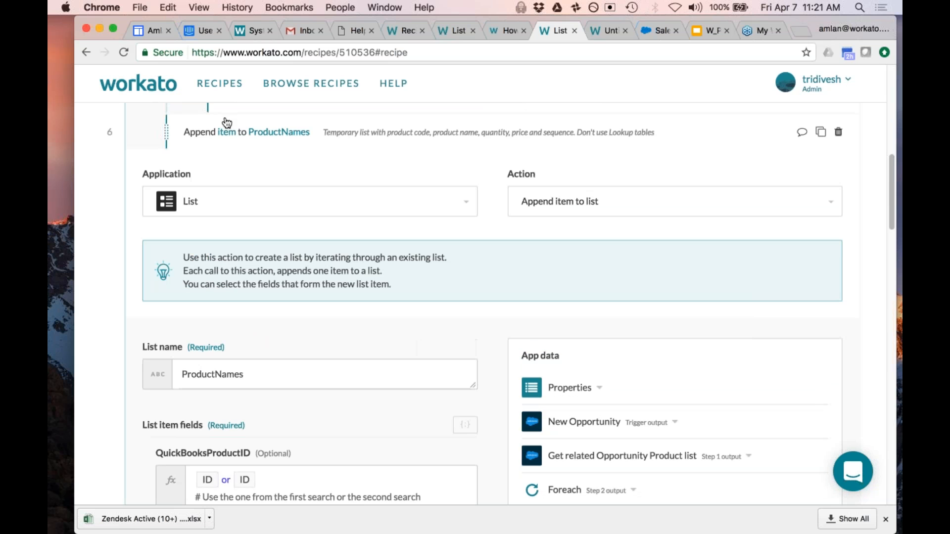
{"action": "left_click", "coordinate": [224, 136]}
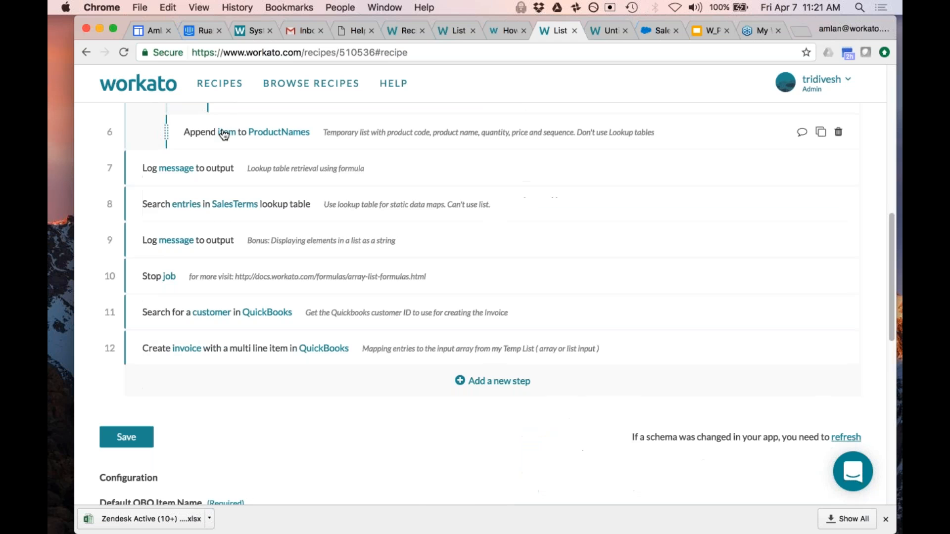
Expand step 7, Log message to output, and examine its SalesTerms lookup formula and the ProductNames list fields in the step 6 output.
{"action": "left_click", "coordinate": [200, 171]}
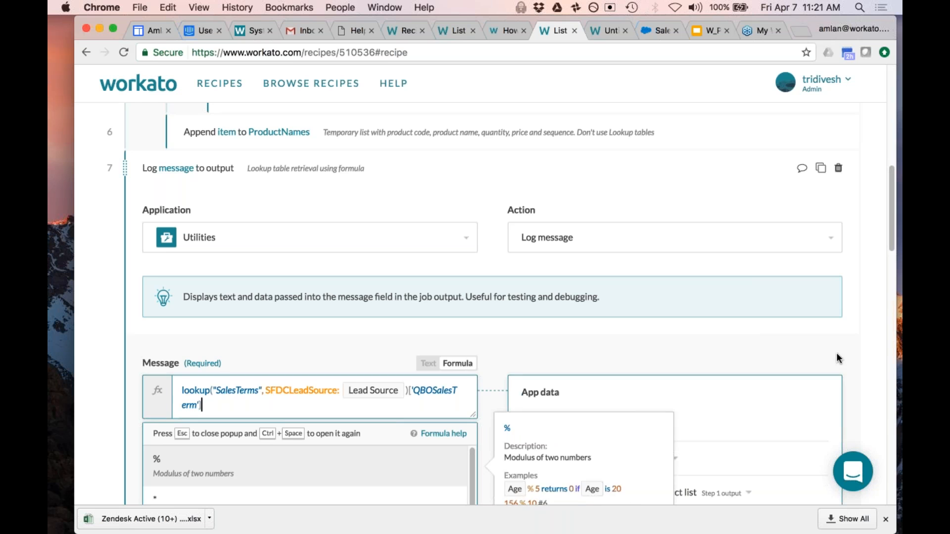
{"action": "scroll", "coordinate": [861, 352], "scroll_direction": "down", "scroll_amount": 5}
{"action": "scroll", "coordinate": [864, 357], "scroll_direction": "down", "scroll_amount": 1}
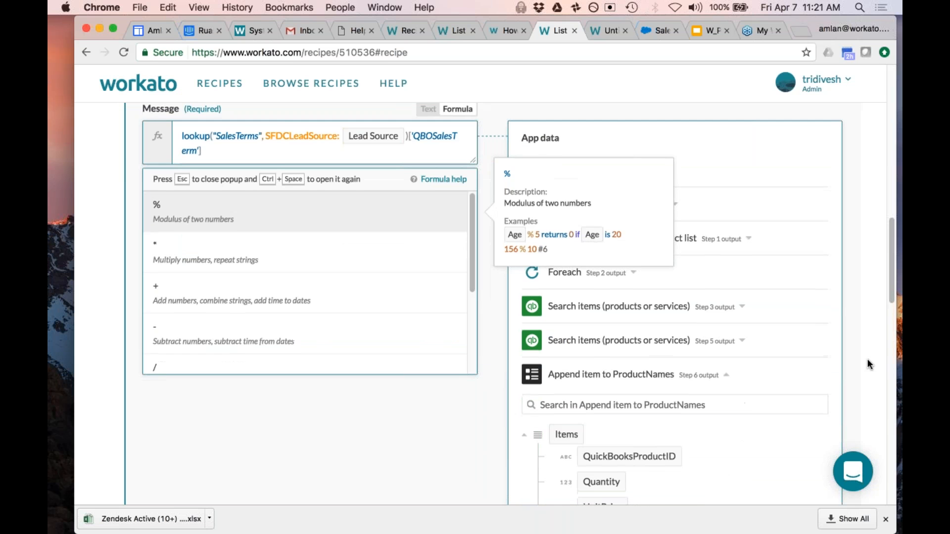
{"action": "scroll", "coordinate": [868, 359], "scroll_direction": "down", "scroll_amount": 3}
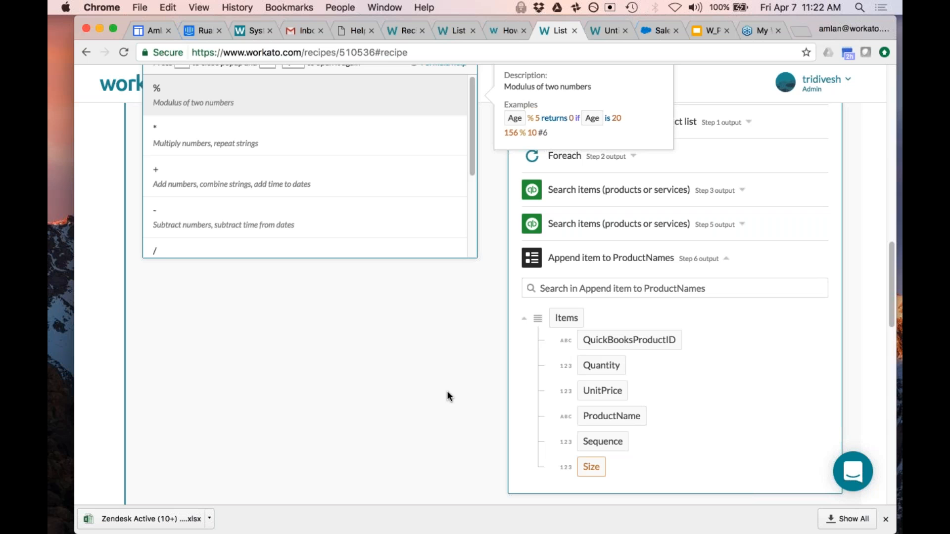
Examine step 7's Message lookup formula alongside the Items fields listed in the step 6 output, from QuickBooksProductID to Size.
{"action": "key", "text": "Escape"}
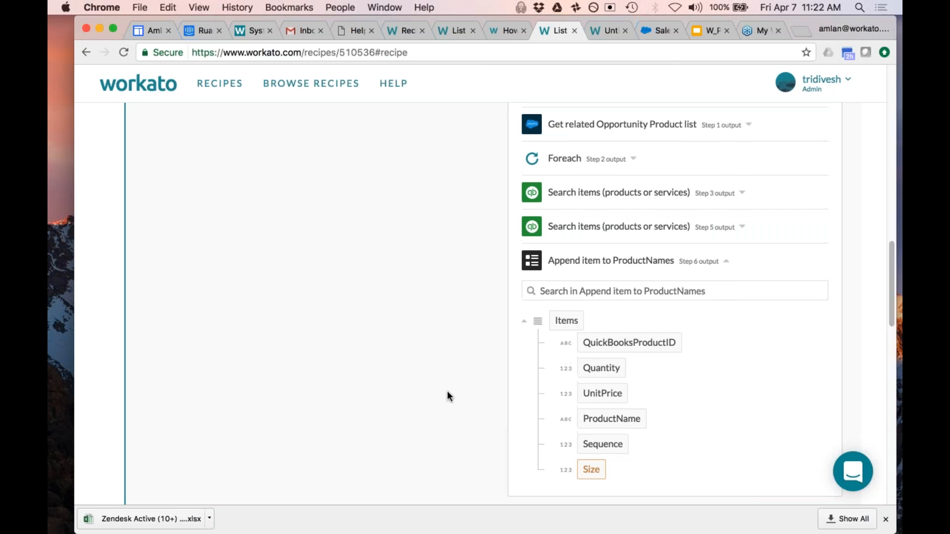
{"action": "scroll", "coordinate": [448, 396], "scroll_direction": "up", "scroll_amount": 7}
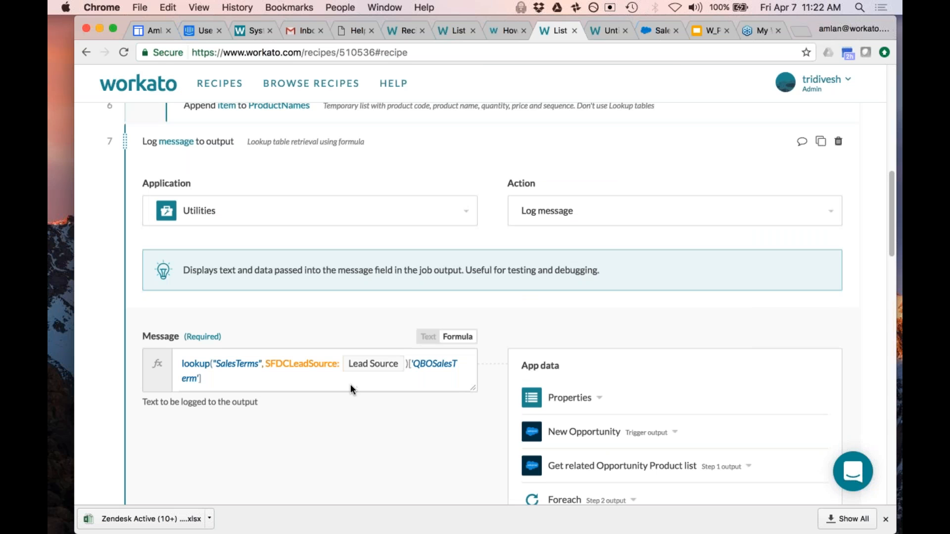
{"action": "left_click", "coordinate": [260, 385]}
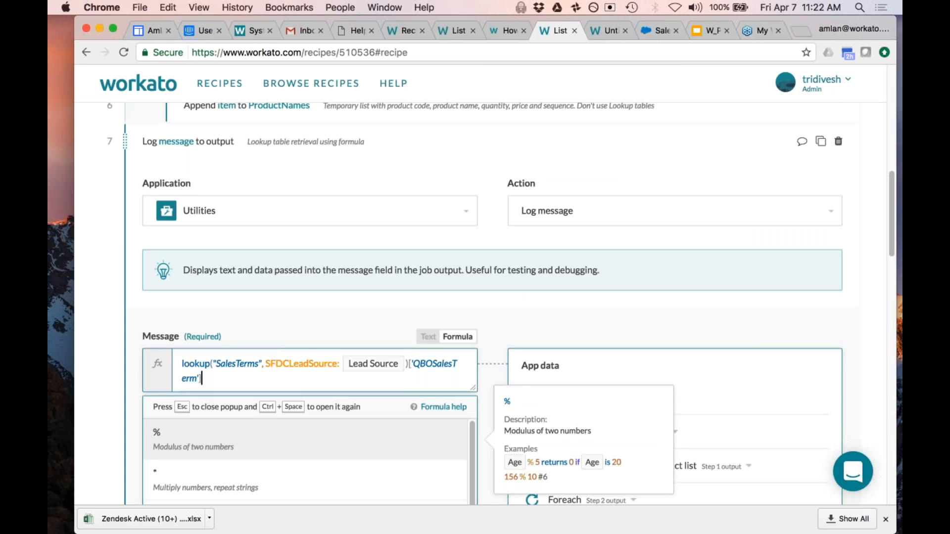
{"action": "scroll", "coordinate": [863, 320], "scroll_direction": "down", "scroll_amount": 1}
{"action": "scroll", "coordinate": [863, 321], "scroll_direction": "down", "scroll_amount": 5}
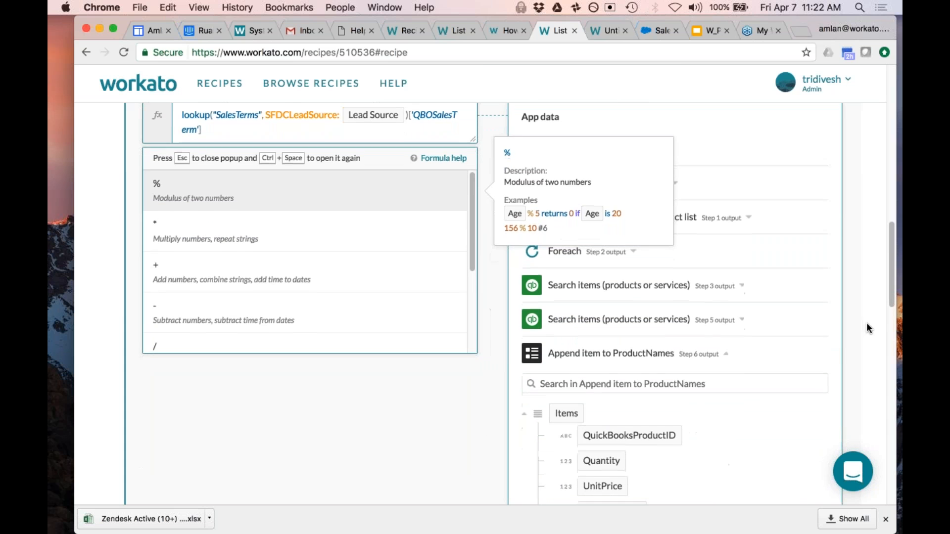
{"action": "scroll", "coordinate": [866, 325], "scroll_direction": "down", "scroll_amount": 2}
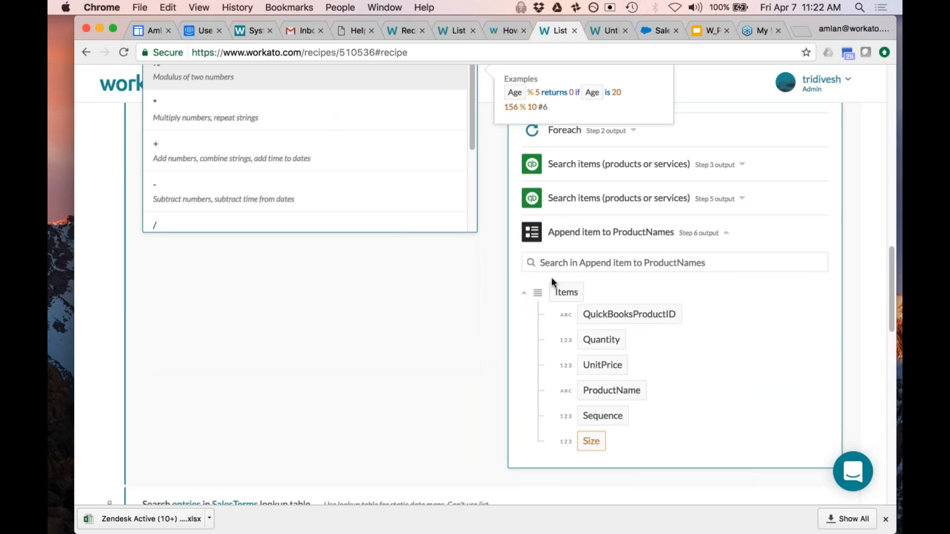
{"action": "scroll", "coordinate": [326, 356], "scroll_direction": "up", "scroll_amount": 5}
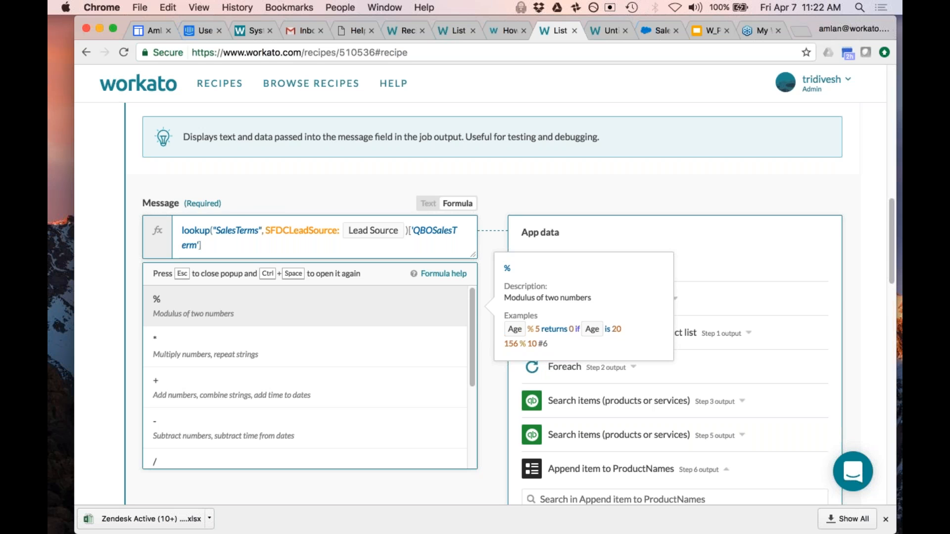
{"action": "scroll", "coordinate": [267, 204], "scroll_direction": "up", "scroll_amount": 2}
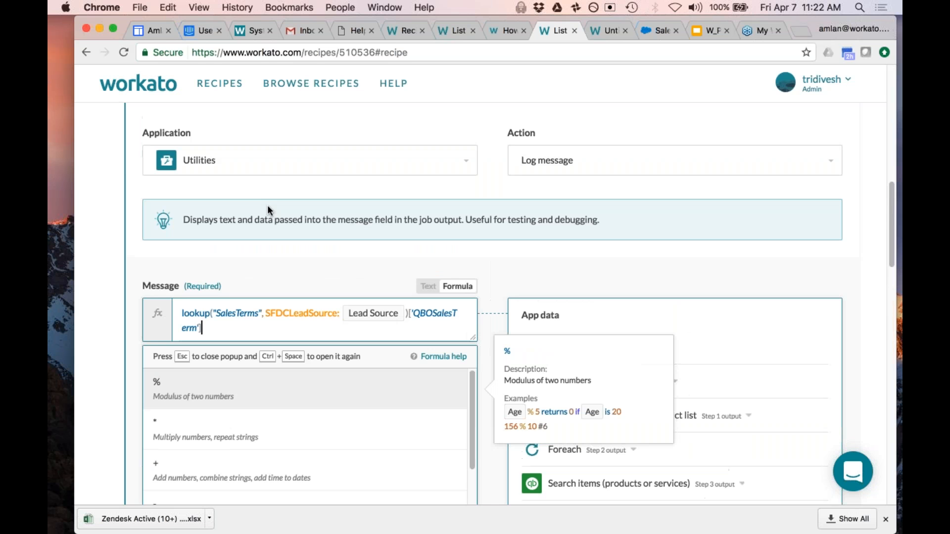
{"action": "scroll", "coordinate": [267, 205], "scroll_direction": "up", "scroll_amount": 1}
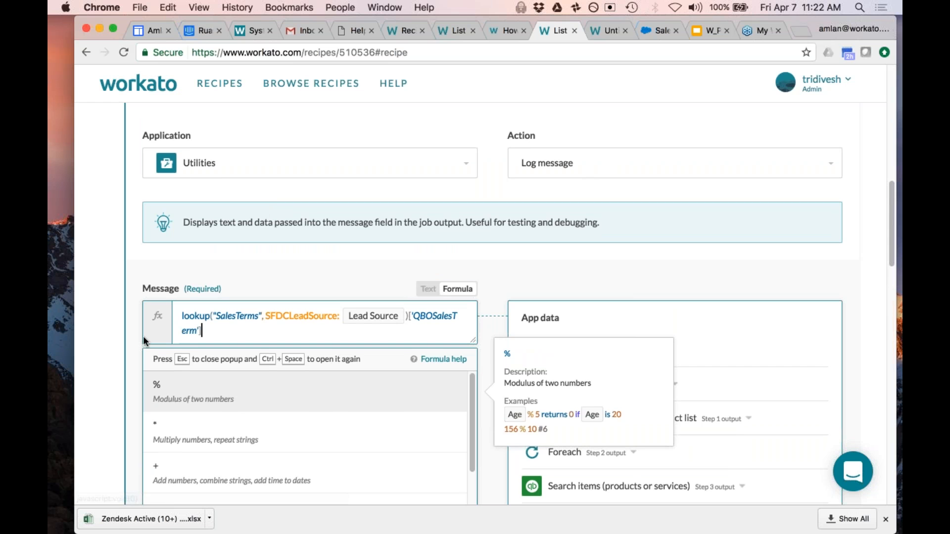
{"action": "scroll", "coordinate": [94, 337], "scroll_direction": "down", "scroll_amount": 1}
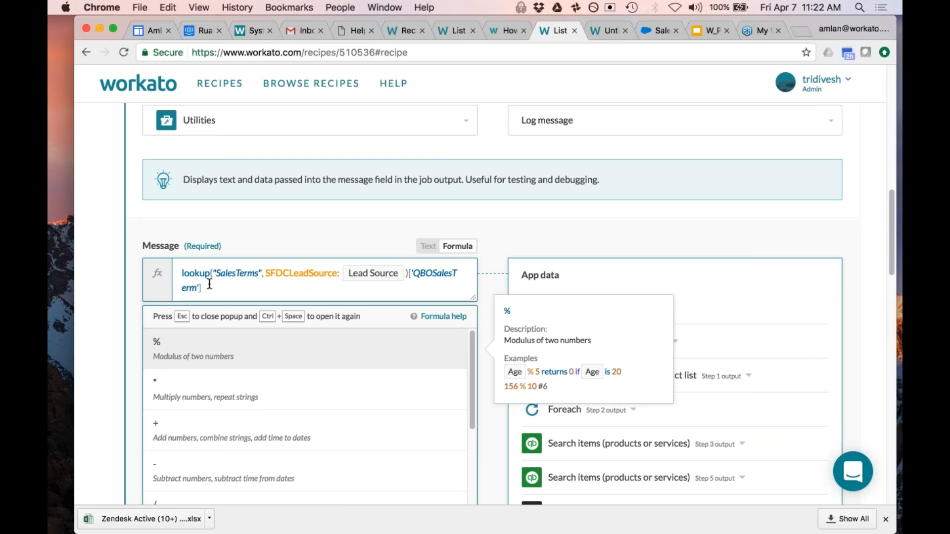
View the SalesTerms lookup table's SFDCLeadSource and QBOSalesTerm columns, and return to step 7's Message formula in the recipe.
{"action": "left_click", "coordinate": [281, 217]}
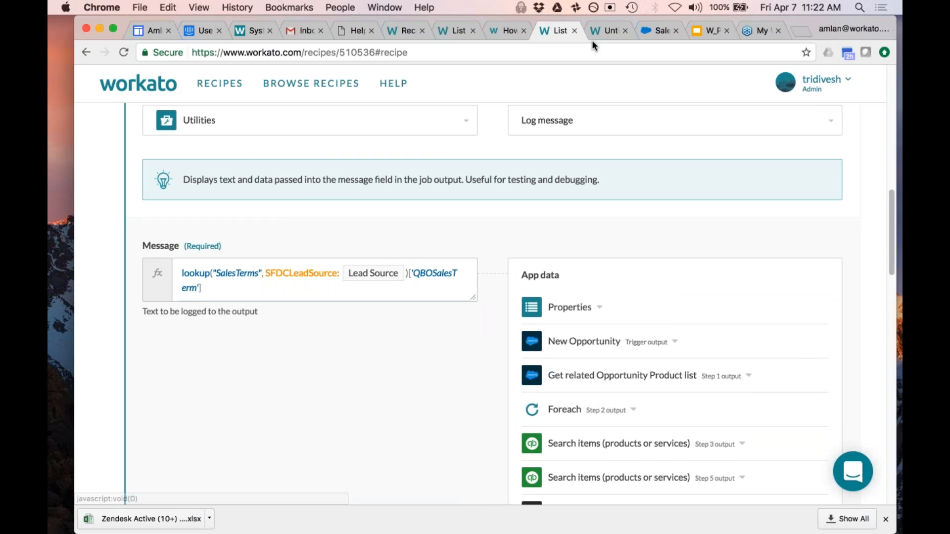
{"action": "left_click", "coordinate": [606, 31]}
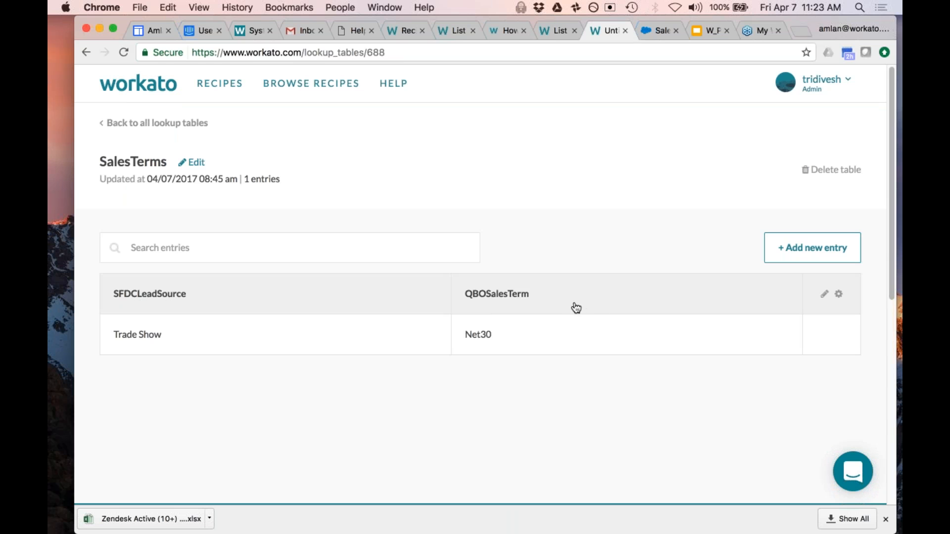
{"action": "left_click", "coordinate": [551, 34]}
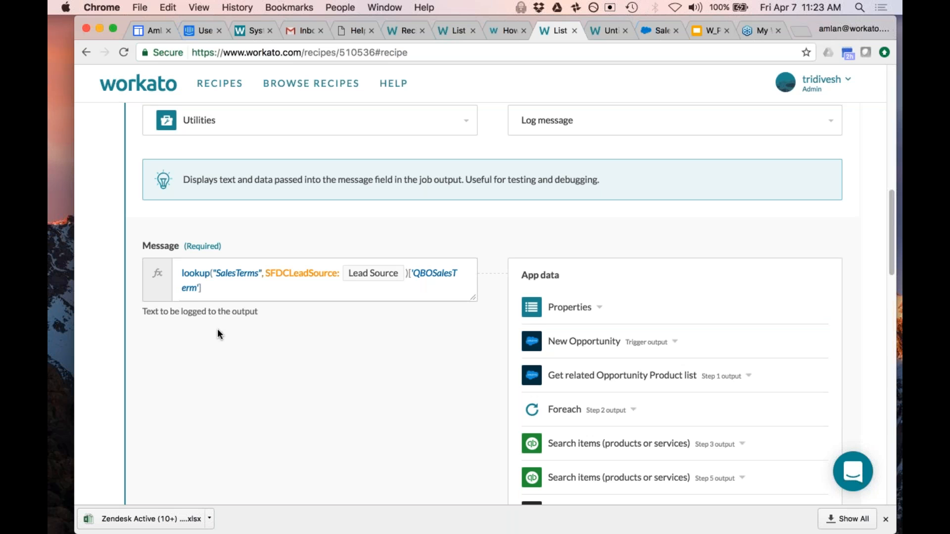
{"action": "scroll", "coordinate": [216, 328], "scroll_direction": "up", "scroll_amount": 1}
{"action": "scroll", "coordinate": [217, 330], "scroll_direction": "up", "scroll_amount": 2}
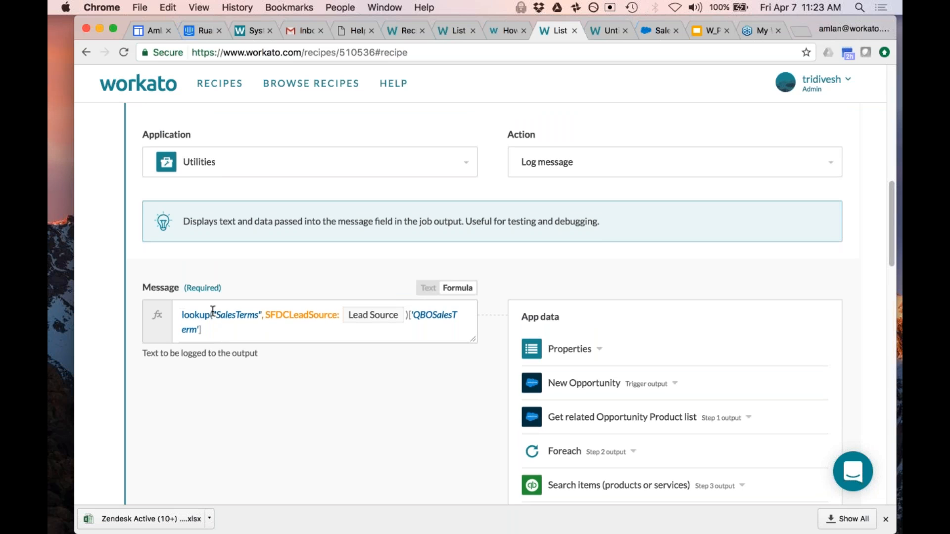
Bring up the lookup function's help from "SalesTerms" in step 7's formula, read its arguments and examples, and collapse step 7.
{"action": "left_click", "coordinate": [228, 315]}
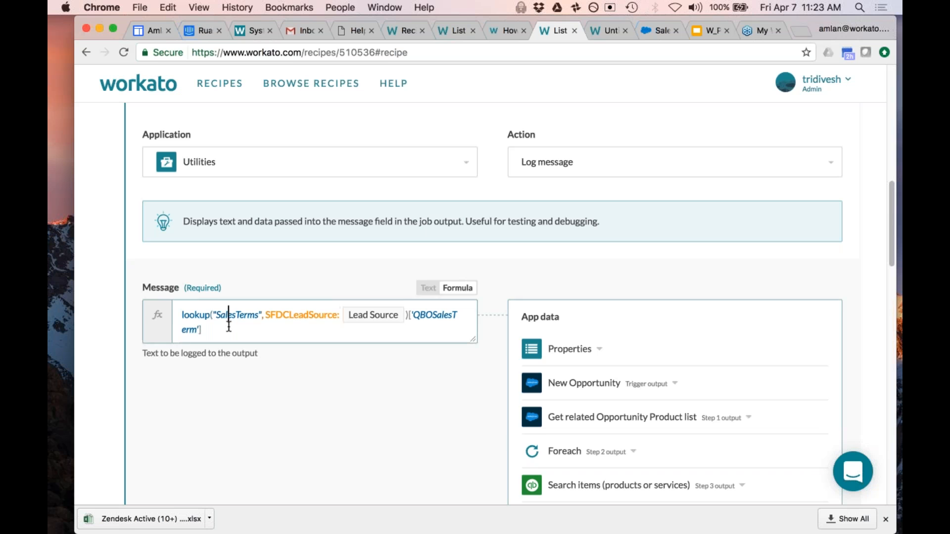
{"action": "scroll", "coordinate": [491, 355], "scroll_direction": "down", "scroll_amount": 3}
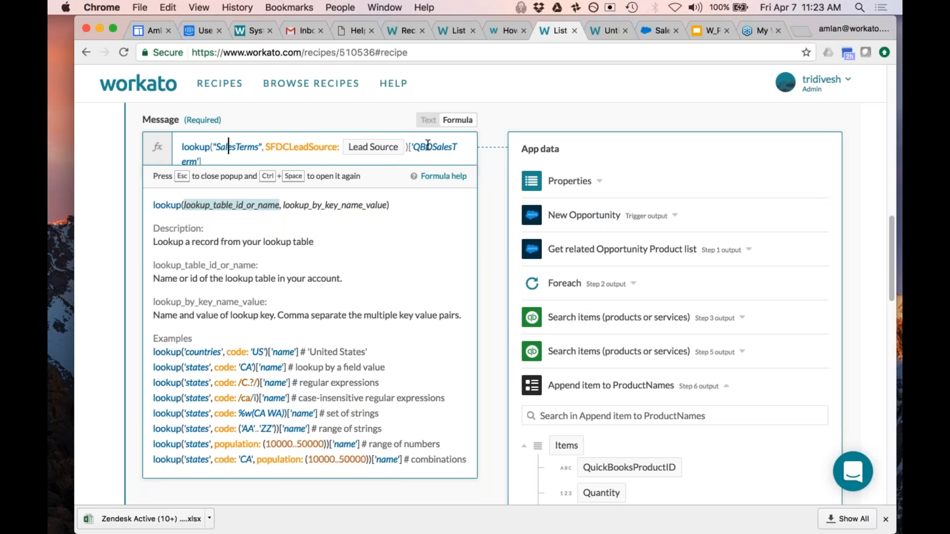
{"action": "left_click", "coordinate": [491, 131]}
{"action": "scroll", "coordinate": [313, 238], "scroll_direction": "up", "scroll_amount": 4}
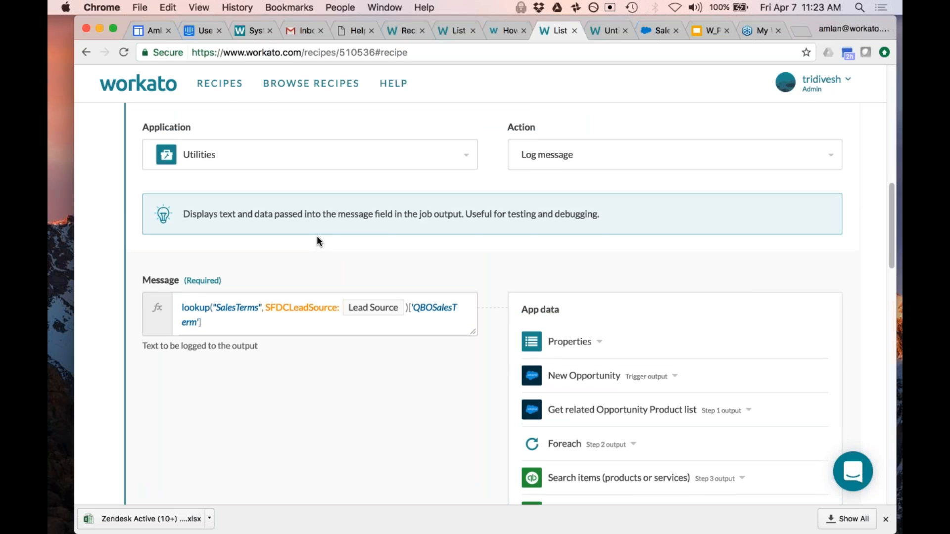
{"action": "scroll", "coordinate": [316, 237], "scroll_direction": "up", "scroll_amount": 2}
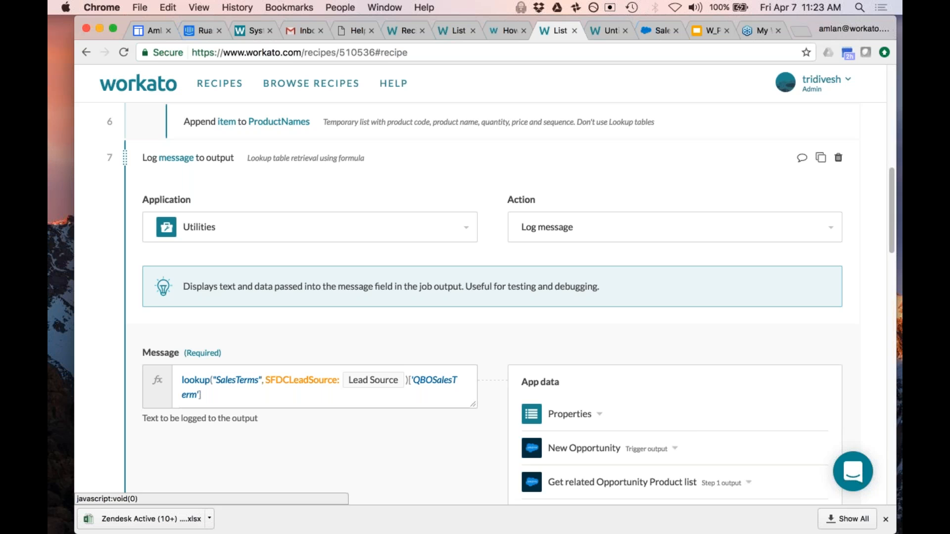
{"action": "left_click", "coordinate": [222, 161]}
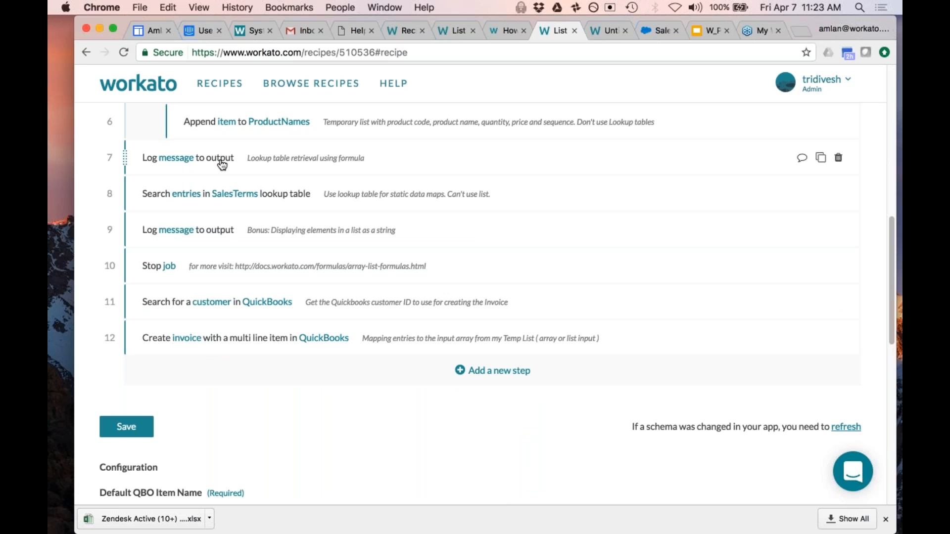
Look over the collapsed recipe steps from the Salesforce product list retrieval through the QuickBooks invoice creation.
{"action": "scroll", "coordinate": [264, 164], "scroll_direction": "up", "scroll_amount": 1}
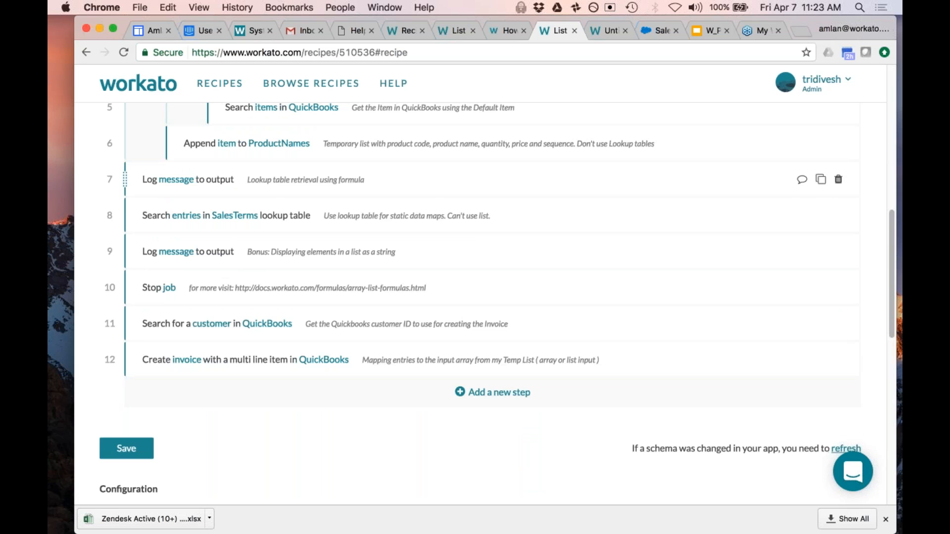
{"action": "scroll", "coordinate": [445, 247], "scroll_direction": "up", "scroll_amount": 5}
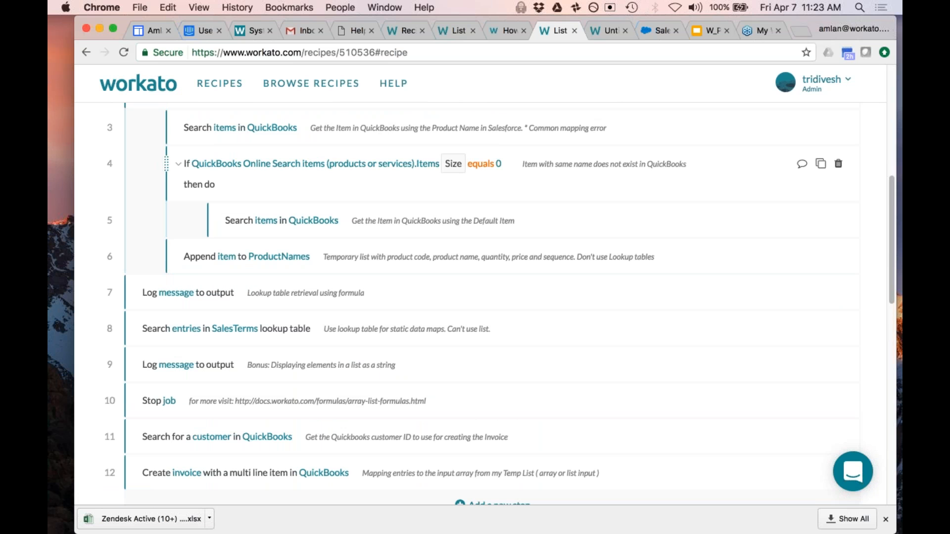
{"action": "scroll", "coordinate": [492, 205], "scroll_direction": "up", "scroll_amount": 2}
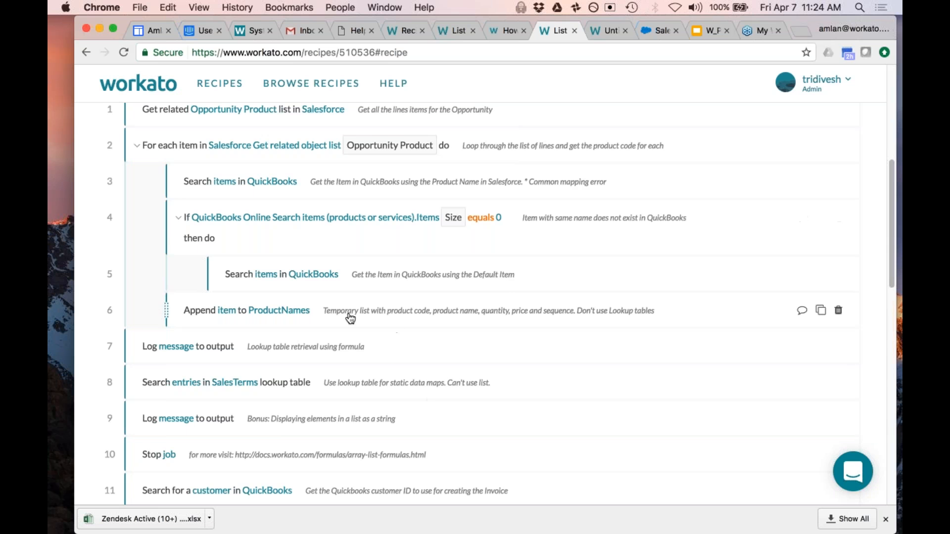
{"action": "scroll", "coordinate": [370, 380], "scroll_direction": "down", "scroll_amount": 2}
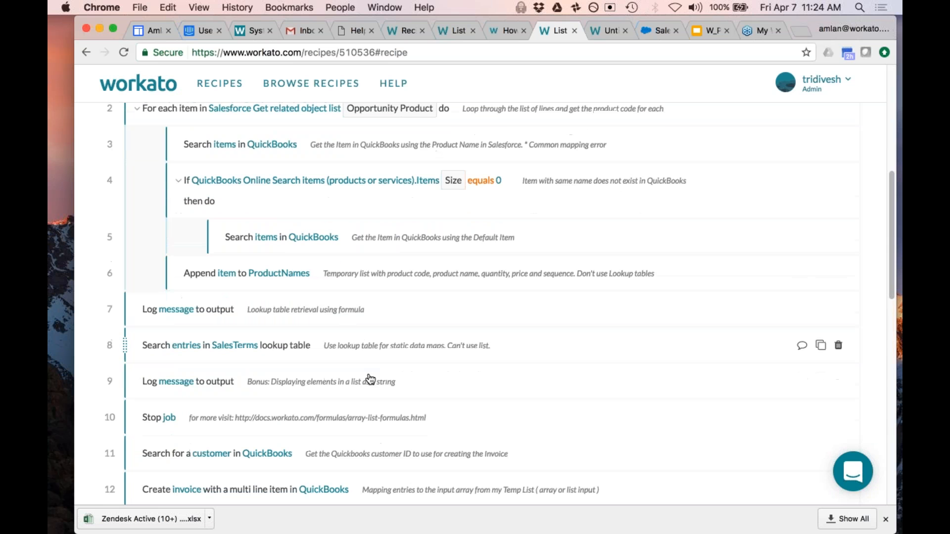
{"action": "scroll", "coordinate": [370, 380], "scroll_direction": "down", "scroll_amount": 2}
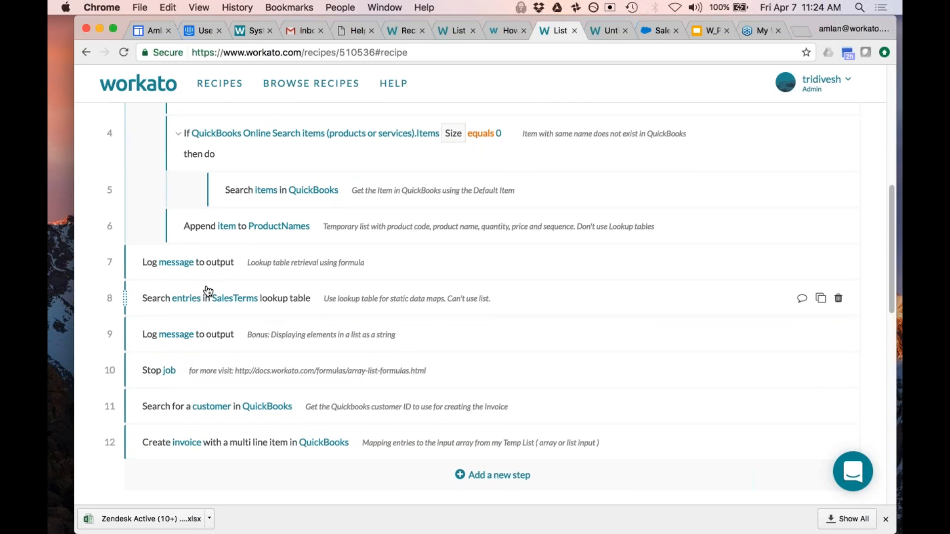
Expand step 7 again, compare its lookup formula with the SalesTerms table's entries, and collapse the step.
{"action": "left_click", "coordinate": [171, 265]}
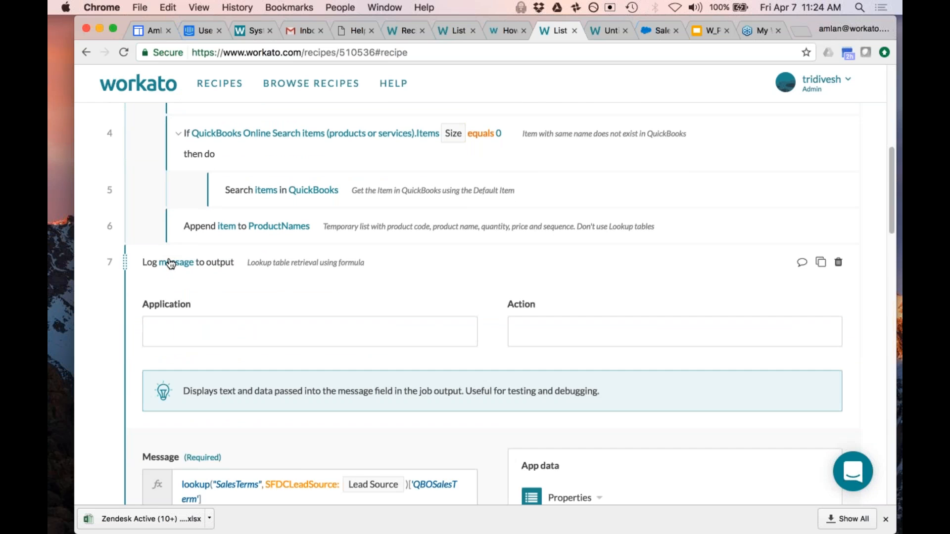
{"action": "scroll", "coordinate": [170, 280], "scroll_direction": "down", "scroll_amount": 3}
{"action": "scroll", "coordinate": [292, 369], "scroll_direction": "down", "scroll_amount": 2}
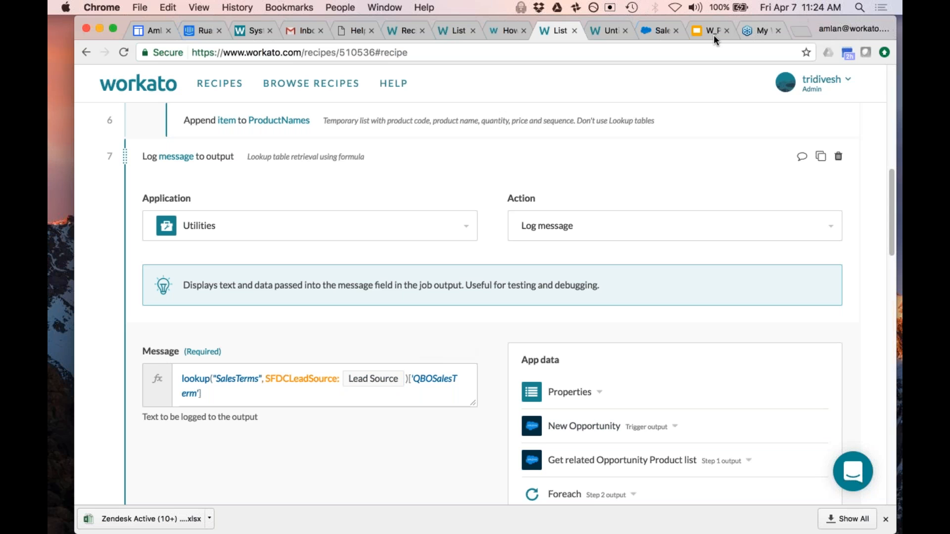
{"action": "left_click", "coordinate": [608, 29]}
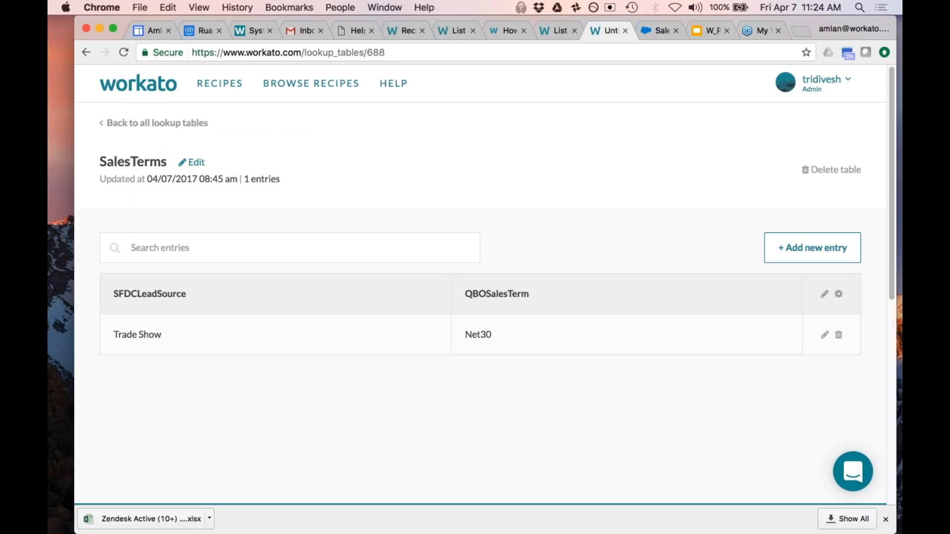
{"action": "left_click", "coordinate": [553, 27]}
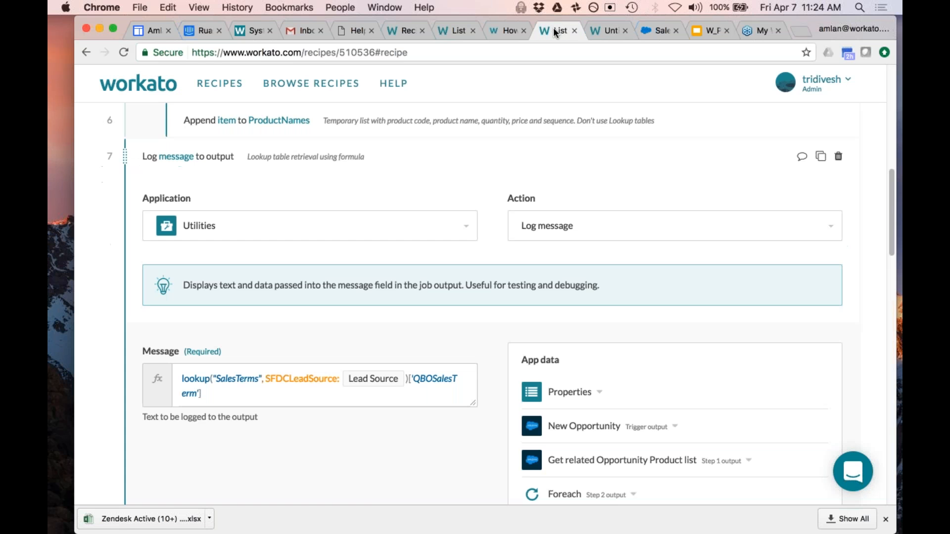
{"action": "left_click", "coordinate": [216, 157]}
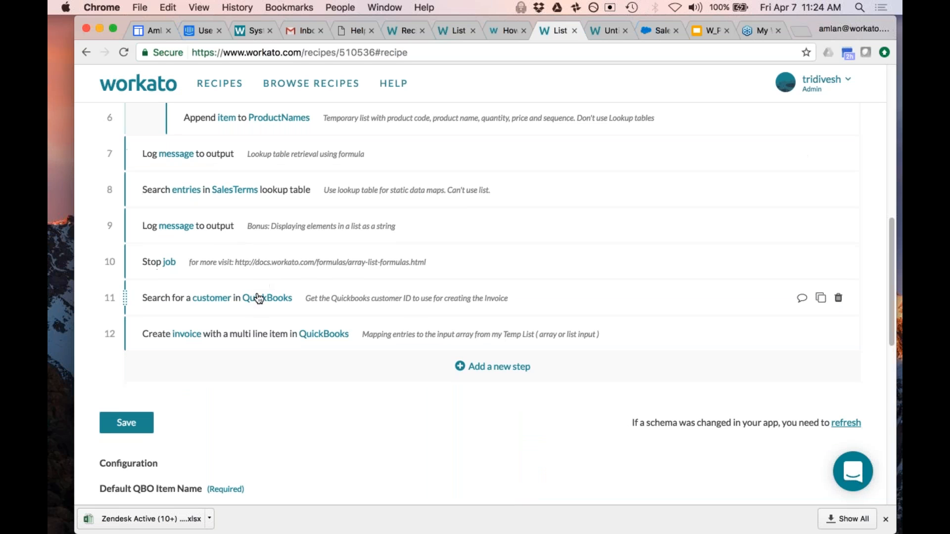
Expand step 8, Search entries in SalesTerms lookup table, review its lookup table and Search by fields, and collapse it.
{"action": "left_click", "coordinate": [227, 198]}
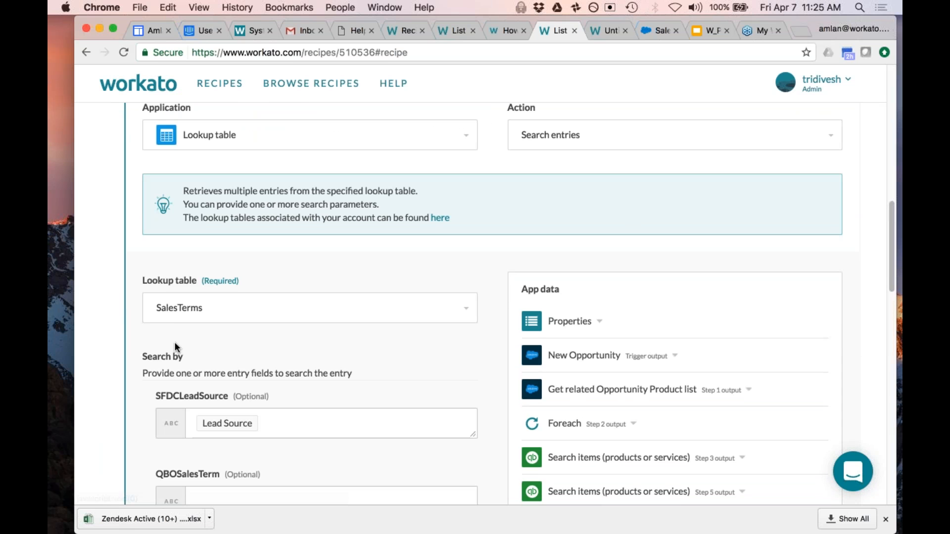
{"action": "scroll", "coordinate": [206, 431], "scroll_direction": "up", "scroll_amount": 5}
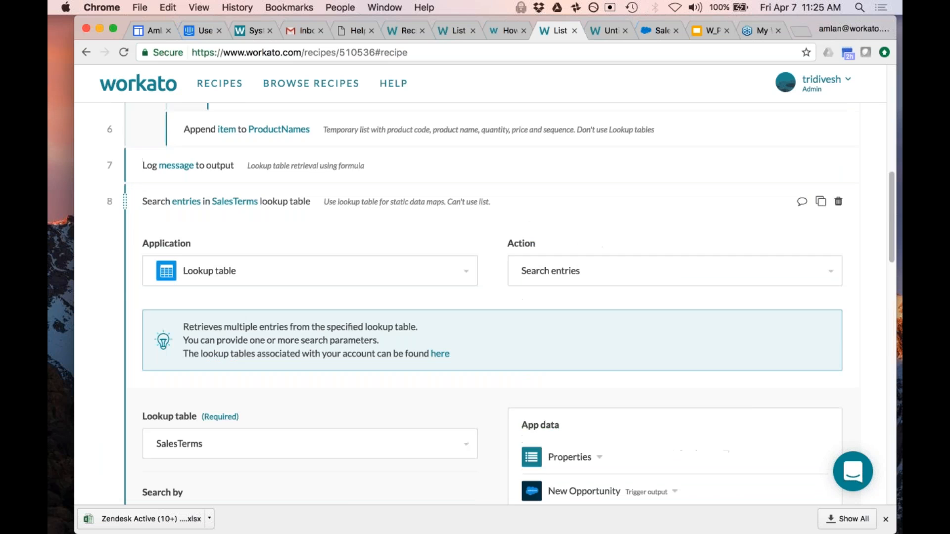
{"action": "scroll", "coordinate": [196, 250], "scroll_direction": "up", "scroll_amount": 1}
{"action": "left_click", "coordinate": [196, 249]}
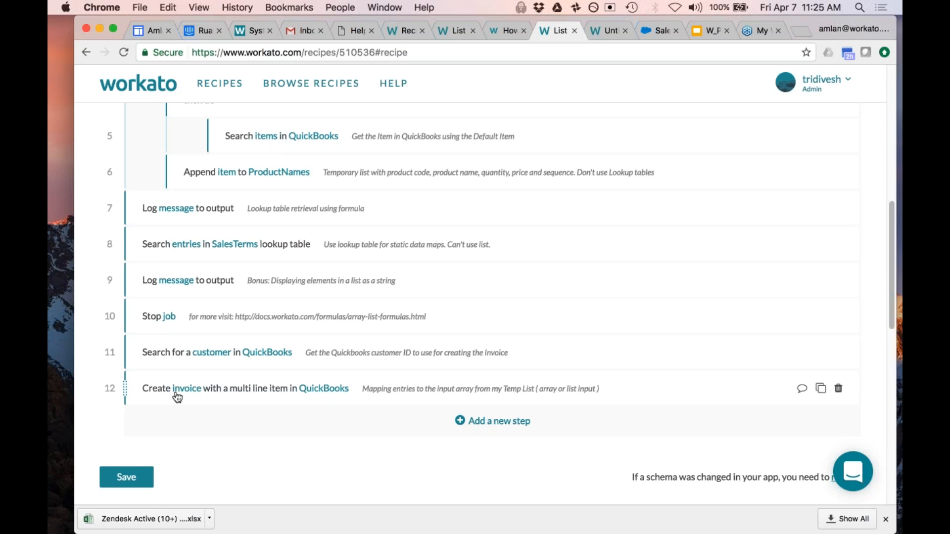
Expand step 12, Create invoice in QuickBooks, review its Sales term ID formula and Customer ID mapping, and collapse it.
{"action": "left_click", "coordinate": [203, 402]}
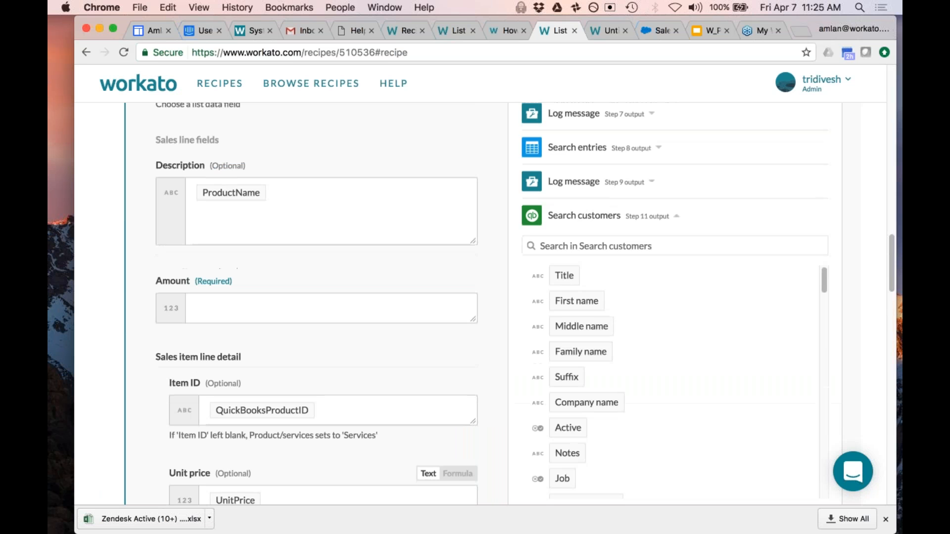
{"action": "scroll", "coordinate": [317, 304], "scroll_direction": "up", "scroll_amount": 13}
{"action": "scroll", "coordinate": [500, 304], "scroll_direction": "down", "scroll_amount": 5}
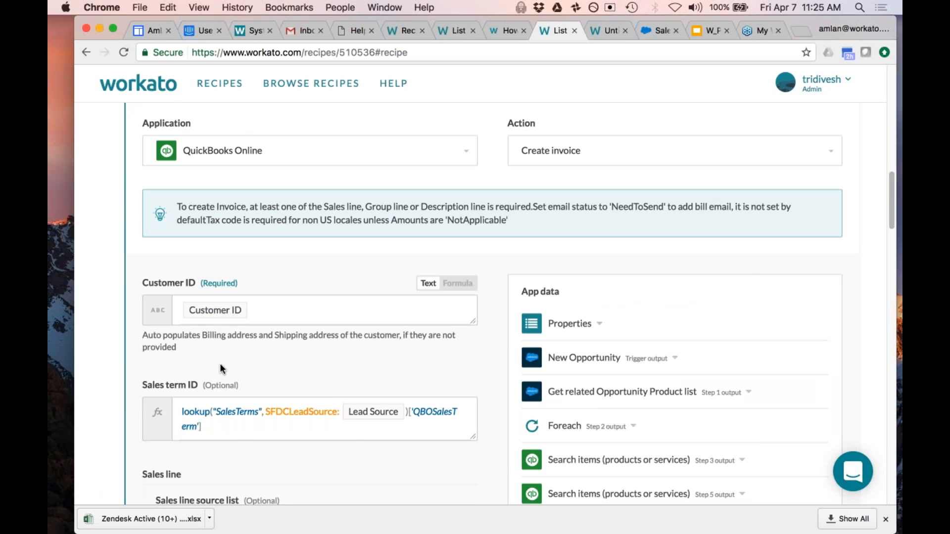
{"action": "scroll", "coordinate": [221, 368], "scroll_direction": "up", "scroll_amount": 5}
{"action": "left_click", "coordinate": [219, 272]}
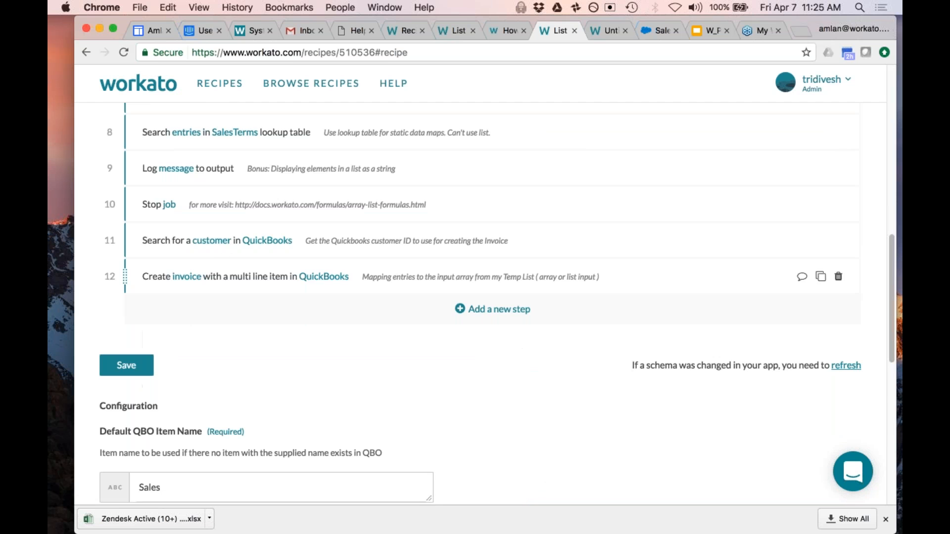
{"action": "scroll", "coordinate": [227, 245], "scroll_direction": "up", "scroll_amount": 10}
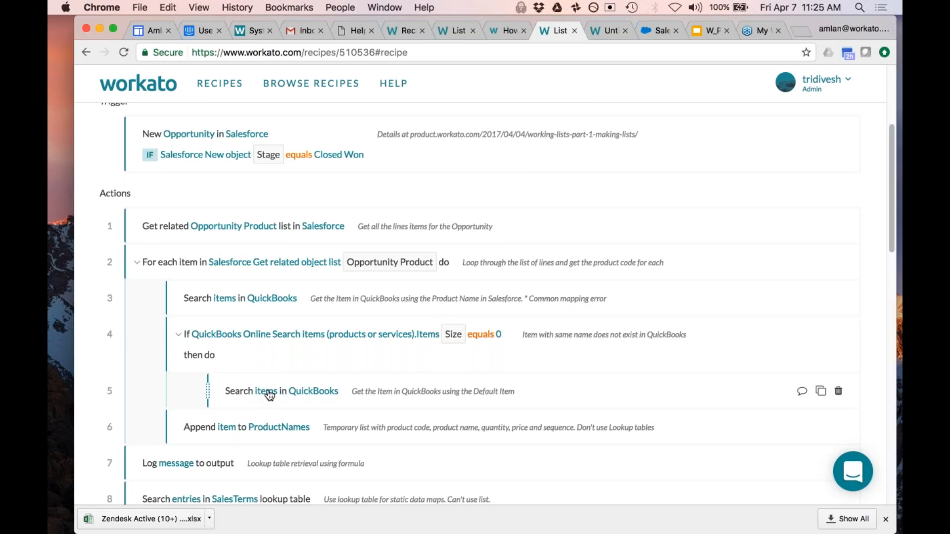
Look over the recipe's product loop, from the QuickBooks item searches to the Append item to ProductNames step, and the steps after it.
{"action": "scroll", "coordinate": [302, 384], "scroll_direction": "down", "scroll_amount": 1}
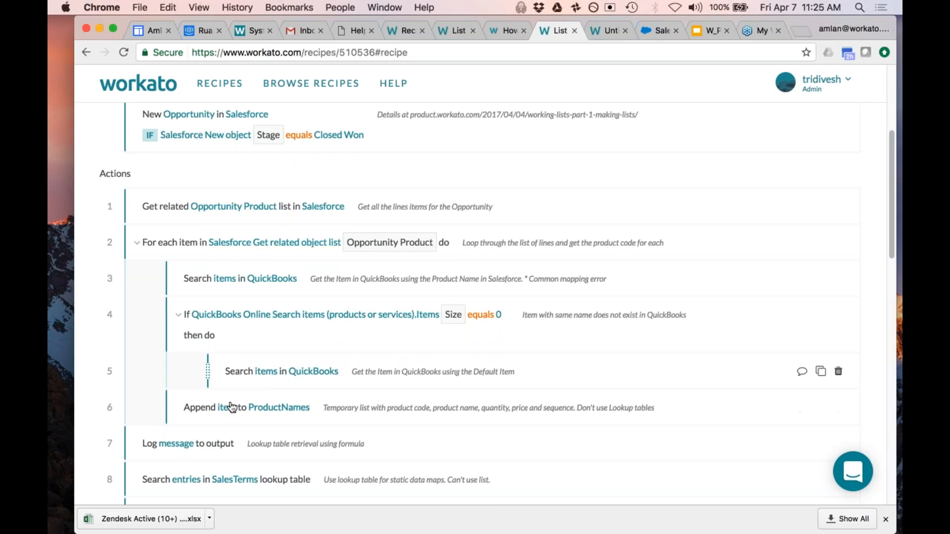
{"action": "scroll", "coordinate": [235, 412], "scroll_direction": "down", "scroll_amount": 1}
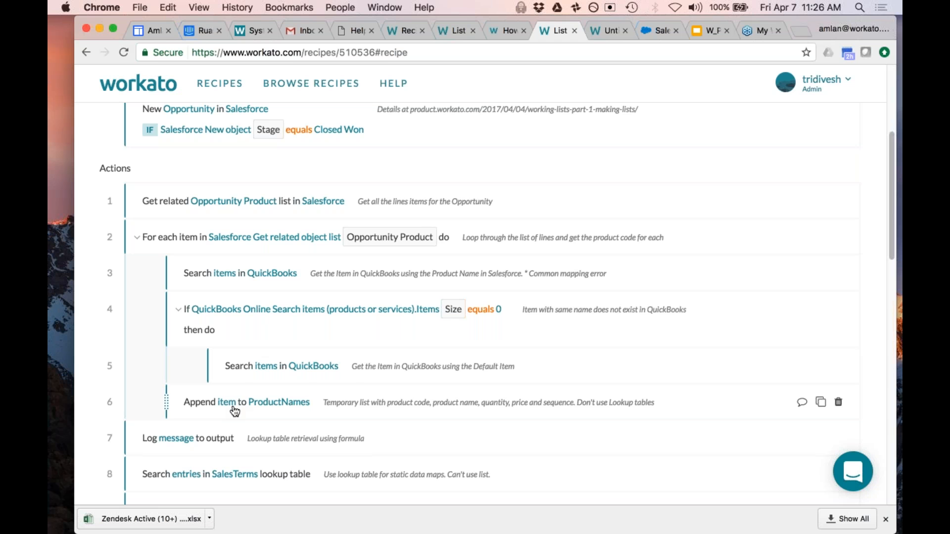
{"action": "scroll", "coordinate": [247, 412], "scroll_direction": "down", "scroll_amount": 1}
{"action": "scroll", "coordinate": [269, 400], "scroll_direction": "down", "scroll_amount": 7}
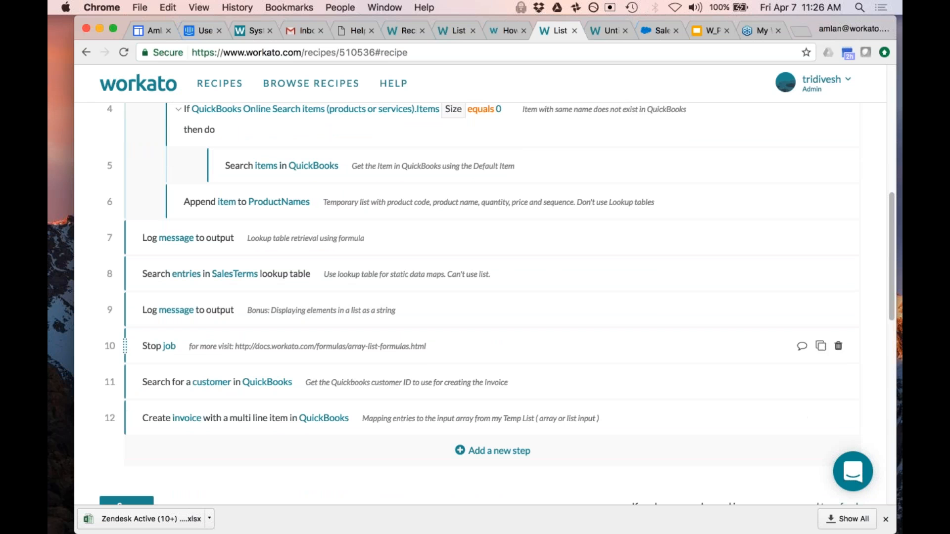
Expand step 12, Create invoice in QuickBooks, skim its sales item line details, and collapse it.
{"action": "left_click", "coordinate": [272, 421]}
{"action": "scroll", "coordinate": [271, 418], "scroll_direction": "down", "scroll_amount": 10}
{"action": "scroll", "coordinate": [272, 419], "scroll_direction": "down", "scroll_amount": 3}
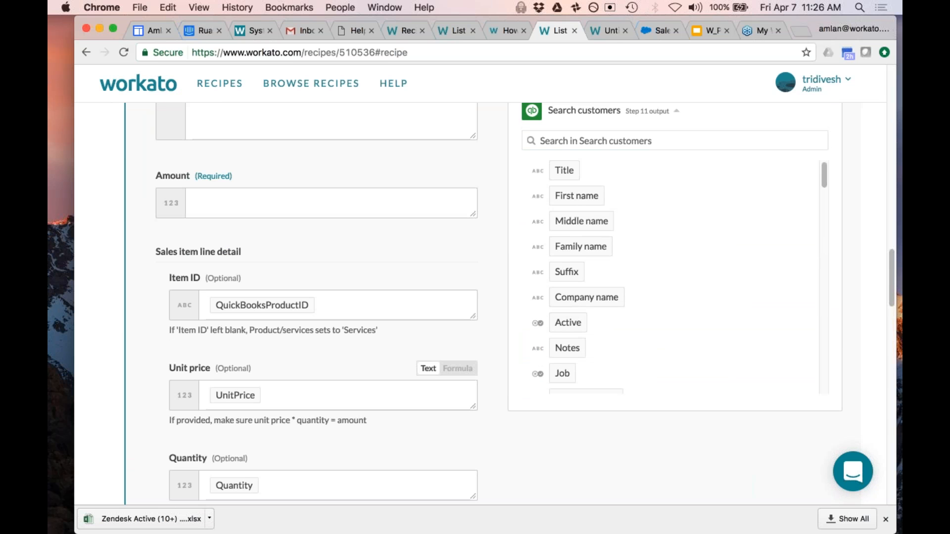
{"action": "scroll", "coordinate": [262, 305], "scroll_direction": "up", "scroll_amount": 10}
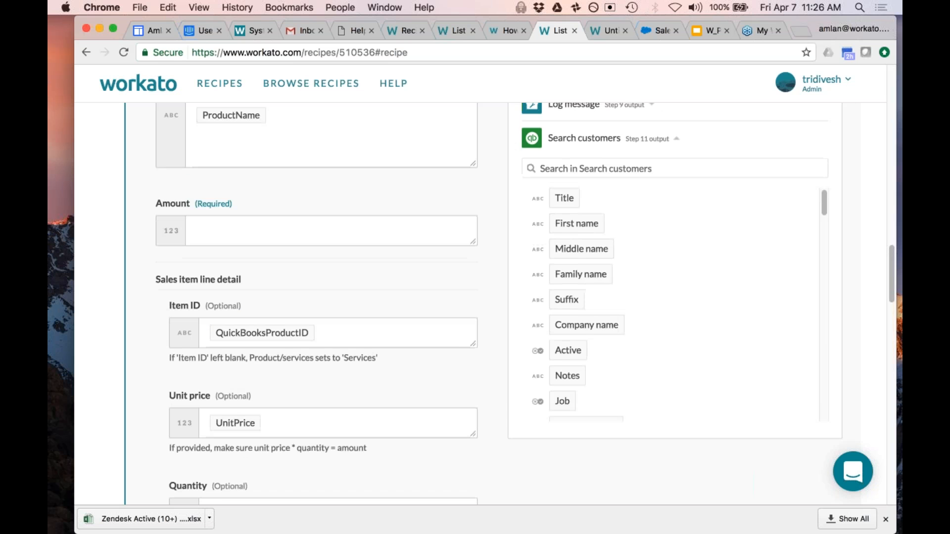
{"action": "scroll", "coordinate": [220, 427], "scroll_direction": "up", "scroll_amount": 8}
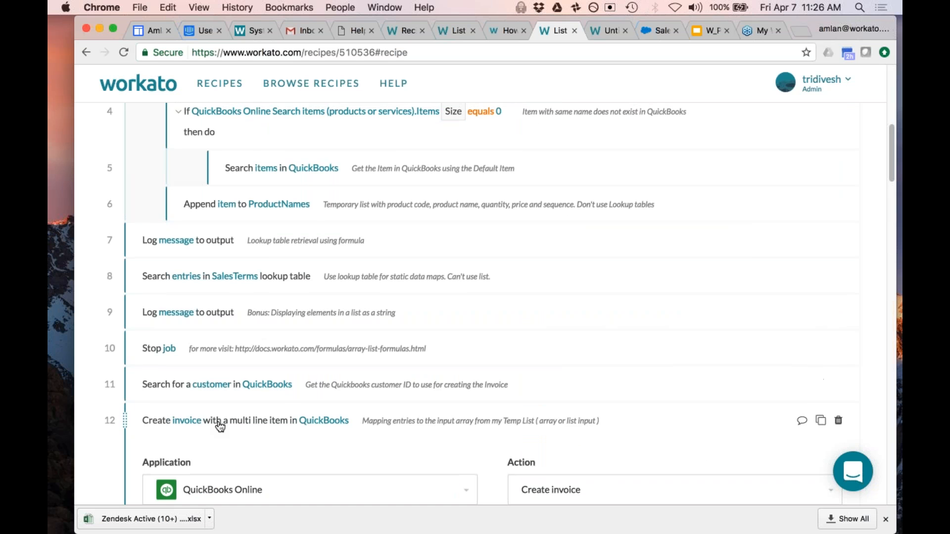
{"action": "left_click", "coordinate": [220, 426]}
Revisit the append step, reopen step 12, and review the invoice's Customer ID mapping and Sales term ID lookup formula.
{"action": "scroll", "coordinate": [232, 396], "scroll_direction": "up", "scroll_amount": 5}
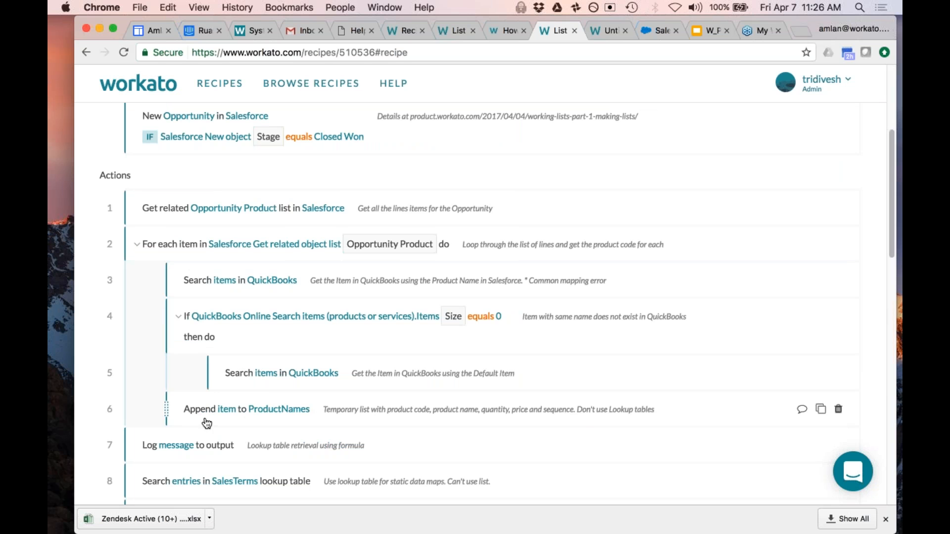
{"action": "scroll", "coordinate": [276, 402], "scroll_direction": "down", "scroll_amount": 3}
{"action": "scroll", "coordinate": [276, 408], "scroll_direction": "down", "scroll_amount": 2}
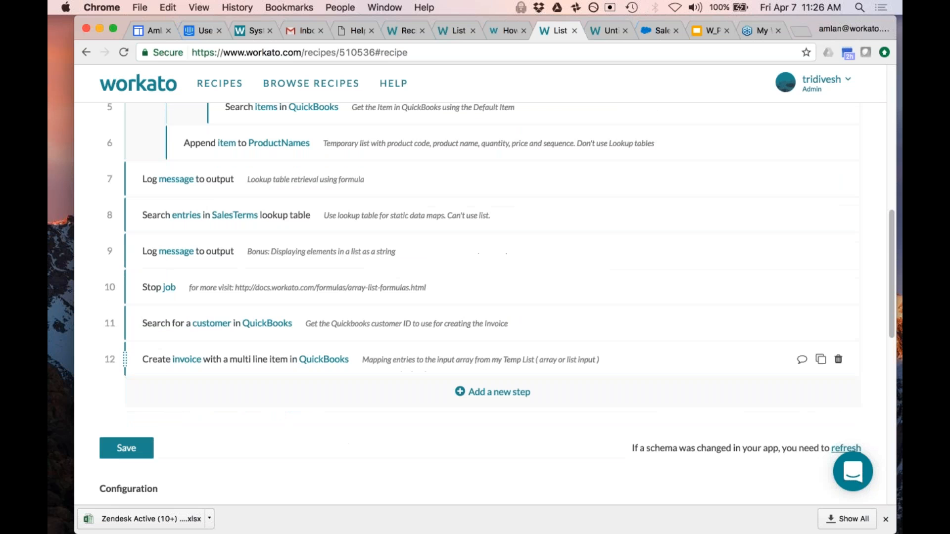
{"action": "left_click", "coordinate": [233, 397]}
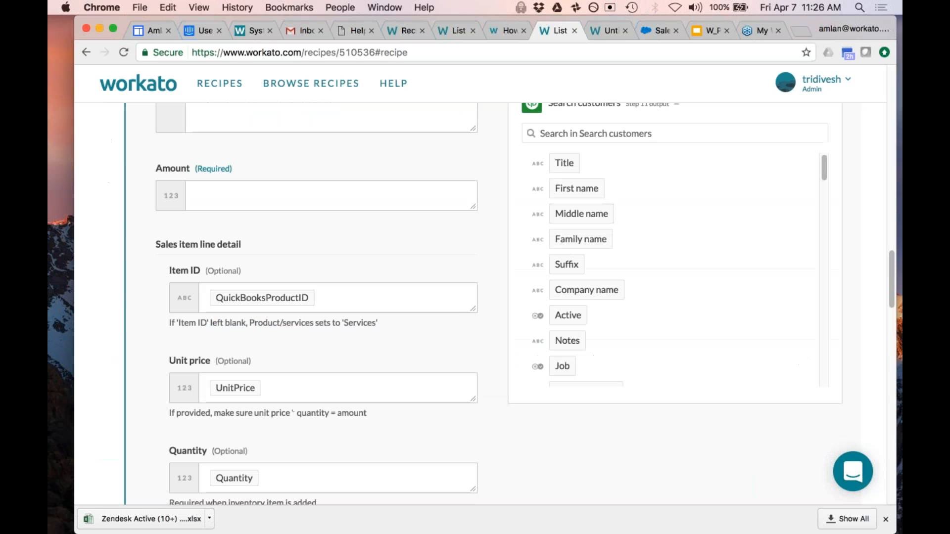
{"action": "scroll", "coordinate": [233, 393], "scroll_direction": "up", "scroll_amount": 15}
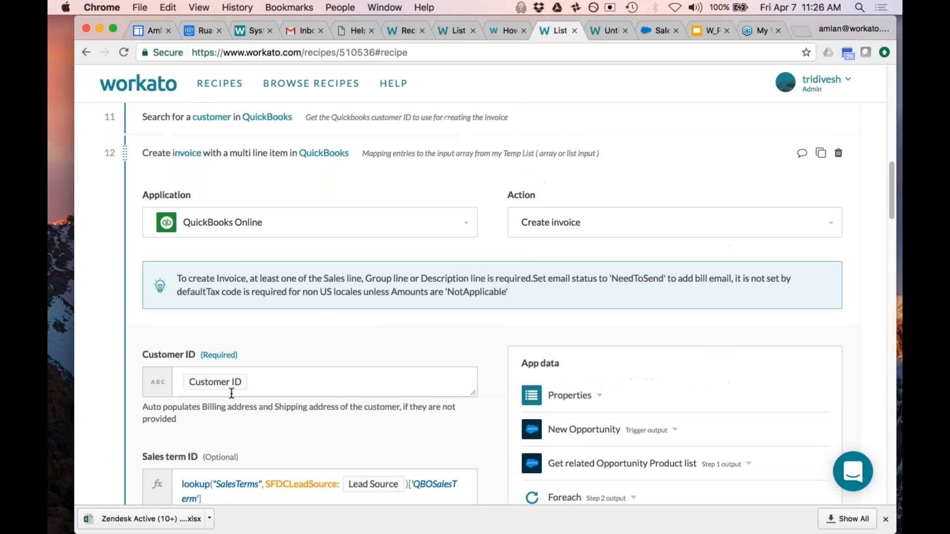
{"action": "scroll", "coordinate": [223, 402], "scroll_direction": "down", "scroll_amount": 2}
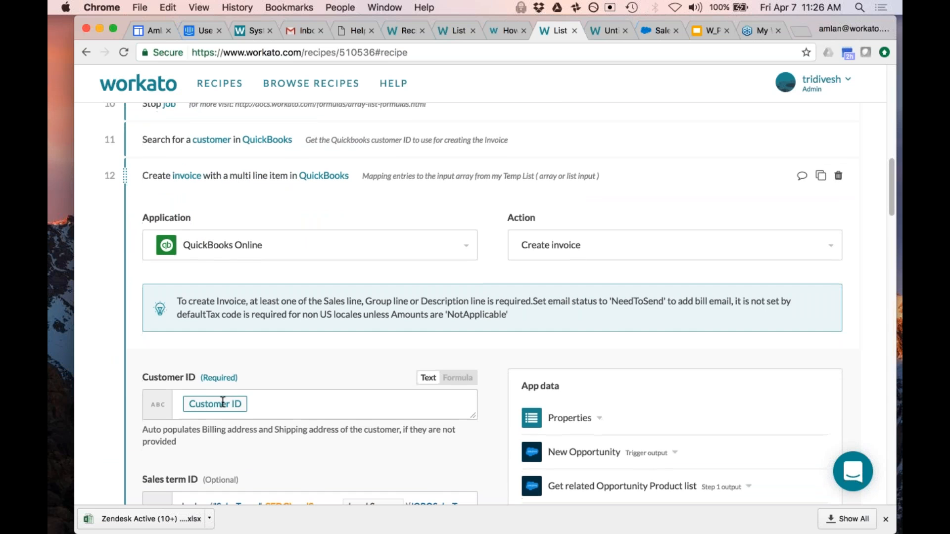
{"action": "scroll", "coordinate": [223, 402], "scroll_direction": "down", "scroll_amount": 2}
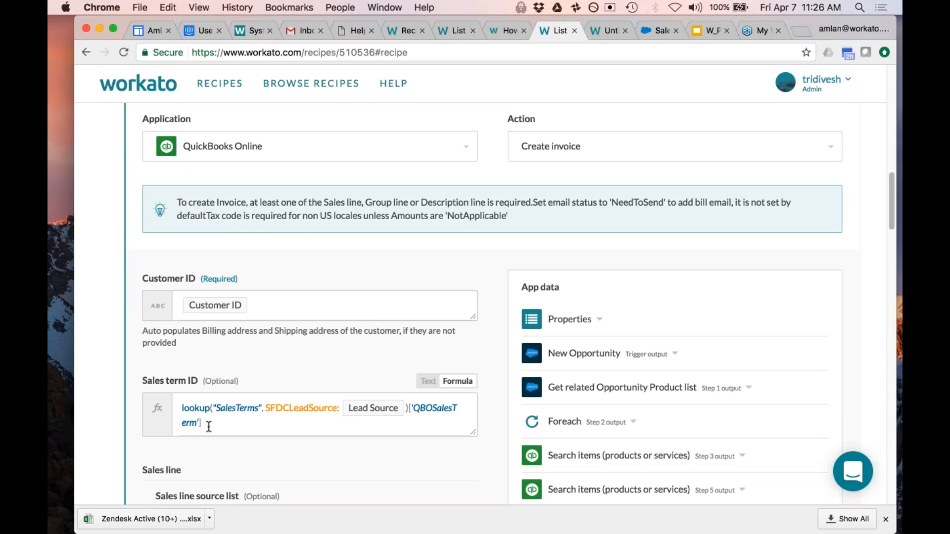
Expand the step 6 Append item to ProductNames output in the app data and compare its Items list with the Sales line source list.
{"action": "scroll", "coordinate": [198, 410], "scroll_direction": "down", "scroll_amount": 5}
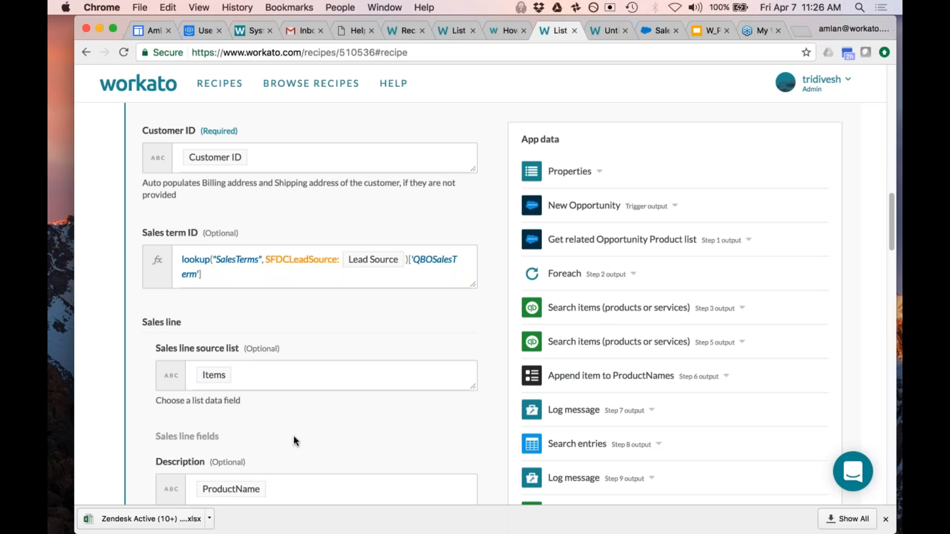
{"action": "scroll", "coordinate": [294, 435], "scroll_direction": "down", "scroll_amount": 2}
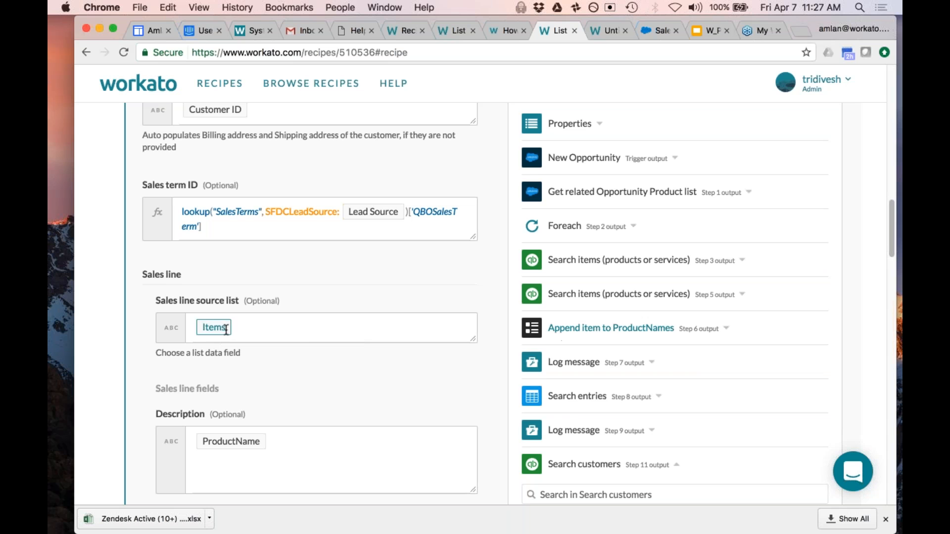
{"action": "left_click", "coordinate": [549, 329]}
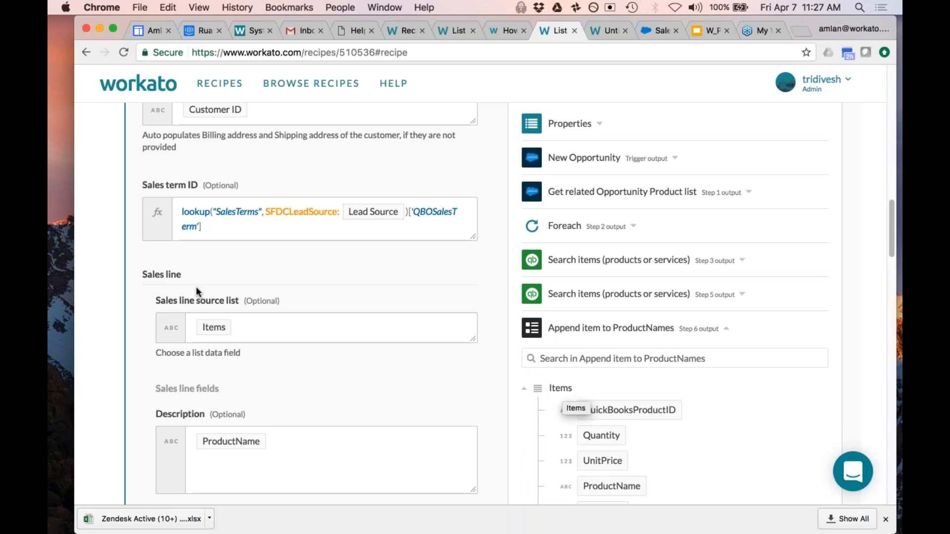
{"action": "scroll", "coordinate": [234, 284], "scroll_direction": "up", "scroll_amount": 1}
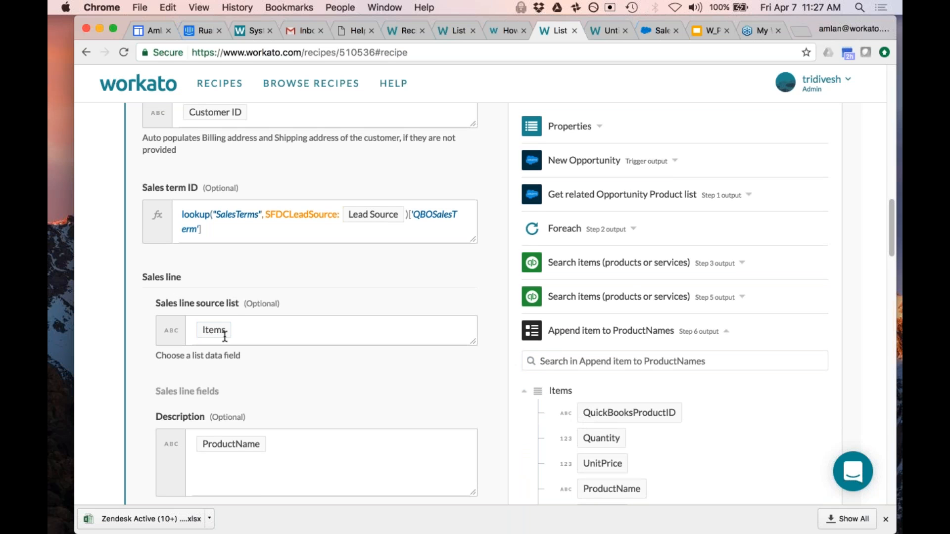
{"action": "scroll", "coordinate": [261, 352], "scroll_direction": "up", "scroll_amount": 1}
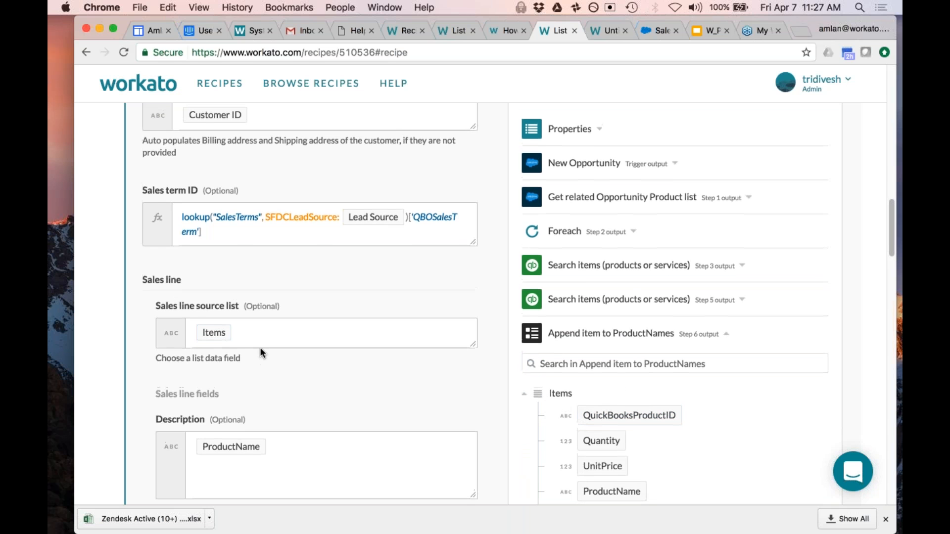
Compare the invoice's Description, Item ID, Unit price and Quantity mappings with the fields of the ProductNames Items list.
{"action": "scroll", "coordinate": [260, 347], "scroll_direction": "up", "scroll_amount": 5}
{"action": "scroll", "coordinate": [259, 345], "scroll_direction": "up", "scroll_amount": 5}
{"action": "scroll", "coordinate": [251, 247], "scroll_direction": "down", "scroll_amount": 5}
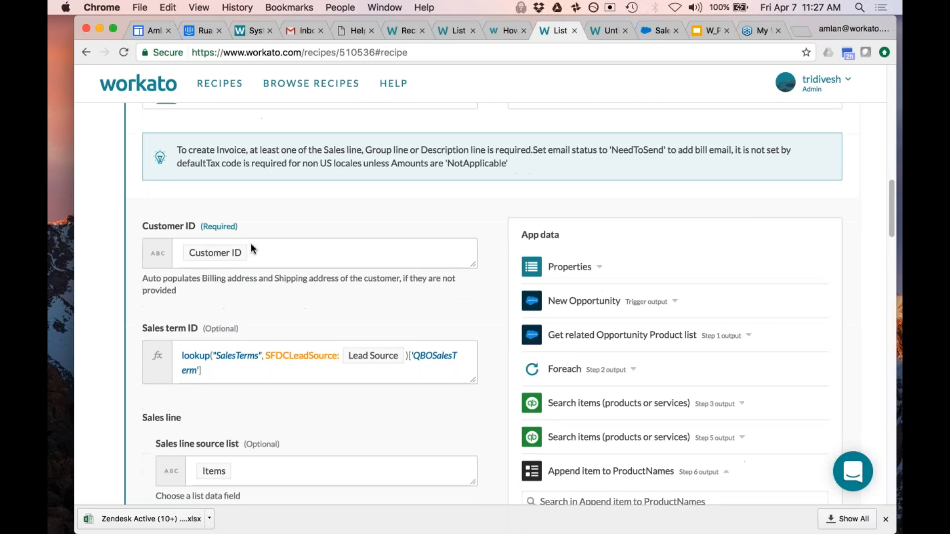
{"action": "scroll", "coordinate": [251, 246], "scroll_direction": "down", "scroll_amount": 6}
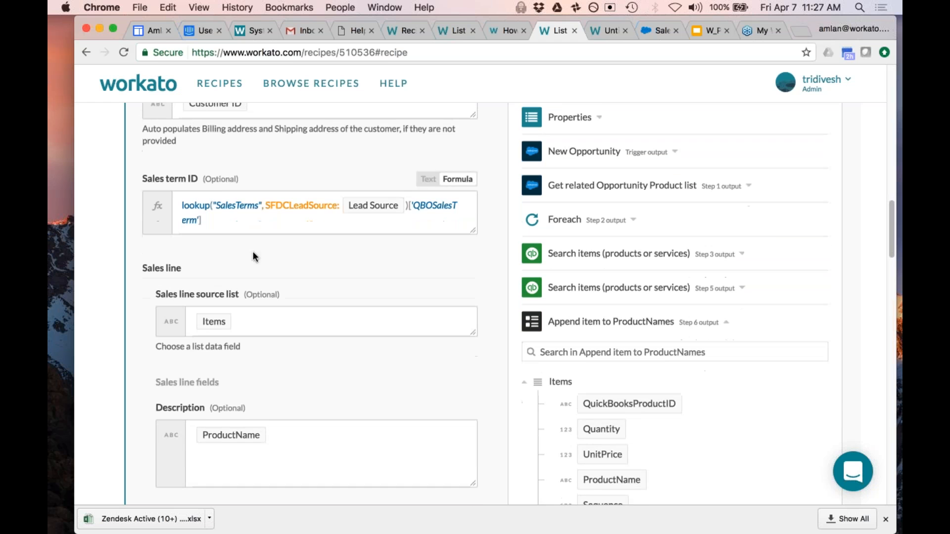
{"action": "scroll", "coordinate": [236, 301], "scroll_direction": "down", "scroll_amount": 2}
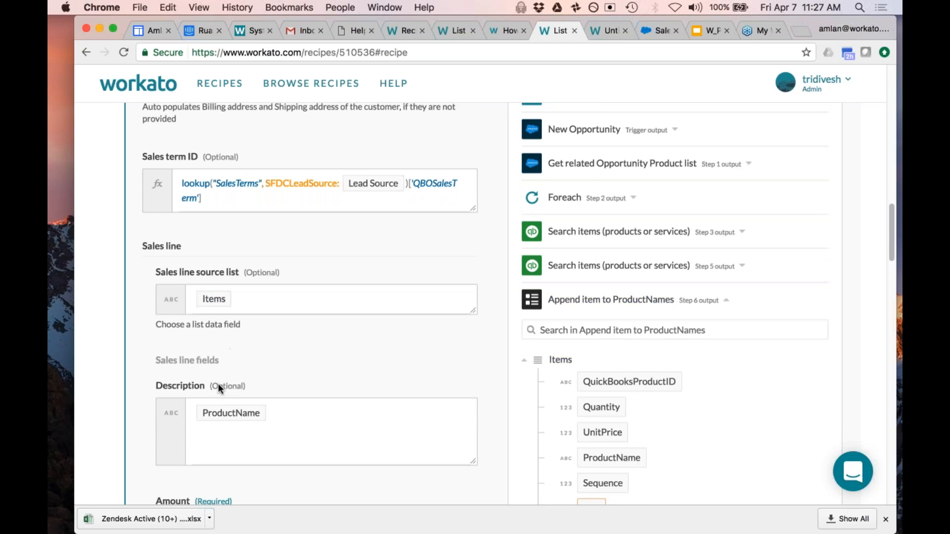
{"action": "scroll", "coordinate": [212, 425], "scroll_direction": "down", "scroll_amount": 3}
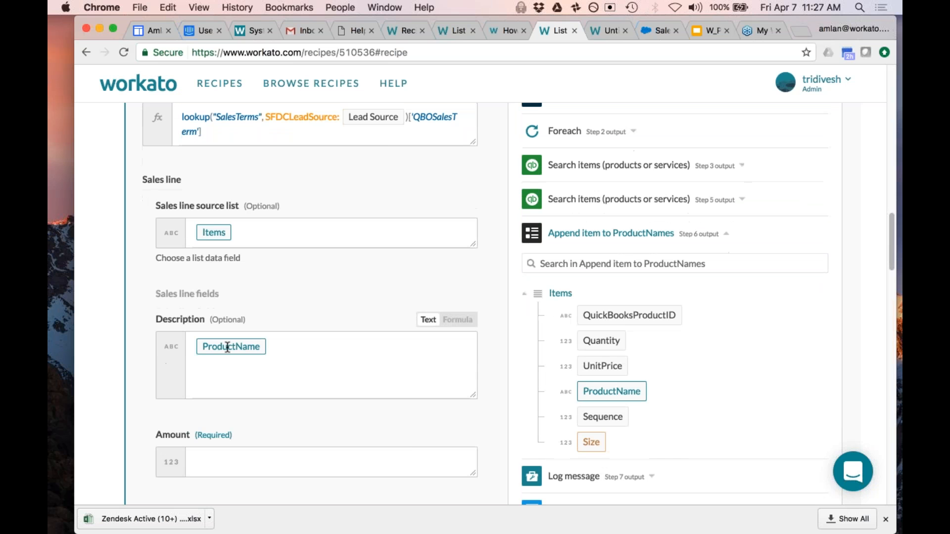
{"action": "mouse_move", "coordinate": [228, 346]}
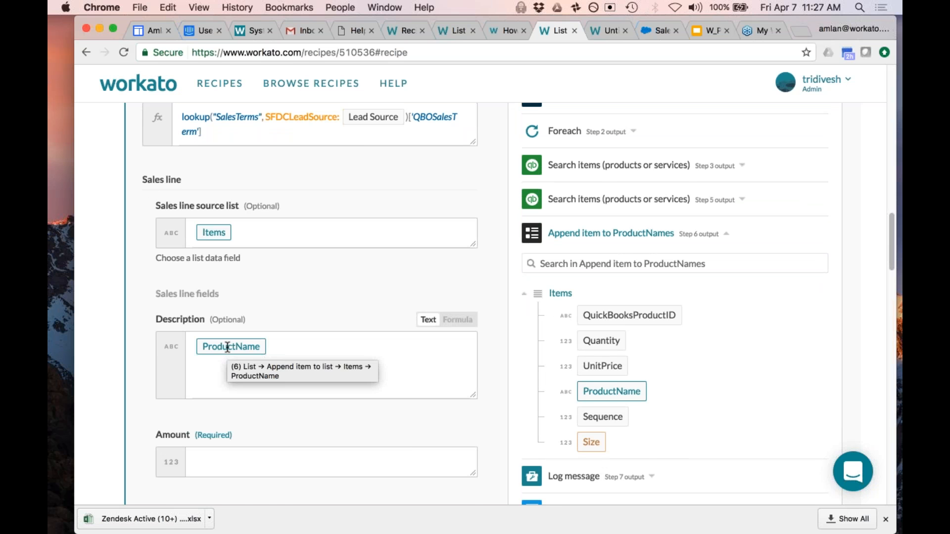
{"action": "scroll", "coordinate": [227, 346], "scroll_direction": "down", "scroll_amount": 3}
{"action": "scroll", "coordinate": [193, 426], "scroll_direction": "down", "scroll_amount": 5}
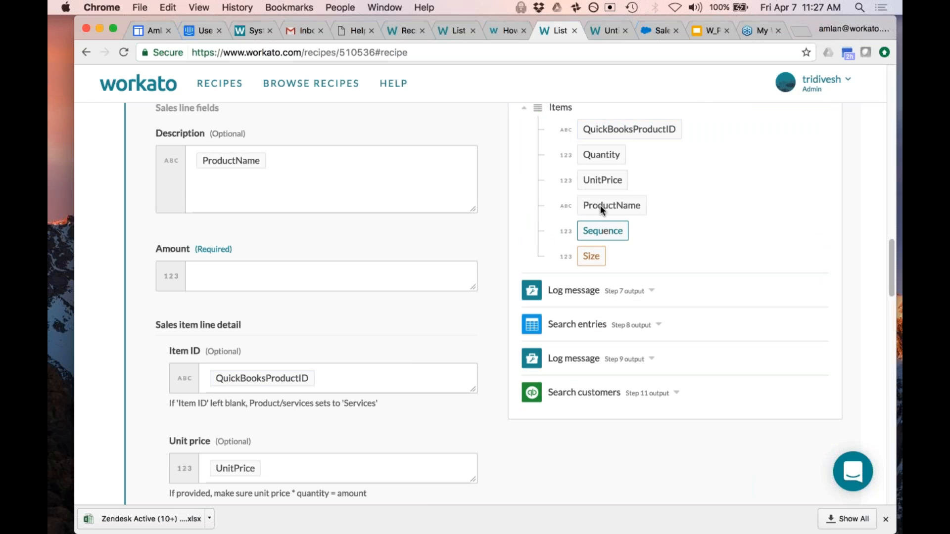
{"action": "scroll", "coordinate": [263, 435], "scroll_direction": "down", "scroll_amount": 1}
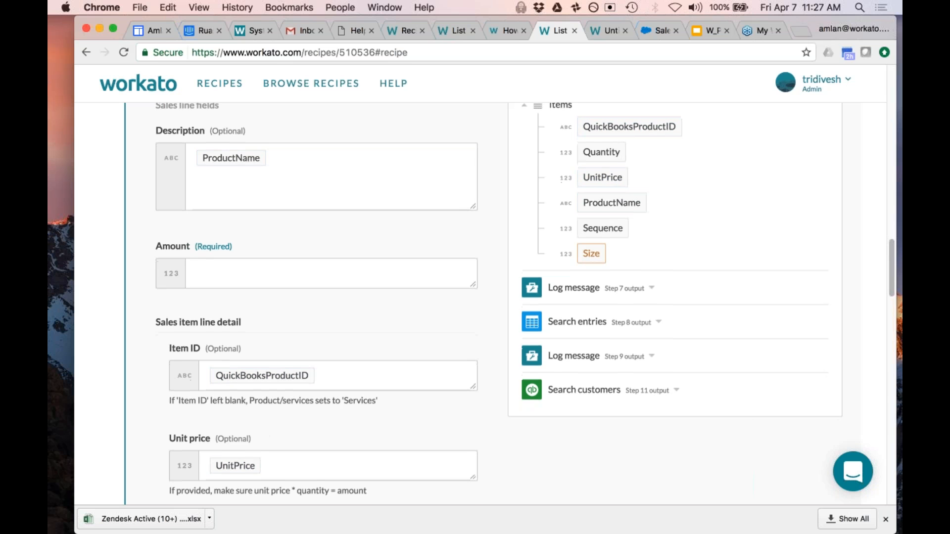
{"action": "scroll", "coordinate": [247, 463], "scroll_direction": "down", "scroll_amount": 2}
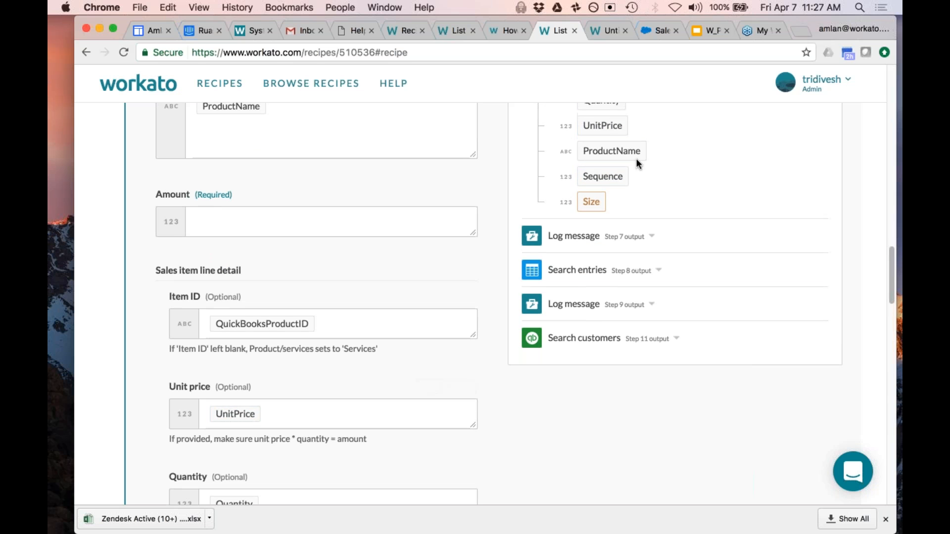
{"action": "scroll", "coordinate": [242, 428], "scroll_direction": "down", "scroll_amount": 3}
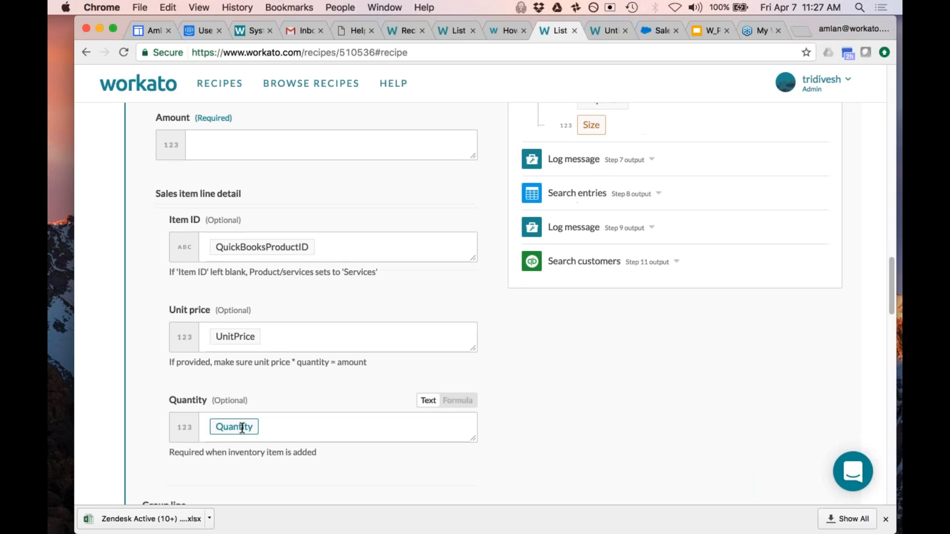
Recheck the invoice form from the Sales line source list through the Description, Amount and sales item line detail fields.
{"action": "scroll", "coordinate": [336, 447], "scroll_direction": "up", "scroll_amount": 5}
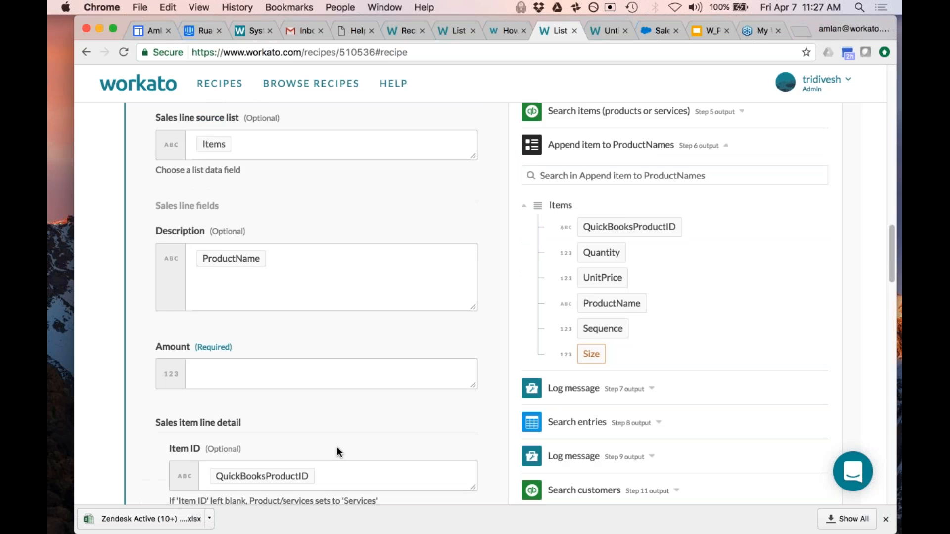
{"action": "scroll", "coordinate": [335, 445], "scroll_direction": "up", "scroll_amount": 8}
{"action": "scroll", "coordinate": [334, 443], "scroll_direction": "up", "scroll_amount": 2}
{"action": "scroll", "coordinate": [296, 375], "scroll_direction": "down", "scroll_amount": 4}
{"action": "scroll", "coordinate": [295, 375], "scroll_direction": "down", "scroll_amount": 7}
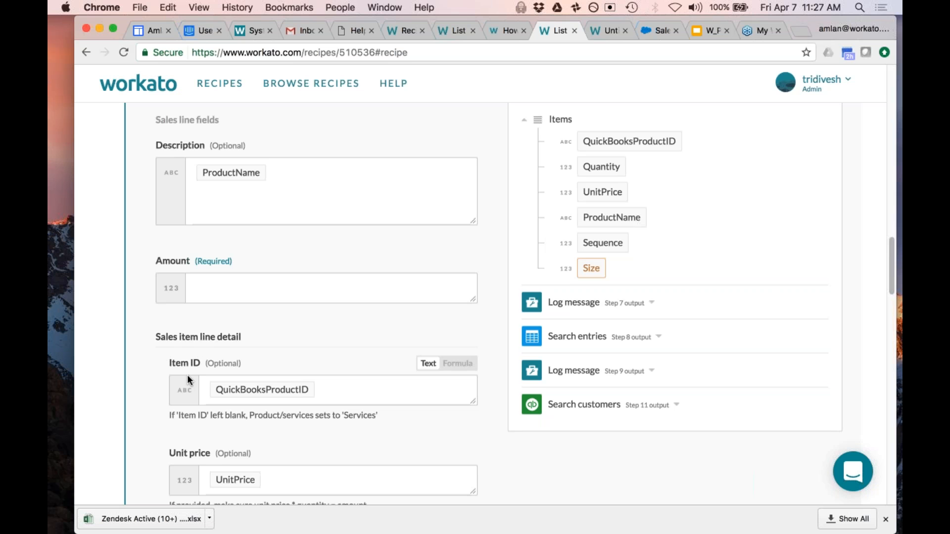
{"action": "scroll", "coordinate": [191, 381], "scroll_direction": "up", "scroll_amount": 2}
{"action": "scroll", "coordinate": [192, 380], "scroll_direction": "down", "scroll_amount": 4}
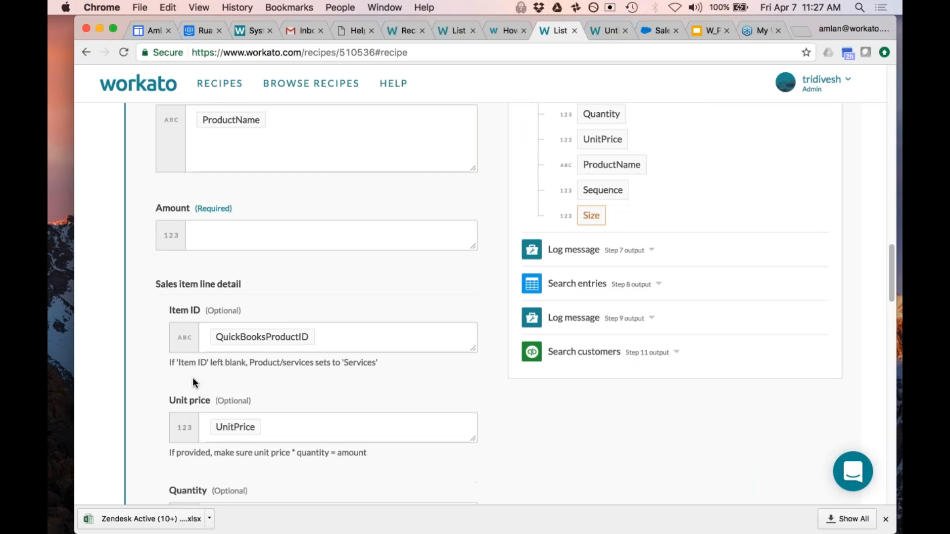
{"action": "scroll", "coordinate": [192, 381], "scroll_direction": "down", "scroll_amount": 2}
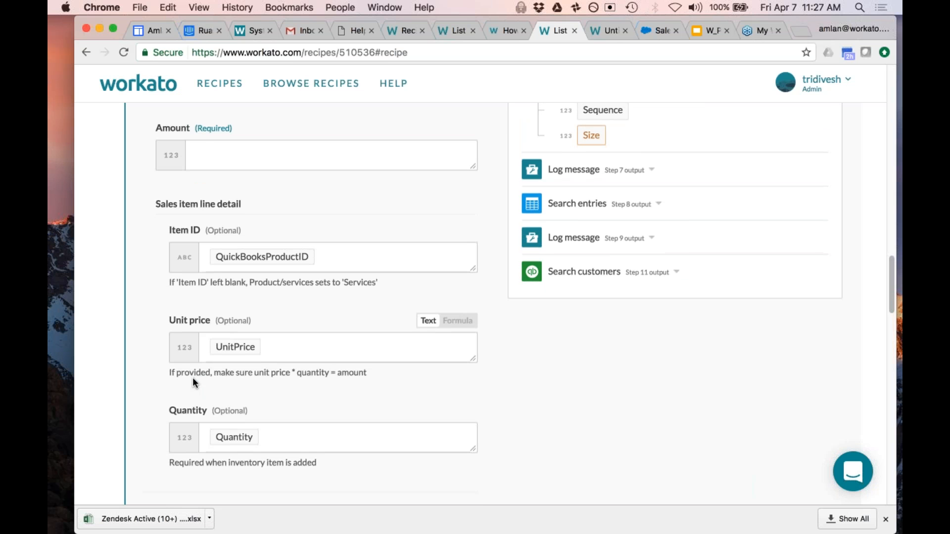
{"action": "scroll", "coordinate": [192, 378], "scroll_direction": "down", "scroll_amount": 1}
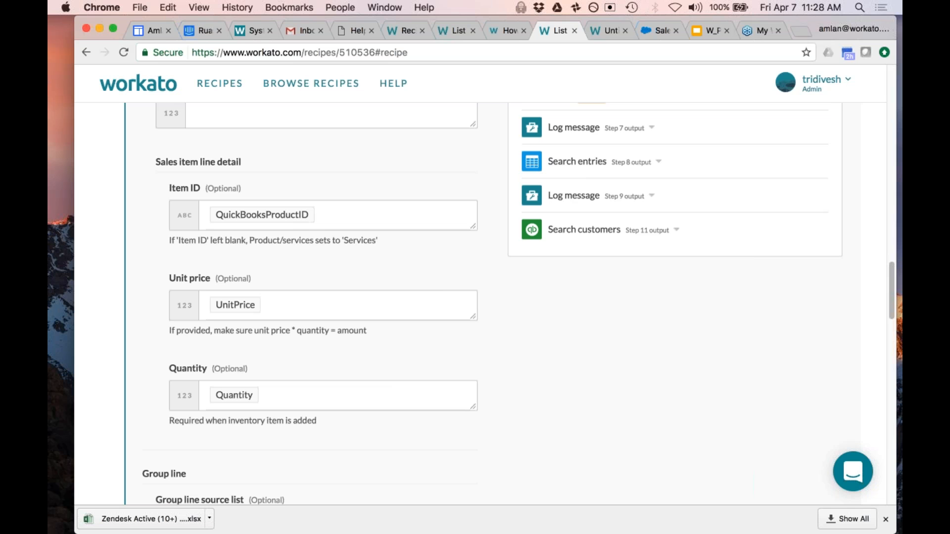
Collapse the ProductNames output and expand the step 1 Get related Opportunity Product list output to view its Opportunity Product fields.
{"action": "scroll", "coordinate": [562, 159], "scroll_direction": "up", "scroll_amount": 7}
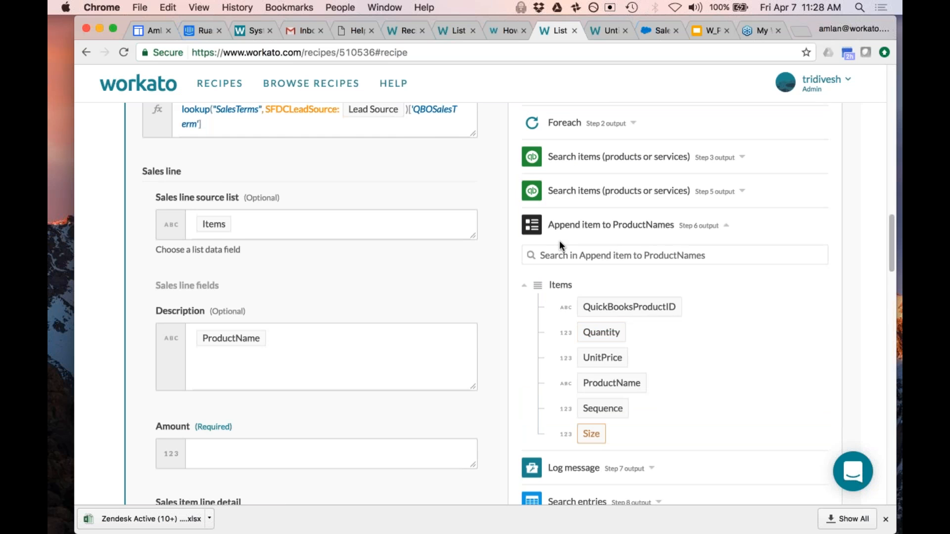
{"action": "left_click", "coordinate": [560, 227]}
{"action": "scroll", "coordinate": [559, 228], "scroll_direction": "up", "scroll_amount": 3}
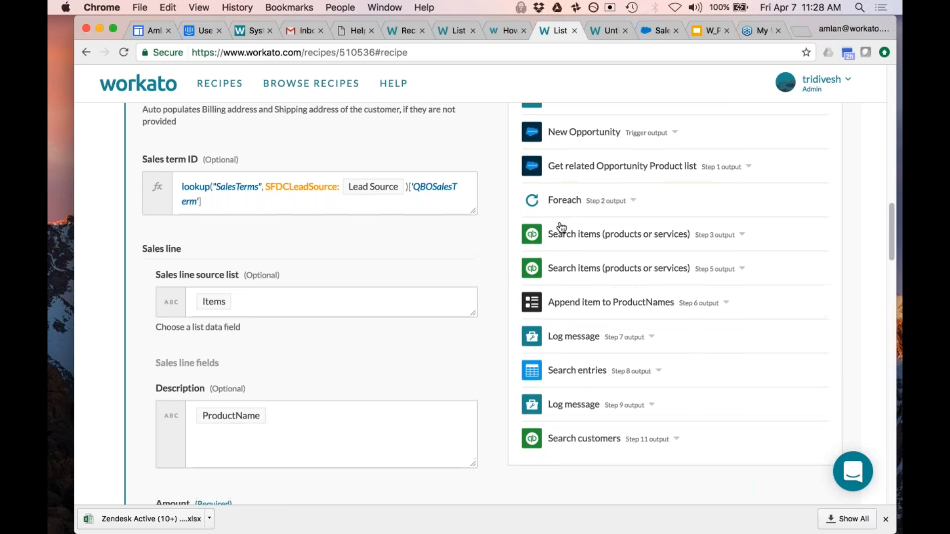
{"action": "left_click", "coordinate": [573, 246]}
{"action": "left_click", "coordinate": [573, 246]}
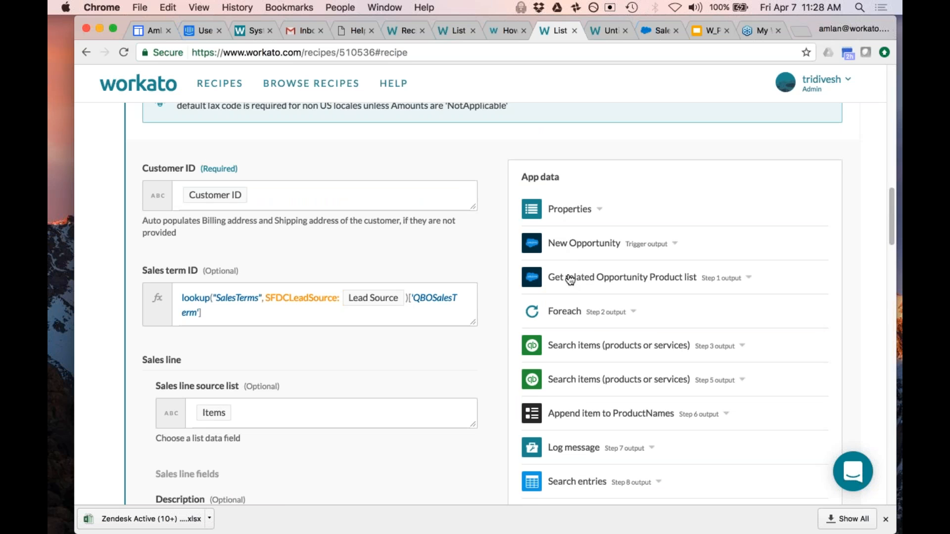
{"action": "left_click", "coordinate": [570, 279]}
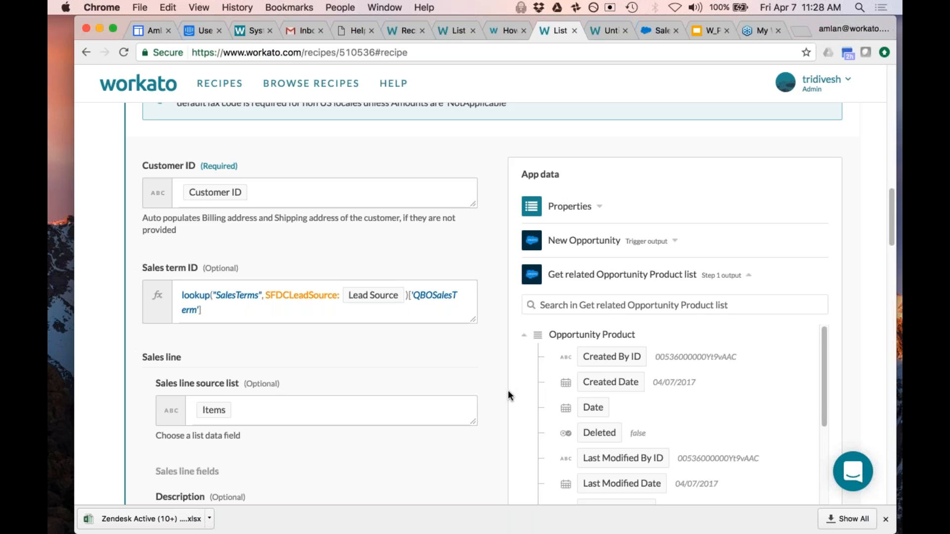
Return to the header of the step 12 Create invoice action and collapse its configuration.
{"action": "scroll", "coordinate": [507, 391], "scroll_direction": "down", "scroll_amount": 1}
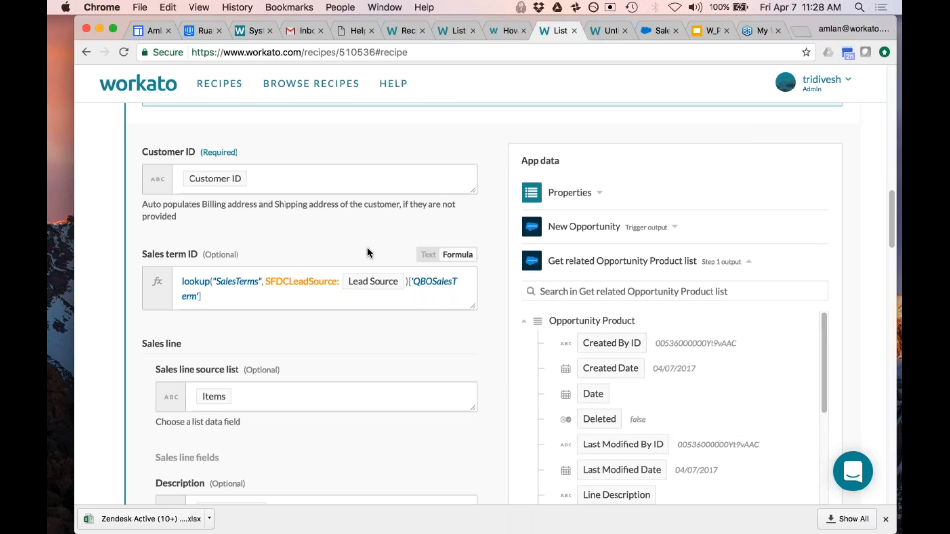
{"action": "scroll", "coordinate": [366, 248], "scroll_direction": "up", "scroll_amount": 4}
{"action": "scroll", "coordinate": [364, 246], "scroll_direction": "up", "scroll_amount": 3}
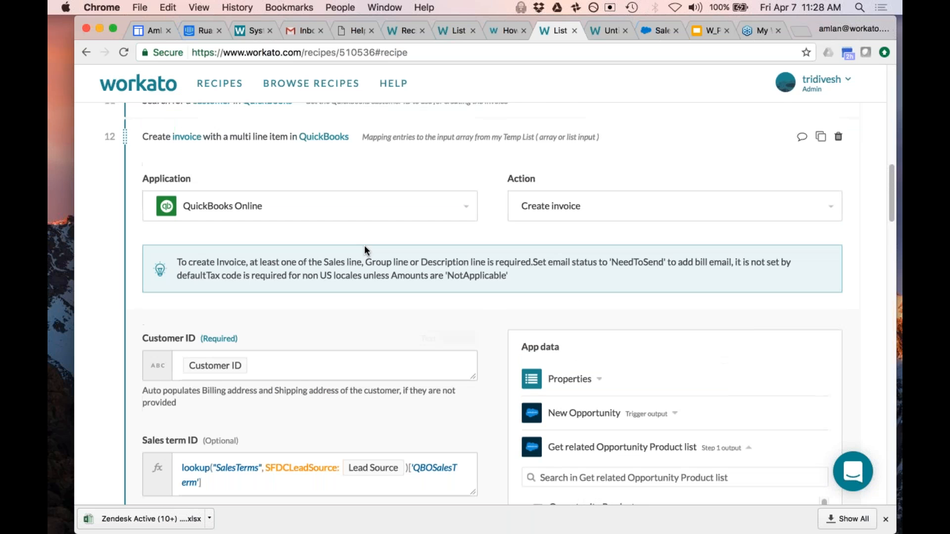
{"action": "left_click", "coordinate": [263, 138]}
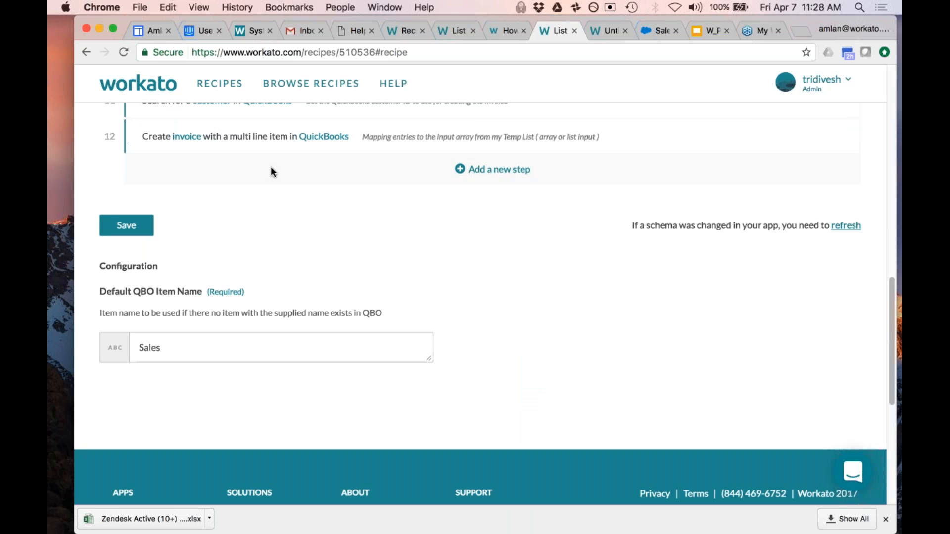
Expand the step 9 Log message action, examine its Message formula that joins the product names from Items, and collapse the action.
{"action": "scroll", "coordinate": [262, 179], "scroll_direction": "up", "scroll_amount": 3}
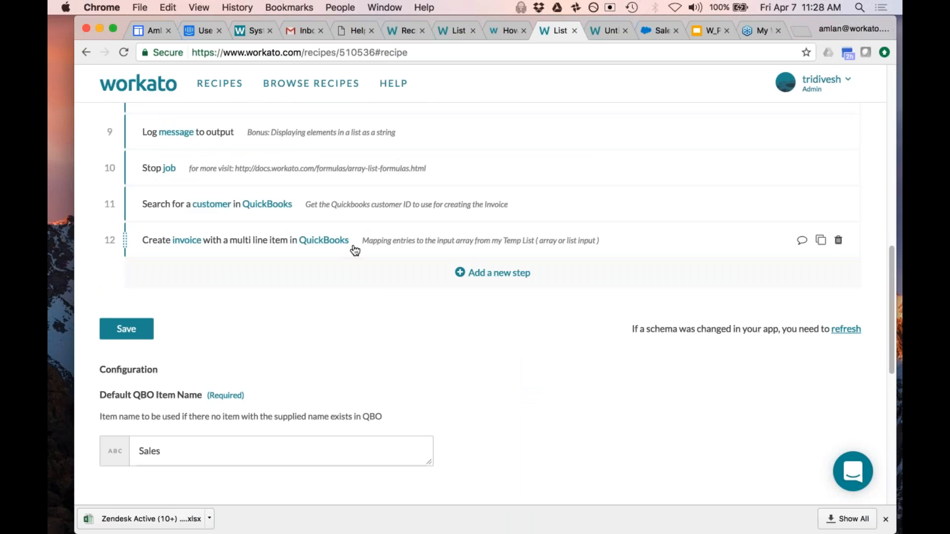
{"action": "scroll", "coordinate": [262, 240], "scroll_direction": "up", "scroll_amount": 1}
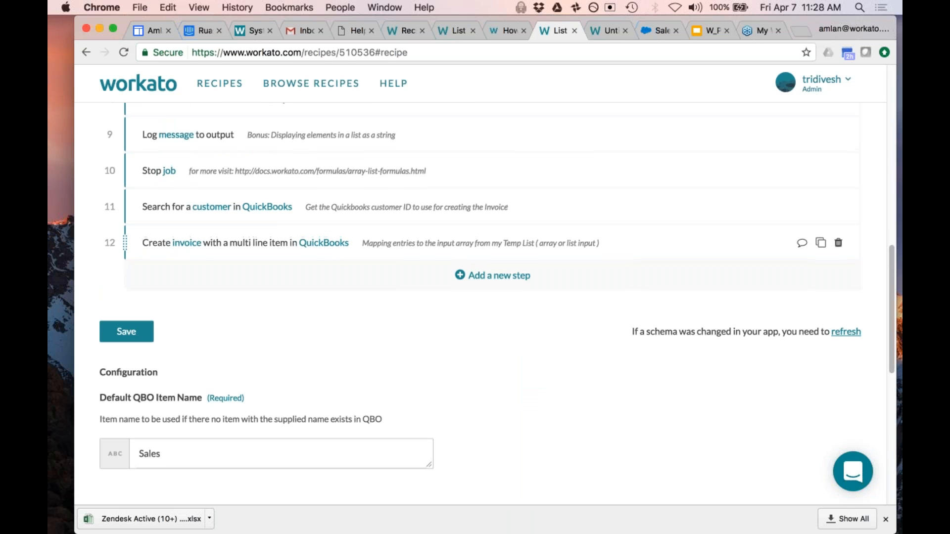
{"action": "scroll", "coordinate": [196, 248], "scroll_direction": "up", "scroll_amount": 2}
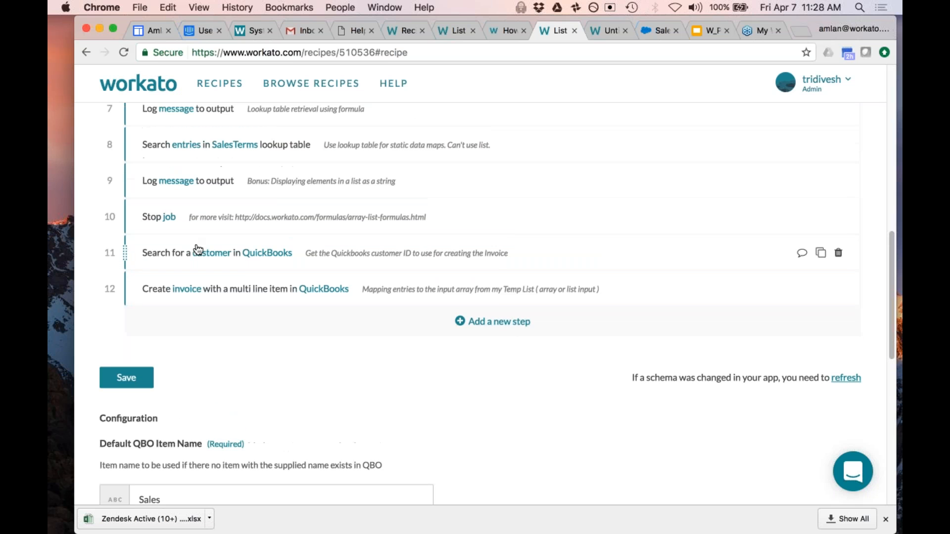
{"action": "scroll", "coordinate": [192, 228], "scroll_direction": "up", "scroll_amount": 1}
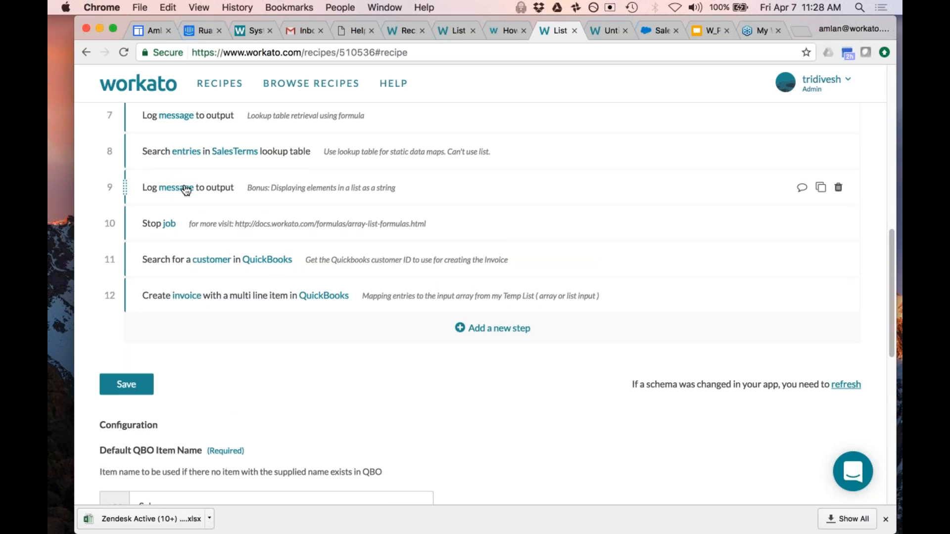
{"action": "left_click", "coordinate": [186, 191]}
{"action": "scroll", "coordinate": [222, 482], "scroll_direction": "down", "scroll_amount": 1}
{"action": "scroll", "coordinate": [222, 481], "scroll_direction": "down", "scroll_amount": 2}
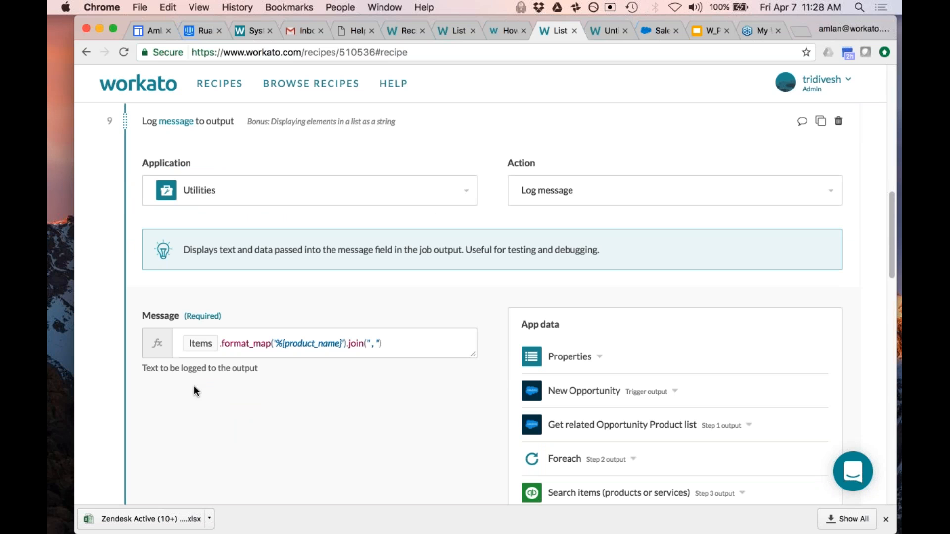
{"action": "left_click", "coordinate": [203, 346]}
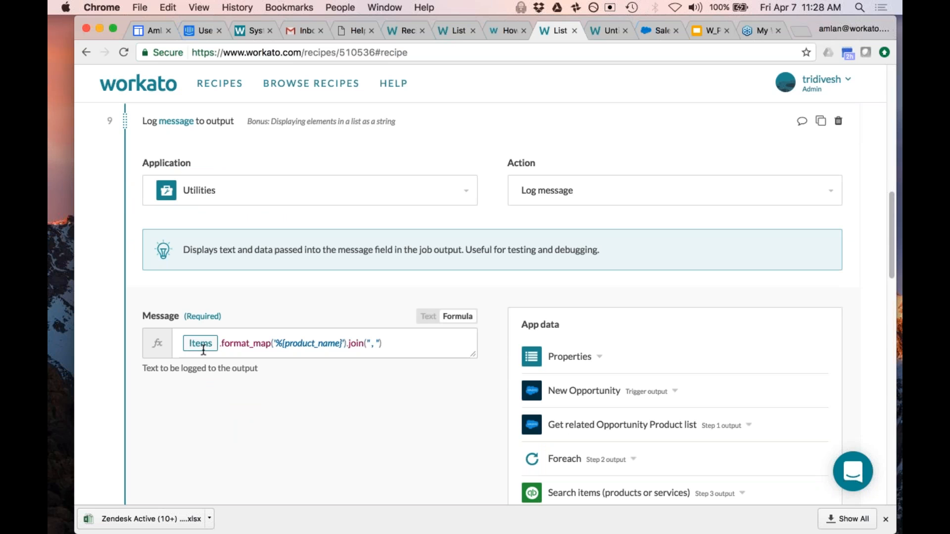
{"action": "scroll", "coordinate": [216, 345], "scroll_direction": "down", "scroll_amount": 1}
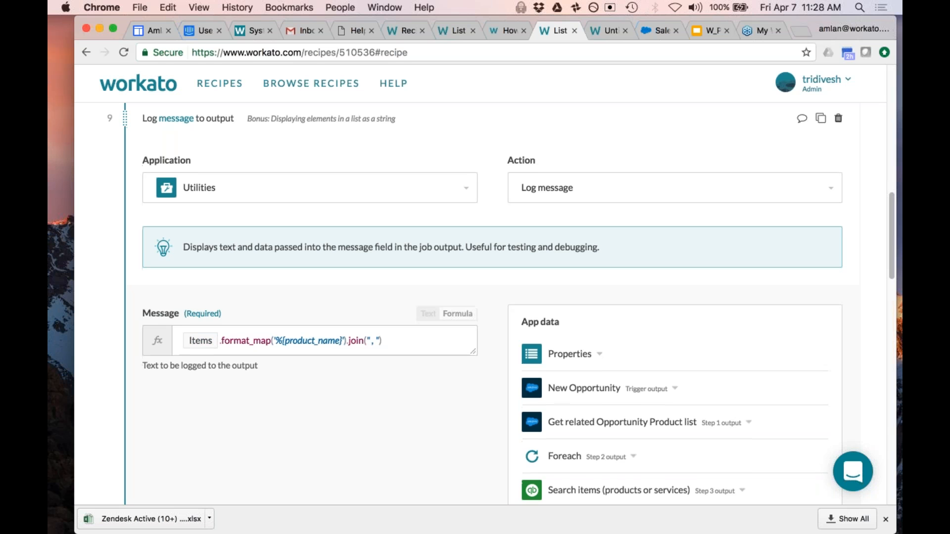
{"action": "scroll", "coordinate": [218, 342], "scroll_direction": "down", "scroll_amount": 3}
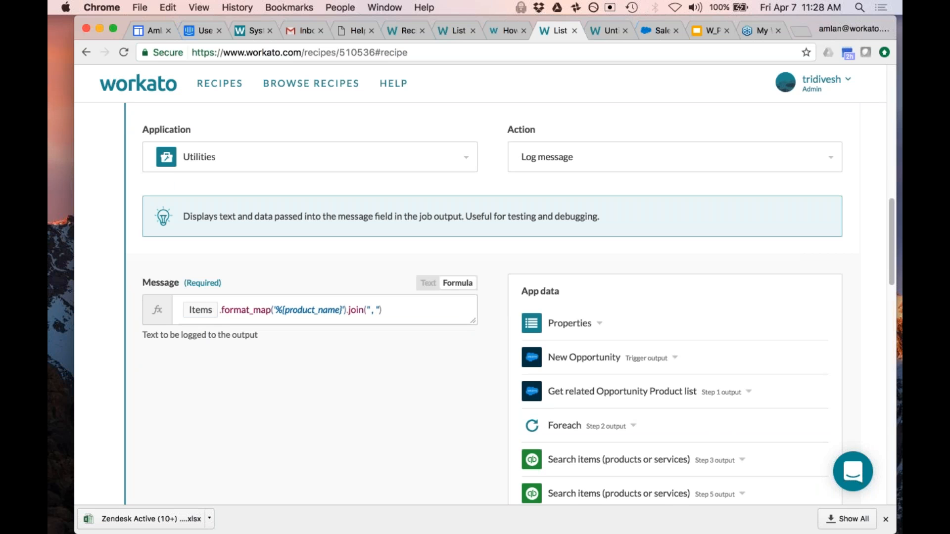
{"action": "scroll", "coordinate": [322, 356], "scroll_direction": "up", "scroll_amount": 3}
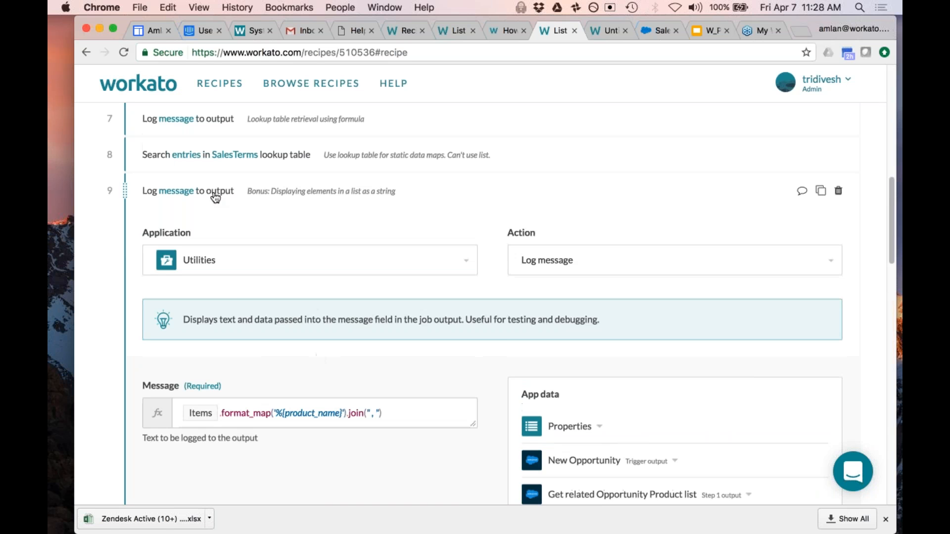
{"action": "left_click", "coordinate": [214, 195]}
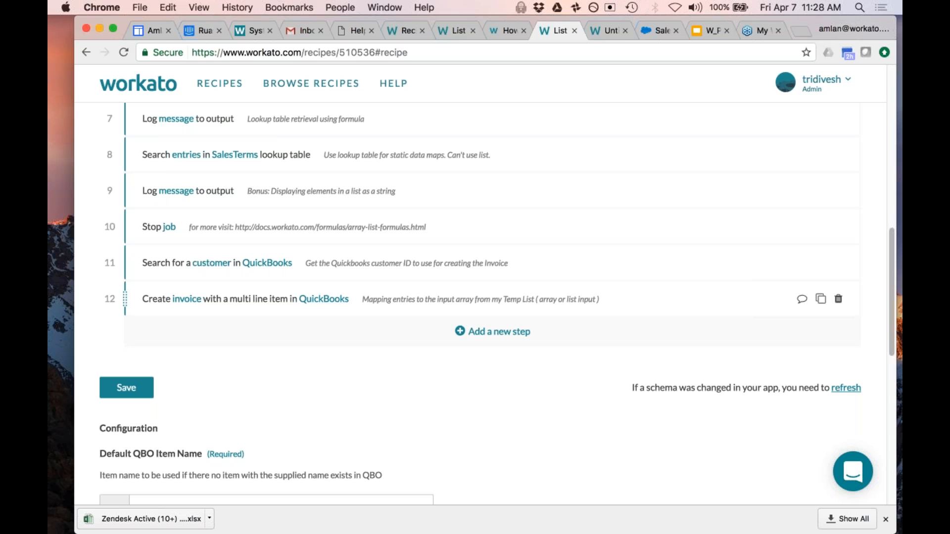
Check the SalesTerms lookup table, return to the List Demo recipe and show its jobs.
{"action": "left_click", "coordinate": [600, 30]}
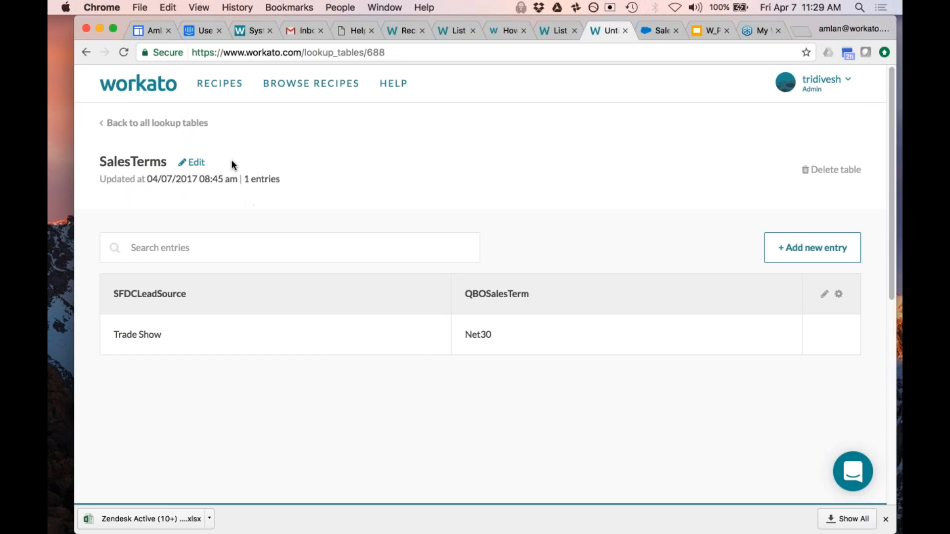
{"action": "left_click", "coordinate": [549, 31]}
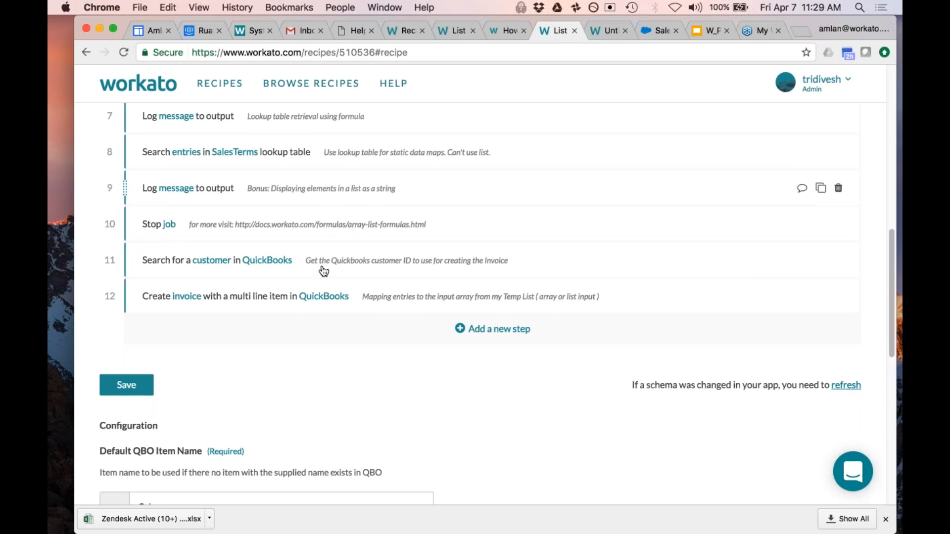
{"action": "scroll", "coordinate": [323, 271], "scroll_direction": "up", "scroll_amount": 10}
{"action": "right_click", "coordinate": [269, 248]}
{"action": "left_click", "coordinate": [278, 243]}
{"action": "left_click", "coordinate": [274, 246]}
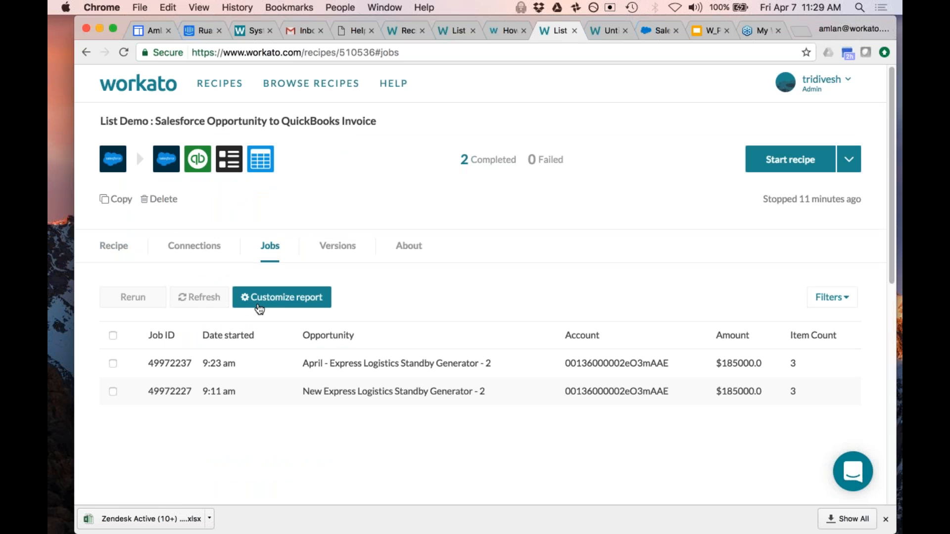
Open the job report for "April - Express Logistics Standby Generator - 2", view the New Opportunity trigger's input and output, and collapse the trigger.
{"action": "scroll", "coordinate": [259, 309], "scroll_direction": "down", "scroll_amount": 2}
{"action": "left_click", "coordinate": [213, 319]}
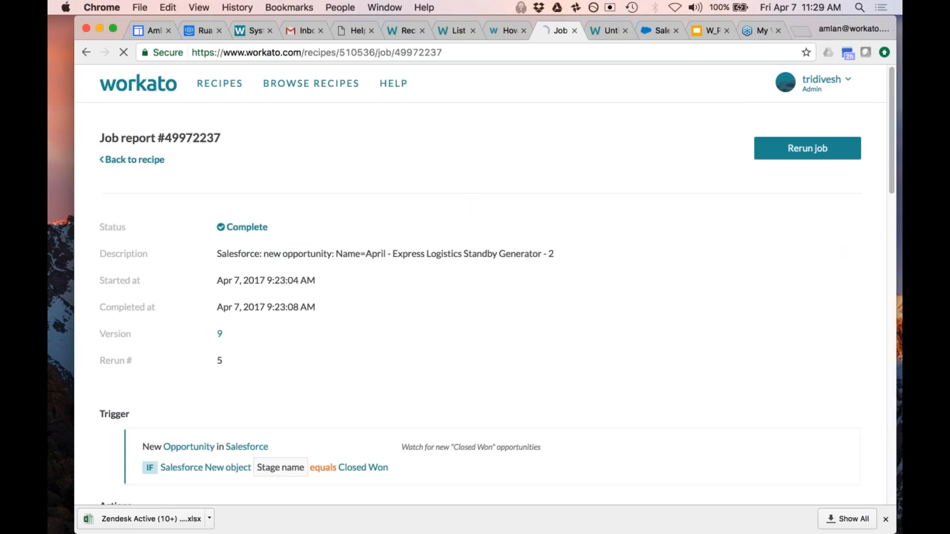
{"action": "scroll", "coordinate": [200, 322], "scroll_direction": "down", "scroll_amount": 5}
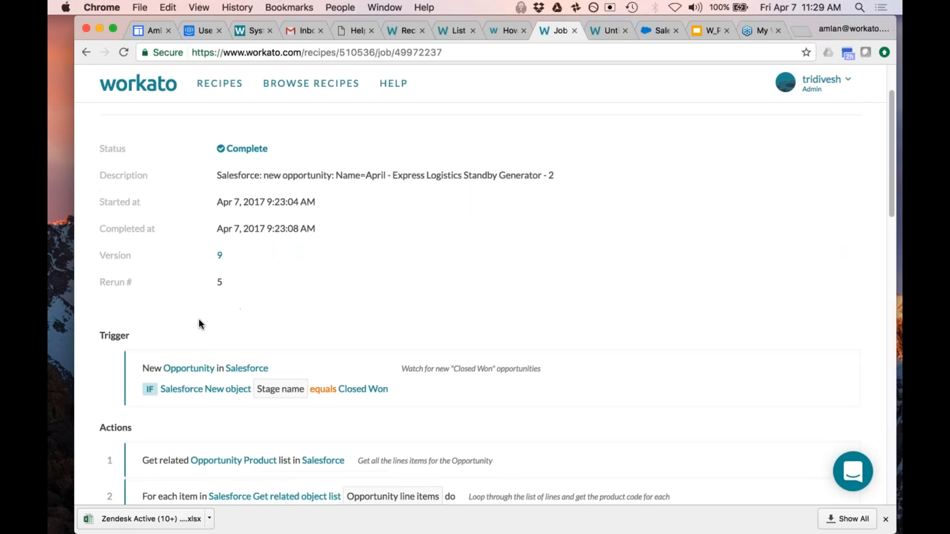
{"action": "scroll", "coordinate": [475, 297], "scroll_direction": "down", "scroll_amount": 2}
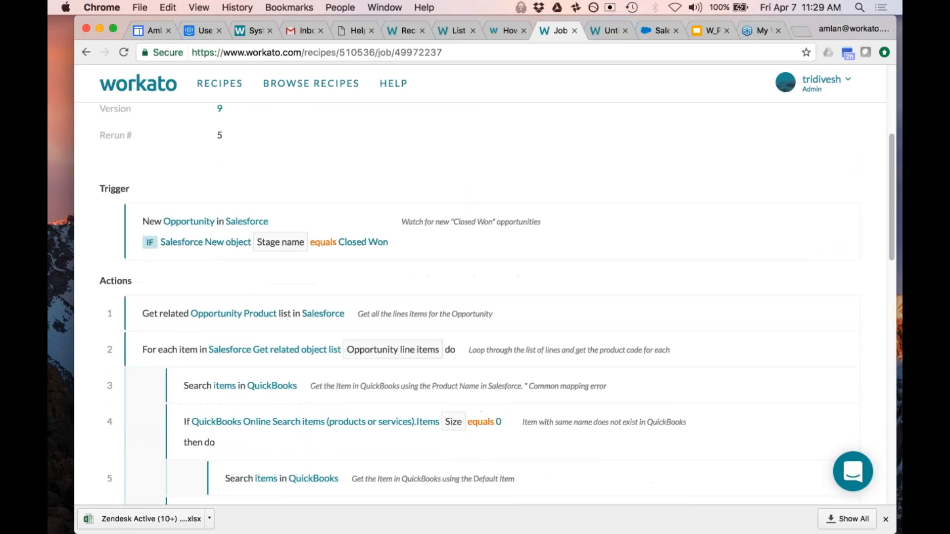
{"action": "scroll", "coordinate": [218, 269], "scroll_direction": "up", "scroll_amount": 1}
{"action": "left_click", "coordinate": [218, 269]}
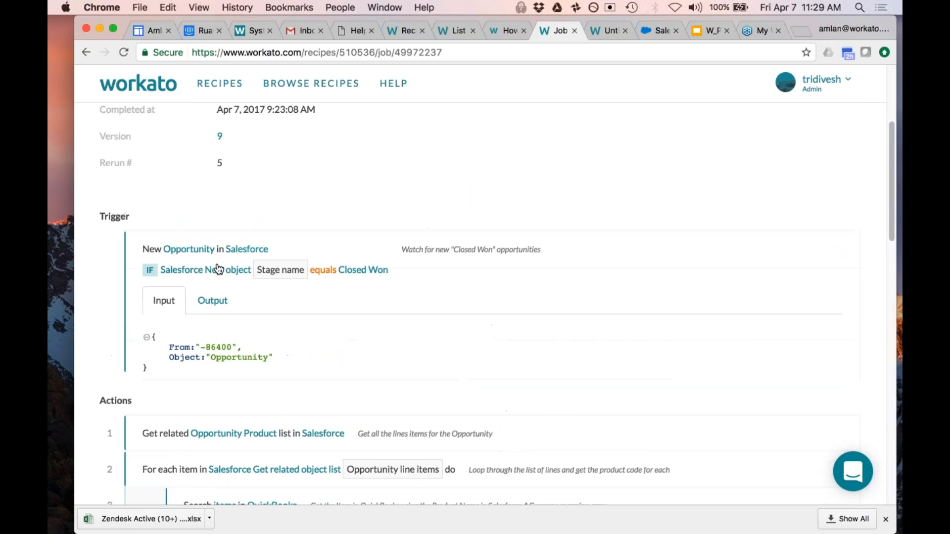
{"action": "left_click", "coordinate": [207, 301]}
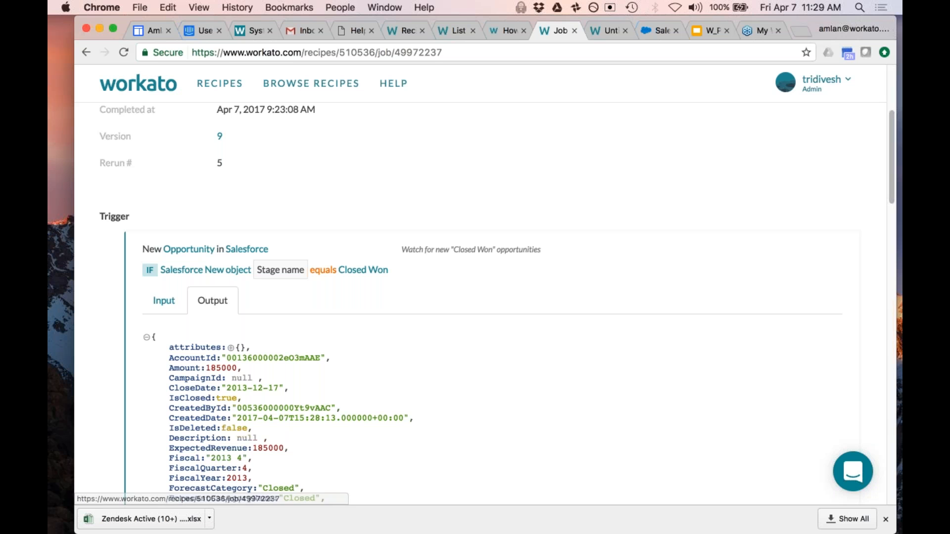
{"action": "left_click", "coordinate": [195, 250]}
Expand the step 1 Get related Opportunity Product list output, inspect the first entry in OpportunityLineItems, and collapse the step.
{"action": "scroll", "coordinate": [195, 250], "scroll_direction": "down", "scroll_amount": 1}
{"action": "left_click", "coordinate": [213, 319]}
{"action": "scroll", "coordinate": [213, 320], "scroll_direction": "down", "scroll_amount": 2}
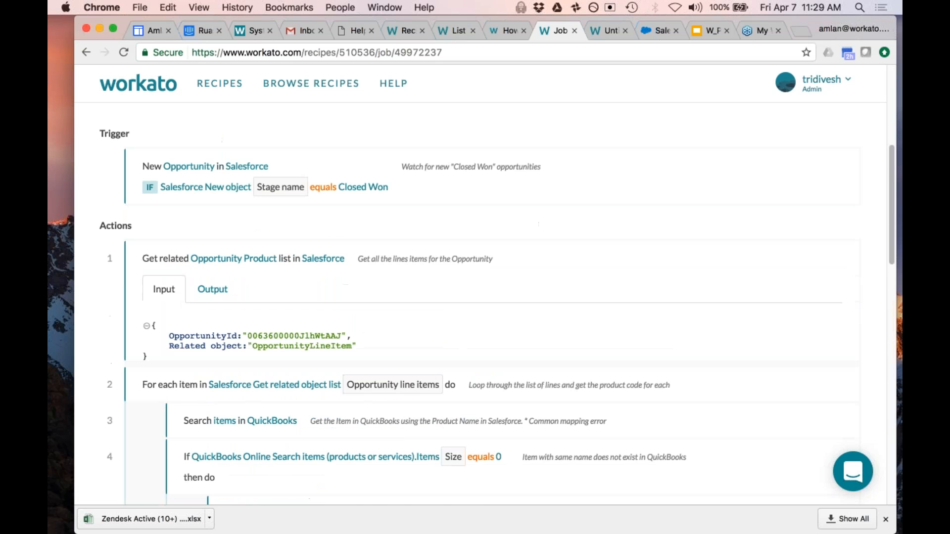
{"action": "left_click", "coordinate": [211, 289]}
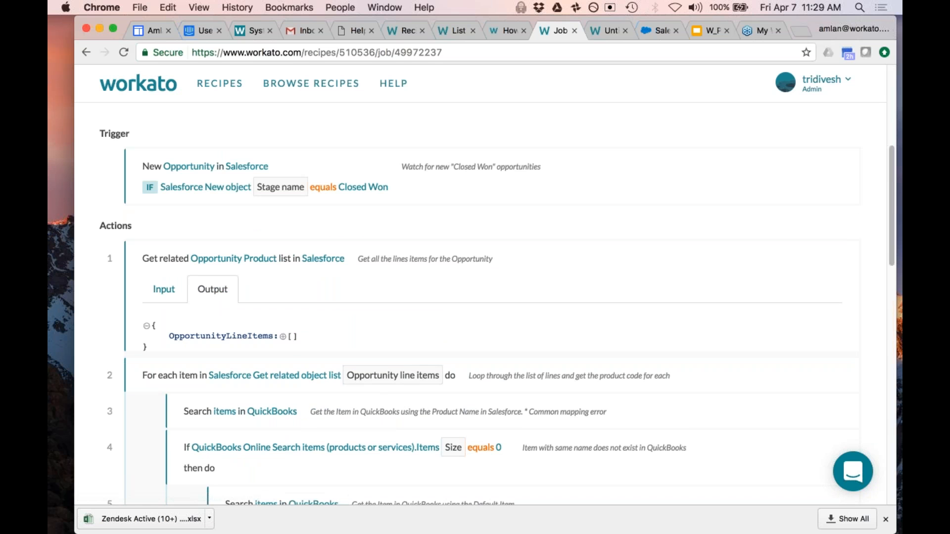
{"action": "left_click", "coordinate": [283, 337]}
{"action": "left_click", "coordinate": [200, 347]}
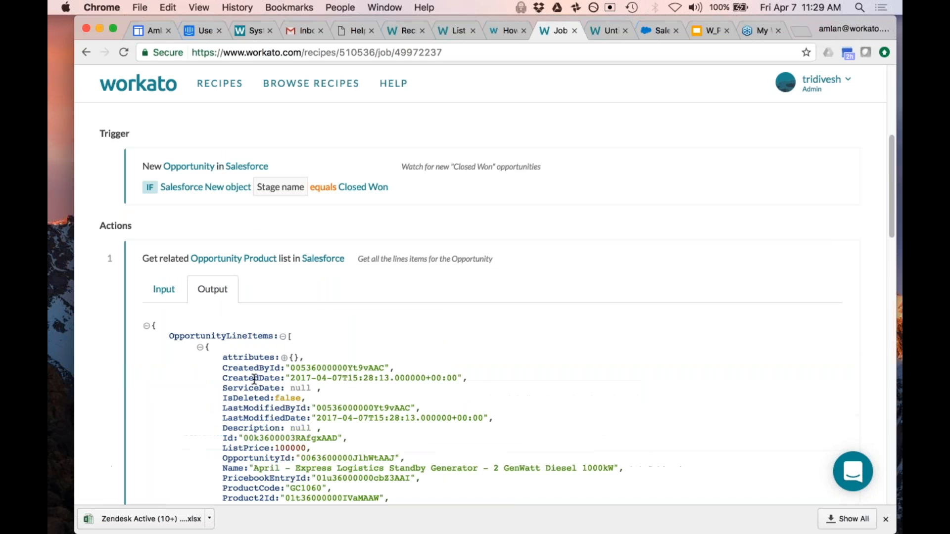
{"action": "left_click", "coordinate": [200, 347]}
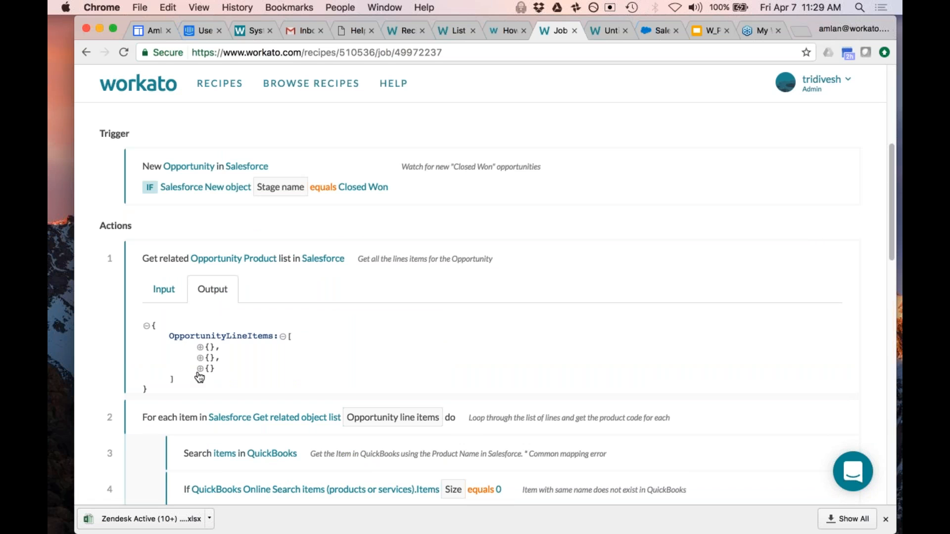
{"action": "left_click", "coordinate": [160, 261]}
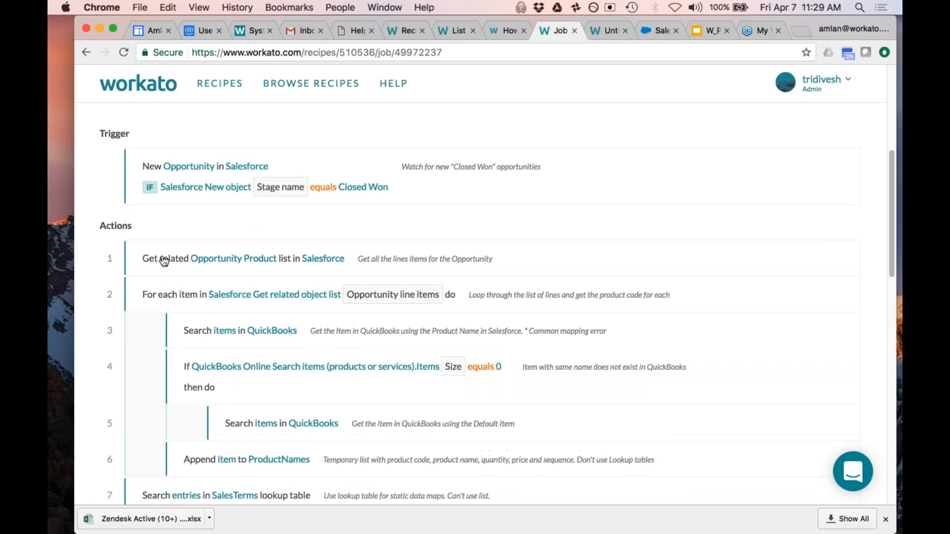
View the input and output of the step 2 For each loop, inspect its current item's fields, and collapse the step.
{"action": "left_click", "coordinate": [204, 299]}
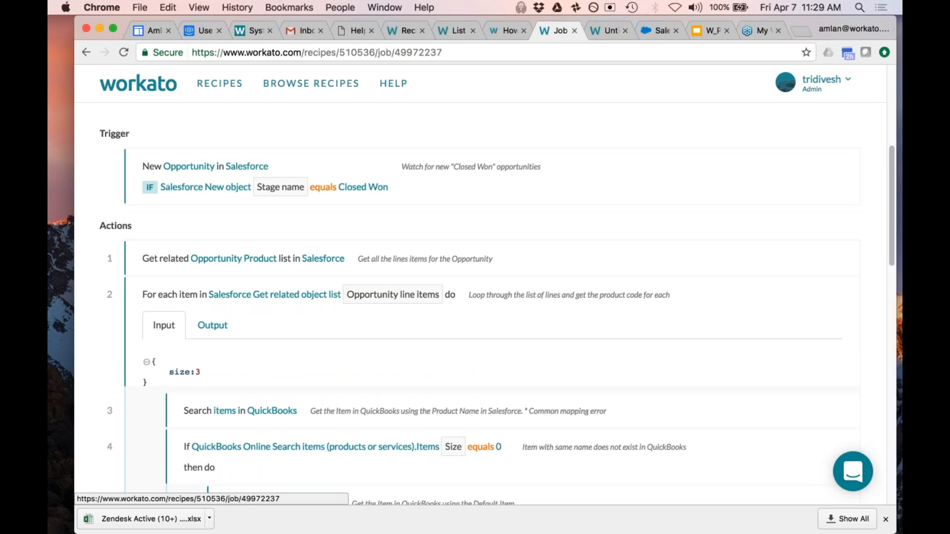
{"action": "left_click", "coordinate": [218, 326]}
{"action": "left_click", "coordinate": [199, 383]}
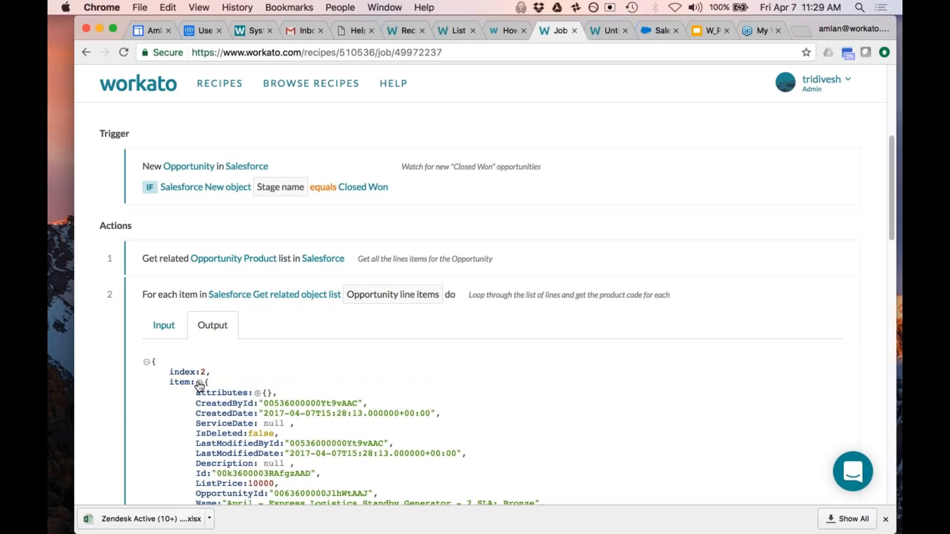
{"action": "left_click", "coordinate": [199, 384]}
{"action": "left_click", "coordinate": [172, 298]}
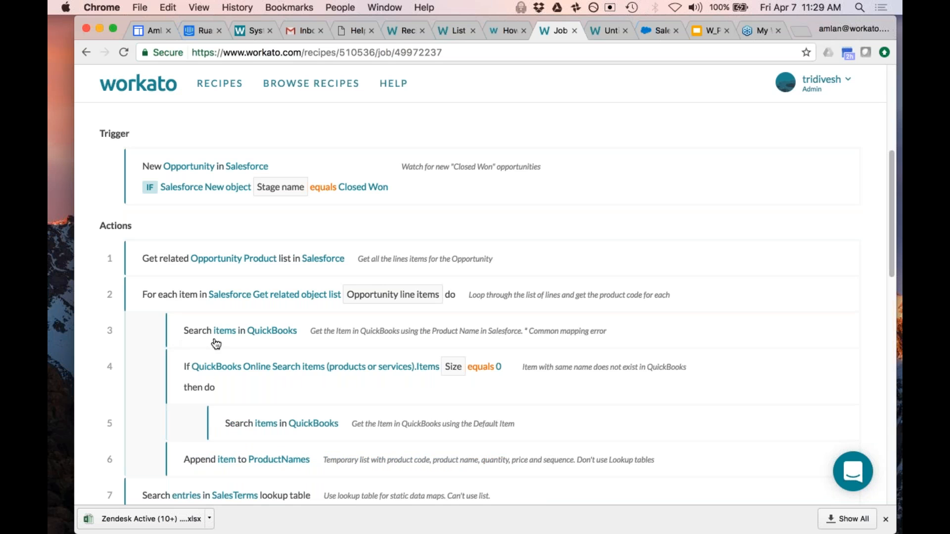
Compare the input and output of the step 3 Search items in QuickBooks action, and collapse the step.
{"action": "left_click", "coordinate": [242, 337]}
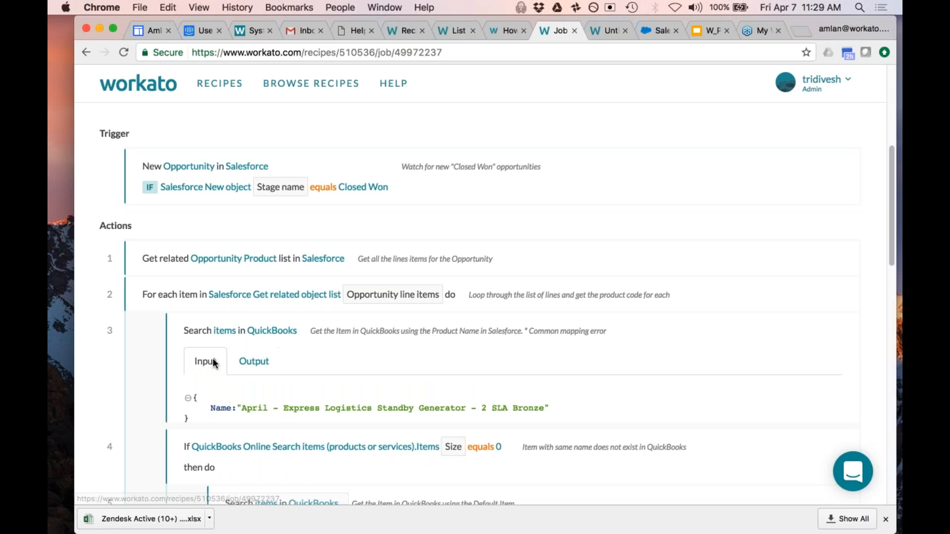
{"action": "left_click", "coordinate": [253, 362]}
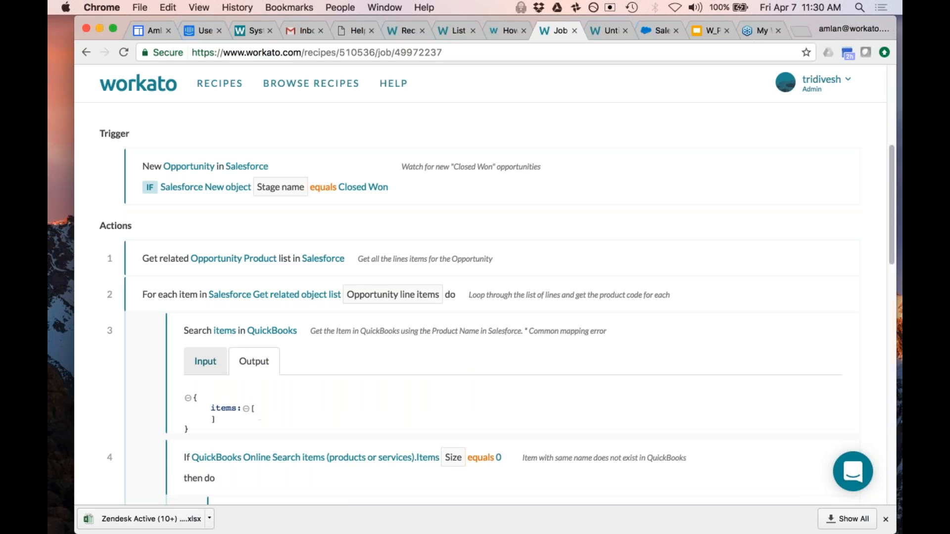
{"action": "left_click", "coordinate": [213, 333]}
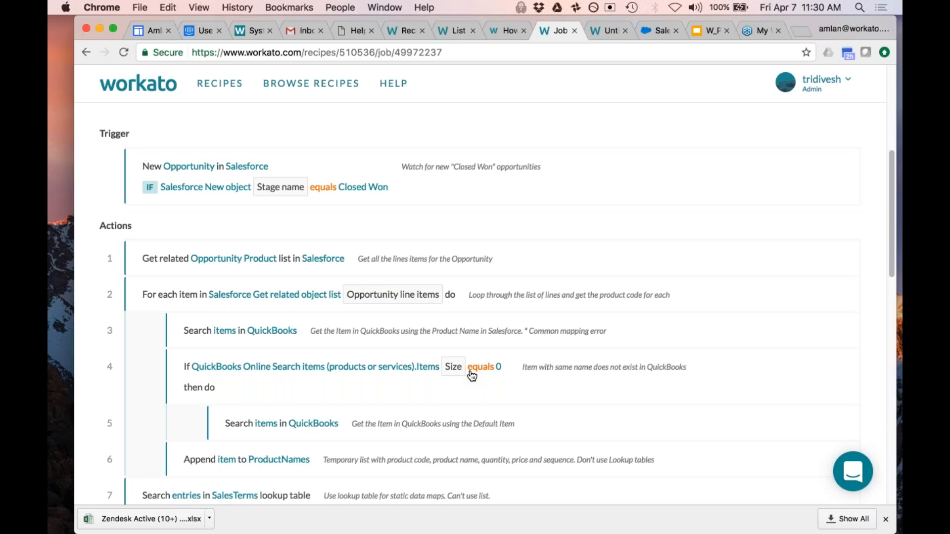
View the input of the step 5 default item search in QuickBooks and expand the items list in its output.
{"action": "left_click", "coordinate": [259, 426]}
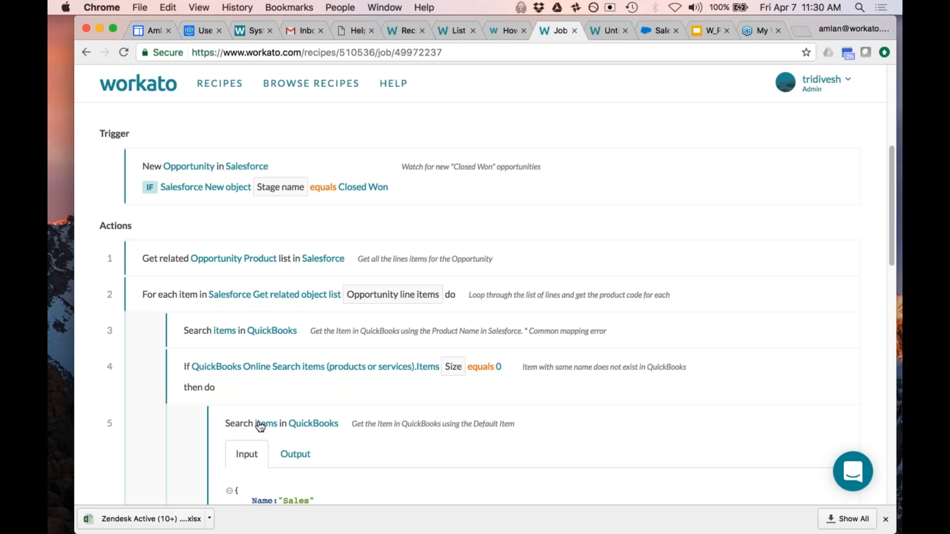
{"action": "scroll", "coordinate": [186, 435], "scroll_direction": "down", "scroll_amount": 3}
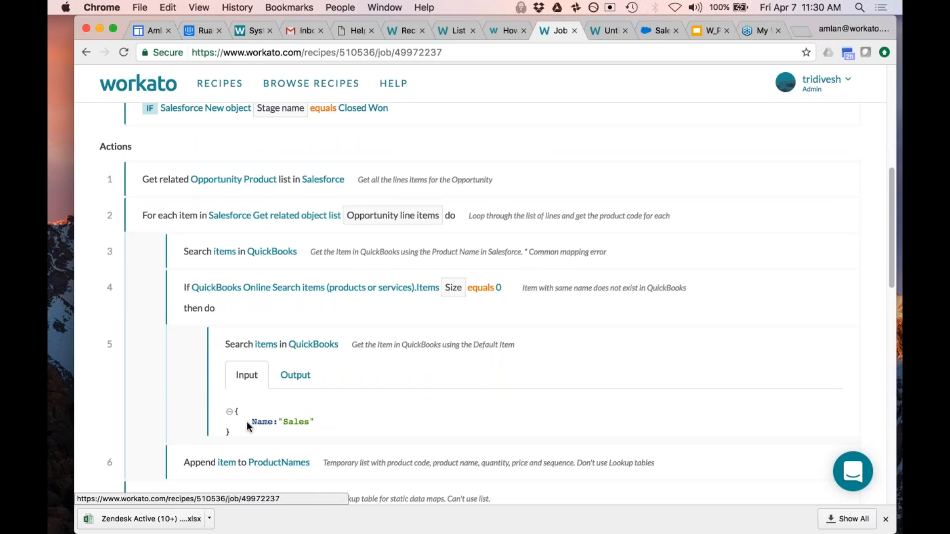
{"action": "left_click", "coordinate": [291, 375]}
{"action": "left_click", "coordinate": [288, 422]}
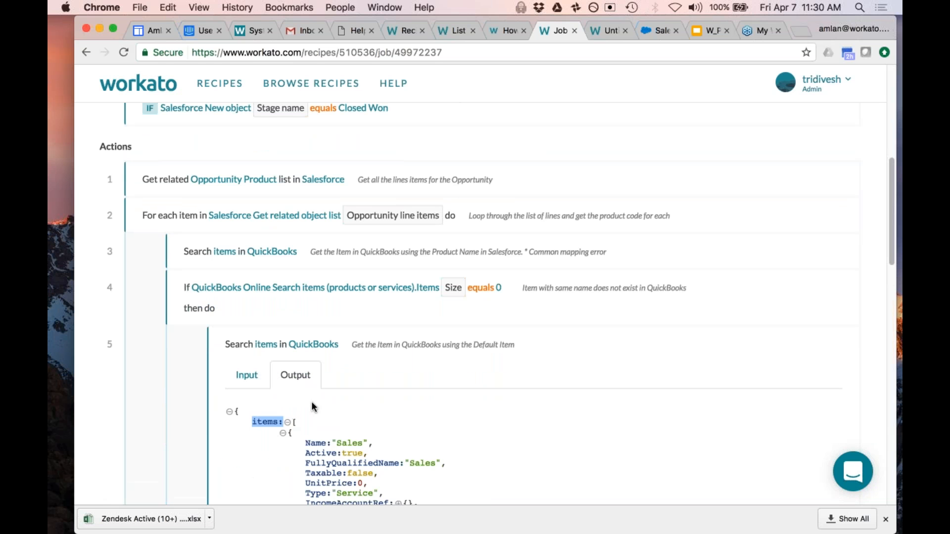
Collapse the item entry in the step 5 output and expand list_items in the step 6 Append item to ProductNames output.
{"action": "scroll", "coordinate": [285, 369], "scroll_direction": "down", "scroll_amount": 2}
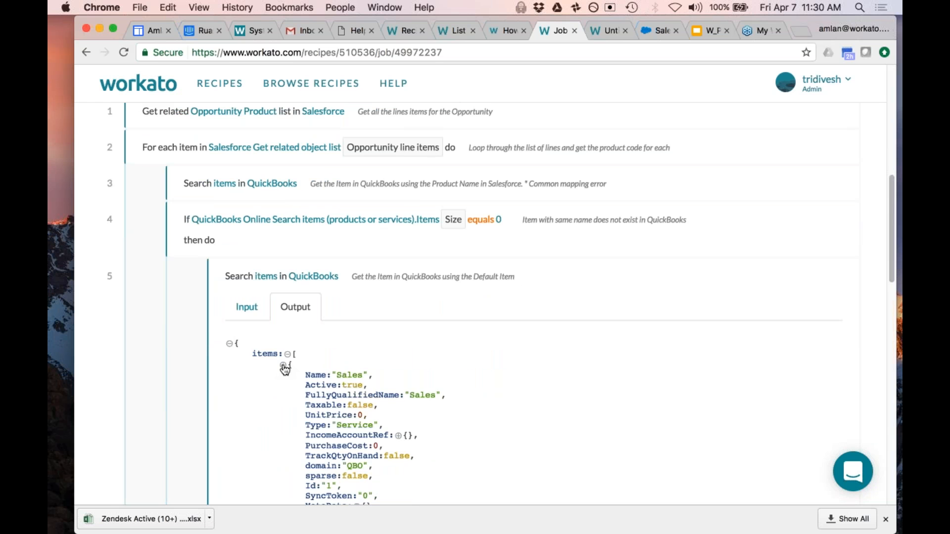
{"action": "left_click", "coordinate": [284, 366]}
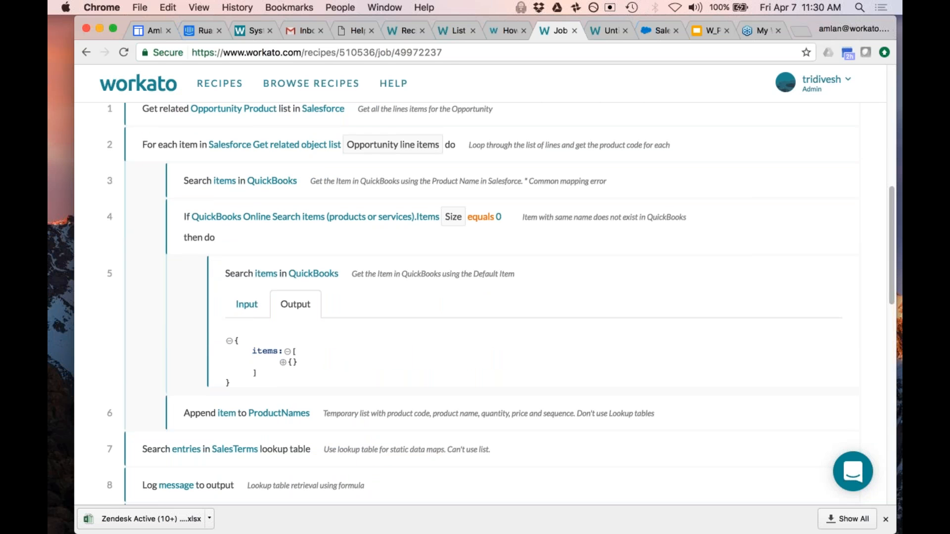
{"action": "scroll", "coordinate": [179, 322], "scroll_direction": "down", "scroll_amount": 4}
{"action": "left_click", "coordinate": [202, 318]}
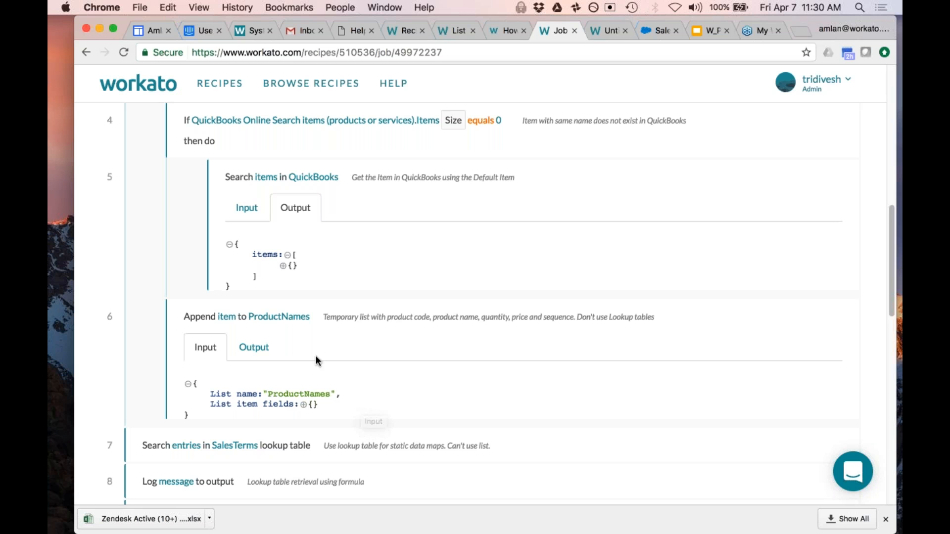
{"action": "left_click", "coordinate": [254, 348]}
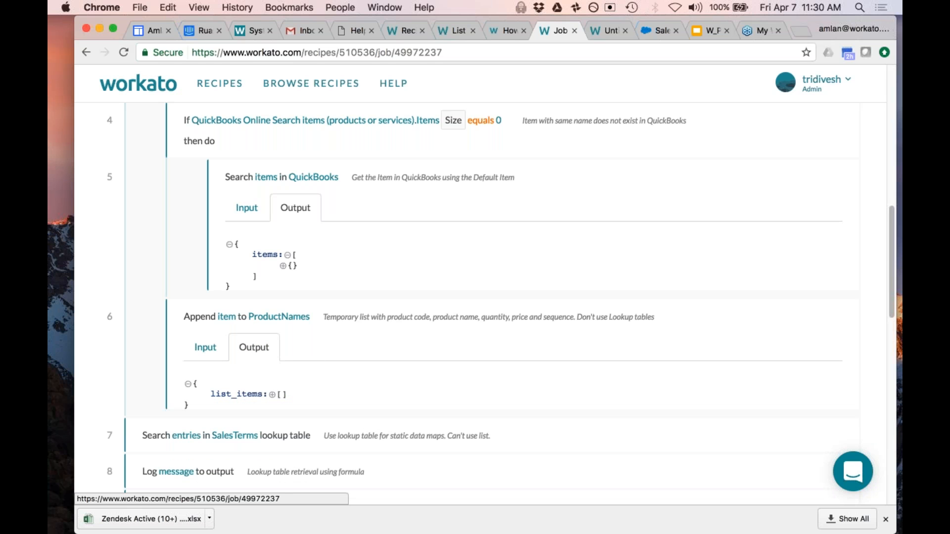
{"action": "left_click", "coordinate": [272, 395]}
{"action": "scroll", "coordinate": [221, 432], "scroll_direction": "down", "scroll_amount": 1}
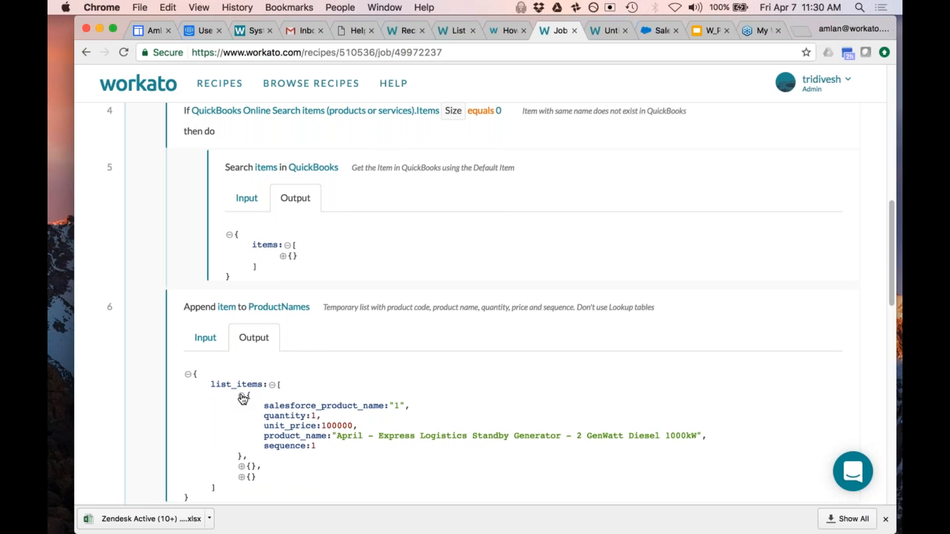
Expand the second and third entries of list_items in the step 6 output and compare them with the first.
{"action": "left_click", "coordinate": [241, 467]}
{"action": "scroll", "coordinate": [191, 447], "scroll_direction": "down", "scroll_amount": 3}
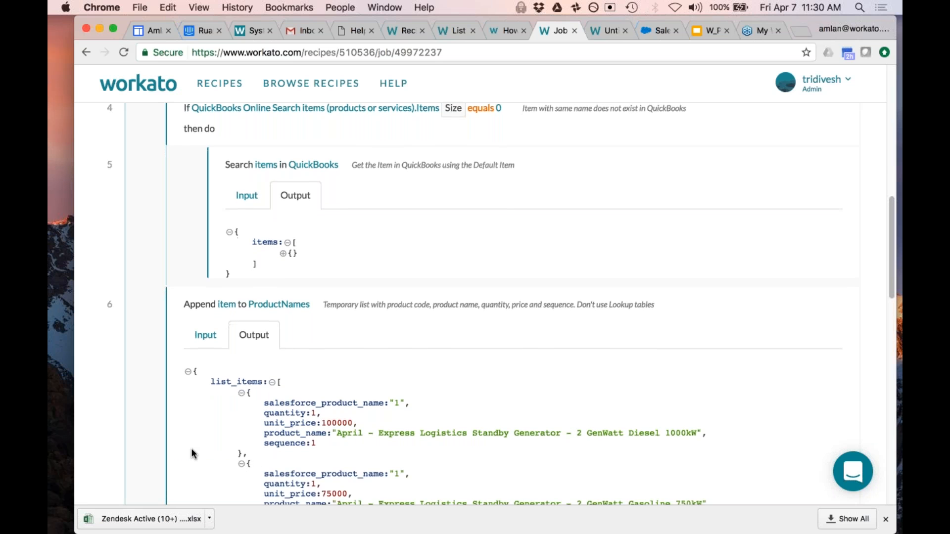
{"action": "left_click", "coordinate": [242, 473]}
{"action": "scroll", "coordinate": [196, 462], "scroll_direction": "down", "scroll_amount": 1}
{"action": "scroll", "coordinate": [197, 463], "scroll_direction": "down", "scroll_amount": 5}
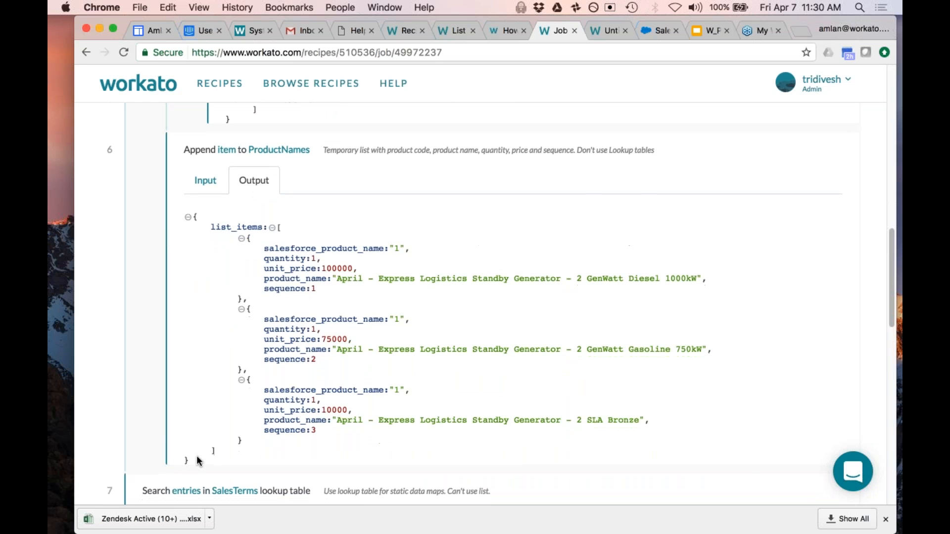
View the input and output of the step 7 SalesTerms lookup search, expand its matched entry's columns, and collapse the step.
{"action": "scroll", "coordinate": [201, 452], "scroll_direction": "down", "scroll_amount": 1}
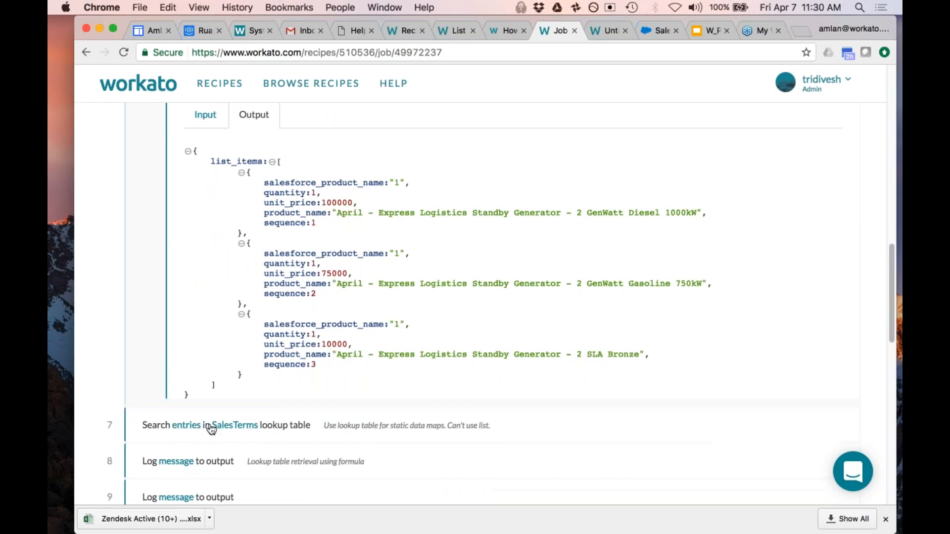
{"action": "left_click", "coordinate": [211, 428]}
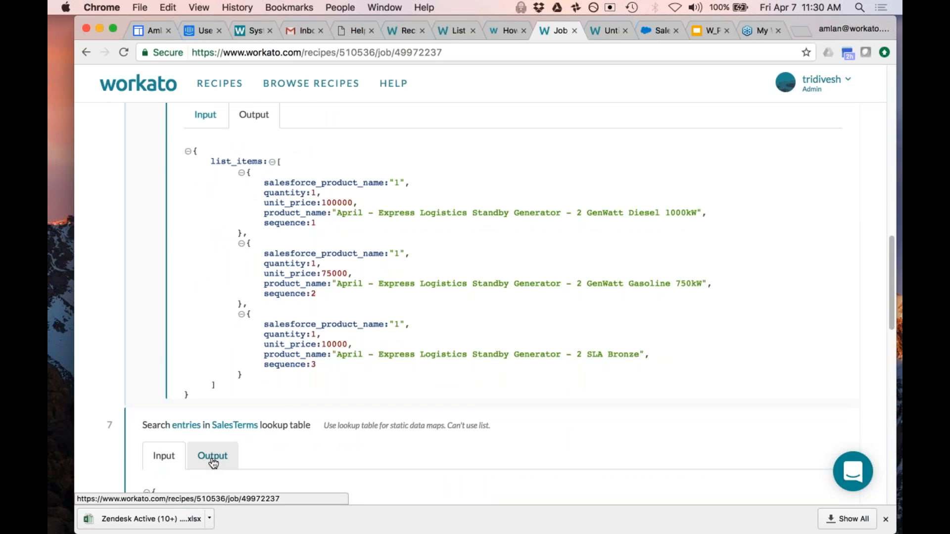
{"action": "scroll", "coordinate": [211, 457], "scroll_direction": "down", "scroll_amount": 1}
{"action": "scroll", "coordinate": [212, 391], "scroll_direction": "down", "scroll_amount": 3}
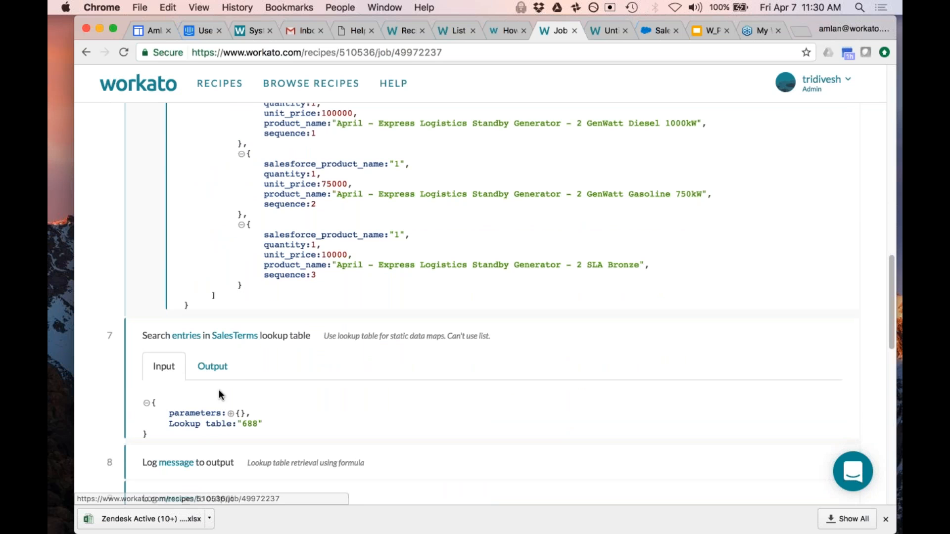
{"action": "left_click", "coordinate": [207, 372]}
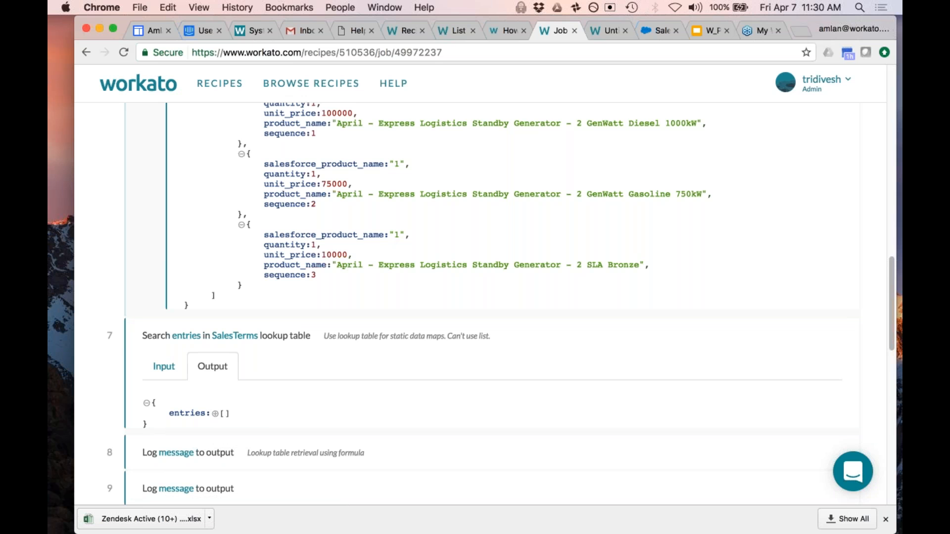
{"action": "left_click", "coordinate": [215, 414]}
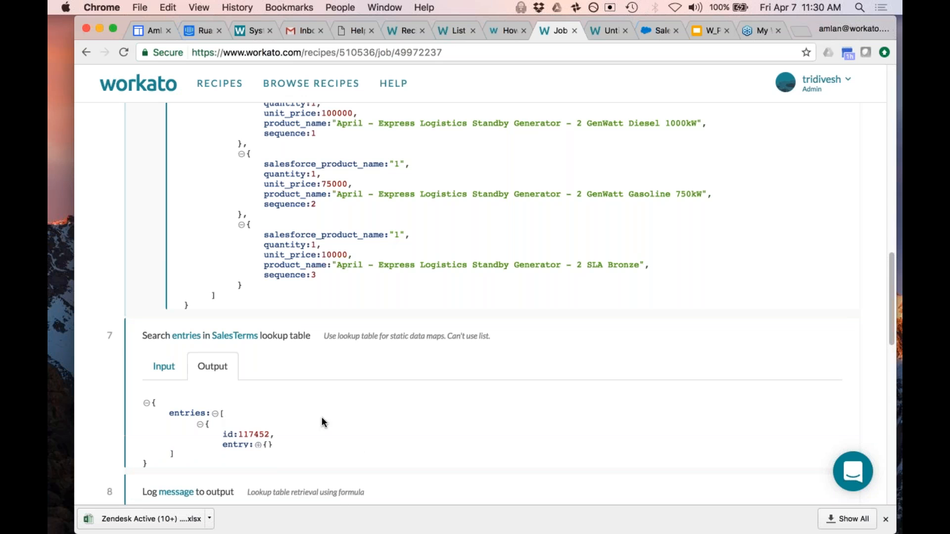
{"action": "left_click", "coordinate": [259, 445]}
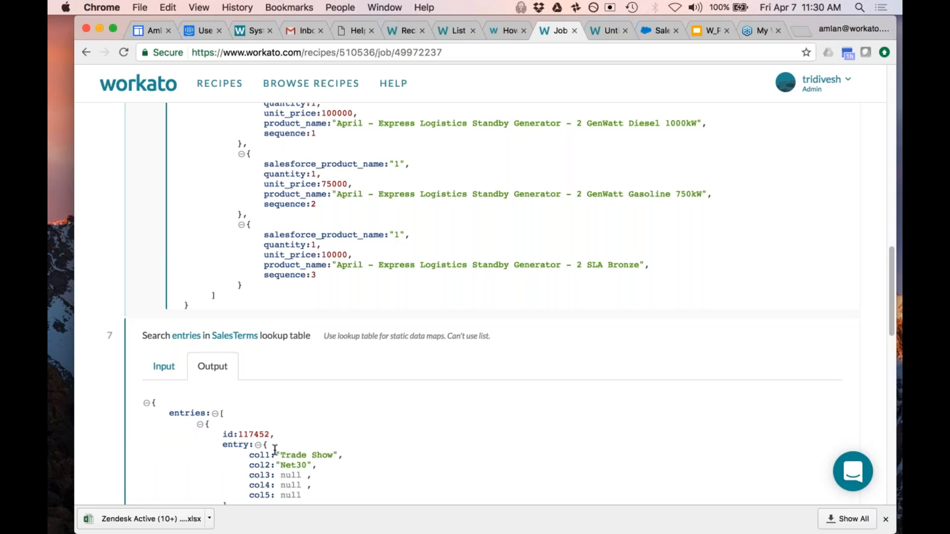
{"action": "left_click", "coordinate": [153, 336]}
Compare the input and output of the step 8 Log message action and view the input of the step 9 Log message action.
{"action": "scroll", "coordinate": [179, 346], "scroll_direction": "down", "scroll_amount": 3}
{"action": "left_click", "coordinate": [179, 301]}
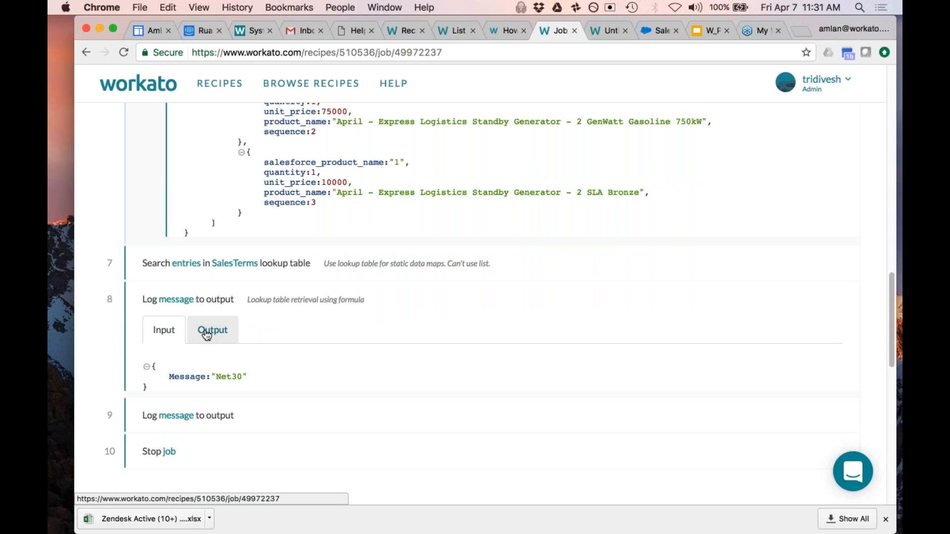
{"action": "left_click", "coordinate": [207, 335]}
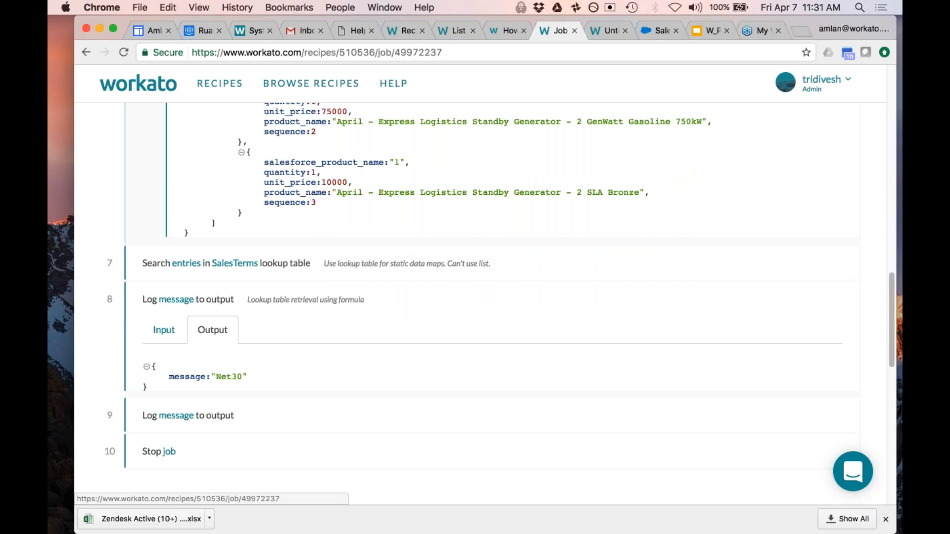
{"action": "left_click", "coordinate": [177, 418]}
{"action": "scroll", "coordinate": [189, 431], "scroll_direction": "down", "scroll_amount": 2}
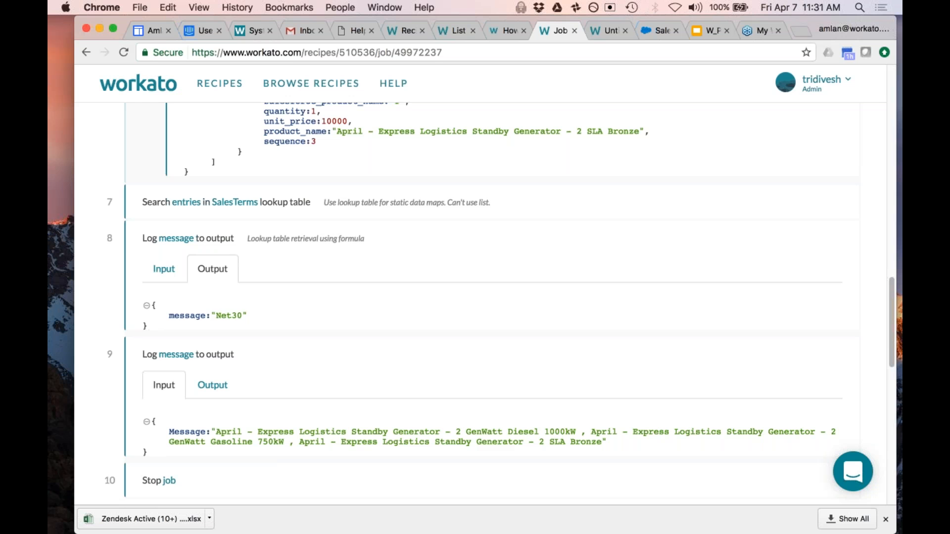
Glance at the Working with Lists, Part 1 entry on the How Does This Work blog page and return to the job report.
{"action": "scroll", "coordinate": [262, 395], "scroll_direction": "up", "scroll_amount": 10}
{"action": "scroll", "coordinate": [244, 335], "scroll_direction": "up", "scroll_amount": 3}
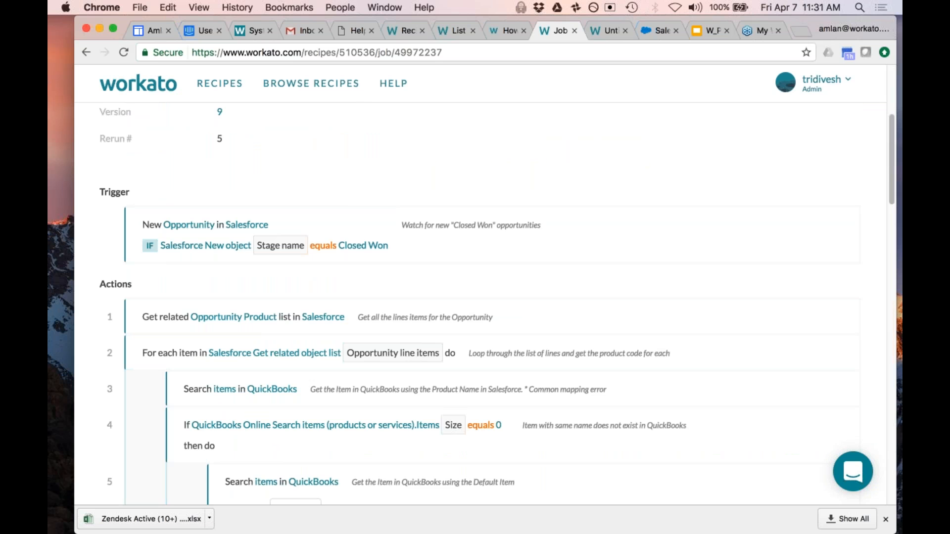
{"action": "left_click", "coordinate": [504, 30]}
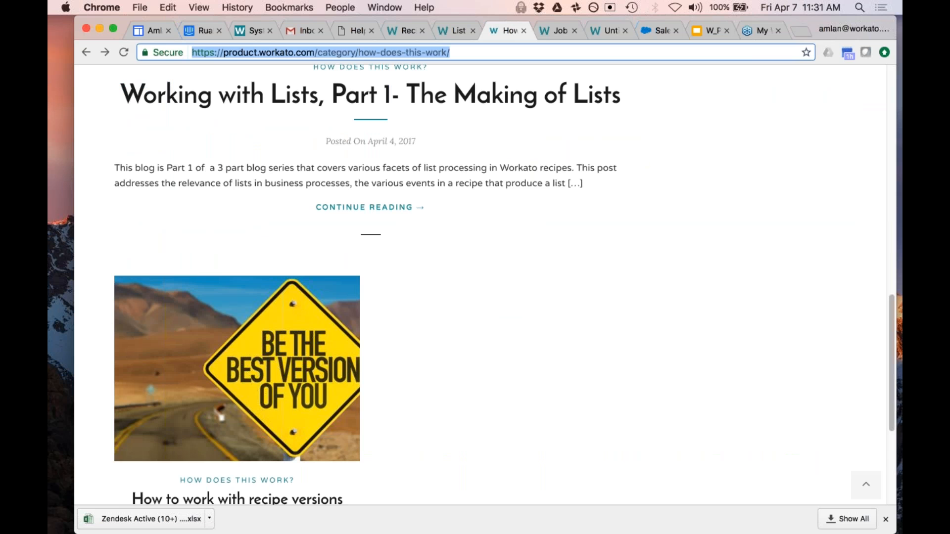
{"action": "left_click", "coordinate": [560, 31]}
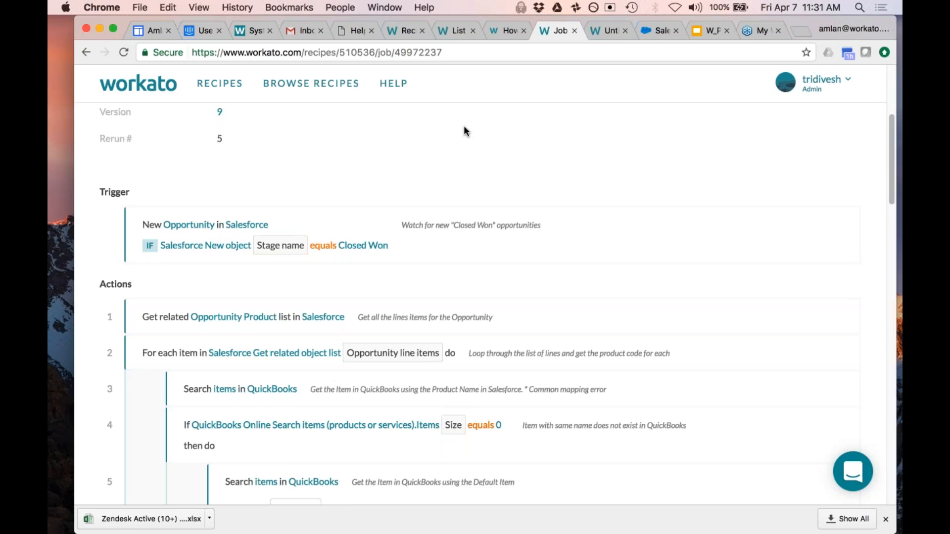
Go back from the job report to the recipe and inspect the Name formula in the step 3 Search items action.
{"action": "scroll", "coordinate": [450, 133], "scroll_direction": "up", "scroll_amount": 5}
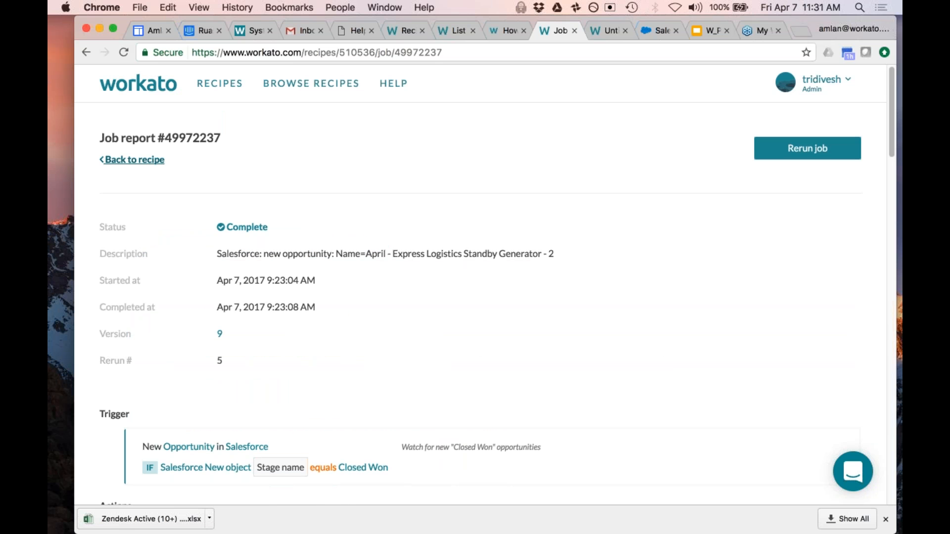
{"action": "left_click", "coordinate": [149, 161]}
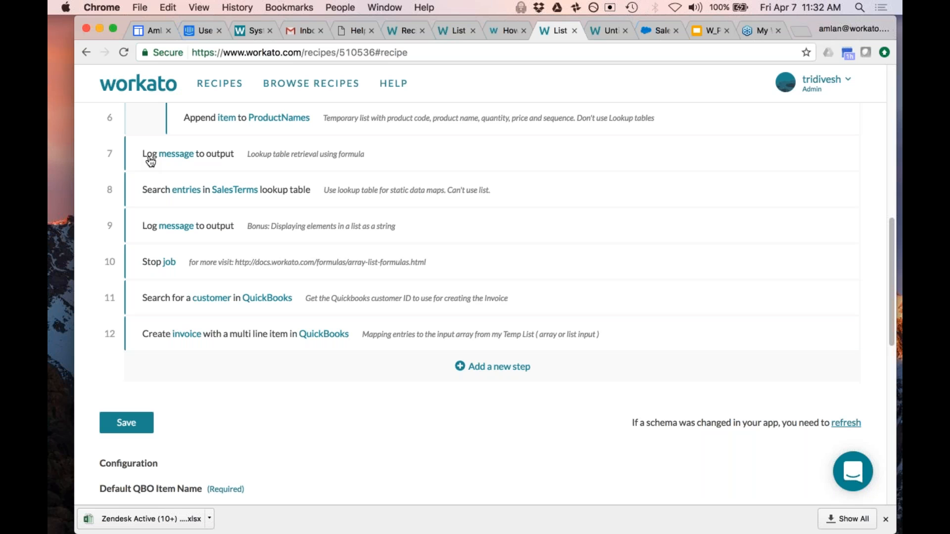
{"action": "scroll", "coordinate": [195, 210], "scroll_direction": "up", "scroll_amount": 5}
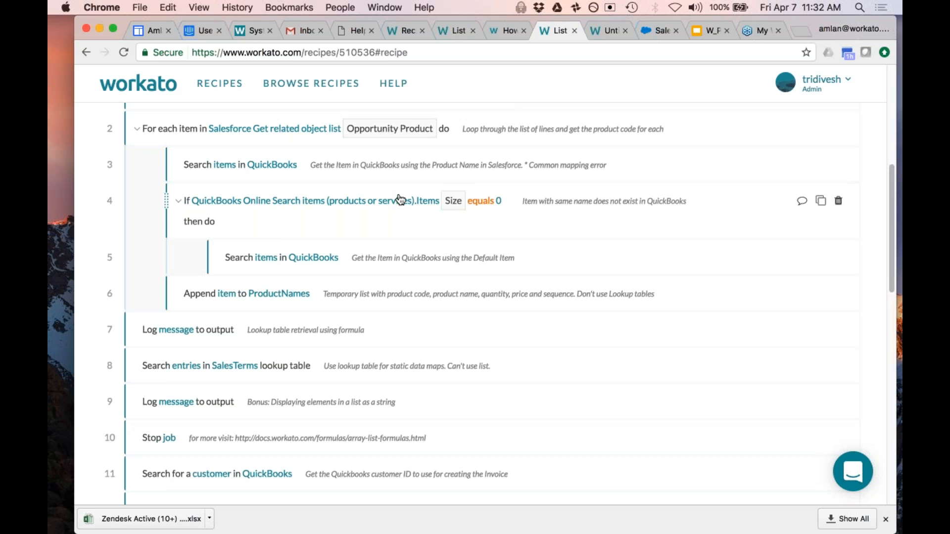
{"action": "left_click", "coordinate": [219, 167]}
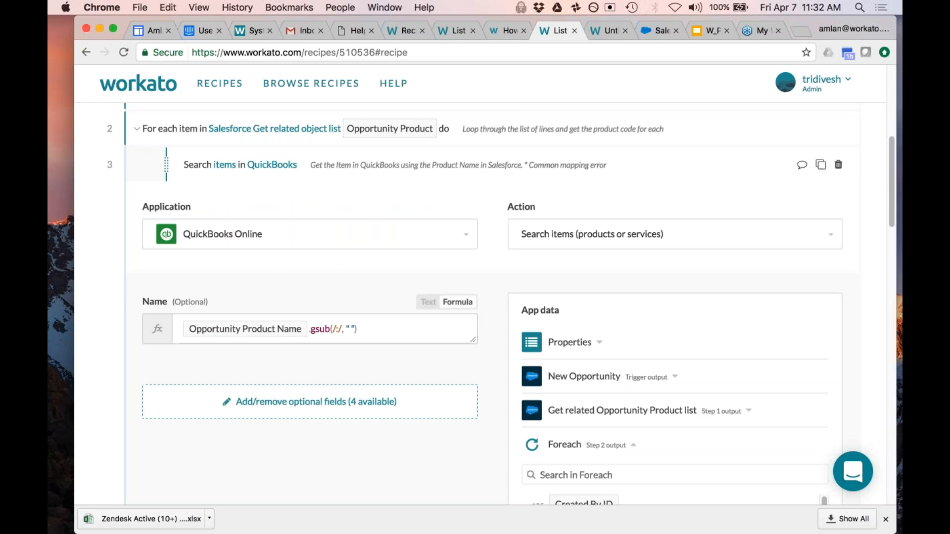
{"action": "left_click", "coordinate": [239, 168]}
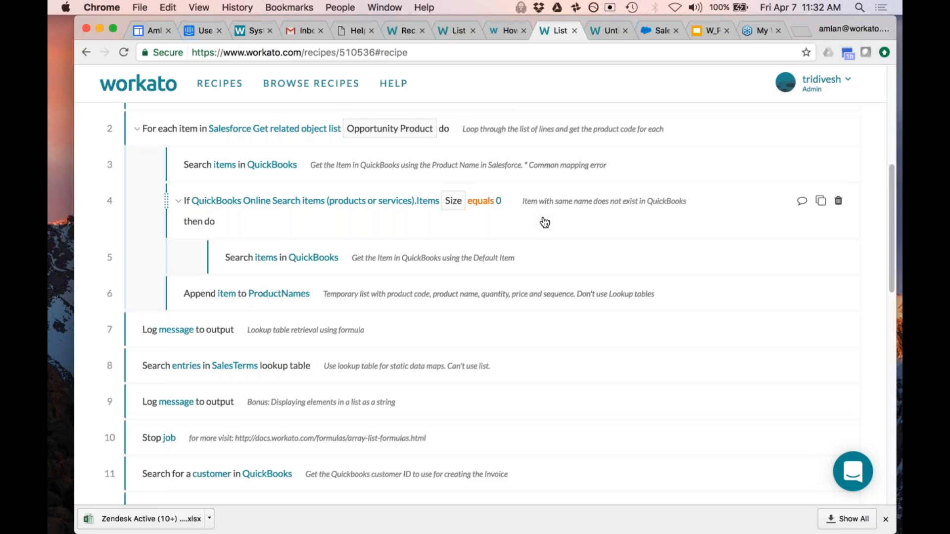
Set the recipe's Default QBO Item Name configuration to "Not Sales" and save the recipe.
{"action": "scroll", "coordinate": [447, 332], "scroll_direction": "down", "scroll_amount": 5}
{"action": "scroll", "coordinate": [447, 333], "scroll_direction": "down", "scroll_amount": 4}
{"action": "left_click", "coordinate": [176, 327]}
{"action": "key", "text": "BackSpace"}
{"action": "key", "text": "BackSpace"}
{"action": "key", "text": "BackSpace"}
{"action": "key", "text": "BackSpace"}
{"action": "key", "text": "BackSpace"}
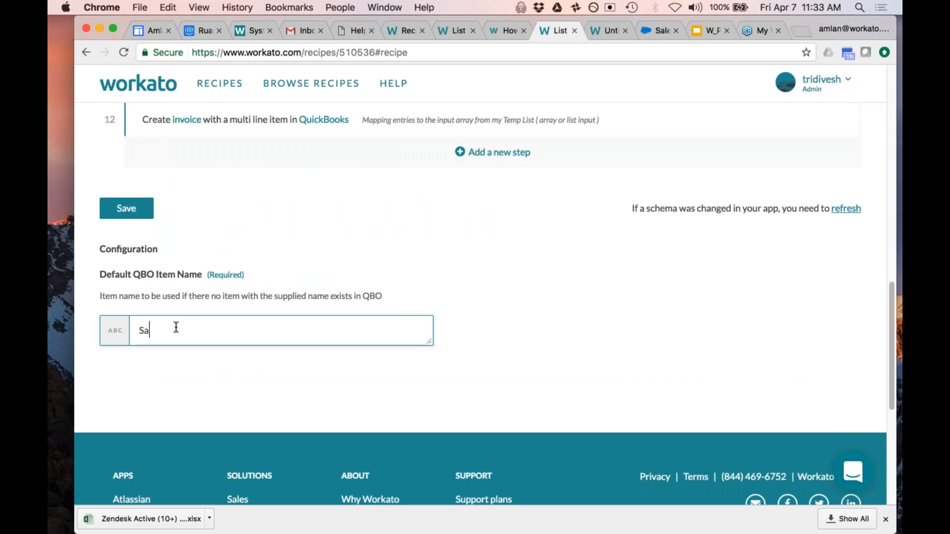
{"action": "type", "text": "Not Sa,e"}
{"action": "key", "text": "BackSpace"}
{"action": "key", "text": "BackSpace"}
{"action": "type", "text": "les"}
{"action": "left_click", "coordinate": [126, 208]}
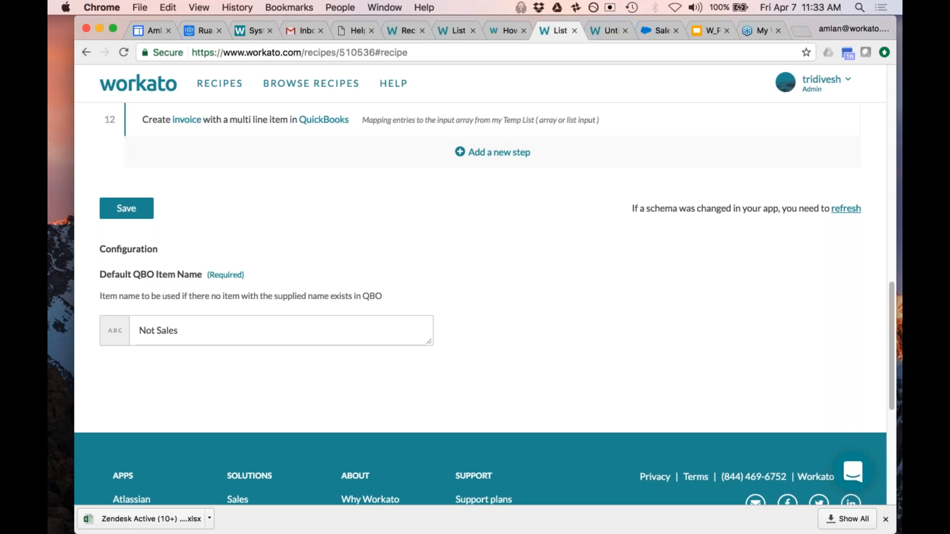
Expand the step 12 Create invoice action and examine the SalesTerms lookup formula in its Sales term ID field.
{"action": "scroll", "coordinate": [483, 306], "scroll_direction": "up", "scroll_amount": 1}
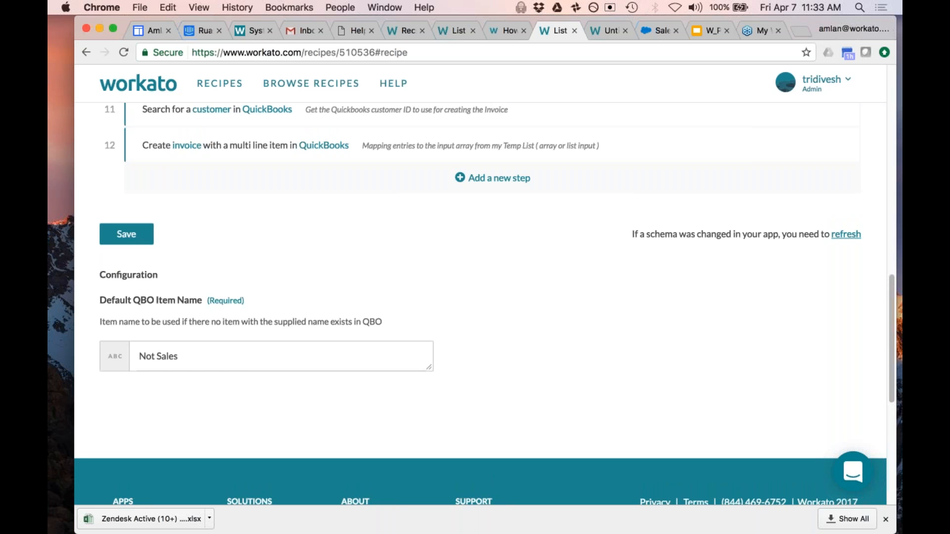
{"action": "scroll", "coordinate": [484, 306], "scroll_direction": "up", "scroll_amount": 9}
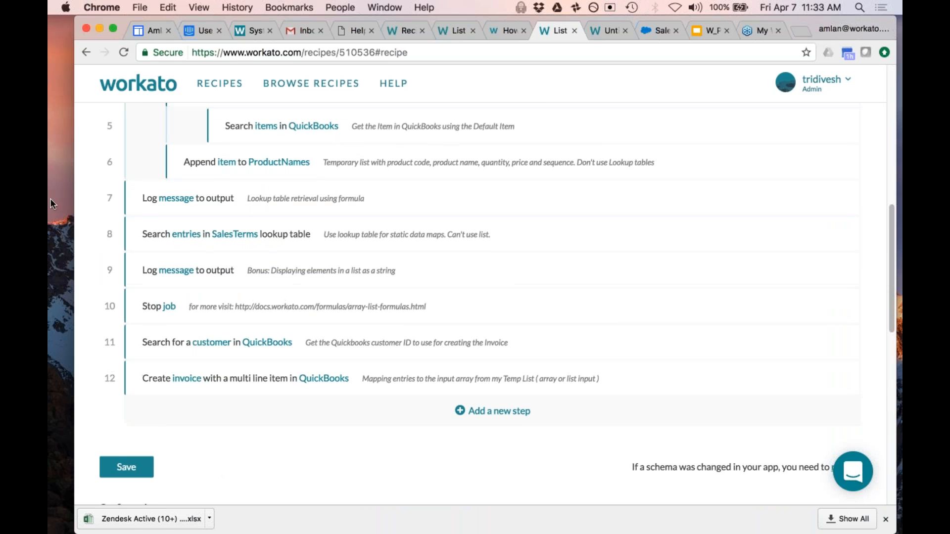
{"action": "scroll", "coordinate": [200, 267], "scroll_direction": "up", "scroll_amount": 1}
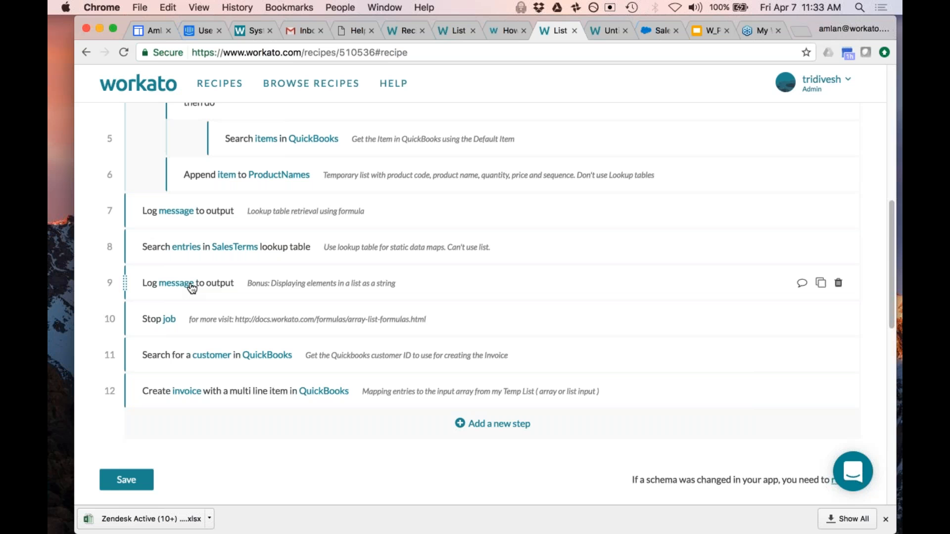
{"action": "scroll", "coordinate": [198, 247], "scroll_direction": "up", "scroll_amount": 1}
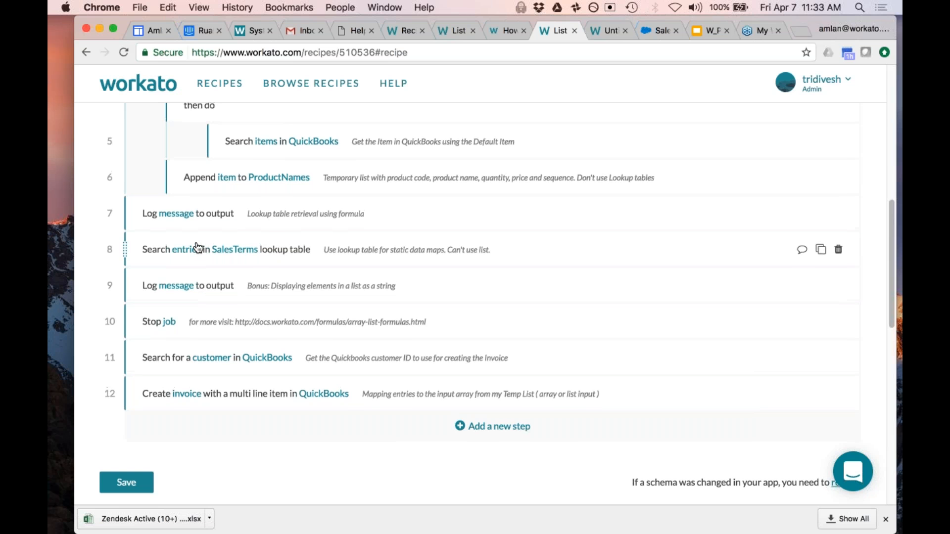
{"action": "scroll", "coordinate": [198, 248], "scroll_direction": "up", "scroll_amount": 1}
{"action": "scroll", "coordinate": [198, 262], "scroll_direction": "down", "scroll_amount": 1}
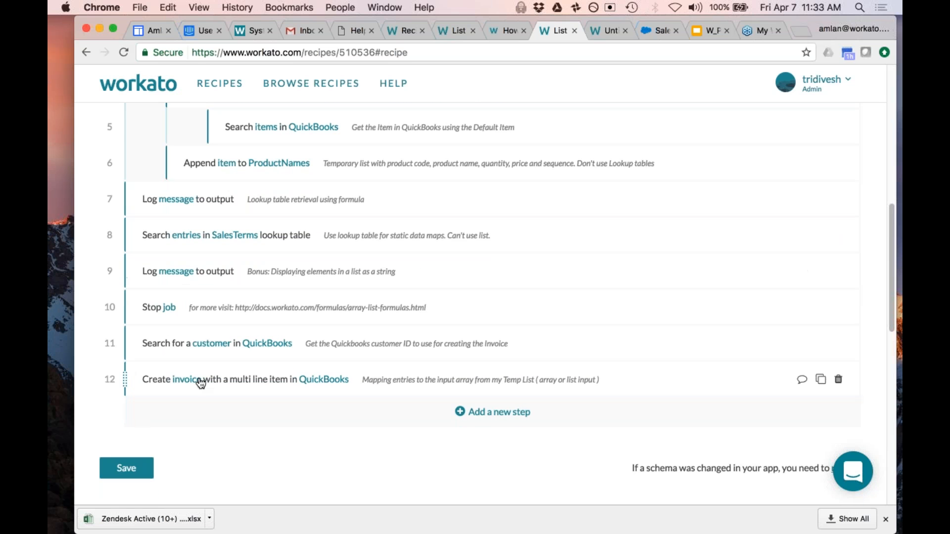
{"action": "left_click", "coordinate": [200, 384]}
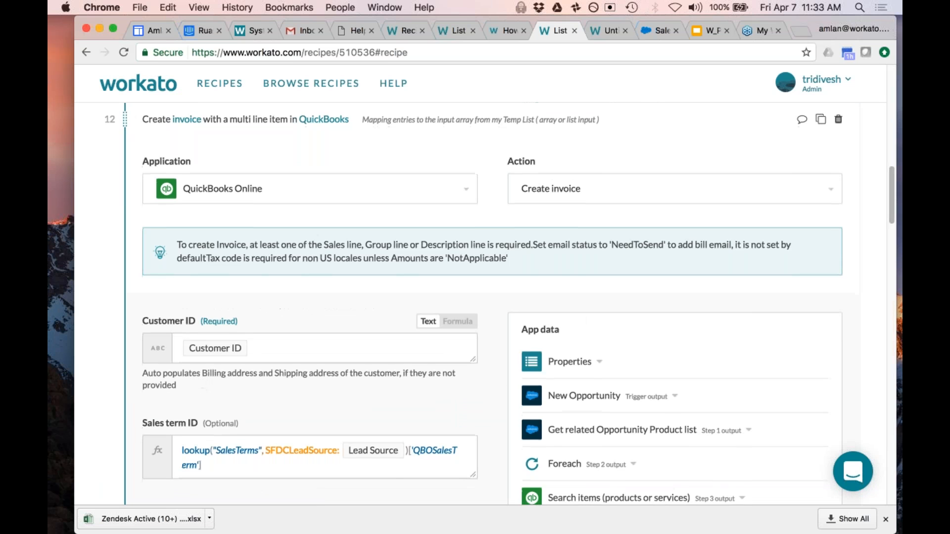
{"action": "left_click", "coordinate": [212, 413]}
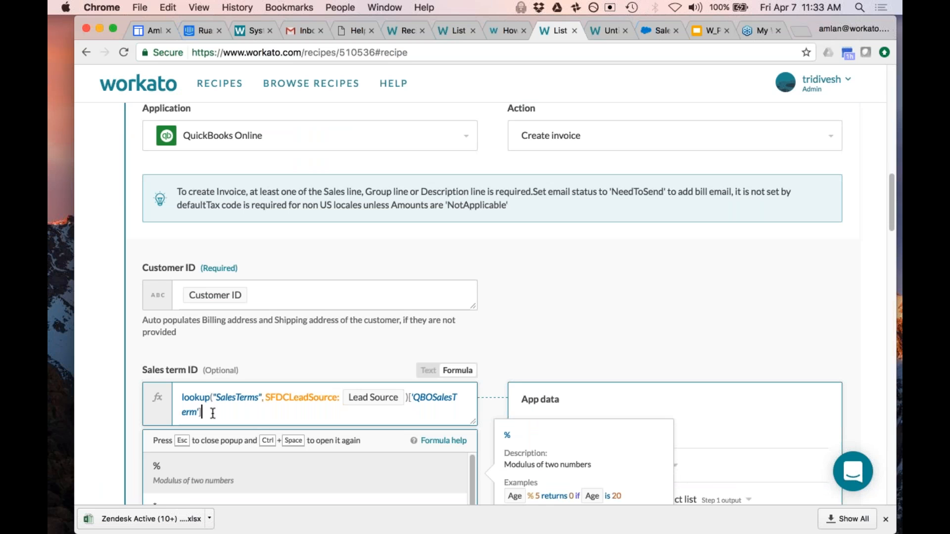
{"action": "key", "text": "Escape"}
{"action": "left_click", "coordinate": [307, 379]}
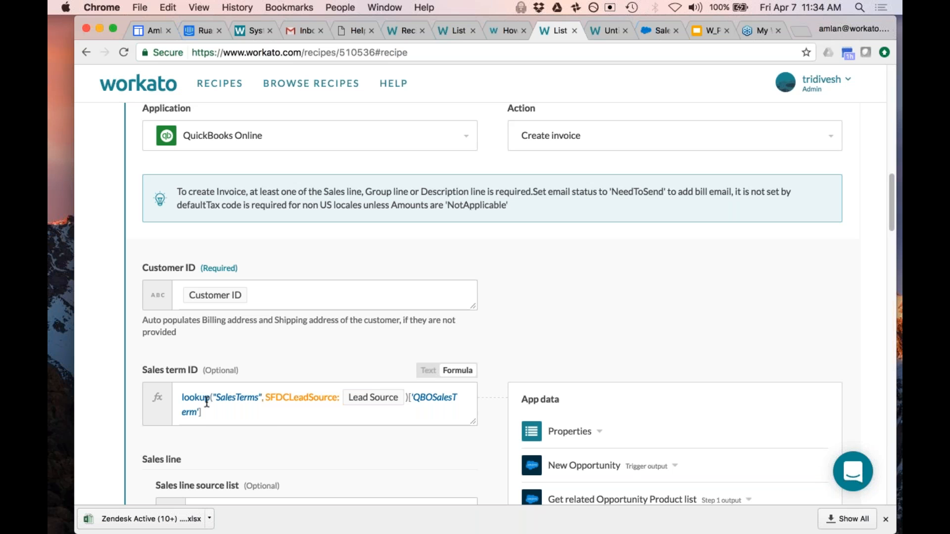
{"action": "scroll", "coordinate": [207, 402], "scroll_direction": "up", "scroll_amount": 3}
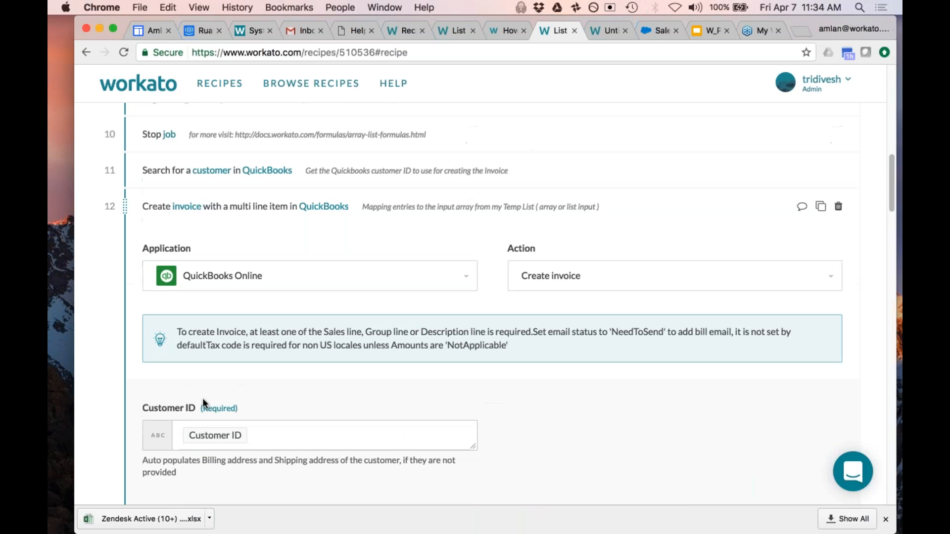
Review the Sales term ID lookup formula and Sales line mappings in the step 12 Create invoice action, and collapse it.
{"action": "scroll", "coordinate": [201, 397], "scroll_direction": "down", "scroll_amount": 7}
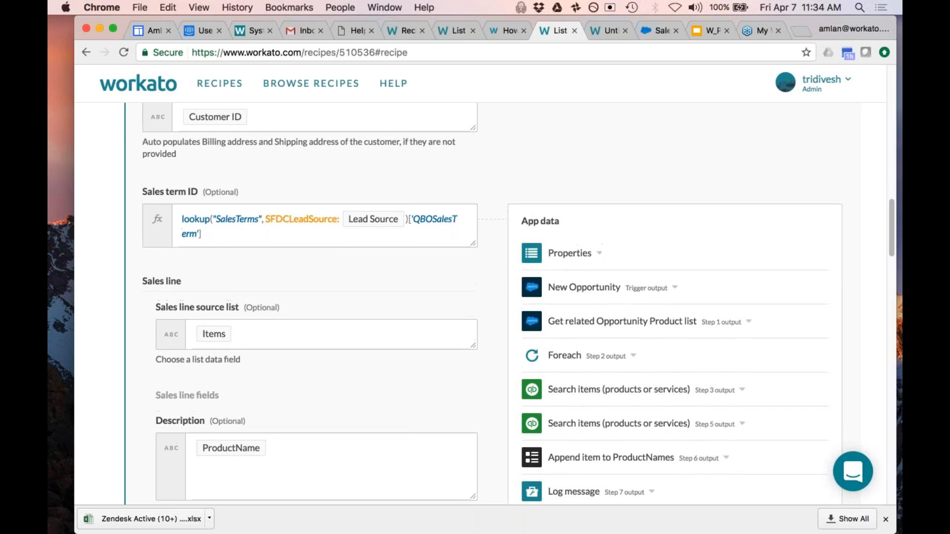
{"action": "scroll", "coordinate": [214, 405], "scroll_direction": "up", "scroll_amount": 2}
{"action": "scroll", "coordinate": [214, 405], "scroll_direction": "up", "scroll_amount": 2}
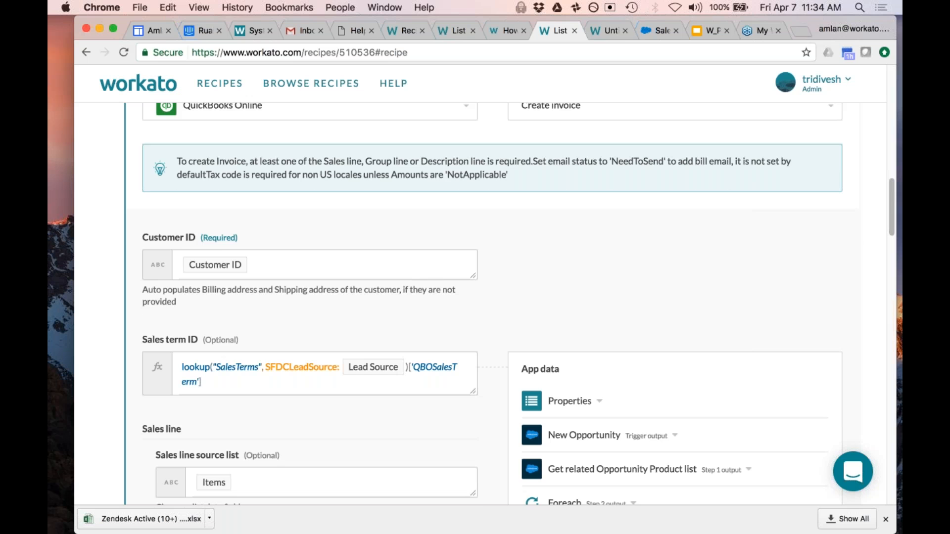
{"action": "scroll", "coordinate": [213, 404], "scroll_direction": "up", "scroll_amount": 1}
{"action": "scroll", "coordinate": [213, 404], "scroll_direction": "up", "scroll_amount": 1}
{"action": "scroll", "coordinate": [214, 405], "scroll_direction": "down", "scroll_amount": 2}
{"action": "scroll", "coordinate": [214, 404], "scroll_direction": "down", "scroll_amount": 3}
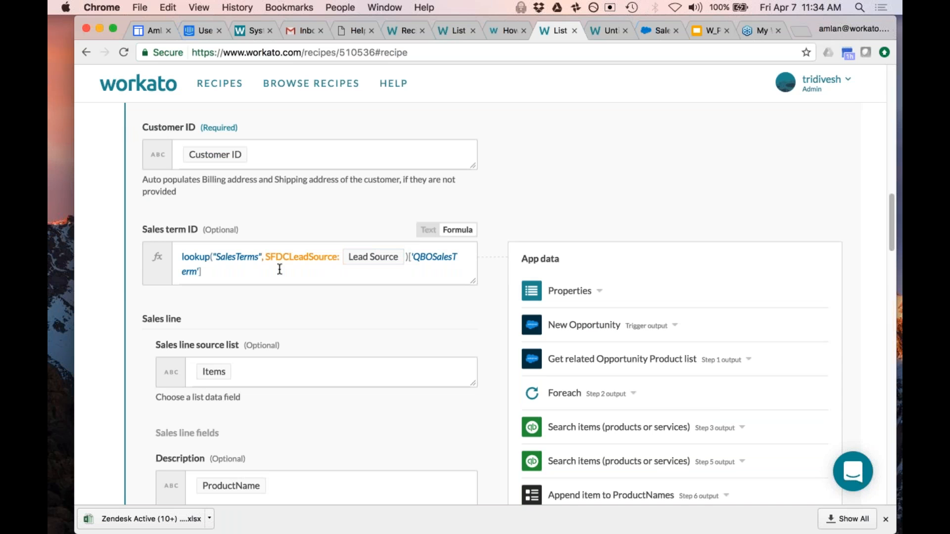
{"action": "scroll", "coordinate": [480, 303], "scroll_direction": "up", "scroll_amount": 1}
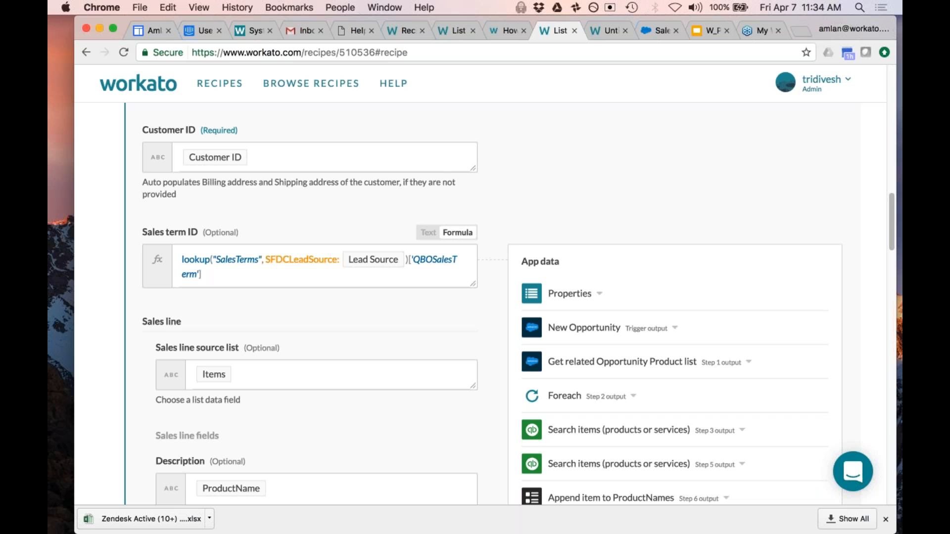
{"action": "scroll", "coordinate": [280, 354], "scroll_direction": "down", "scroll_amount": 2}
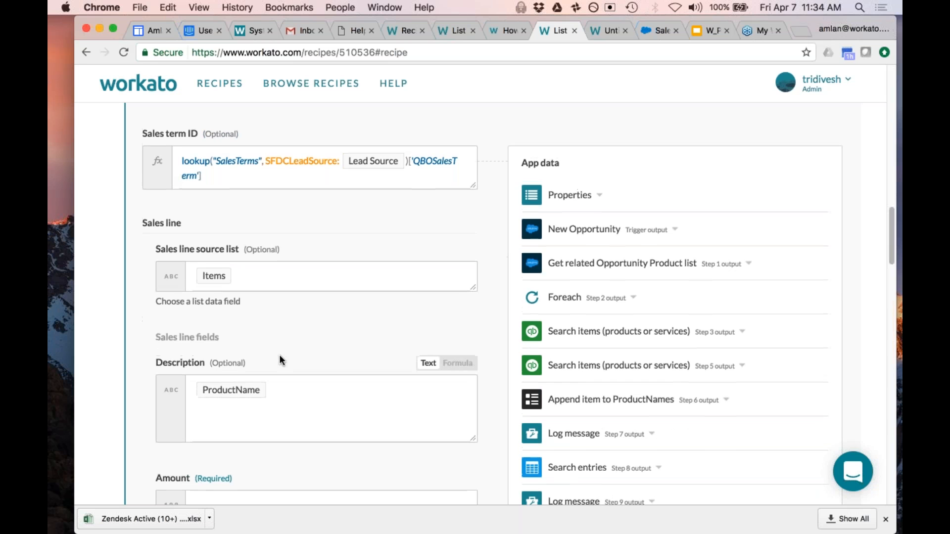
{"action": "scroll", "coordinate": [280, 355], "scroll_direction": "up", "scroll_amount": 7}
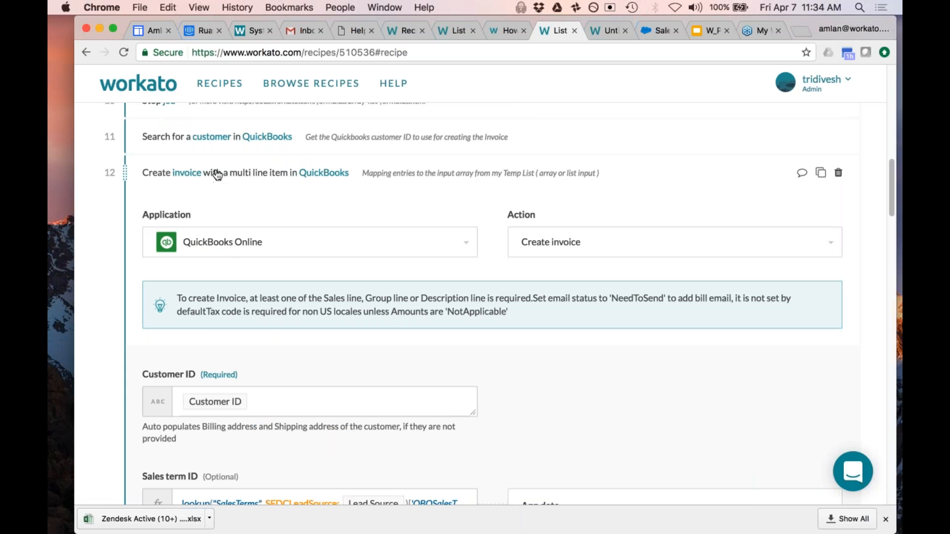
{"action": "left_click", "coordinate": [214, 173]}
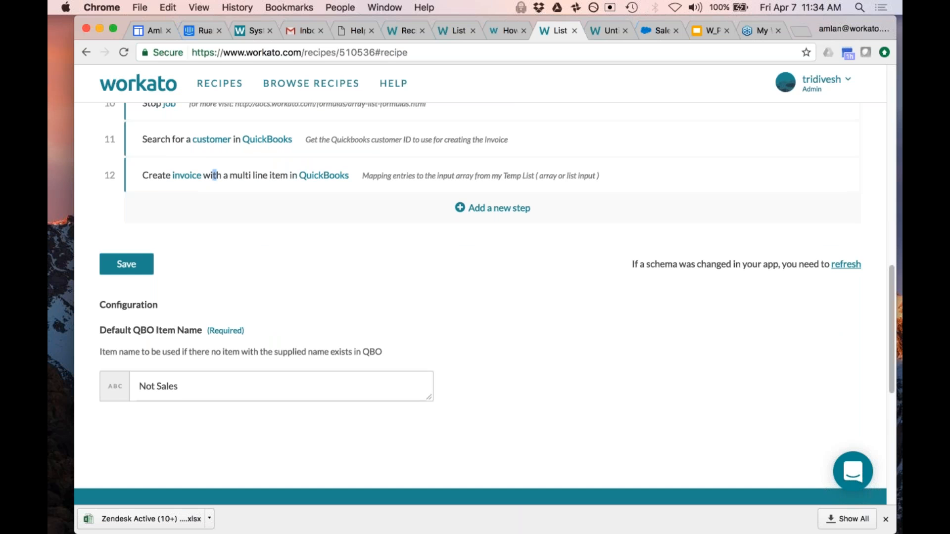
Expand the step 8 Search entries action for the SalesTerms lookup table, look over its search fields, and collapse it.
{"action": "scroll", "coordinate": [214, 175], "scroll_direction": "up", "scroll_amount": 3}
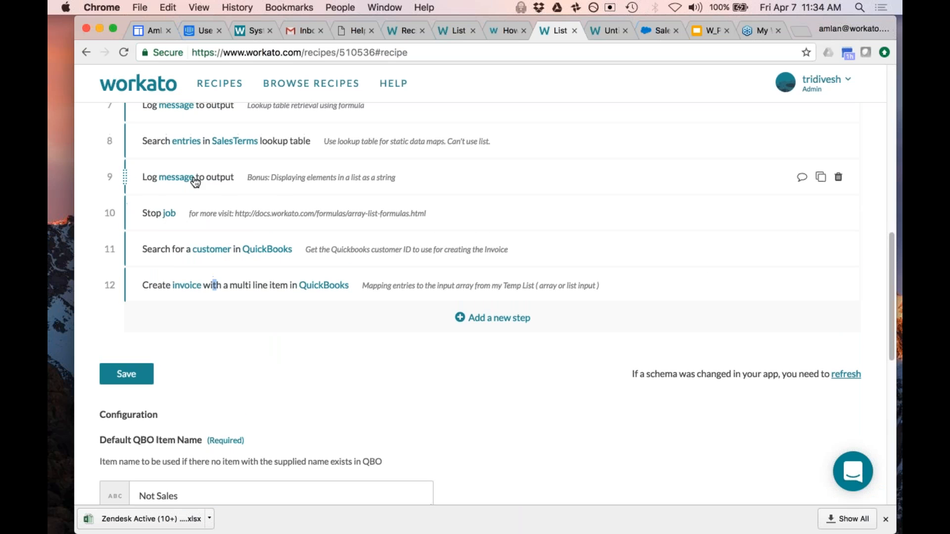
{"action": "scroll", "coordinate": [196, 182], "scroll_direction": "up", "scroll_amount": 2}
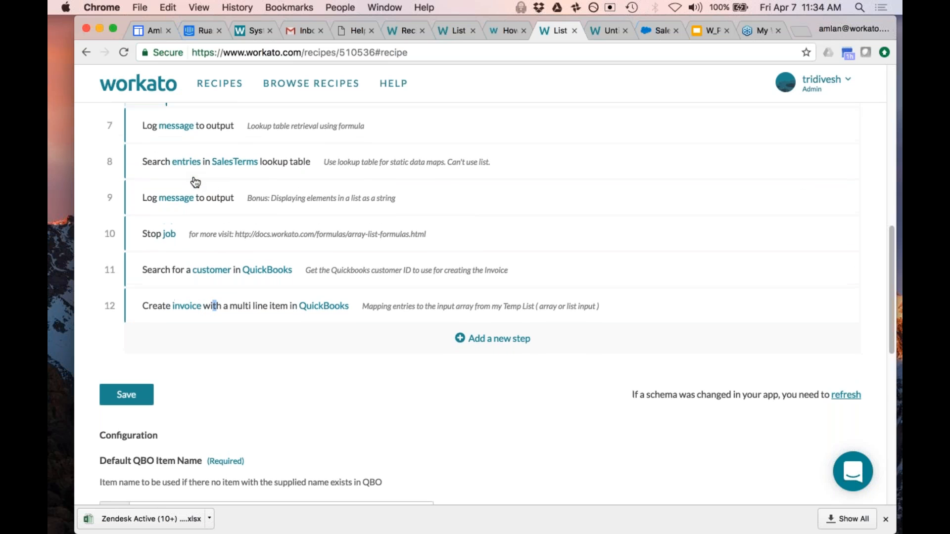
{"action": "scroll", "coordinate": [191, 167], "scroll_direction": "up", "scroll_amount": 1}
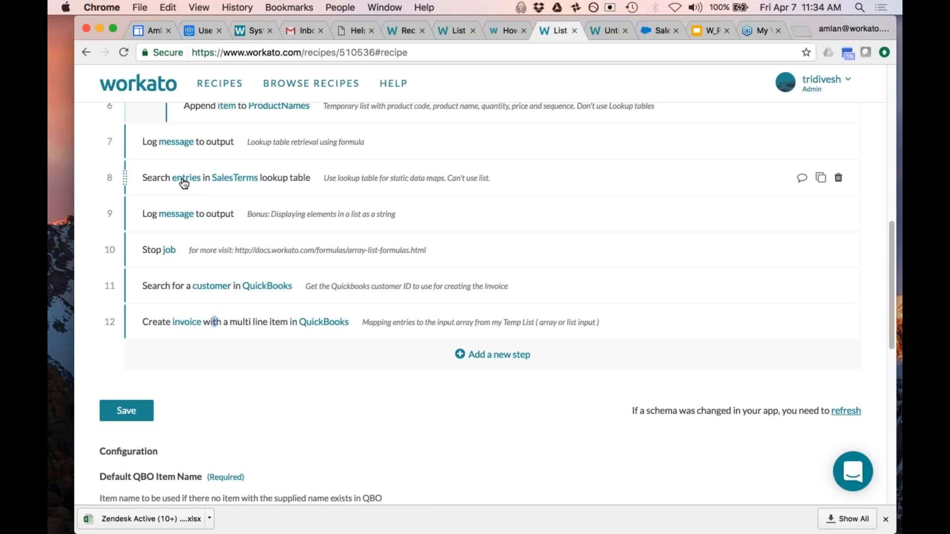
{"action": "left_click", "coordinate": [265, 182]}
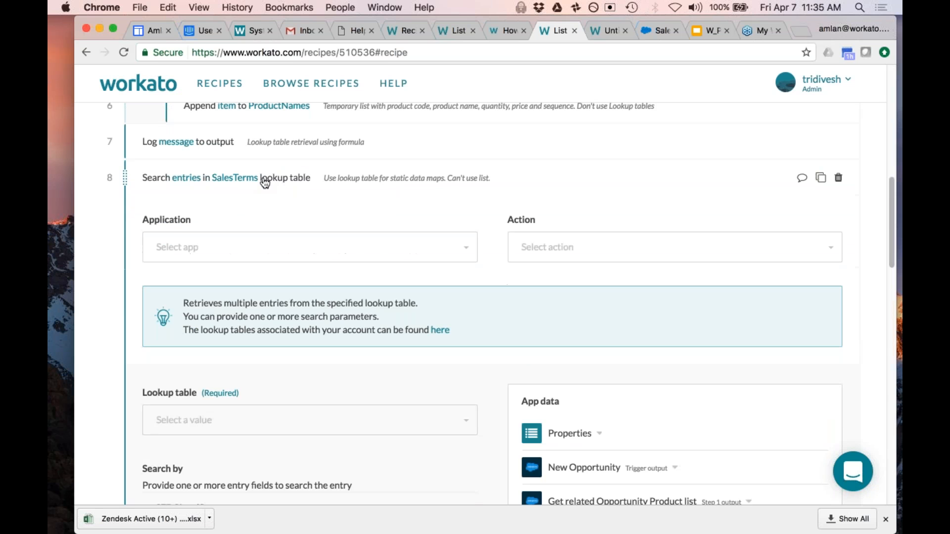
{"action": "scroll", "coordinate": [254, 198], "scroll_direction": "down", "scroll_amount": 5}
{"action": "scroll", "coordinate": [254, 198], "scroll_direction": "up", "scroll_amount": 8}
{"action": "left_click", "coordinate": [193, 241]}
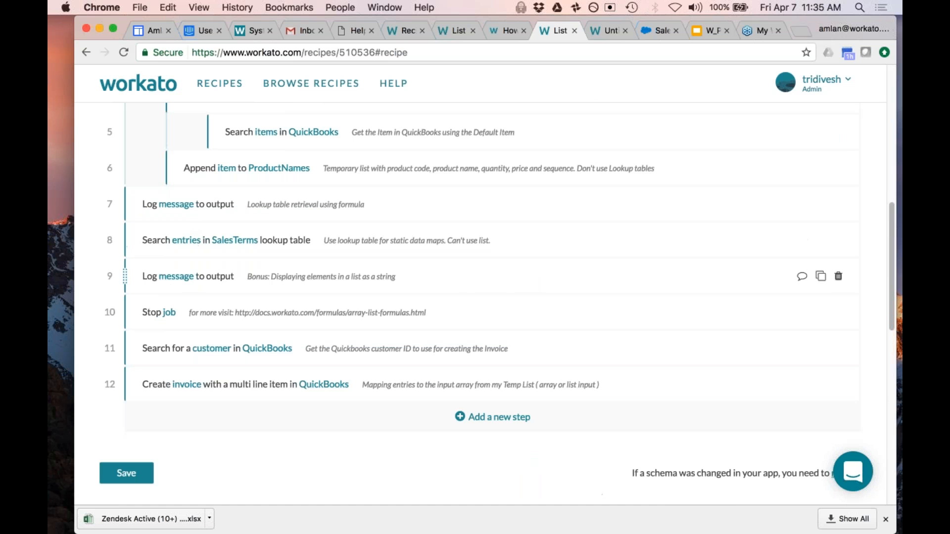
Expand the step 9 Log message action, examine the format_map and join formula in its Message field, and collapse it.
{"action": "left_click", "coordinate": [161, 281]}
{"action": "scroll", "coordinate": [163, 285], "scroll_direction": "down", "scroll_amount": 12}
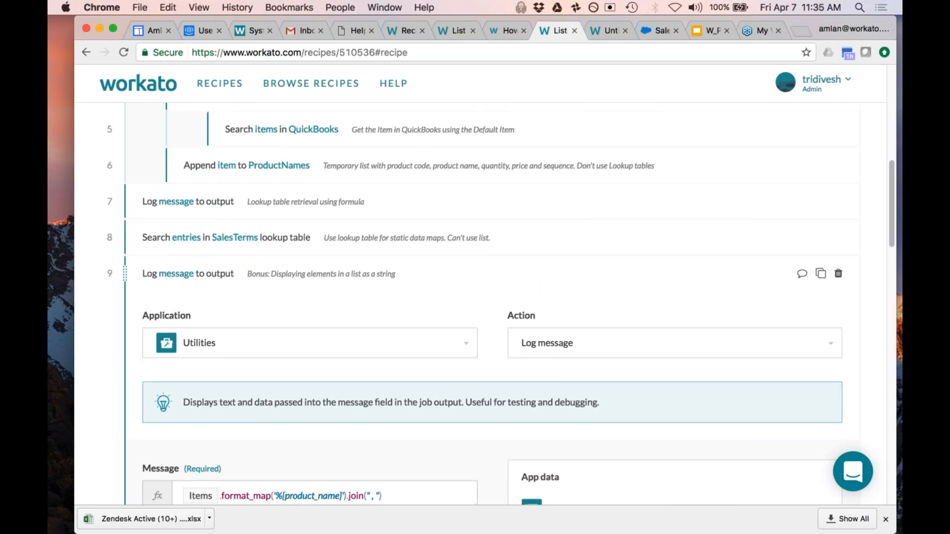
{"action": "scroll", "coordinate": [201, 190], "scroll_direction": "up", "scroll_amount": 1}
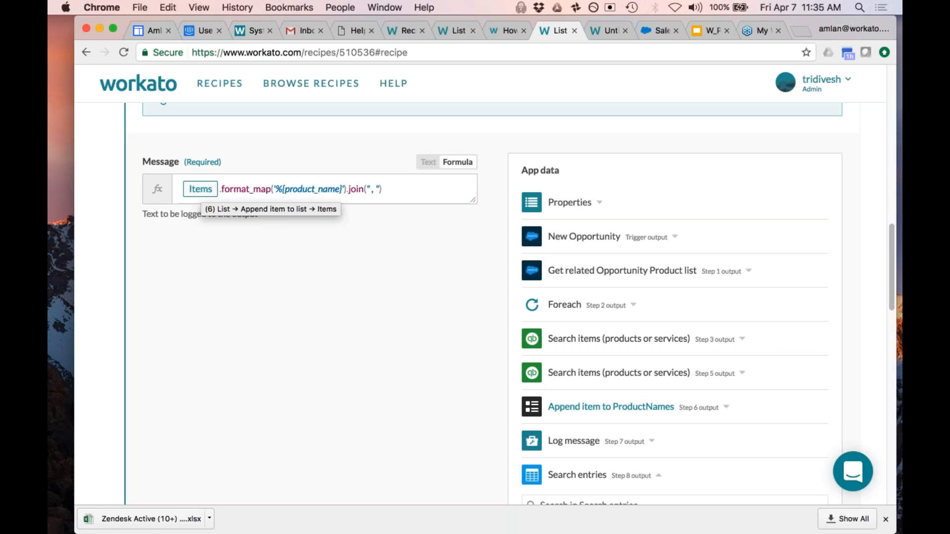
{"action": "scroll", "coordinate": [211, 213], "scroll_direction": "up", "scroll_amount": 3}
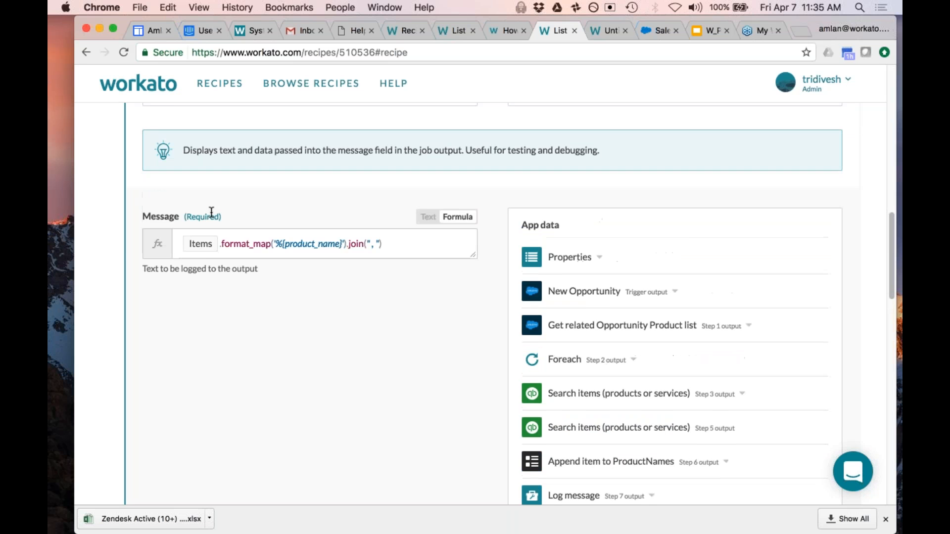
{"action": "scroll", "coordinate": [211, 213], "scroll_direction": "up", "scroll_amount": 7}
{"action": "left_click", "coordinate": [196, 186]}
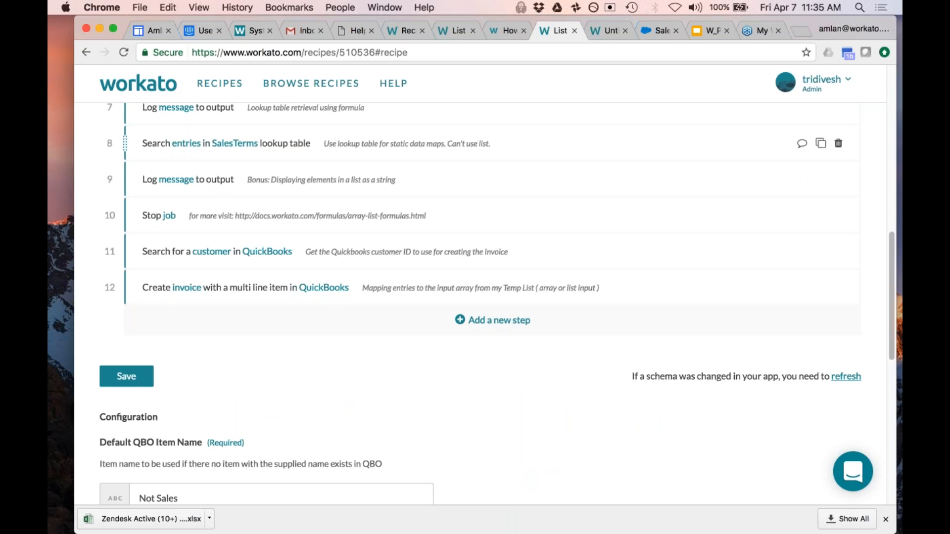
Look back over the recipe's loop steps and briefly reopen the step 9 Log message action to recheck its Message formula.
{"action": "scroll", "coordinate": [211, 153], "scroll_direction": "up", "scroll_amount": 1}
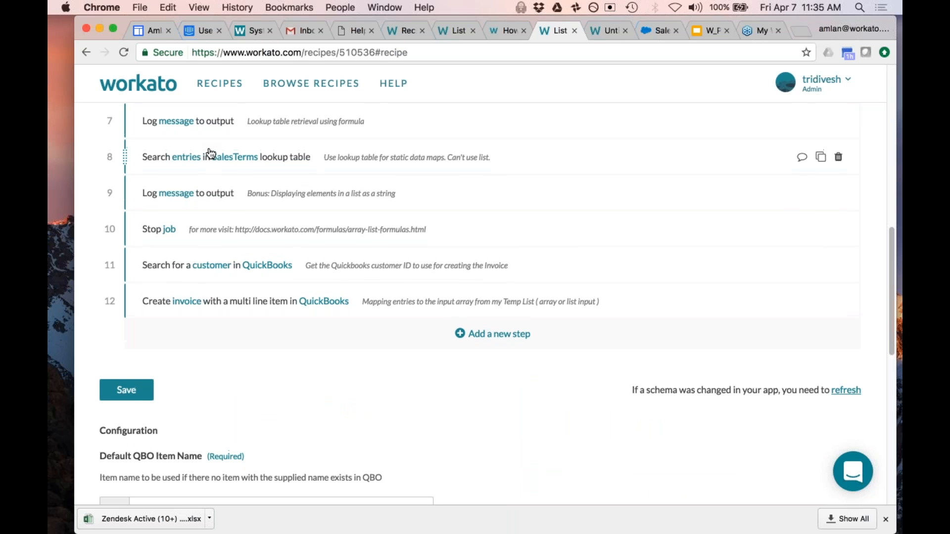
{"action": "scroll", "coordinate": [210, 153], "scroll_direction": "up", "scroll_amount": 3}
{"action": "scroll", "coordinate": [210, 146], "scroll_direction": "up", "scroll_amount": 8}
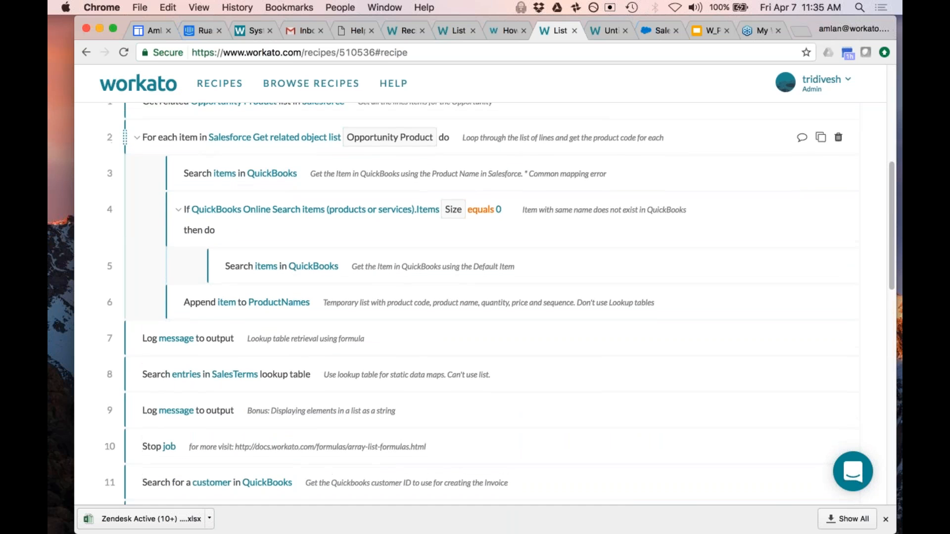
{"action": "scroll", "coordinate": [184, 273], "scroll_direction": "down", "scroll_amount": 6}
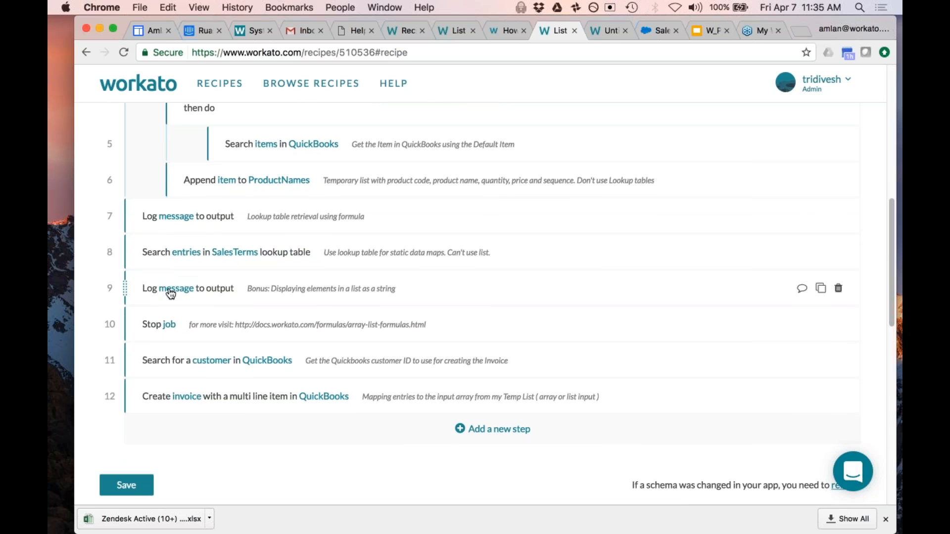
{"action": "left_click", "coordinate": [170, 293]}
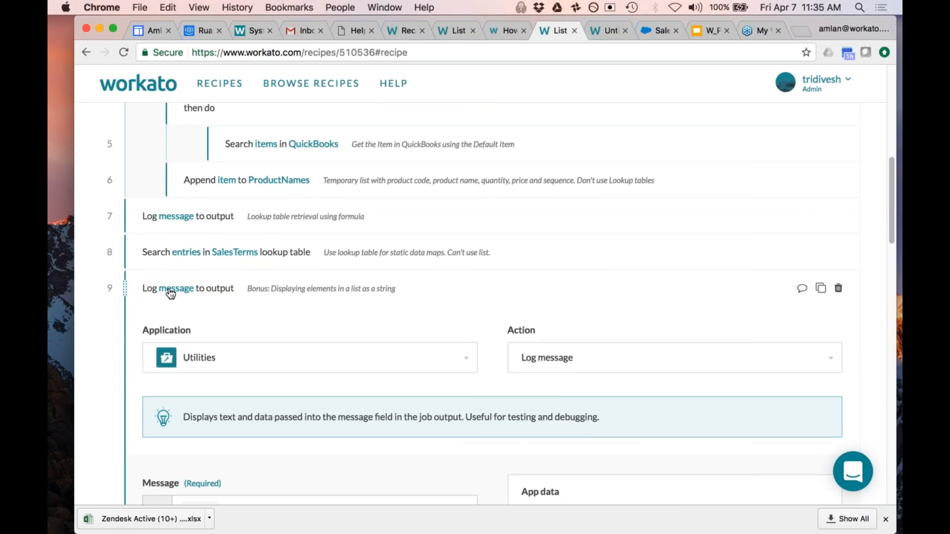
{"action": "scroll", "coordinate": [170, 287], "scroll_direction": "down", "scroll_amount": 4}
{"action": "scroll", "coordinate": [170, 287], "scroll_direction": "up", "scroll_amount": 2}
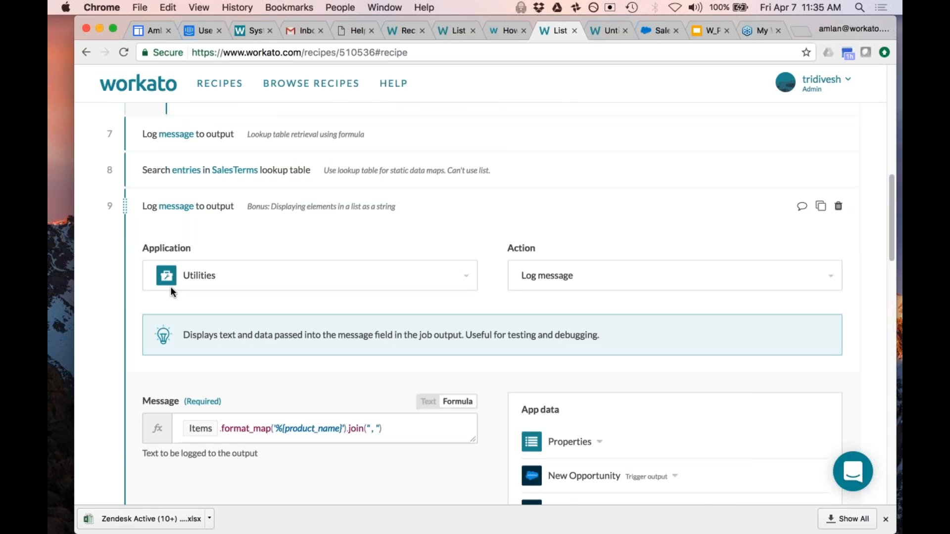
{"action": "left_click", "coordinate": [184, 207]}
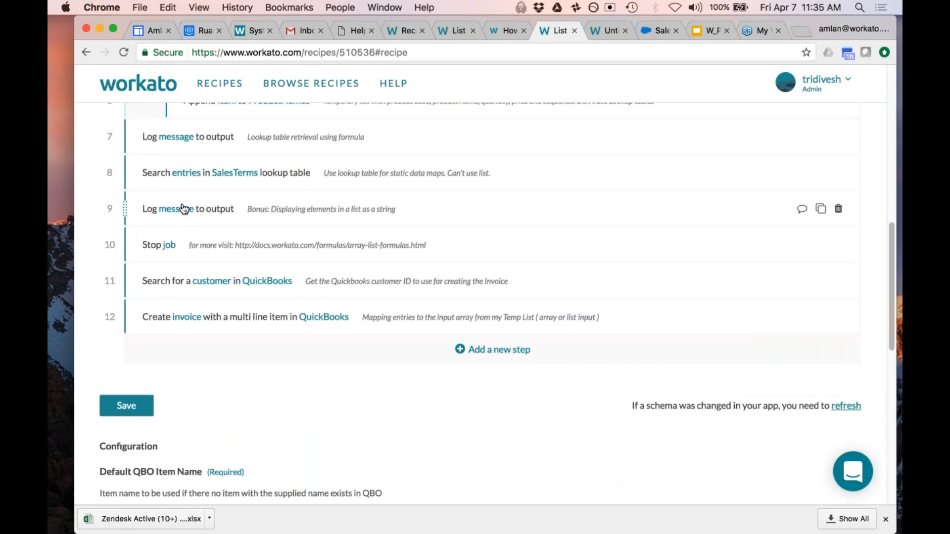
Expand the step 7 Log message action, examine its SalesTerms lookup formula, and collapse it.
{"action": "scroll", "coordinate": [184, 208], "scroll_direction": "up", "scroll_amount": 1}
{"action": "left_click", "coordinate": [200, 175]}
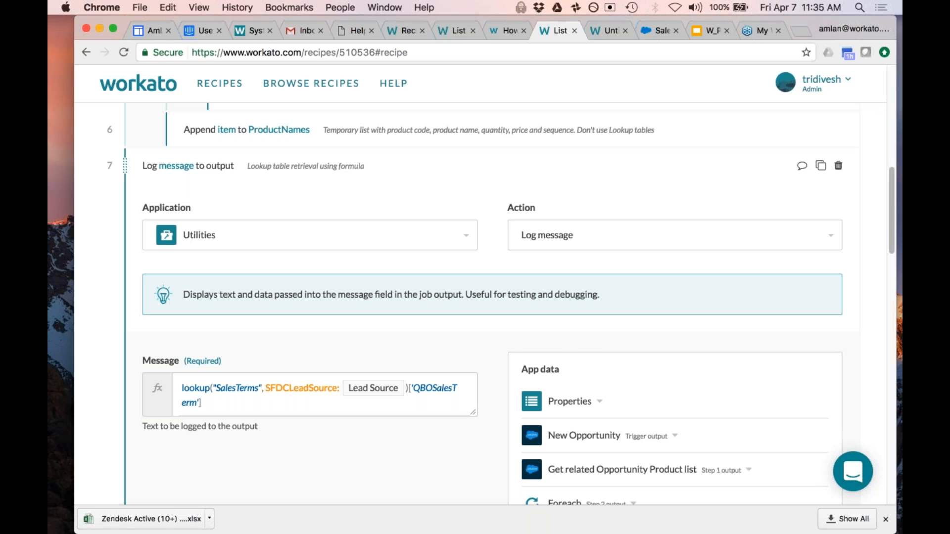
{"action": "left_click", "coordinate": [181, 168]}
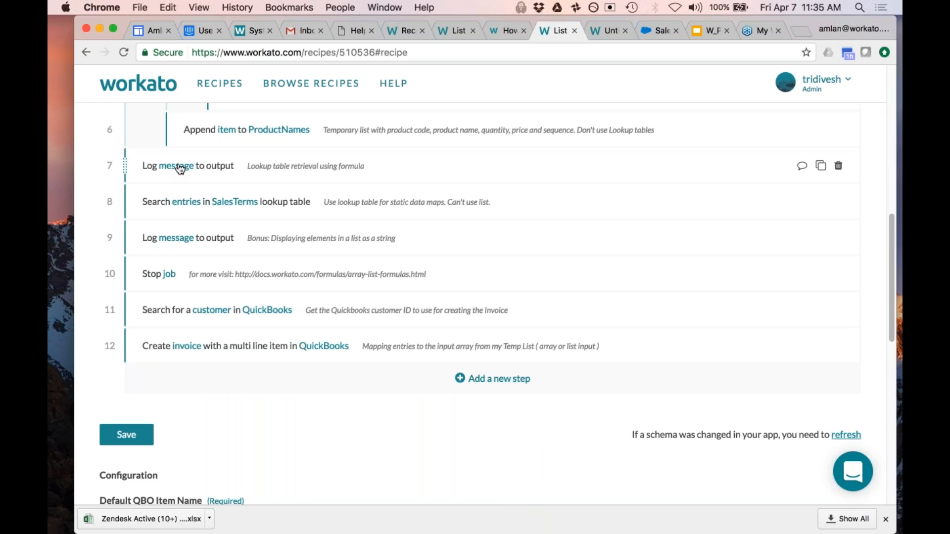
Check the Sales item line detail mappings in the step 12 Create invoice action and collapse it.
{"action": "scroll", "coordinate": [180, 168], "scroll_direction": "up", "scroll_amount": 3}
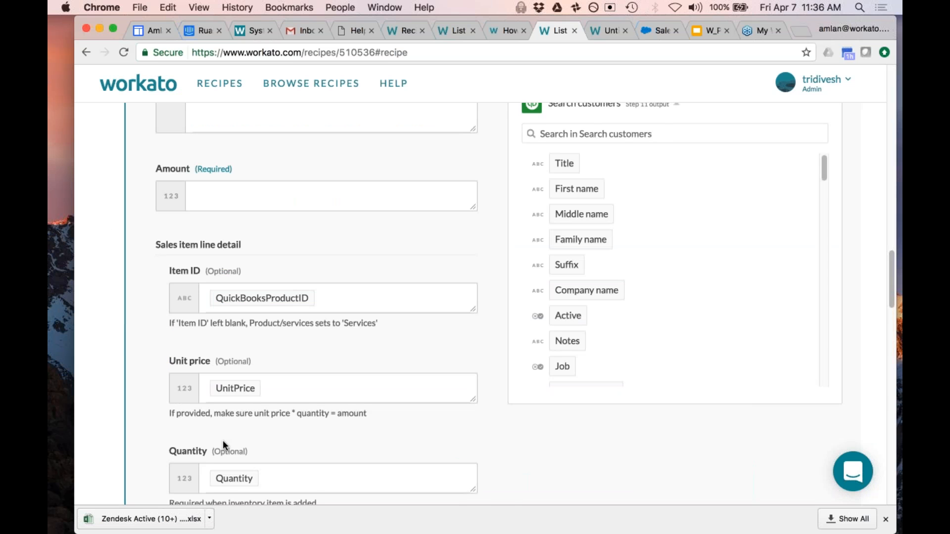
{"action": "scroll", "coordinate": [223, 440], "scroll_direction": "up", "scroll_amount": 10}
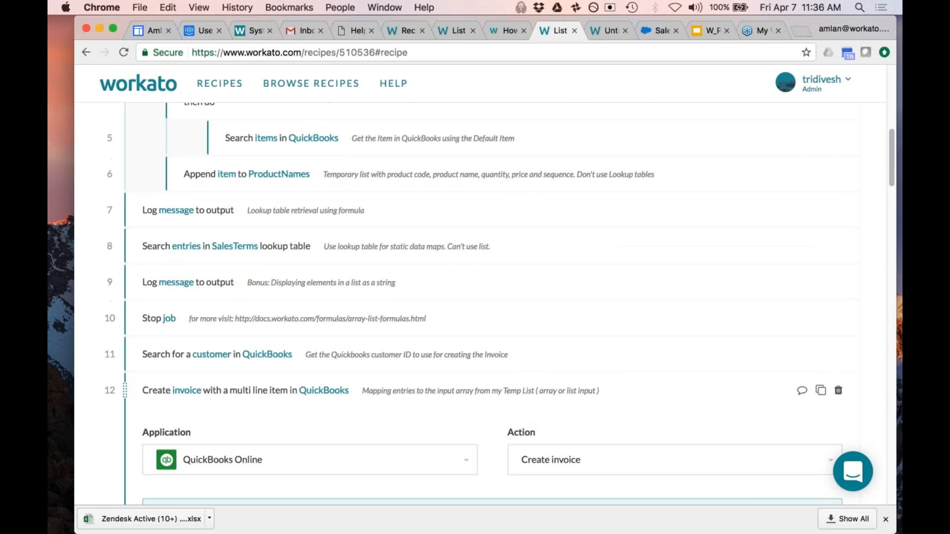
{"action": "left_click", "coordinate": [286, 395]}
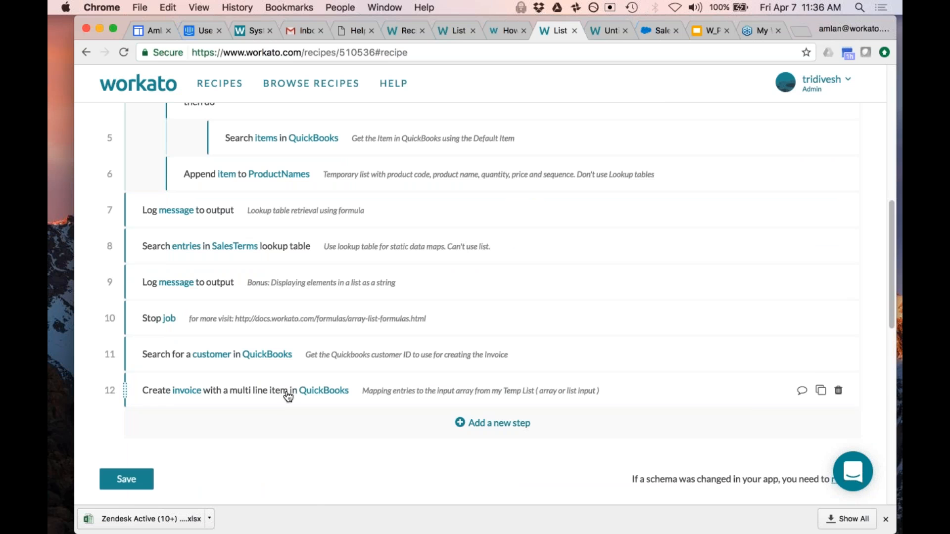
Reopen the step 12 Create invoice action, examine its Sales line source list and Description mappings, collapse it and return to the recipe steps.
{"action": "left_click", "coordinate": [288, 396]}
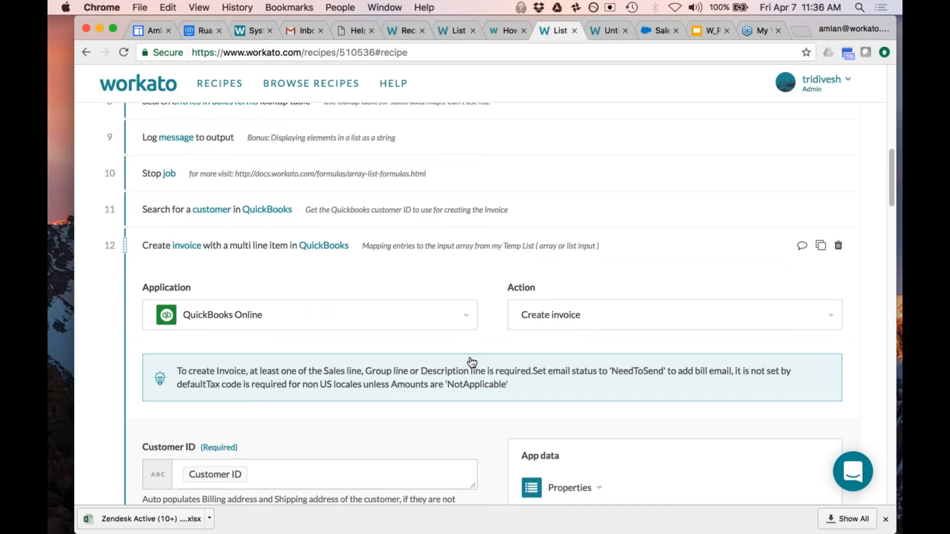
{"action": "scroll", "coordinate": [472, 363], "scroll_direction": "down", "scroll_amount": 10}
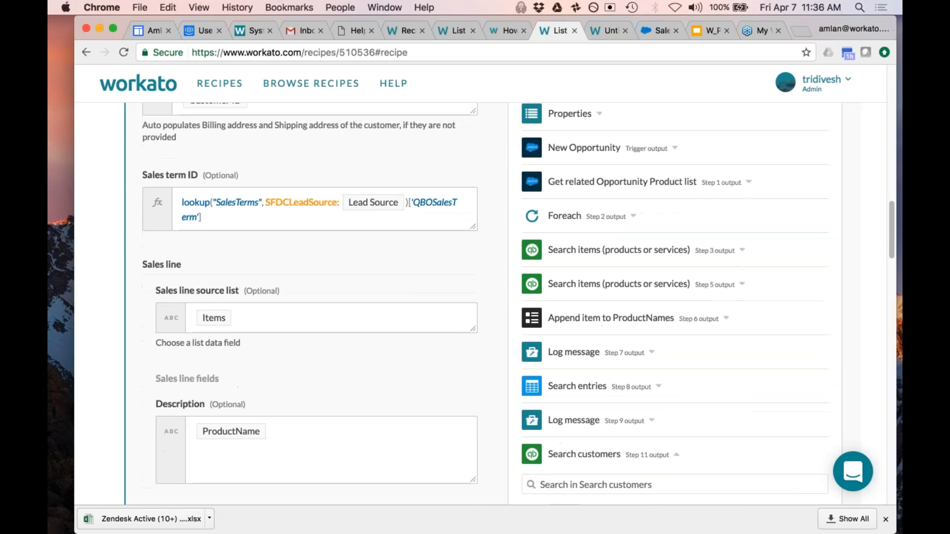
{"action": "scroll", "coordinate": [472, 304], "scroll_direction": "up", "scroll_amount": 1}
{"action": "scroll", "coordinate": [442, 362], "scroll_direction": "up", "scroll_amount": 1}
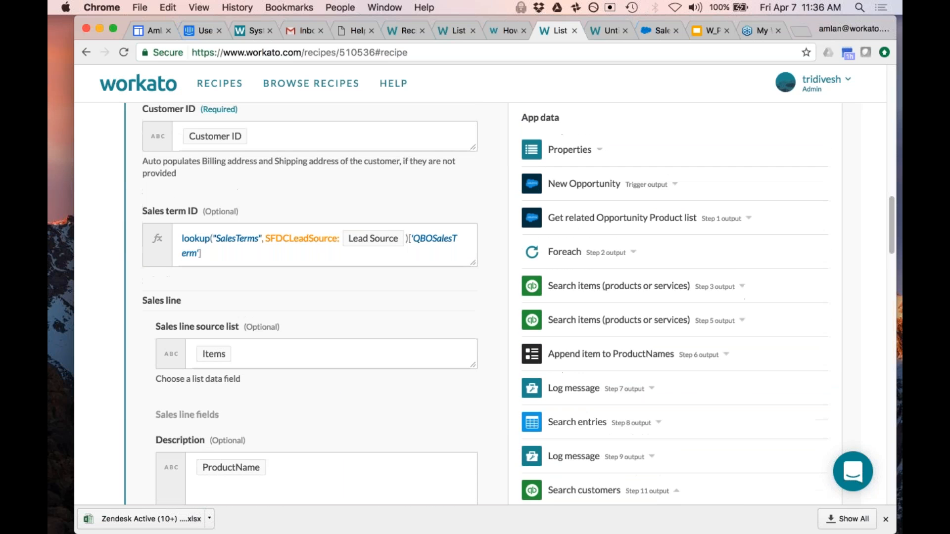
{"action": "scroll", "coordinate": [442, 363], "scroll_direction": "down", "scroll_amount": 2}
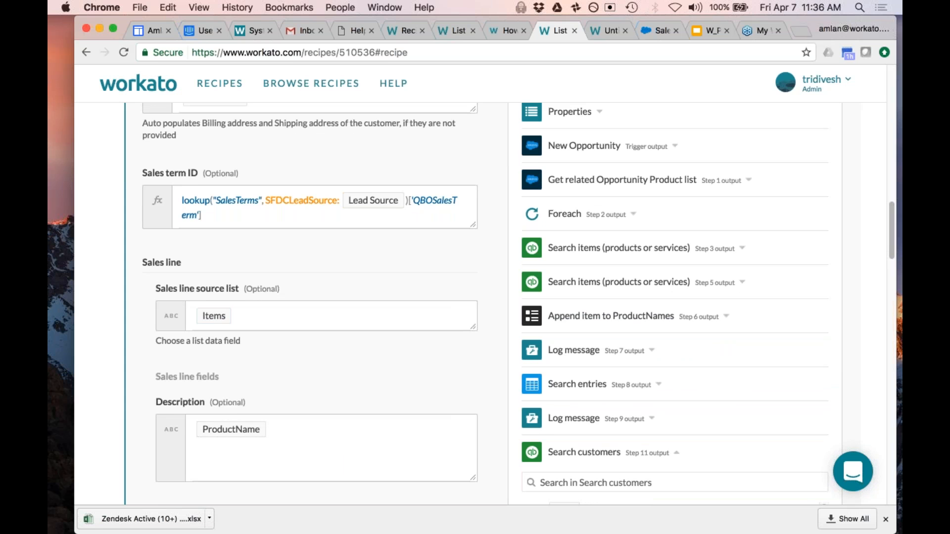
{"action": "scroll", "coordinate": [475, 297], "scroll_direction": "down", "scroll_amount": 1}
{"action": "scroll", "coordinate": [233, 392], "scroll_direction": "down", "scroll_amount": 3}
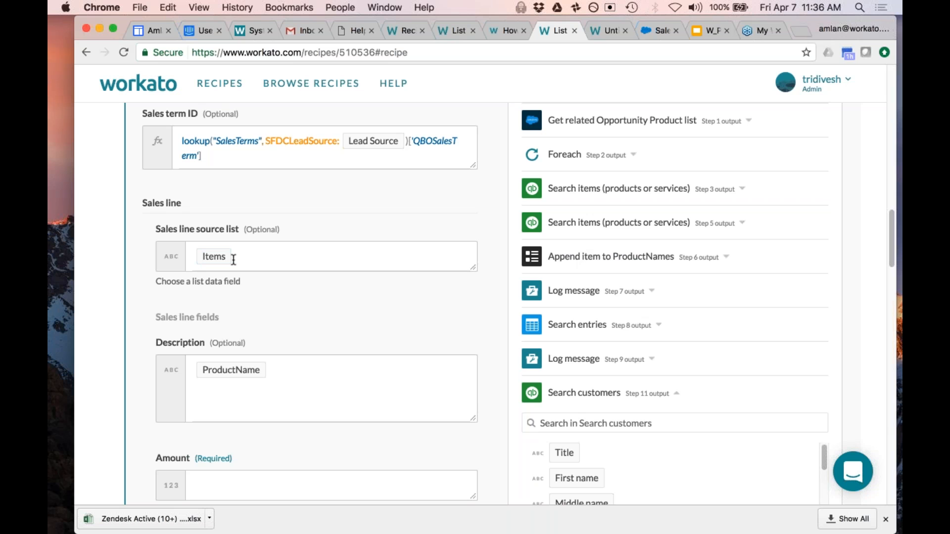
{"action": "mouse_move", "coordinate": [221, 258]}
{"action": "scroll", "coordinate": [287, 227], "scroll_direction": "up", "scroll_amount": 10}
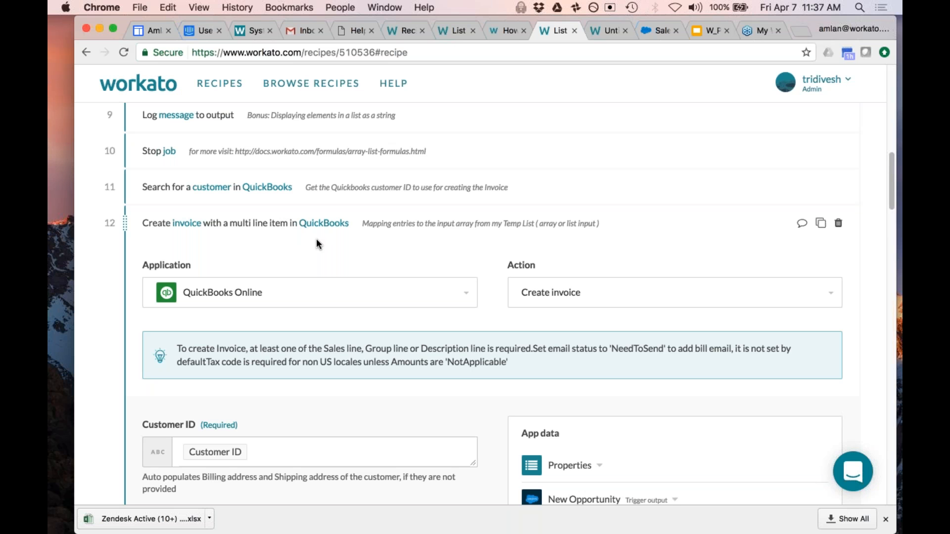
{"action": "left_click", "coordinate": [253, 226]}
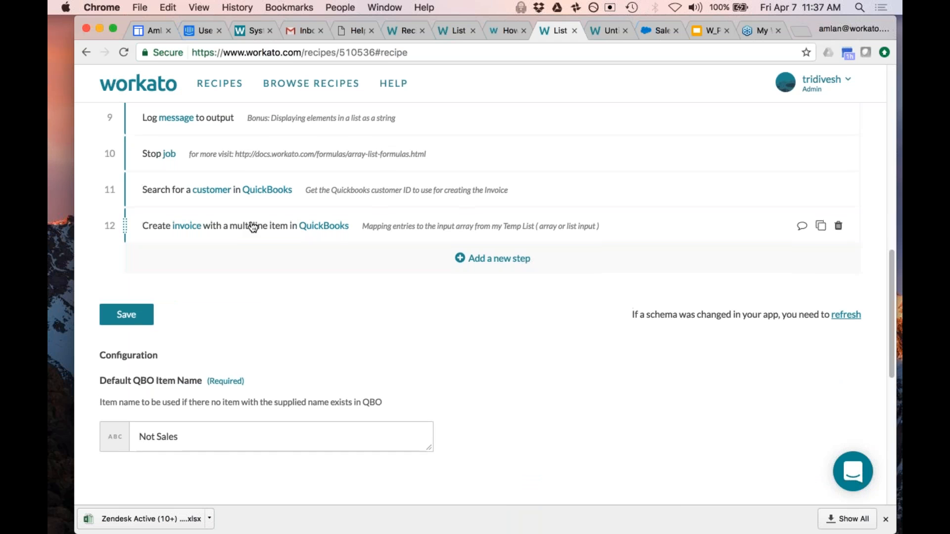
{"action": "scroll", "coordinate": [253, 227], "scroll_direction": "up", "scroll_amount": 4}
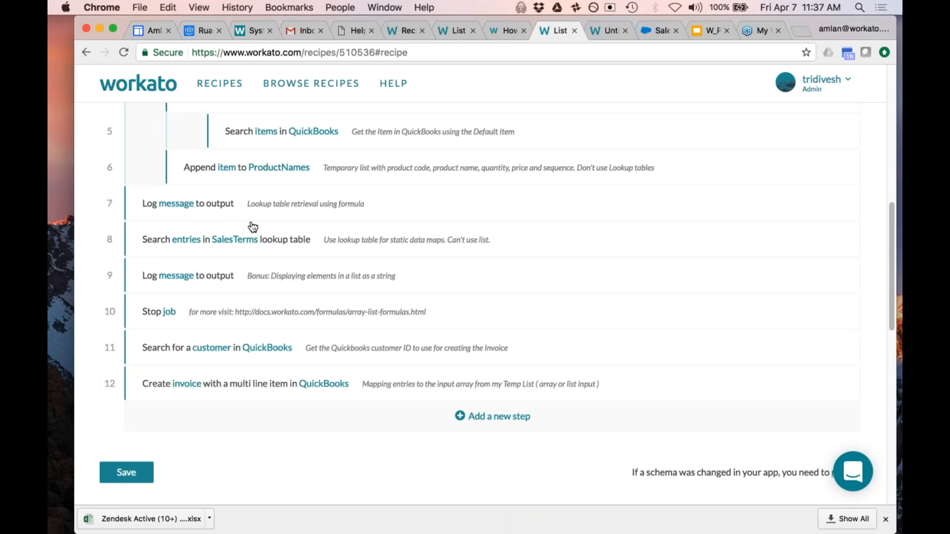
Examine the recipe's Configuration section below the actions, including the Default QBO Item Name field and the Config schema JSON.
{"action": "scroll", "coordinate": [253, 227], "scroll_direction": "down", "scroll_amount": 1}
{"action": "scroll", "coordinate": [253, 227], "scroll_direction": "down", "scroll_amount": 3}
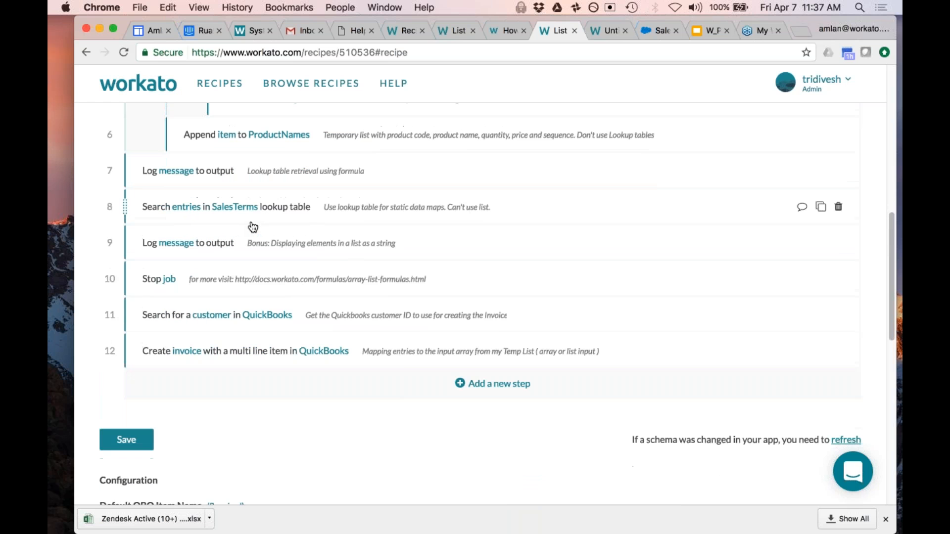
{"action": "scroll", "coordinate": [253, 227], "scroll_direction": "down", "scroll_amount": 10}
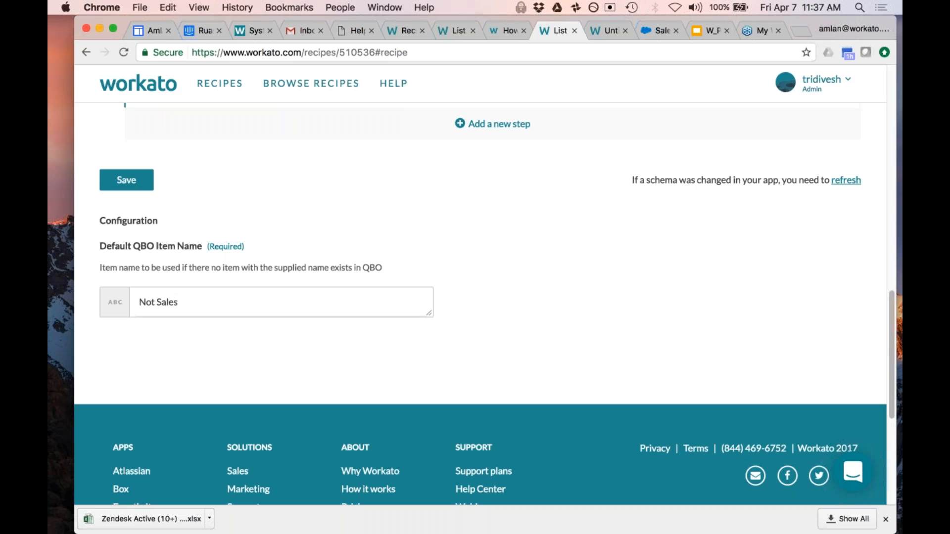
{"action": "scroll", "coordinate": [253, 226], "scroll_direction": "down", "scroll_amount": 2}
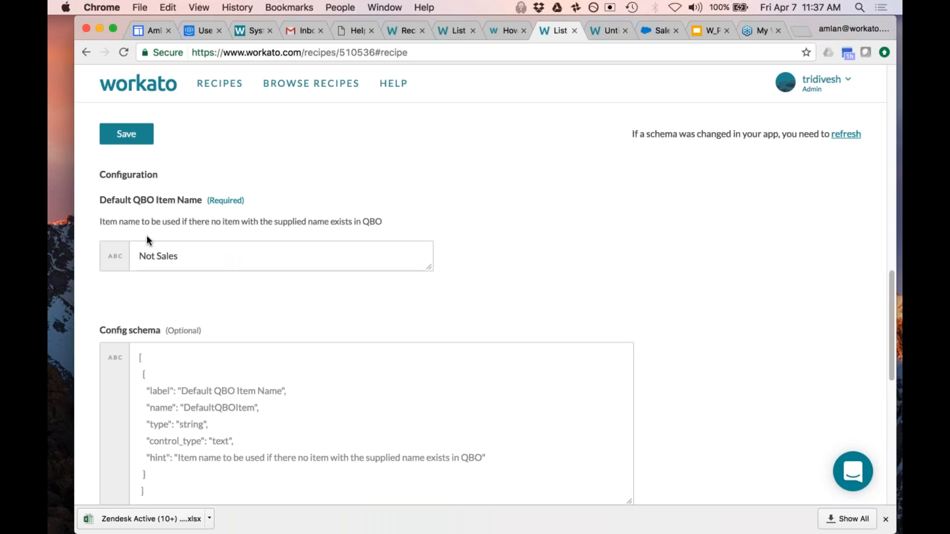
{"action": "scroll", "coordinate": [159, 298], "scroll_direction": "down", "scroll_amount": 5}
{"action": "scroll", "coordinate": [159, 297], "scroll_direction": "down", "scroll_amount": 1}
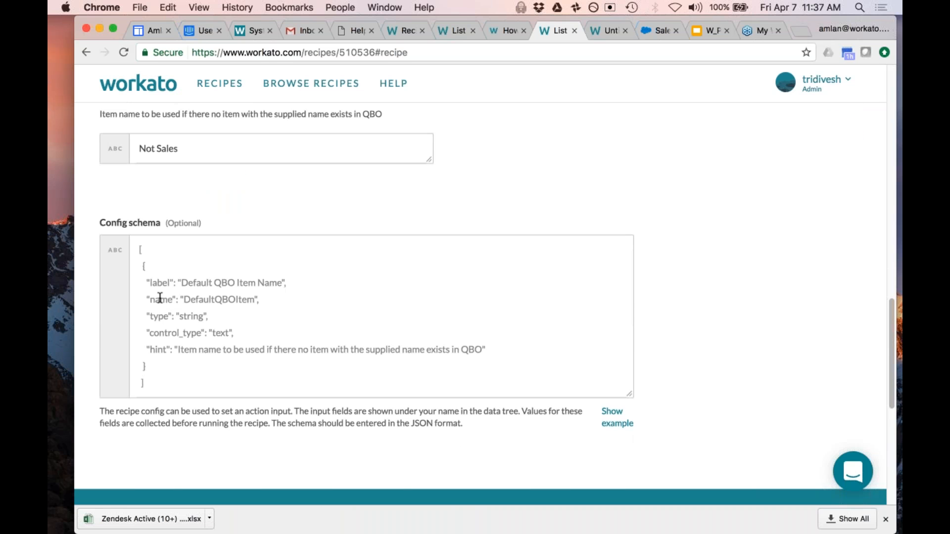
{"action": "scroll", "coordinate": [159, 298], "scroll_direction": "up", "scroll_amount": 4}
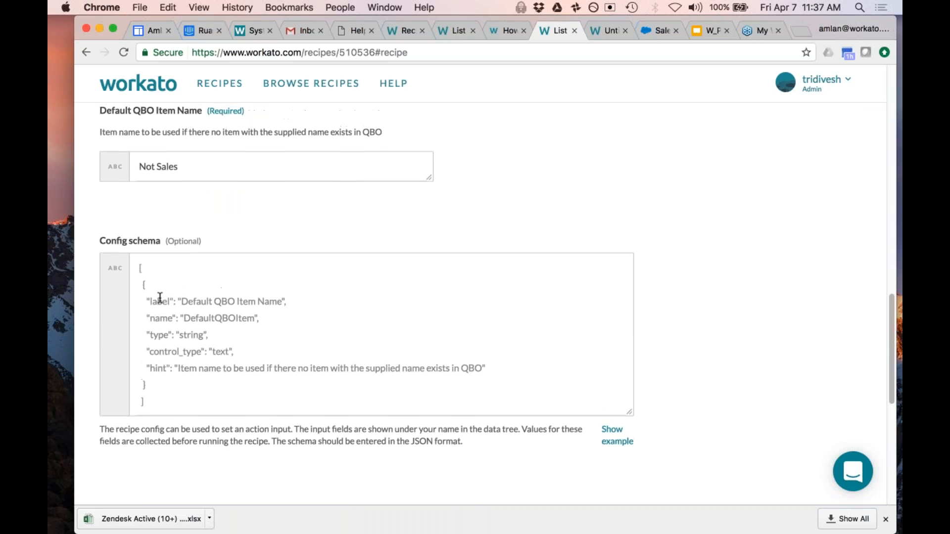
{"action": "scroll", "coordinate": [160, 297], "scroll_direction": "down", "scroll_amount": 5}
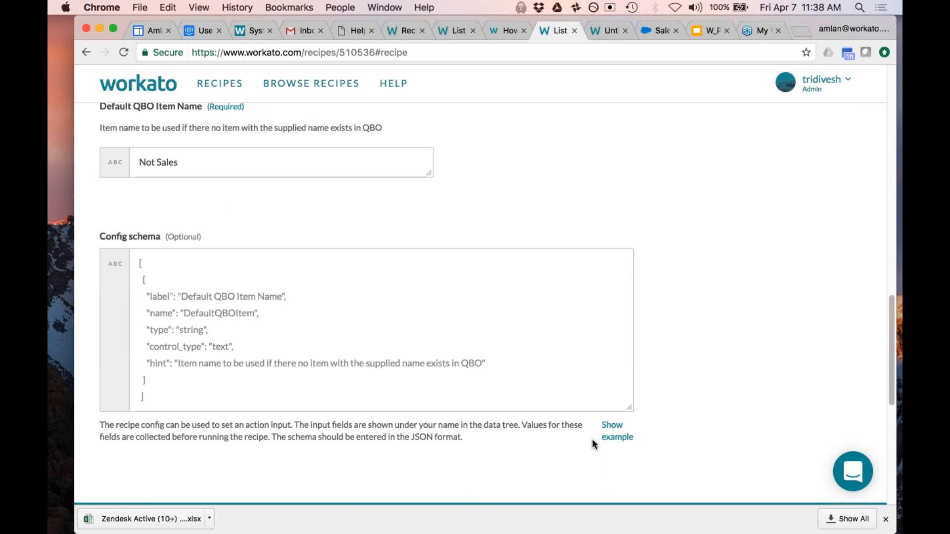
Show the example JSON for the Config schema and hide it again.
{"action": "left_click", "coordinate": [616, 435]}
{"action": "scroll", "coordinate": [436, 438], "scroll_direction": "down", "scroll_amount": 1}
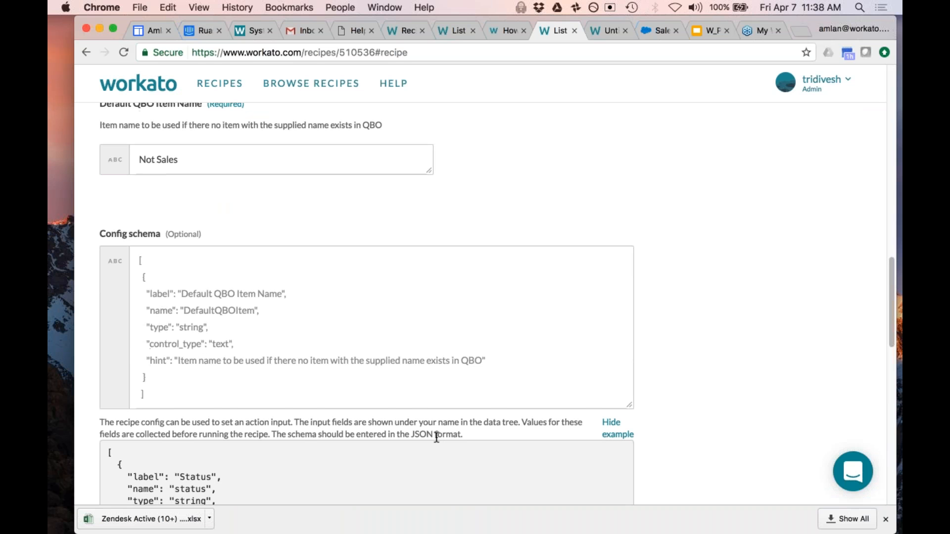
{"action": "scroll", "coordinate": [436, 438], "scroll_direction": "down", "scroll_amount": 5}
{"action": "left_click", "coordinate": [614, 308]}
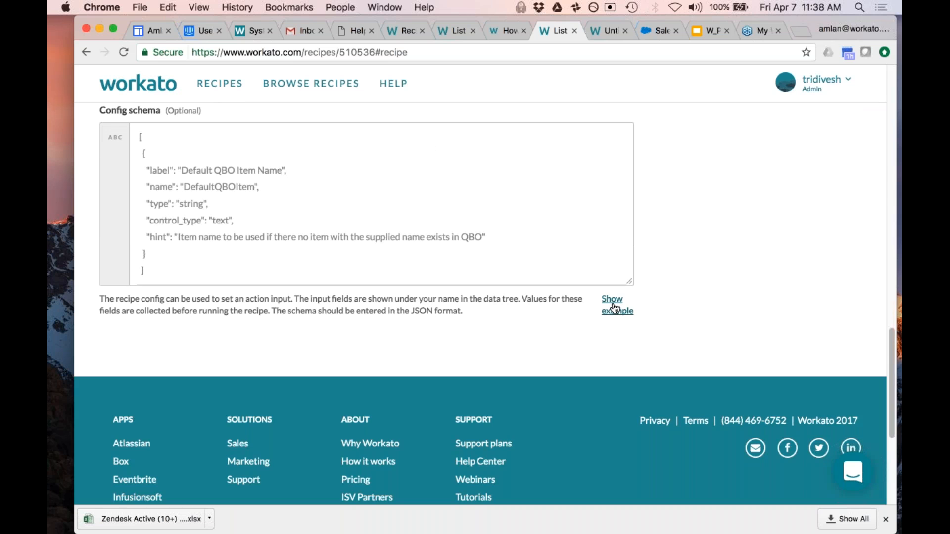
Compare the Default QBO Item Name field with its Config schema definition and return to the recipe's action list.
{"action": "scroll", "coordinate": [378, 308], "scroll_direction": "up", "scroll_amount": 5}
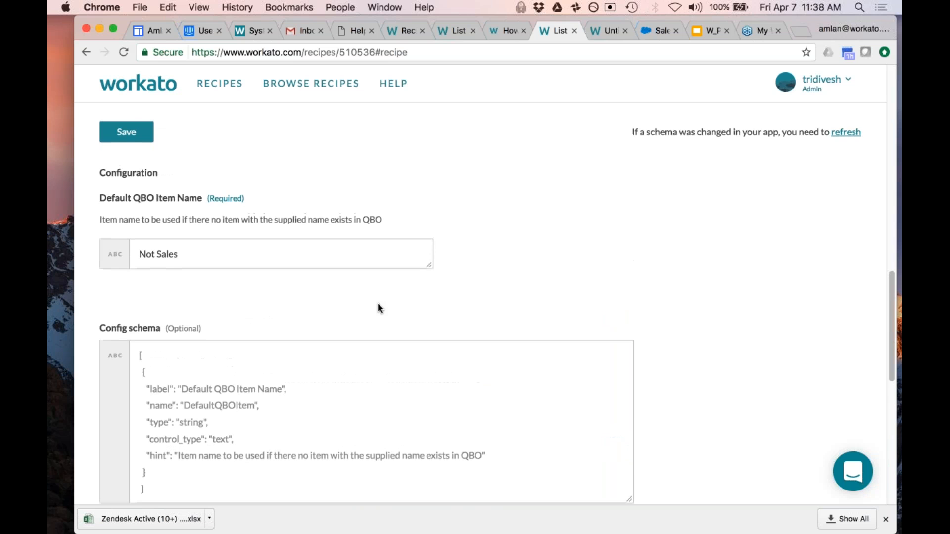
{"action": "scroll", "coordinate": [378, 308], "scroll_direction": "up", "scroll_amount": 3}
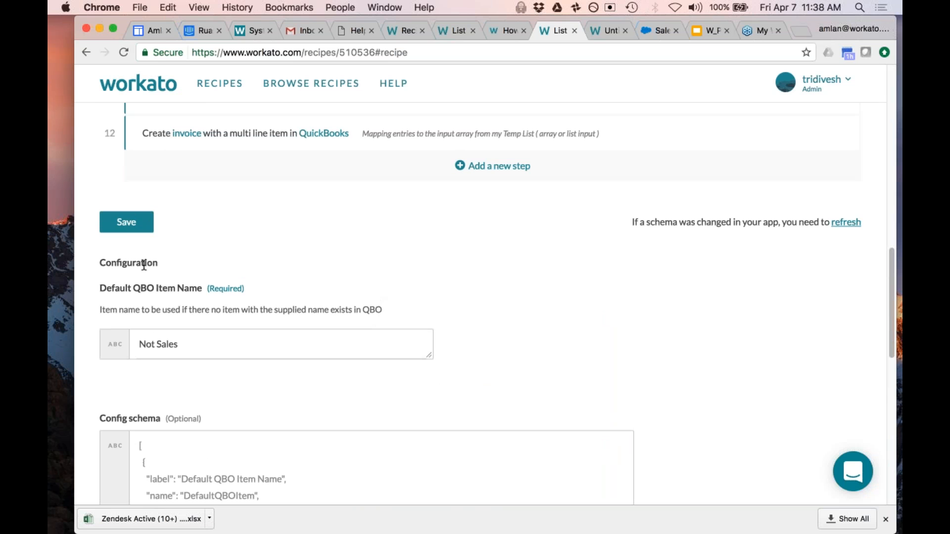
{"action": "scroll", "coordinate": [182, 271], "scroll_direction": "up", "scroll_amount": 3}
{"action": "scroll", "coordinate": [182, 271], "scroll_direction": "down", "scroll_amount": 6}
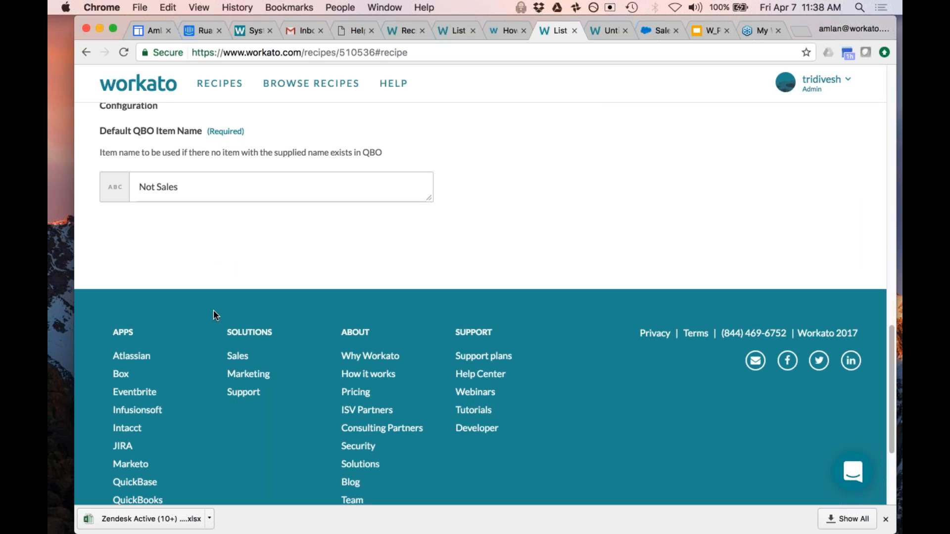
{"action": "scroll", "coordinate": [213, 310], "scroll_direction": "up", "scroll_amount": 1}
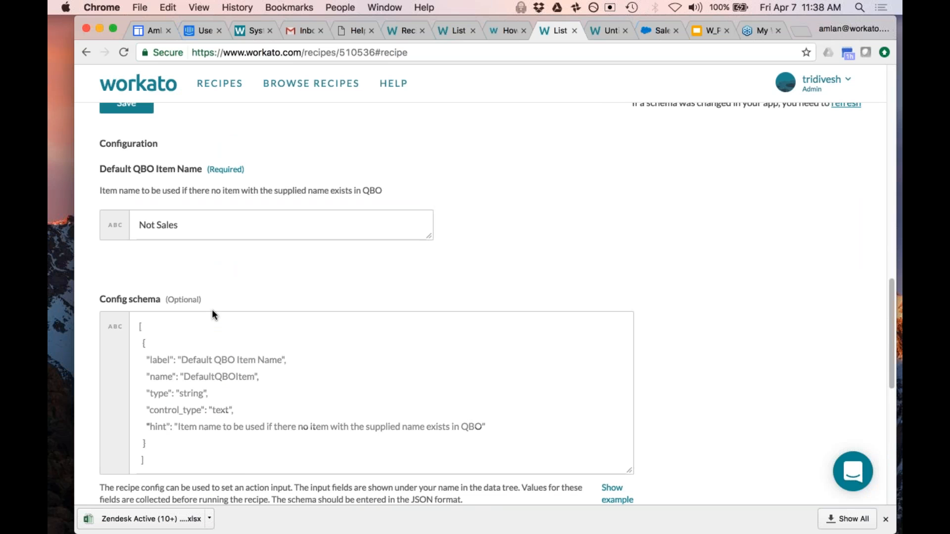
{"action": "scroll", "coordinate": [177, 323], "scroll_direction": "down", "scroll_amount": 1}
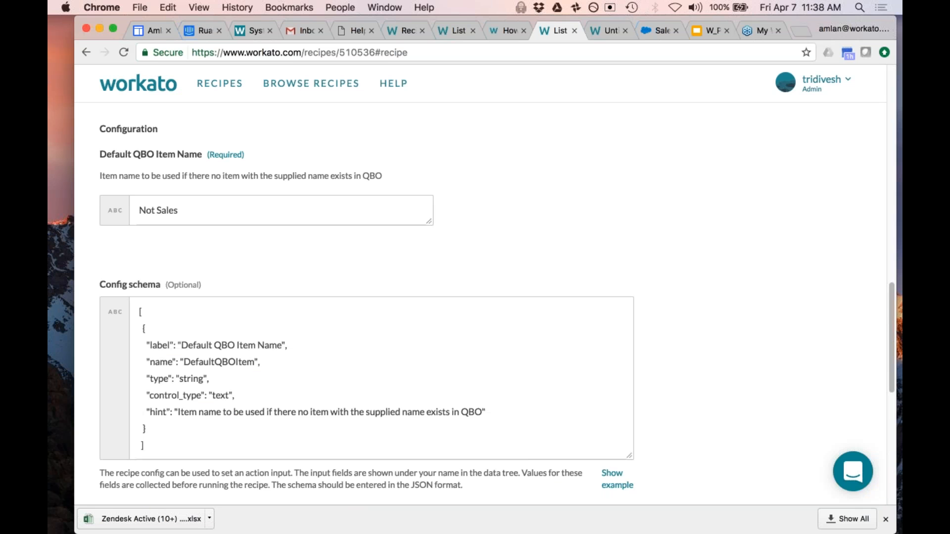
{"action": "scroll", "coordinate": [181, 327], "scroll_direction": "down", "scroll_amount": 5}
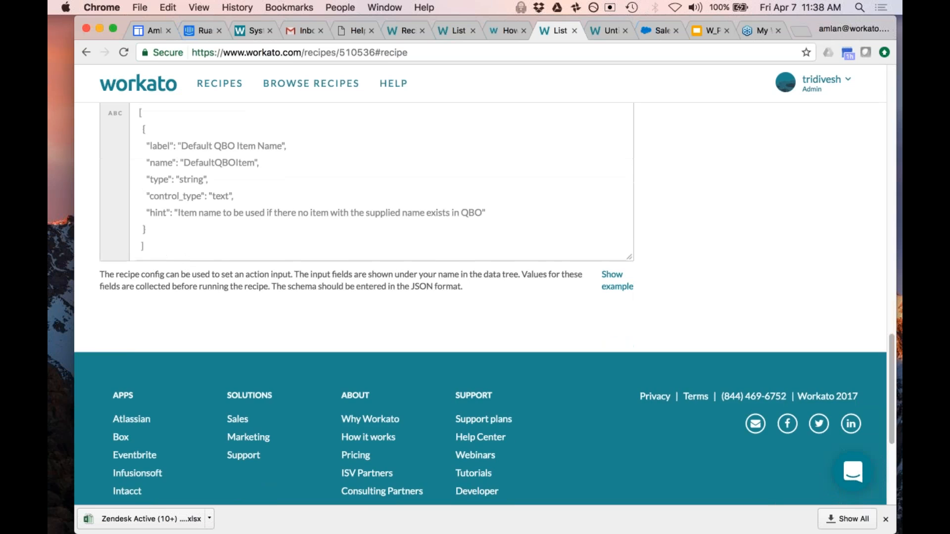
{"action": "scroll", "coordinate": [179, 332], "scroll_direction": "up", "scroll_amount": 6}
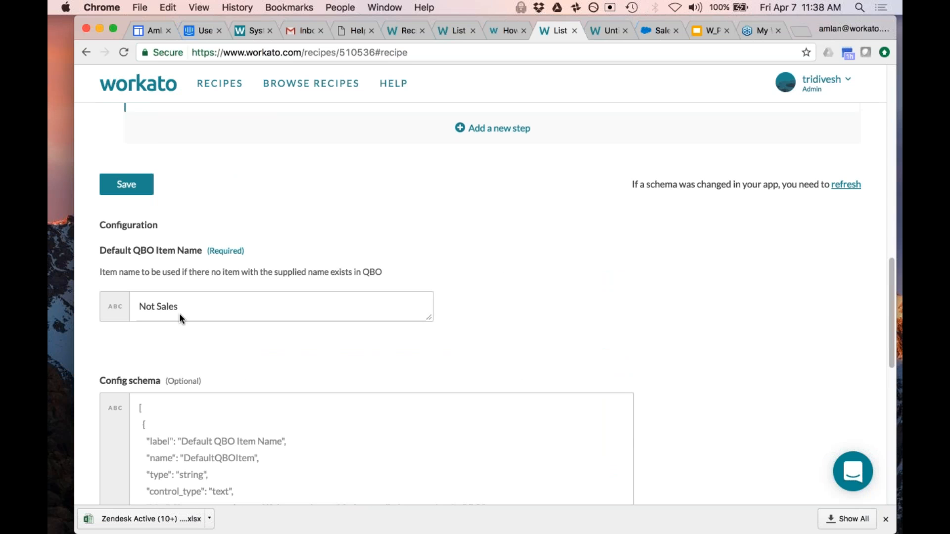
{"action": "scroll", "coordinate": [180, 319], "scroll_direction": "up", "scroll_amount": 10}
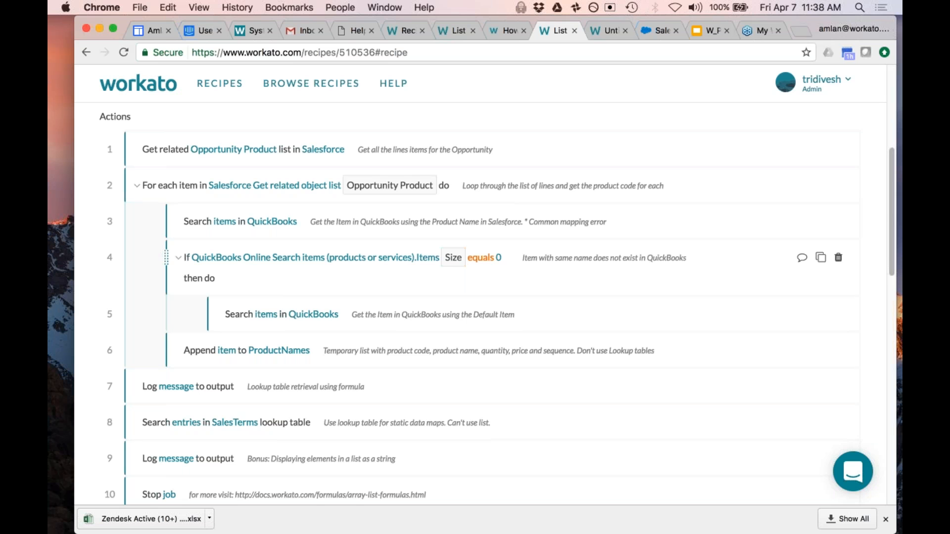
Switch to the Workato docs page on list formulas and open the Data mapping formulas overview.
{"action": "left_click", "coordinate": [397, 29]}
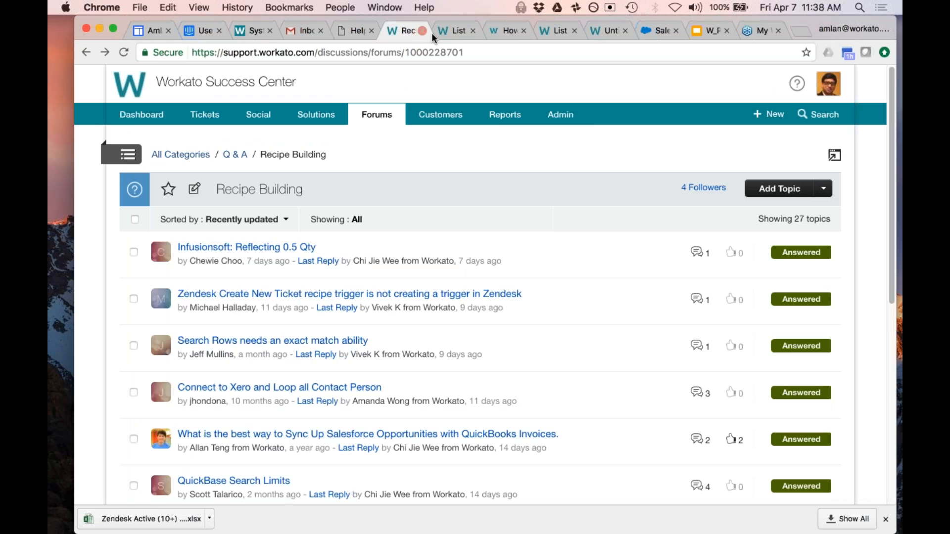
{"action": "left_click", "coordinate": [505, 29]}
{"action": "left_click", "coordinate": [453, 31]}
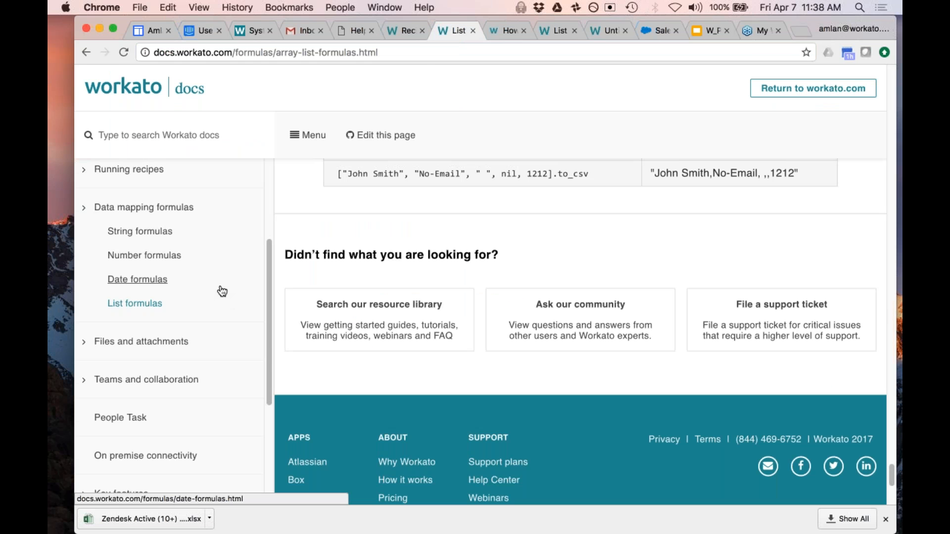
{"action": "scroll", "coordinate": [222, 291], "scroll_direction": "up", "scroll_amount": 1}
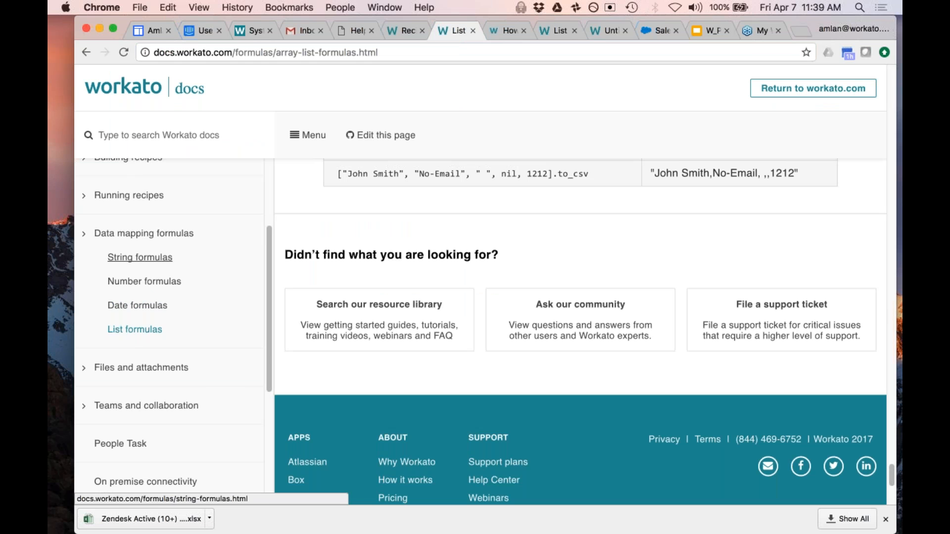
{"action": "left_click", "coordinate": [144, 233]}
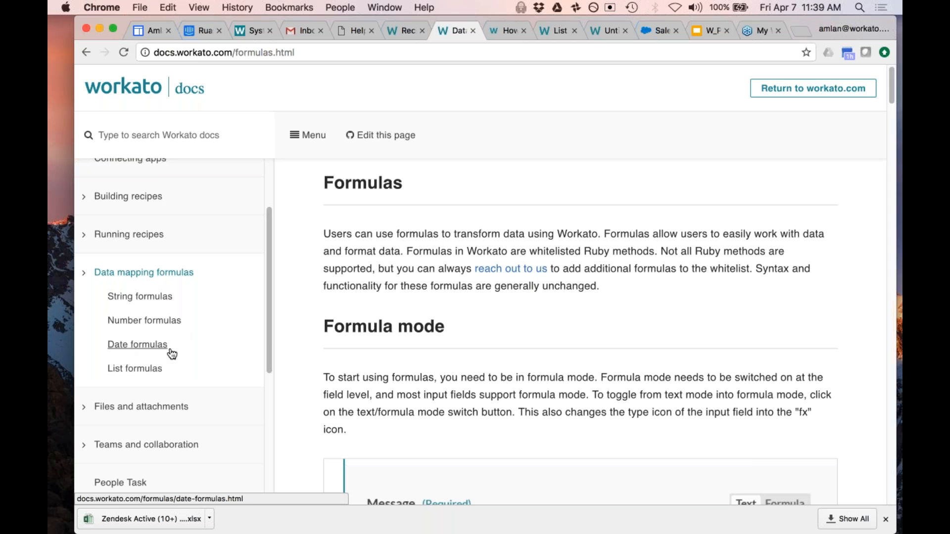
Open the String formulas documentation and look through its function examples.
{"action": "left_click", "coordinate": [147, 299]}
{"action": "scroll", "coordinate": [330, 310], "scroll_direction": "down", "scroll_amount": 1}
{"action": "scroll", "coordinate": [331, 310], "scroll_direction": "down", "scroll_amount": 6}
{"action": "scroll", "coordinate": [334, 310], "scroll_direction": "down", "scroll_amount": 5}
{"action": "scroll", "coordinate": [581, 331], "scroll_direction": "down", "scroll_amount": 9}
{"action": "scroll", "coordinate": [581, 331], "scroll_direction": "down", "scroll_amount": 8}
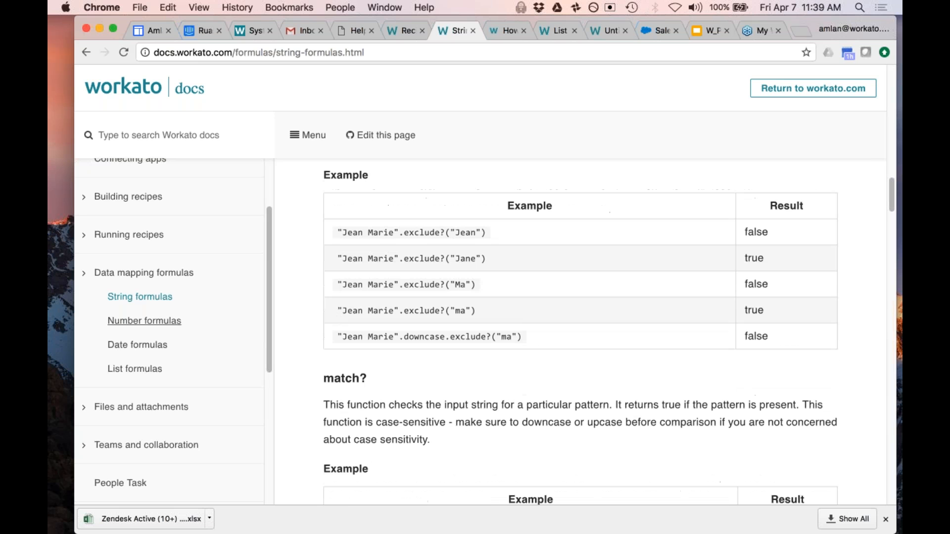
Review the array examples in the List formulas documentation, and open the docs Introduction page.
{"action": "left_click", "coordinate": [130, 375]}
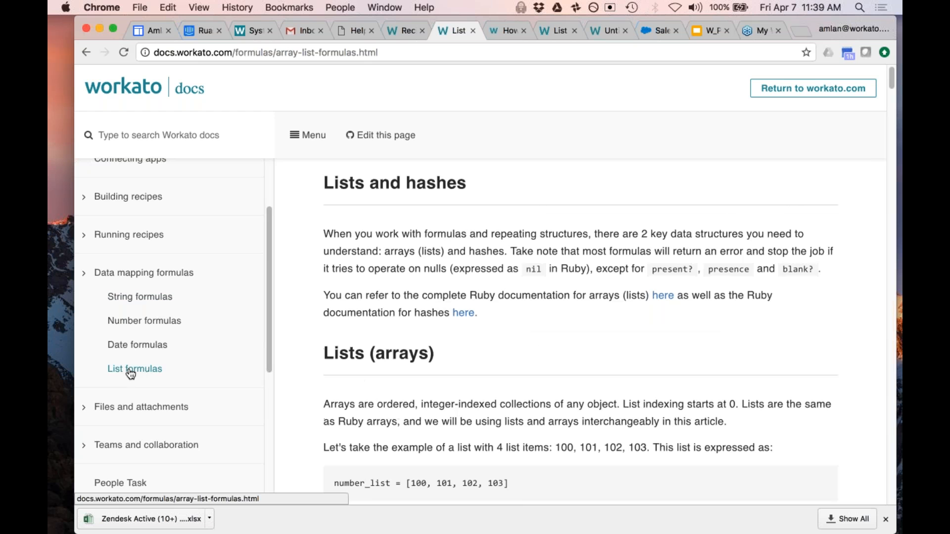
{"action": "scroll", "coordinate": [350, 322], "scroll_direction": "down", "scroll_amount": 3}
{"action": "scroll", "coordinate": [351, 325], "scroll_direction": "down", "scroll_amount": 5}
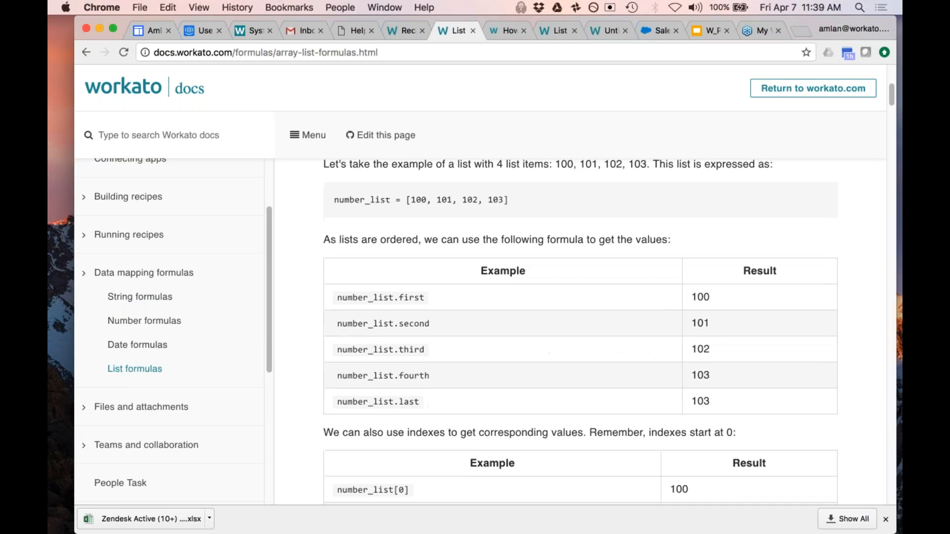
{"action": "scroll", "coordinate": [350, 325], "scroll_direction": "down", "scroll_amount": 9}
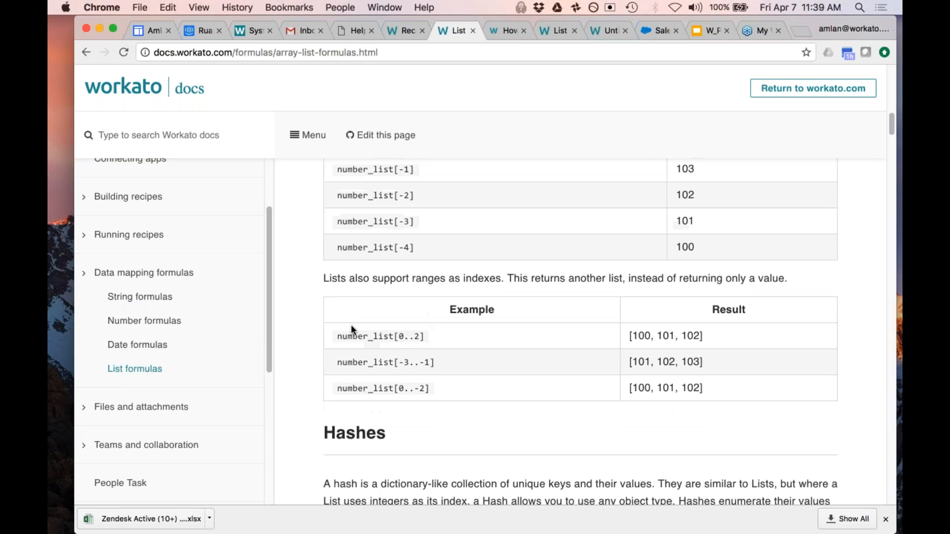
{"action": "scroll", "coordinate": [351, 325], "scroll_direction": "up", "scroll_amount": 15}
{"action": "scroll", "coordinate": [119, 254], "scroll_direction": "up", "scroll_amount": 2}
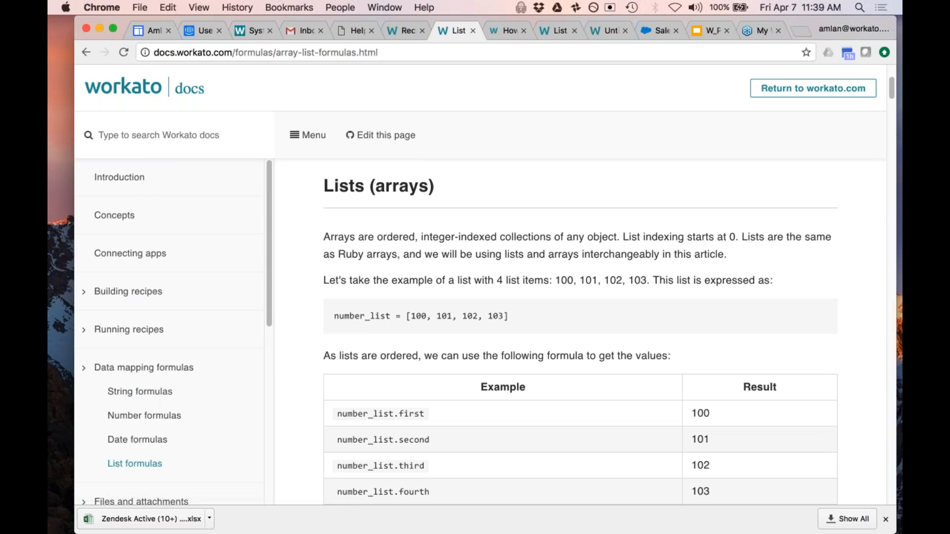
{"action": "left_click", "coordinate": [119, 177]}
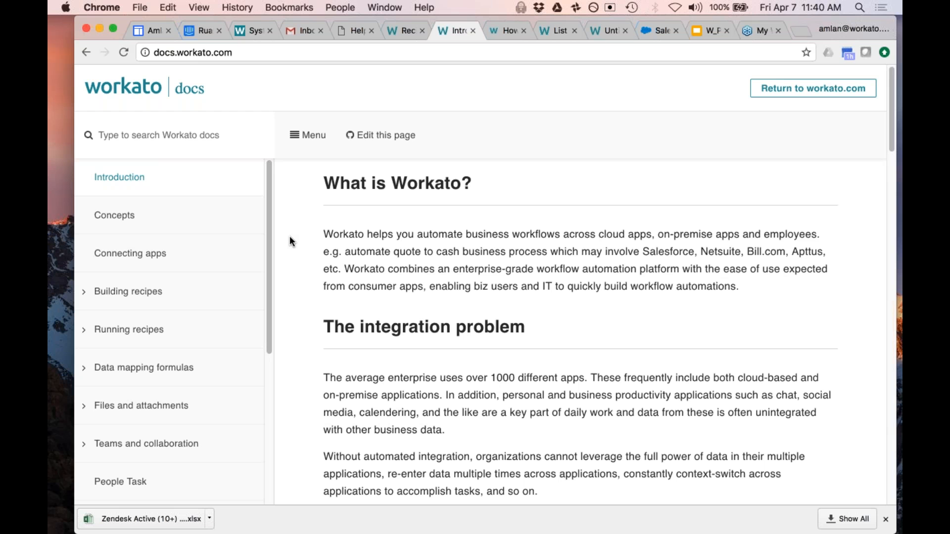
Return to the List Demo recipe, recheck its Default QBO Item Name configuration, and go back up to the actions.
{"action": "left_click", "coordinate": [548, 28]}
{"action": "scroll", "coordinate": [111, 337], "scroll_direction": "down", "scroll_amount": 10}
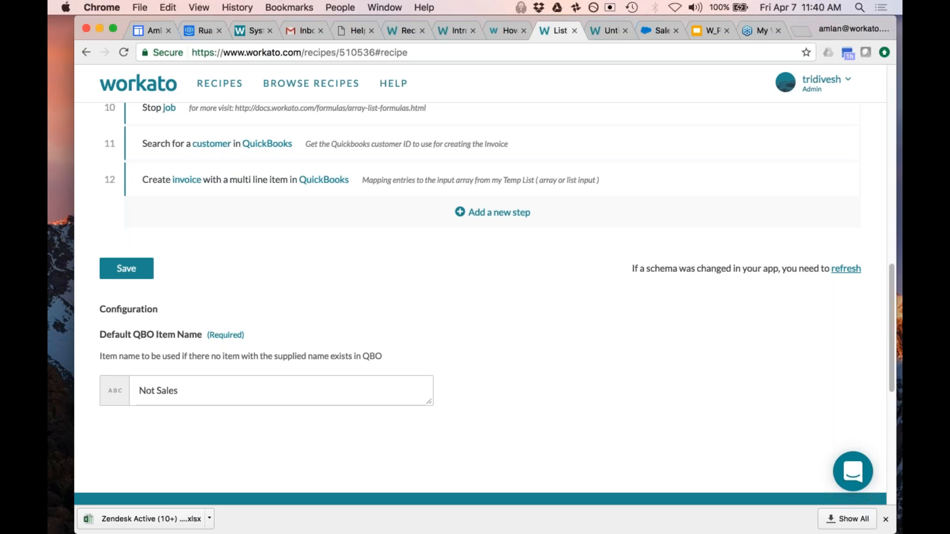
{"action": "scroll", "coordinate": [502, 409], "scroll_direction": "down", "scroll_amount": 3}
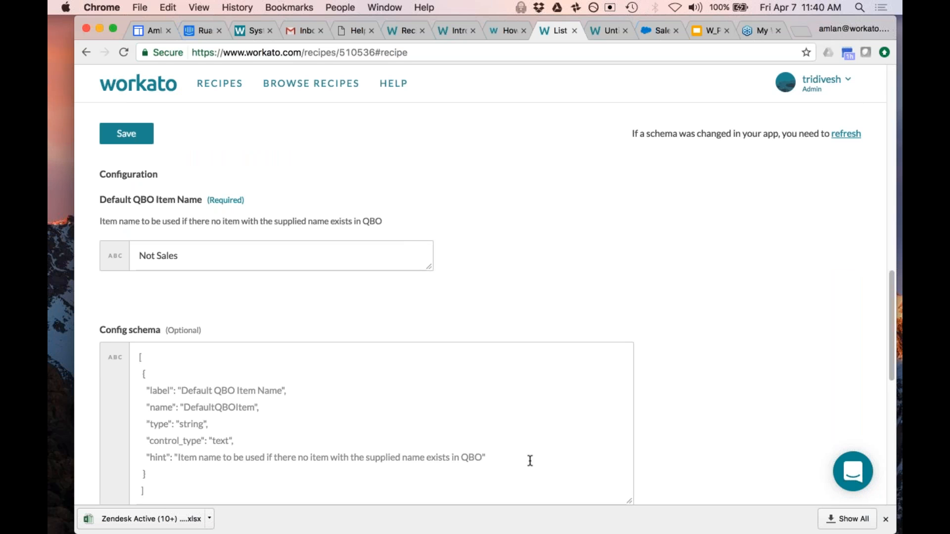
{"action": "scroll", "coordinate": [246, 396], "scroll_direction": "up", "scroll_amount": 1}
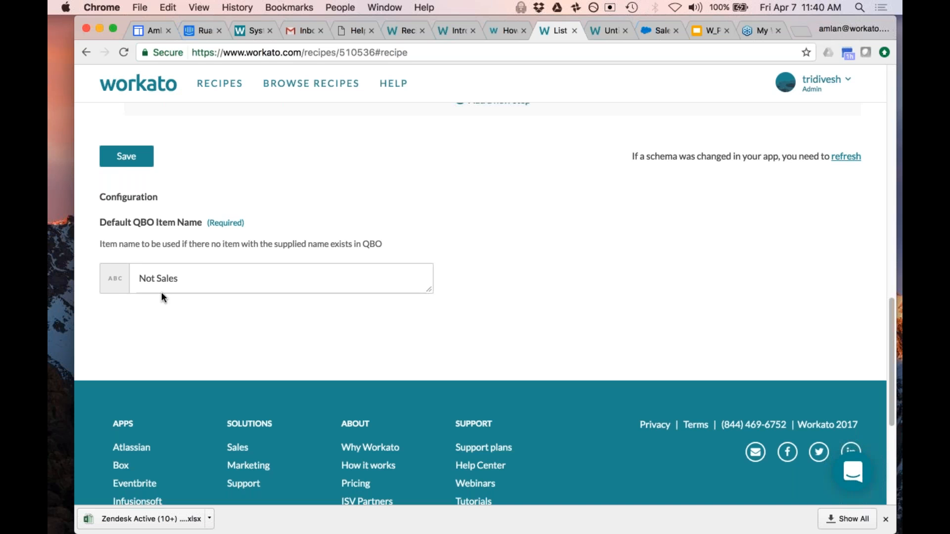
{"action": "scroll", "coordinate": [169, 278], "scroll_direction": "up", "scroll_amount": 10}
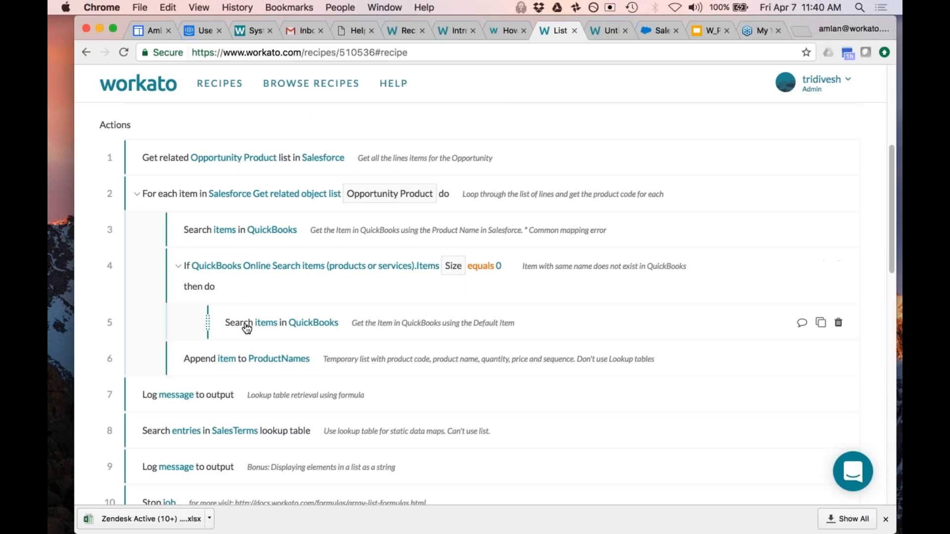
Expand the step 5 Search items action and find the Config property mapped to its Name field in the Properties app data.
{"action": "left_click", "coordinate": [246, 317]}
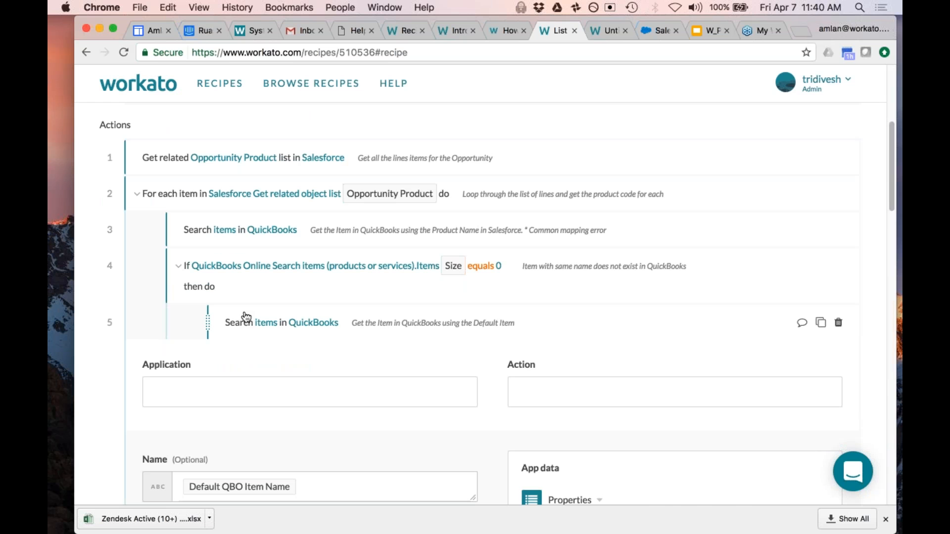
{"action": "scroll", "coordinate": [246, 317], "scroll_direction": "down", "scroll_amount": 4}
{"action": "left_click", "coordinate": [361, 398]}
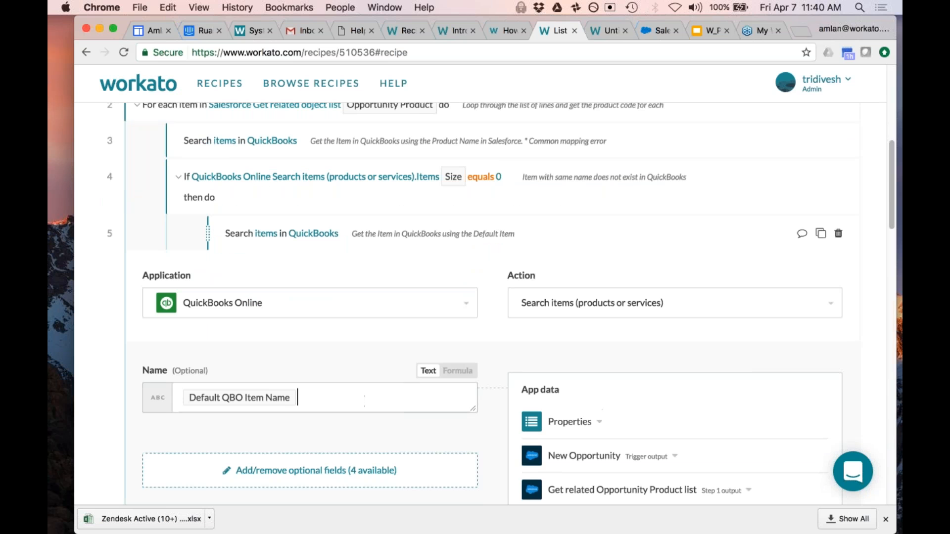
{"action": "left_click", "coordinate": [599, 431]}
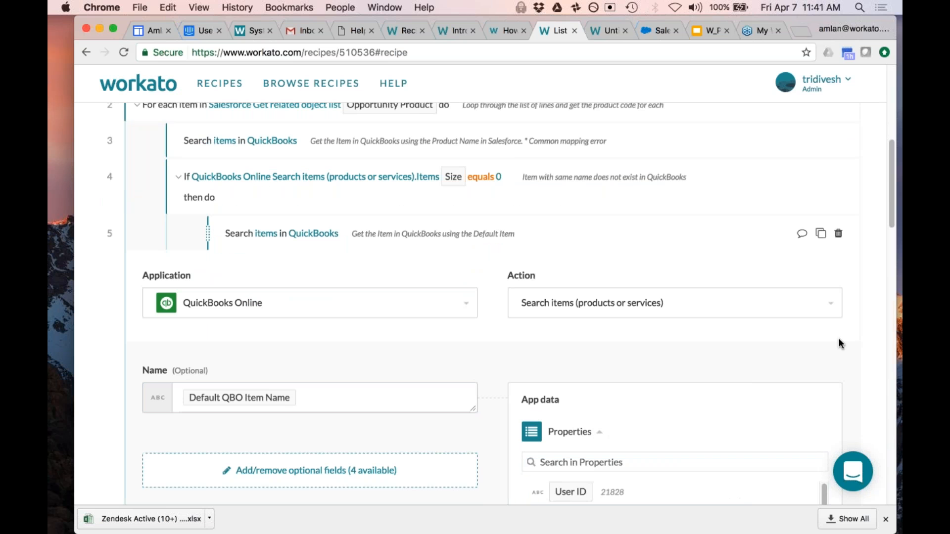
{"action": "scroll", "coordinate": [839, 343], "scroll_direction": "down", "scroll_amount": 5}
{"action": "scroll", "coordinate": [707, 345], "scroll_direction": "down", "scroll_amount": 3}
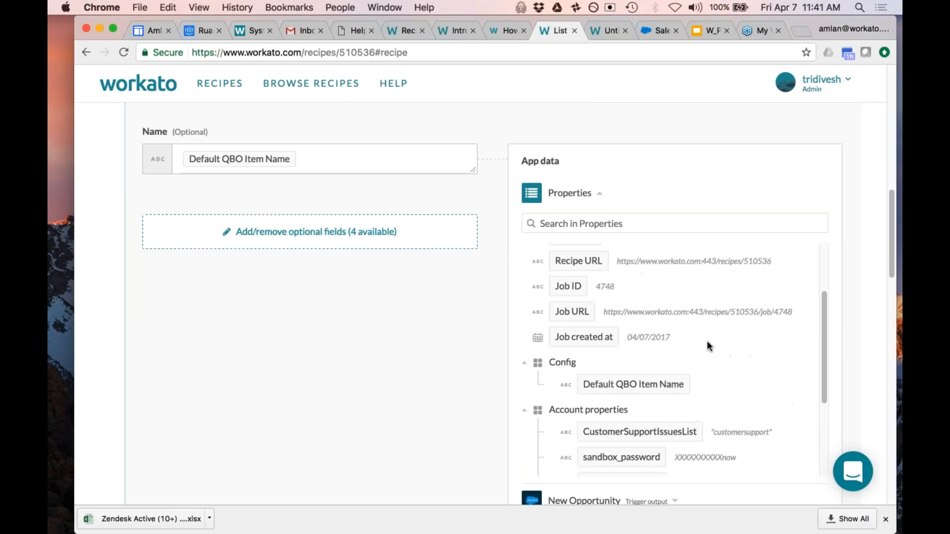
{"action": "scroll", "coordinate": [706, 340], "scroll_direction": "down", "scroll_amount": 2}
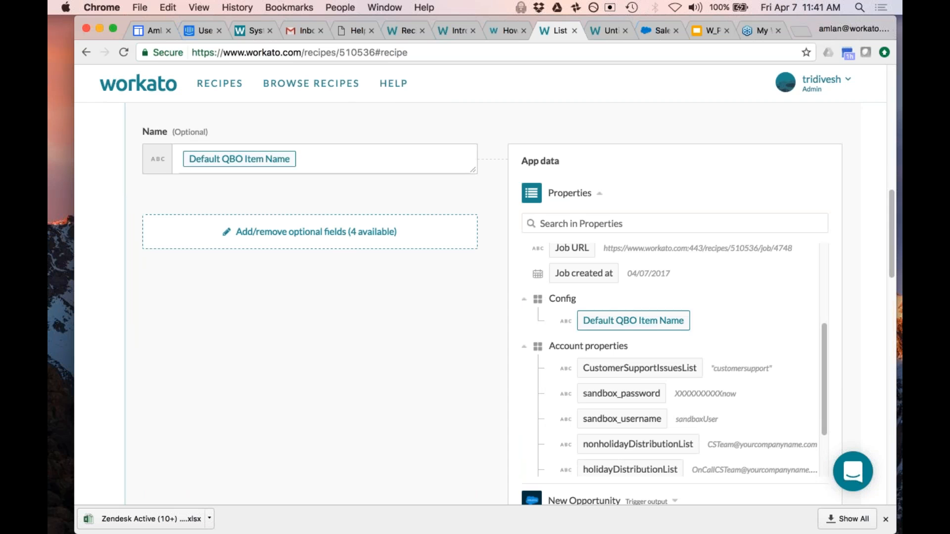
Check the Account properties listed under the step 5 Search items action's app data, and collapse that action.
{"action": "scroll", "coordinate": [448, 395], "scroll_direction": "down", "scroll_amount": 1}
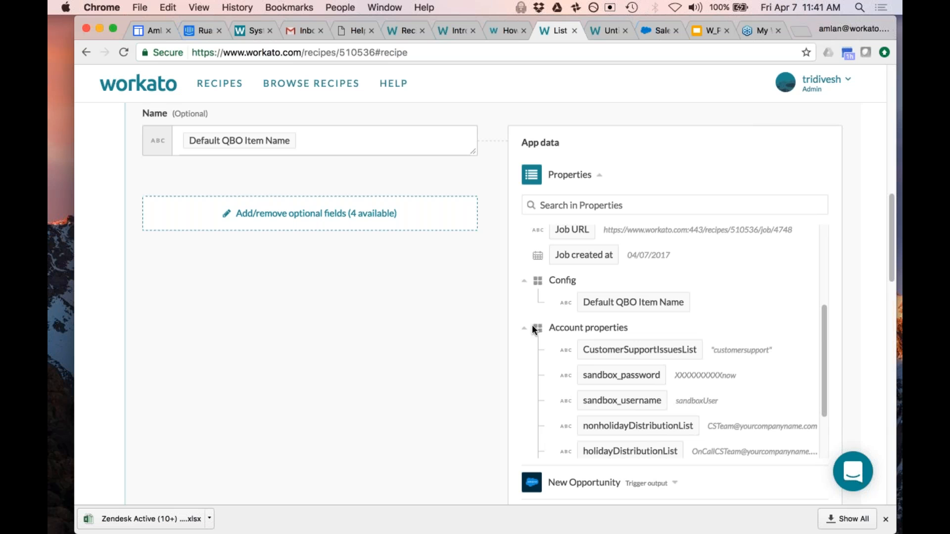
{"action": "scroll", "coordinate": [449, 324], "scroll_direction": "up", "scroll_amount": 5}
{"action": "left_click", "coordinate": [313, 230]}
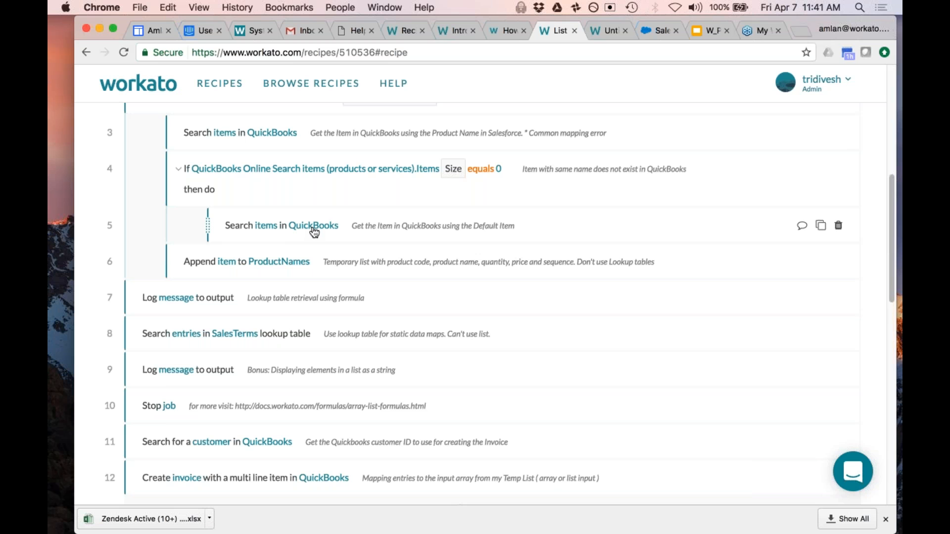
{"action": "scroll", "coordinate": [313, 231], "scroll_direction": "up", "scroll_amount": 1}
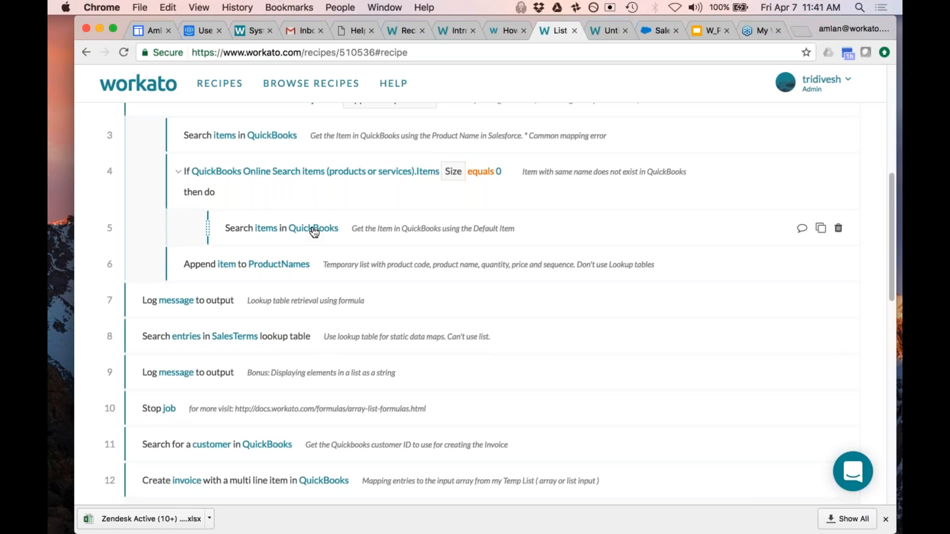
{"action": "scroll", "coordinate": [313, 231], "scroll_direction": "up", "scroll_amount": 3}
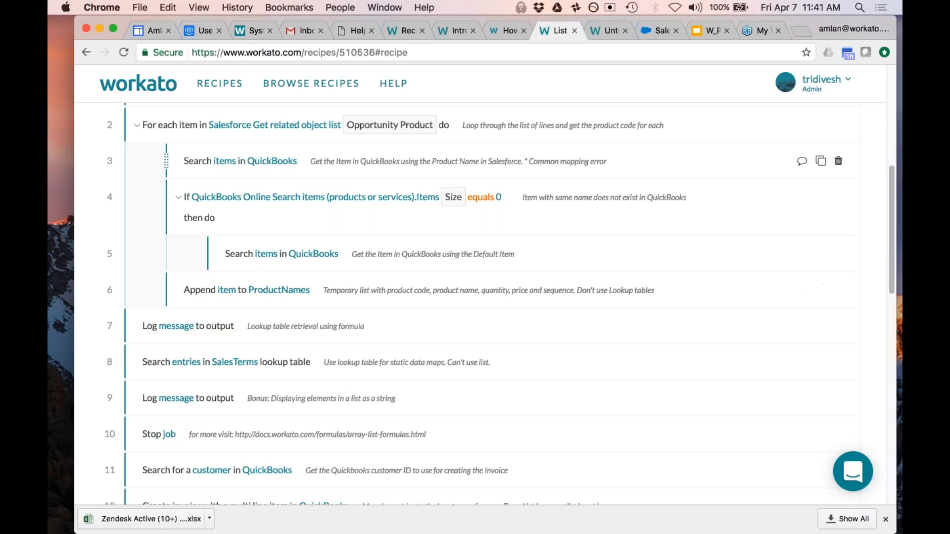
Expand the step 6 Append item to ProductNames action, inspect the source of both ID pills in the QuickBooksProductID formula, and collapse it.
{"action": "left_click", "coordinate": [226, 292]}
{"action": "scroll", "coordinate": [227, 285], "scroll_direction": "down", "scroll_amount": 2}
{"action": "scroll", "coordinate": [208, 324], "scroll_direction": "down", "scroll_amount": 2}
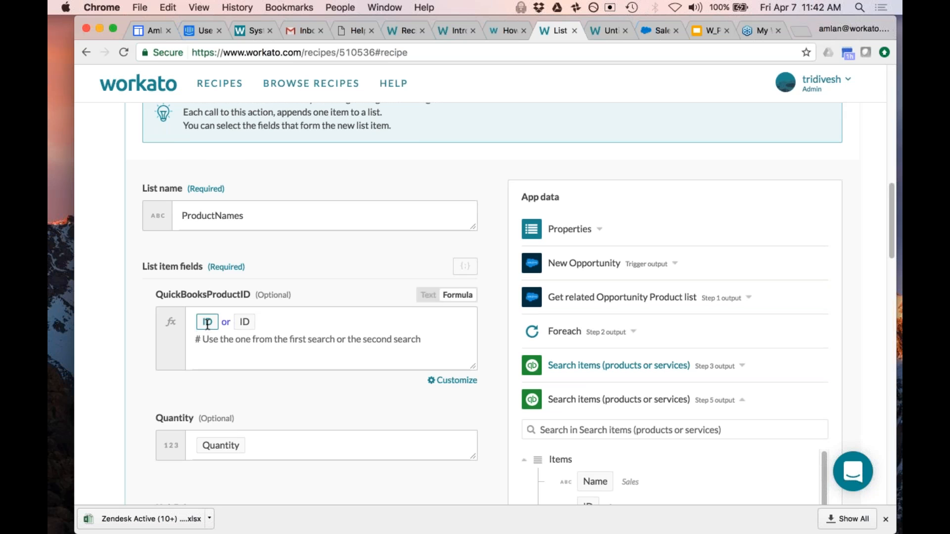
{"action": "mouse_move", "coordinate": [206, 324]}
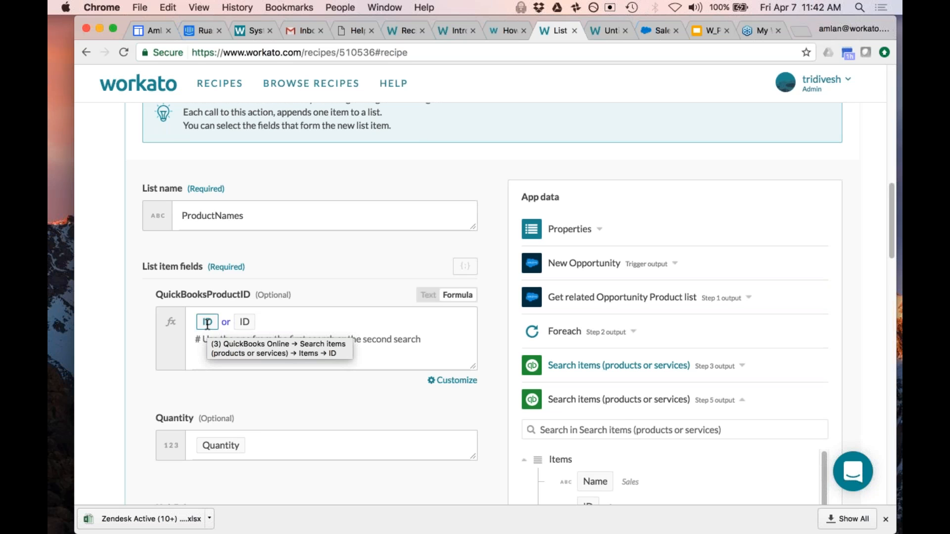
{"action": "mouse_move", "coordinate": [244, 323]}
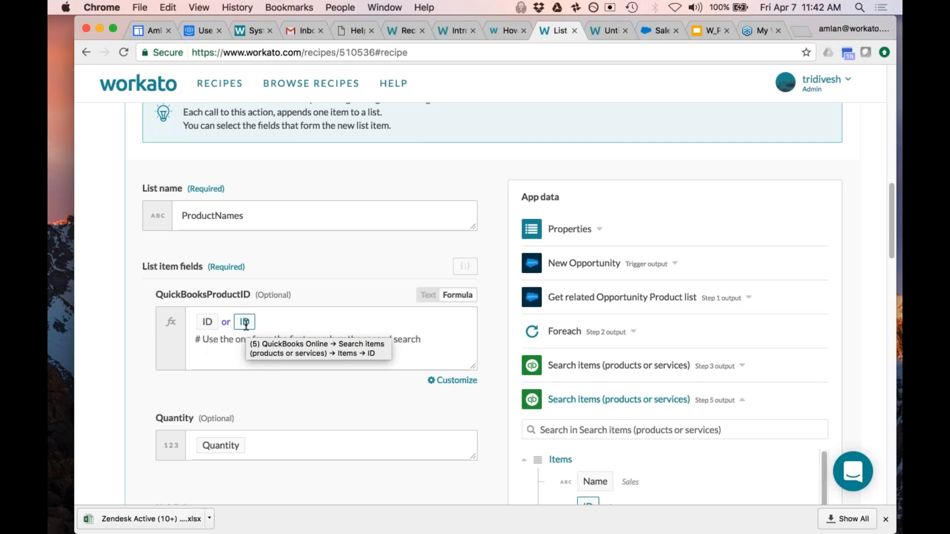
{"action": "scroll", "coordinate": [246, 324], "scroll_direction": "up", "scroll_amount": 5}
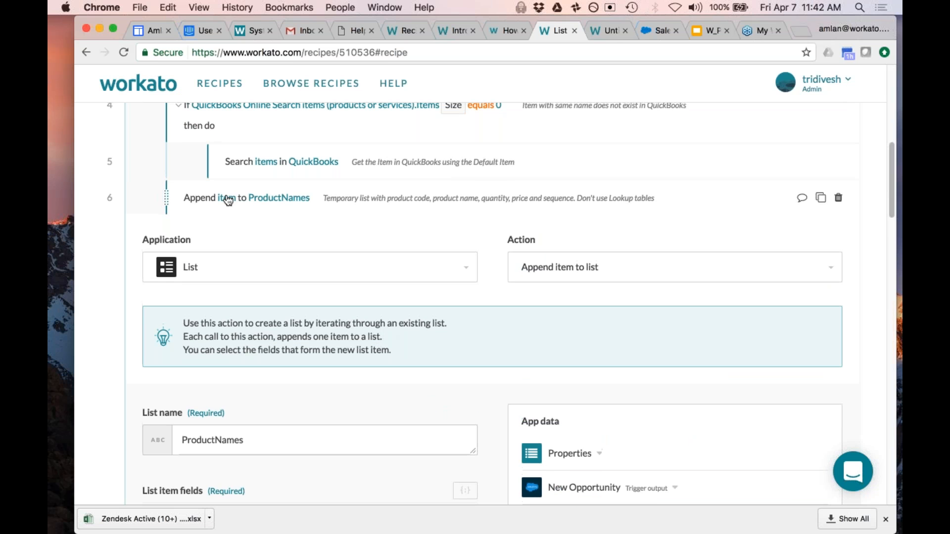
{"action": "left_click", "coordinate": [226, 198]}
{"action": "scroll", "coordinate": [217, 200], "scroll_direction": "up", "scroll_amount": 2}
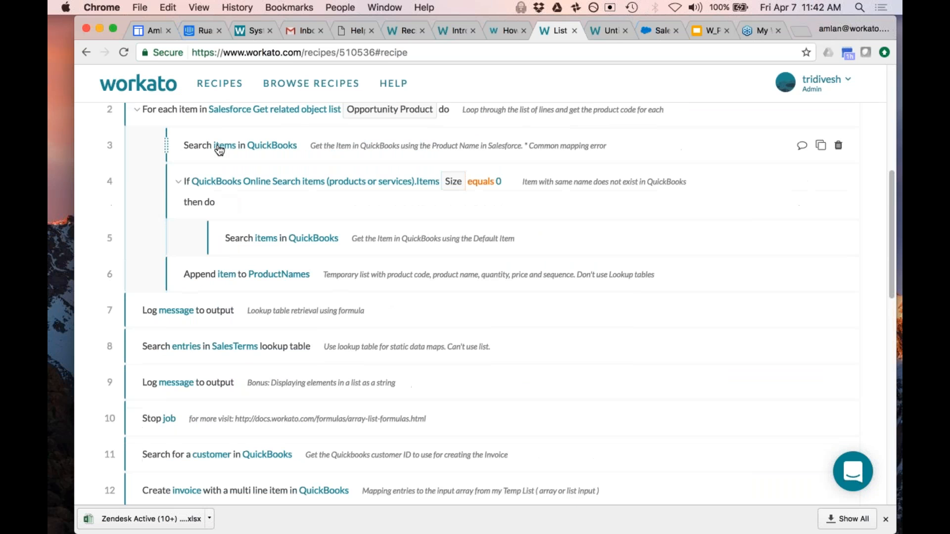
Compare the Name mappings of the step 3 and step 5 Search items actions, leaving both collapsed.
{"action": "left_click", "coordinate": [220, 148]}
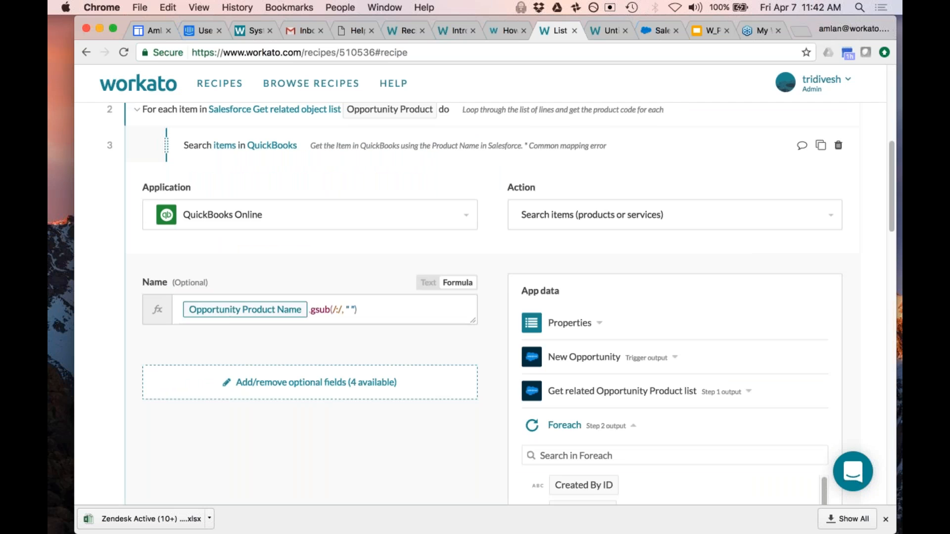
{"action": "left_click", "coordinate": [260, 144]}
{"action": "left_click", "coordinate": [267, 238]}
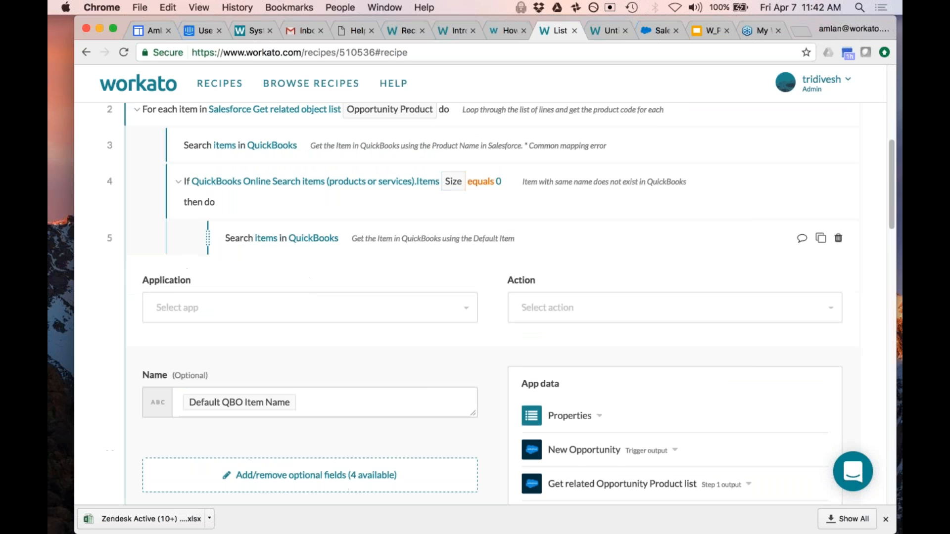
{"action": "scroll", "coordinate": [218, 390], "scroll_direction": "down", "scroll_amount": 3}
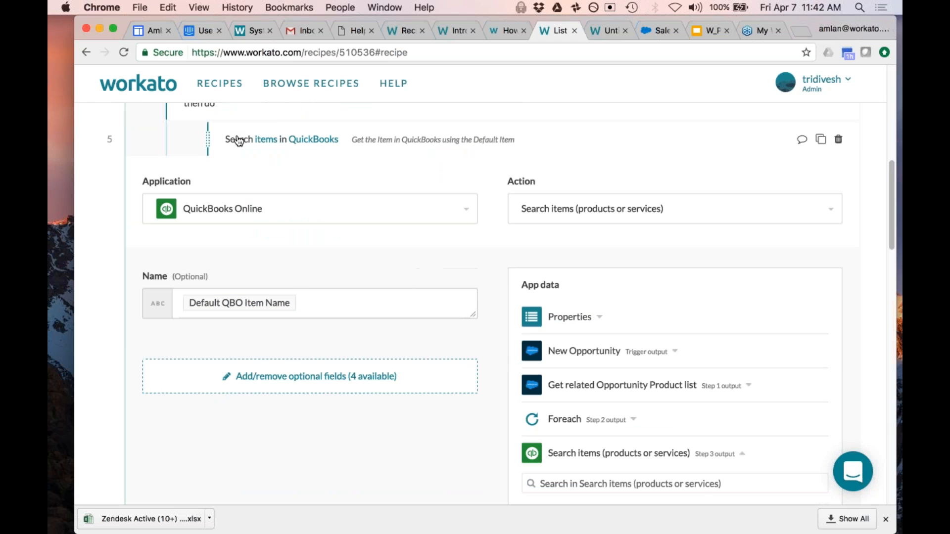
{"action": "left_click", "coordinate": [235, 145]}
{"action": "scroll", "coordinate": [235, 145], "scroll_direction": "up", "scroll_amount": 4}
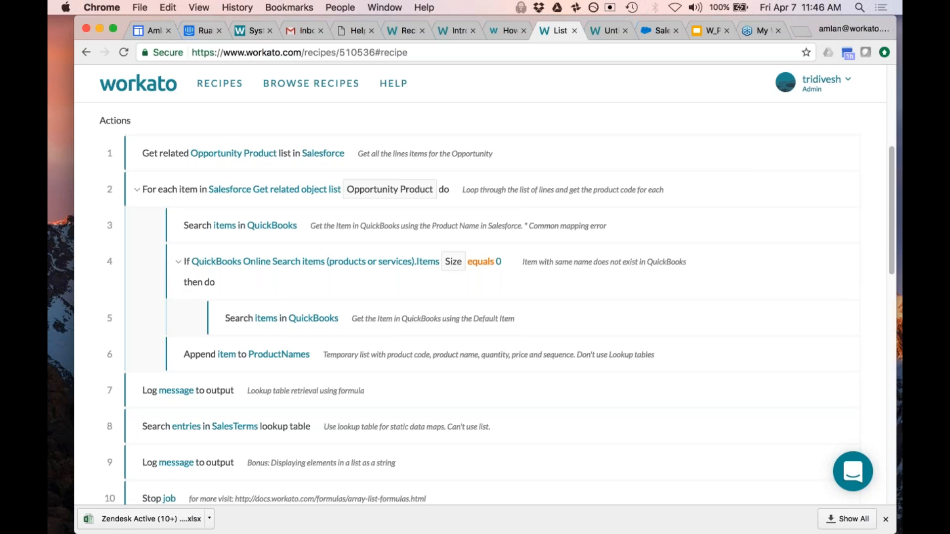
{"action": "left_click", "coordinate": [61, 45]}
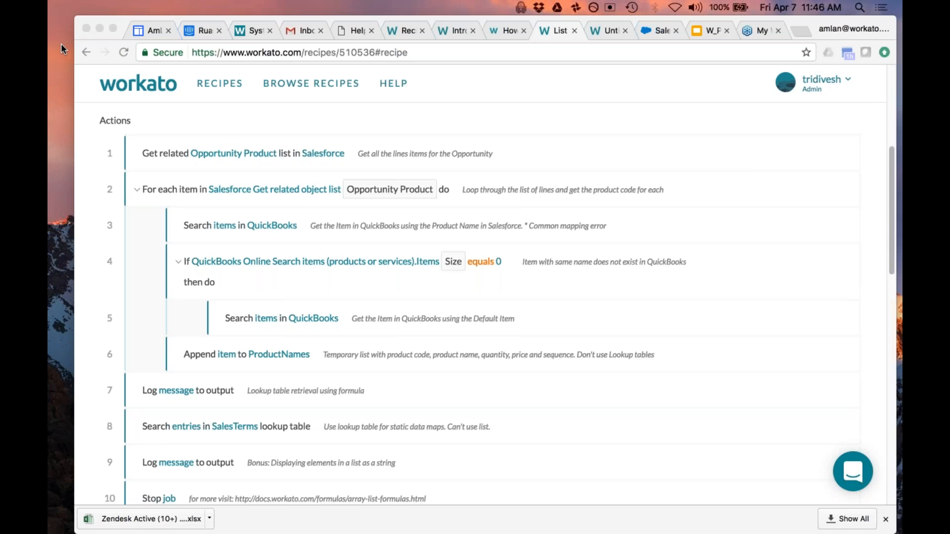